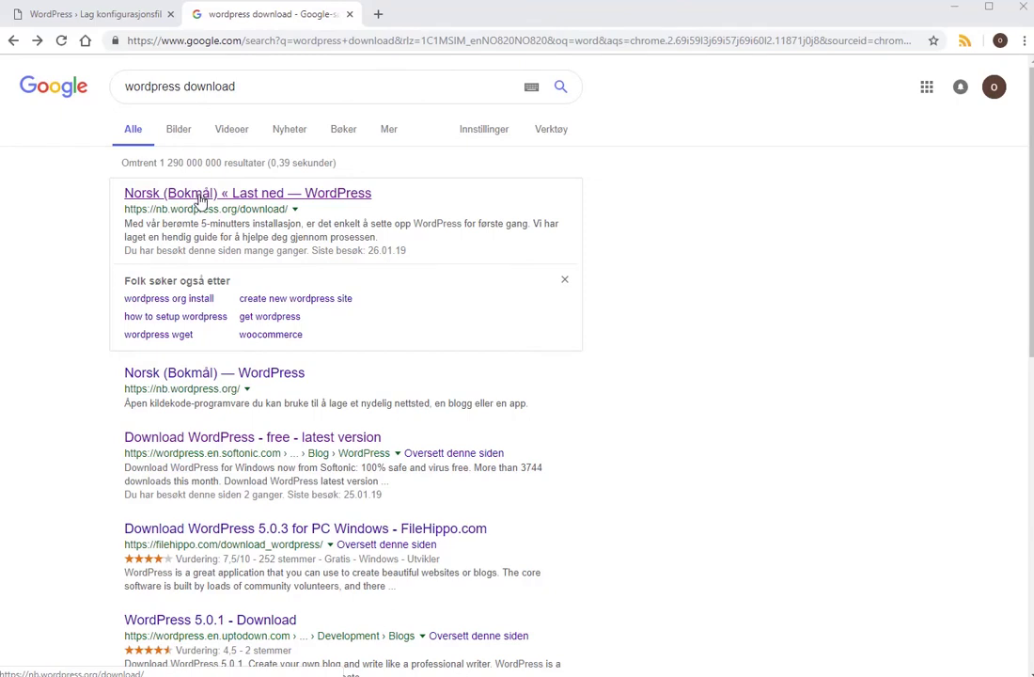
Download the WordPress 5.0.3 zip from the Norwegian (Bokmål) WordPress download page.
{"action": "left_click", "coordinate": [200, 198]}
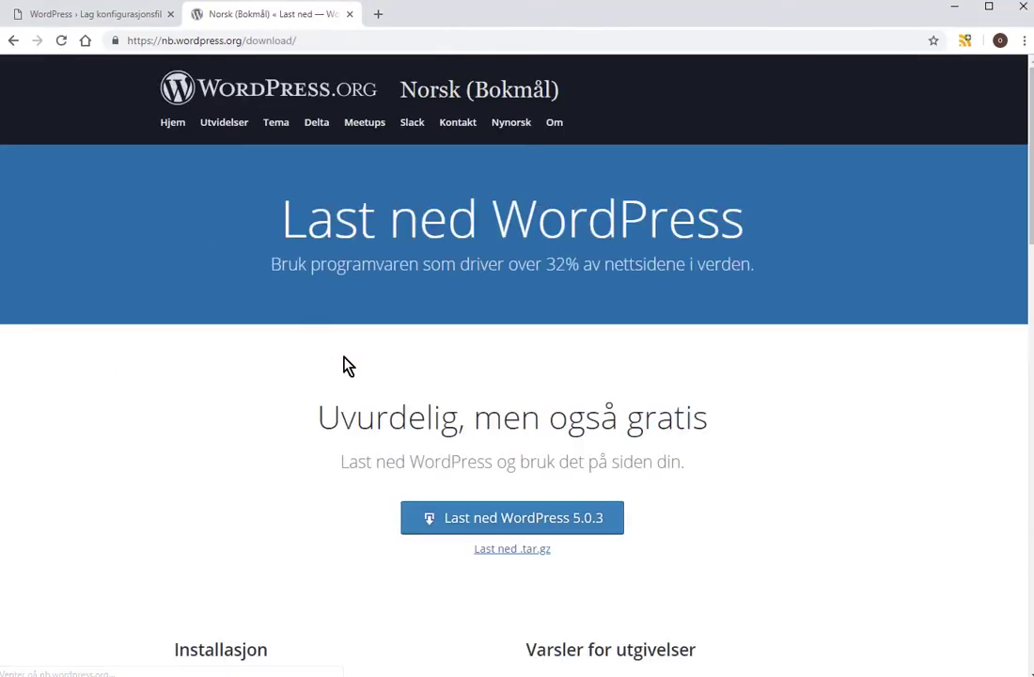
{"action": "left_click", "coordinate": [561, 527]}
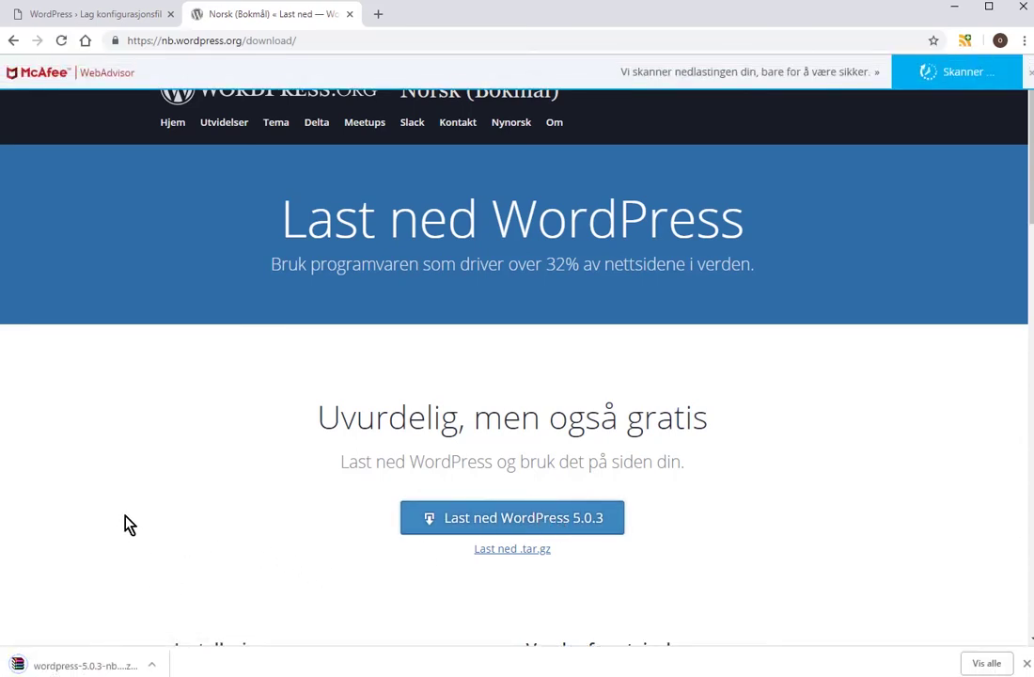
Extract the wordpress-5.0.3-nb_NO zip with WinRAR into Z:\wp2 on the skule drive.
{"action": "left_click", "coordinate": [66, 667]}
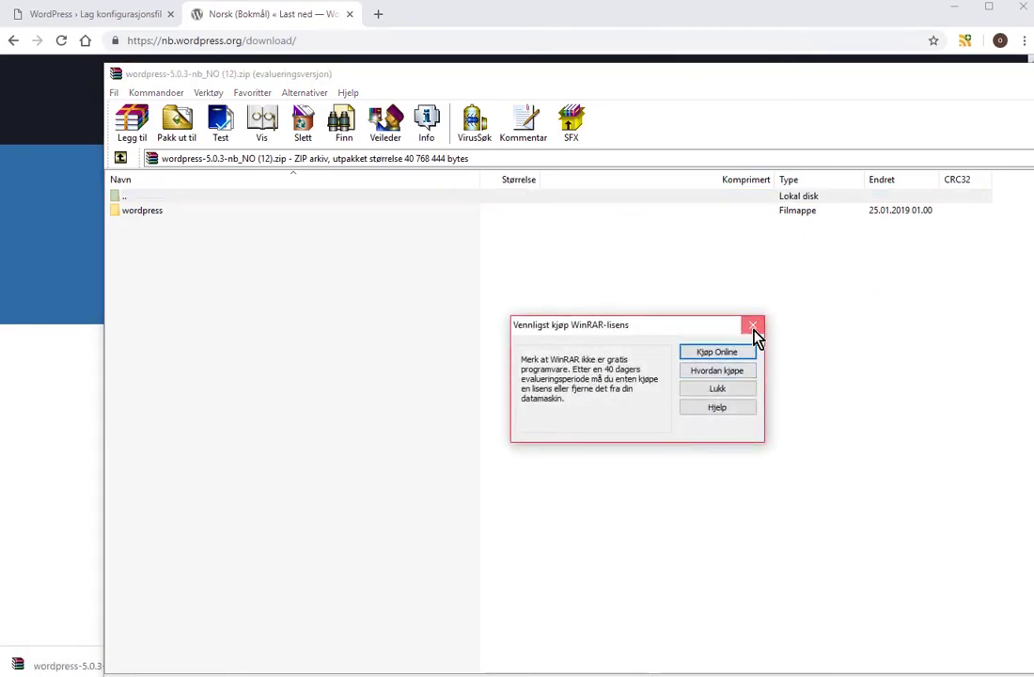
{"action": "left_click", "coordinate": [752, 327]}
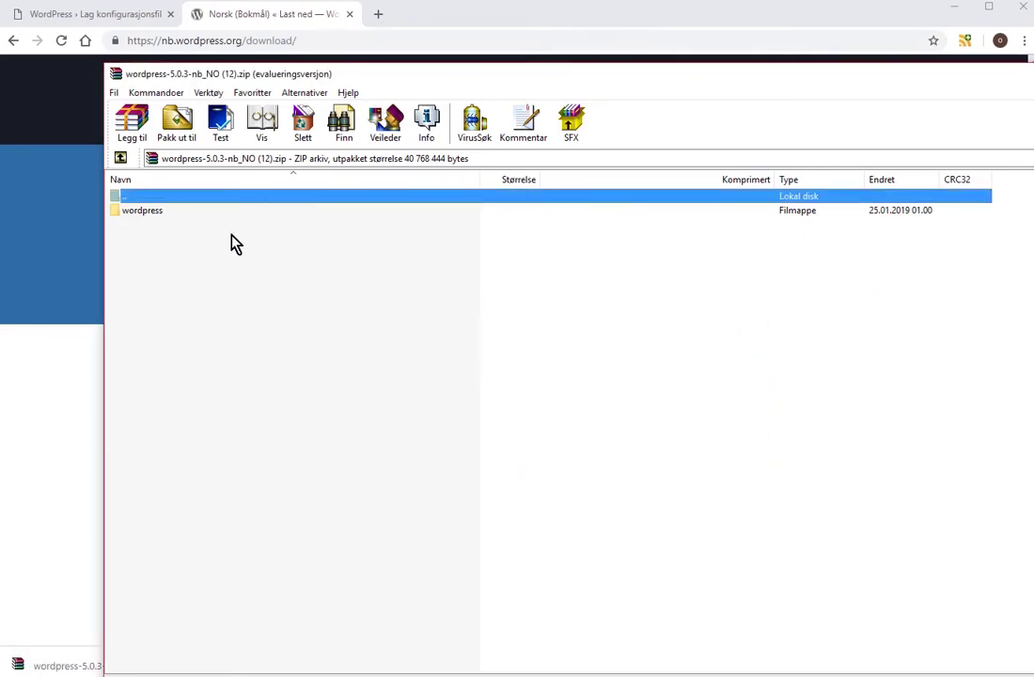
{"action": "left_click", "coordinate": [192, 125]}
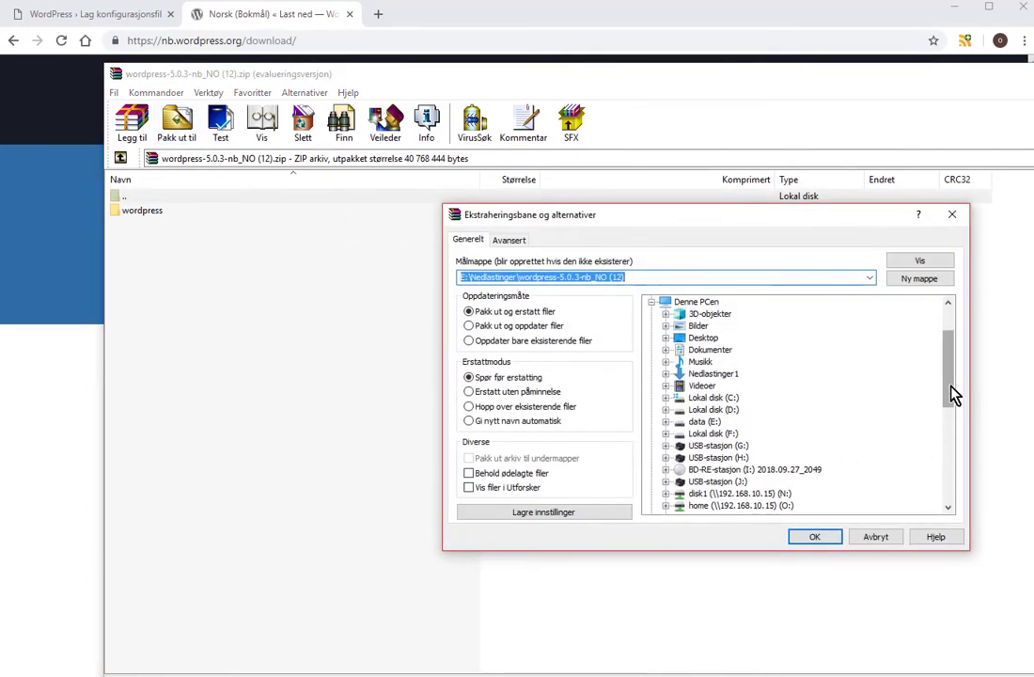
{"action": "left_click_drag", "start_coordinate": [952, 398], "coordinate": [970, 485]}
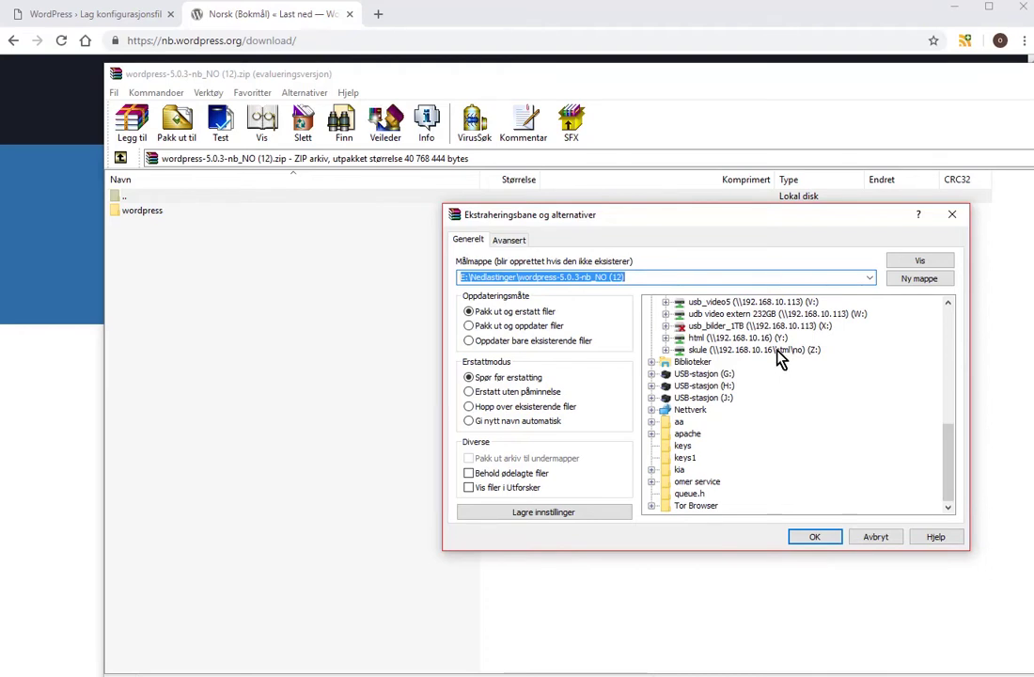
{"action": "left_click", "coordinate": [778, 349]}
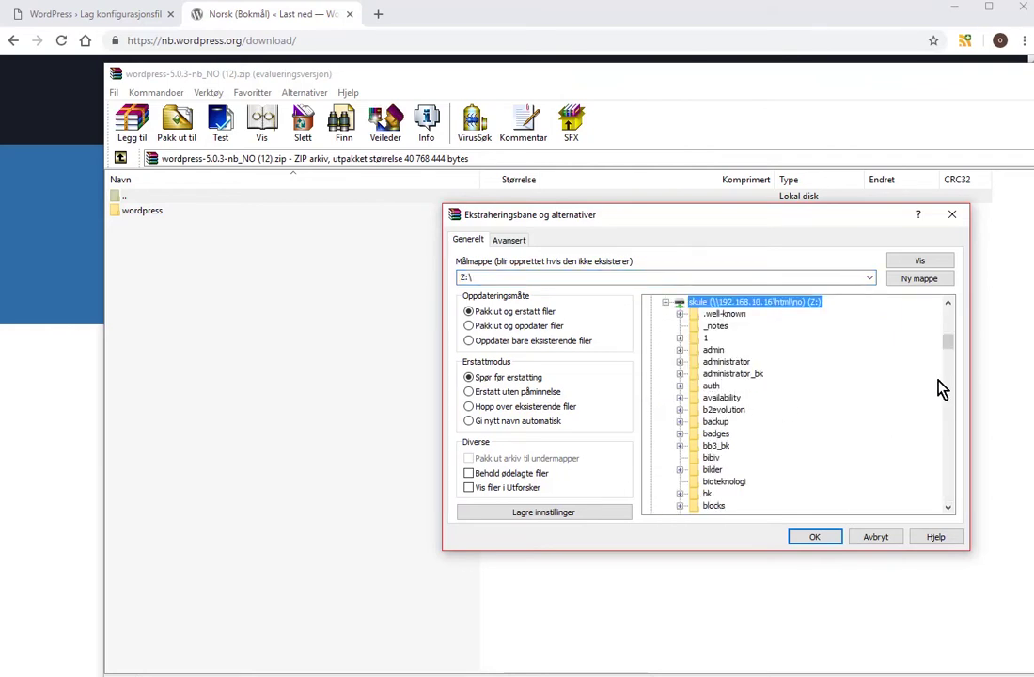
{"action": "left_click_drag", "start_coordinate": [947, 354], "coordinate": [968, 495]}
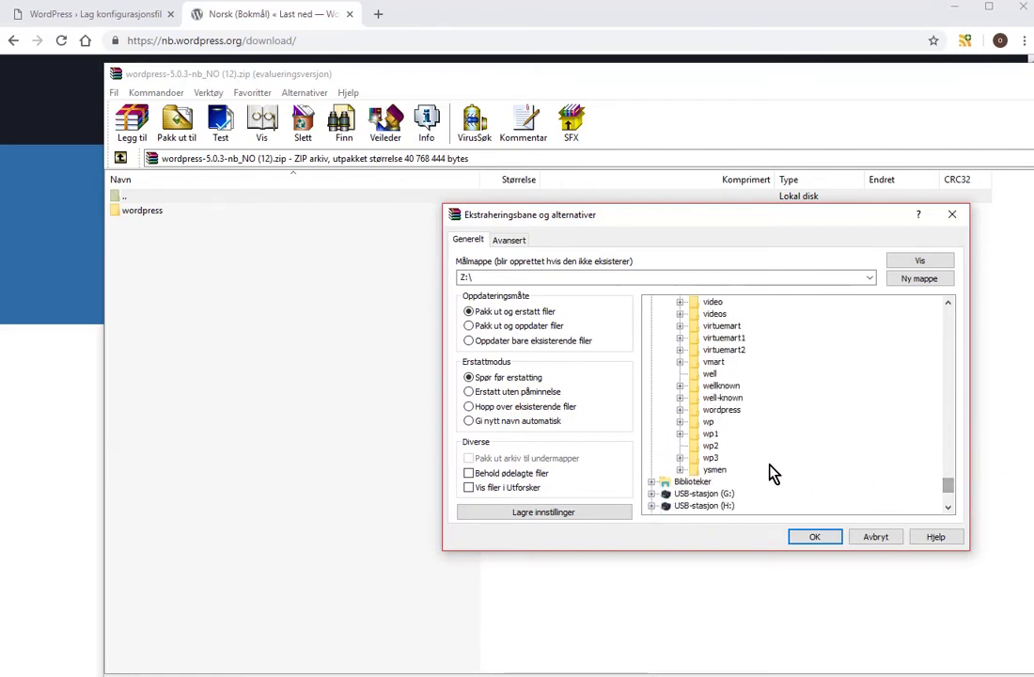
{"action": "left_click", "coordinate": [713, 446]}
{"action": "left_click", "coordinate": [814, 537]}
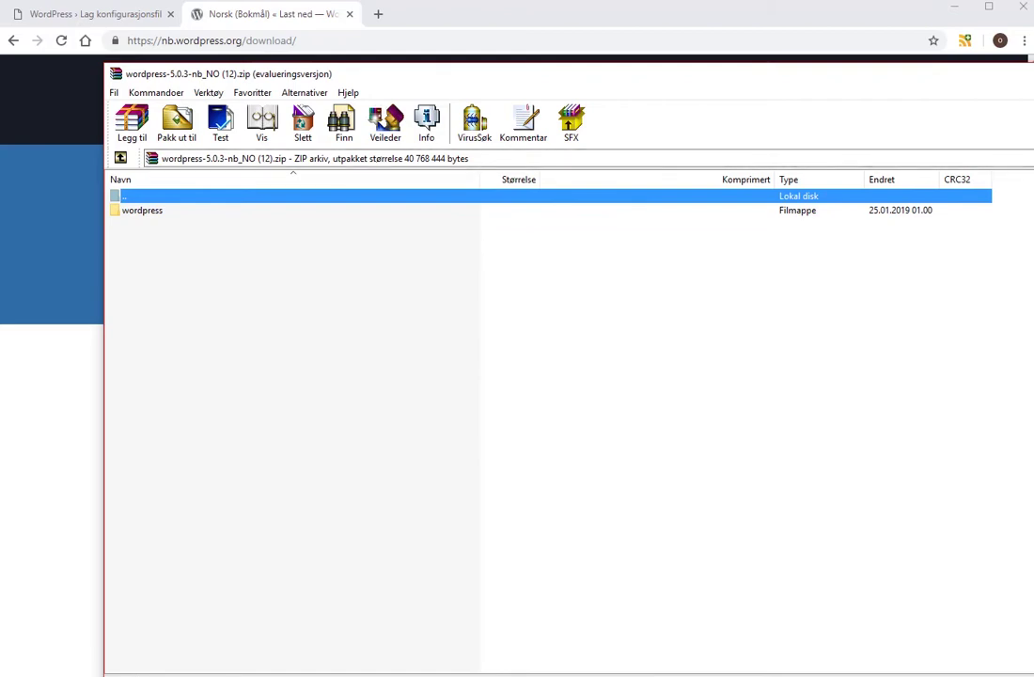
Close WinRAR, continue the setup page and enter admin as database username.
{"action": "key", "text": "Escape"}
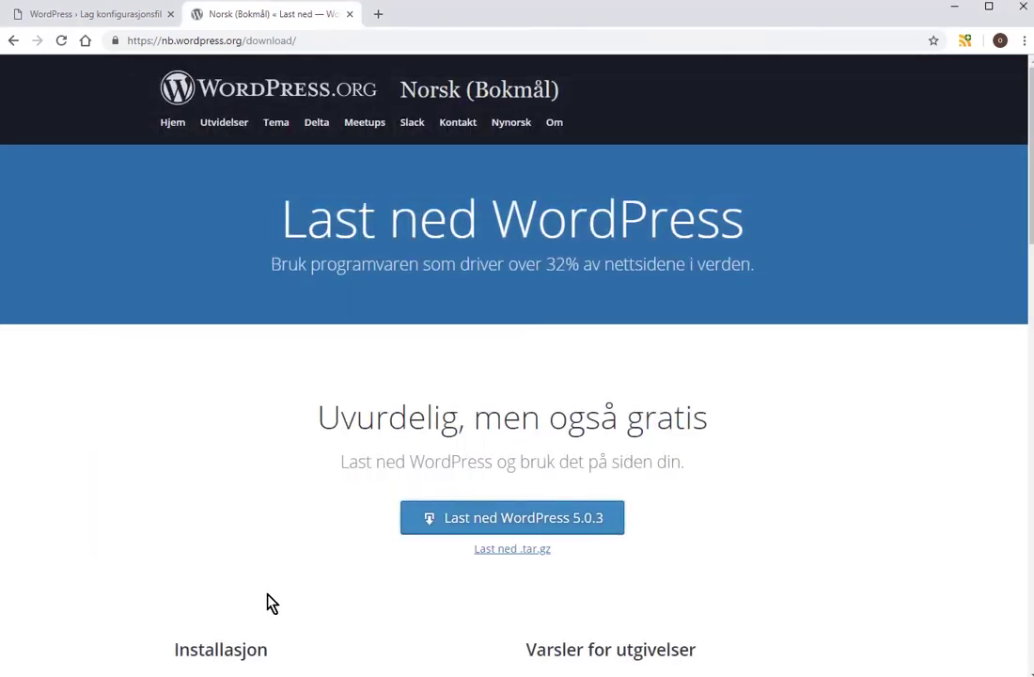
{"action": "left_click", "coordinate": [113, 19]}
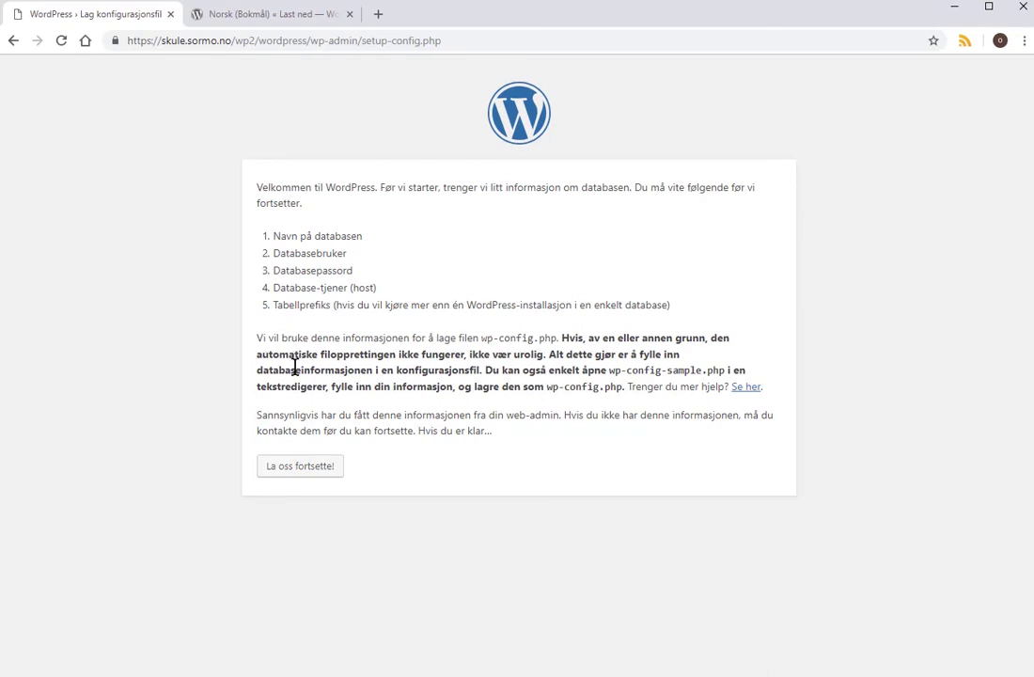
{"action": "left_click", "coordinate": [314, 473]}
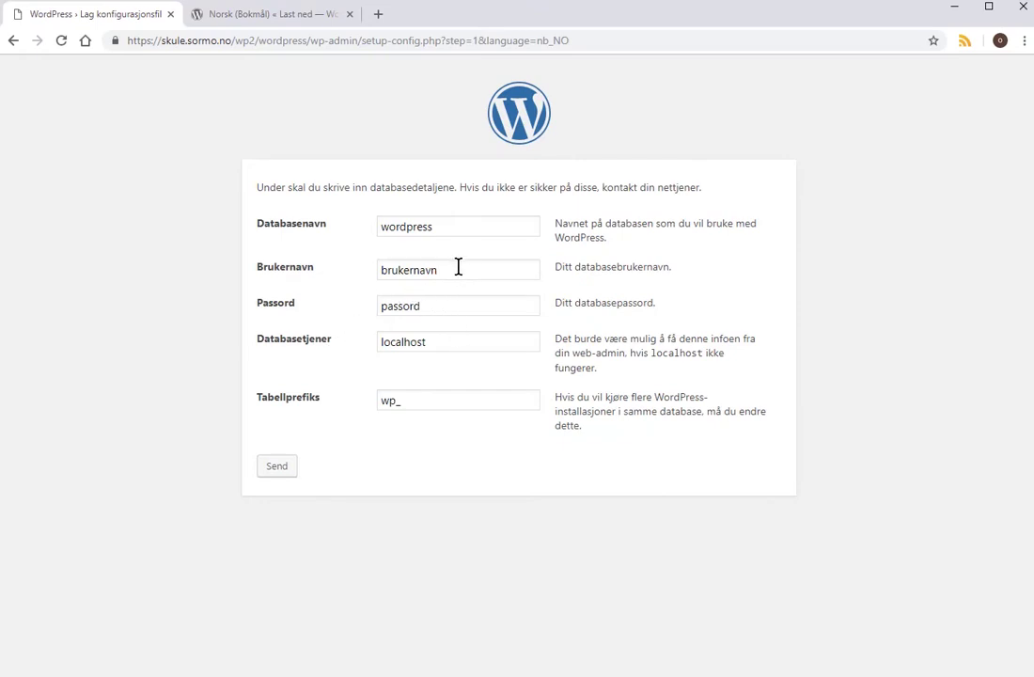
{"action": "left_click_drag", "start_coordinate": [458, 267], "coordinate": [318, 273]}
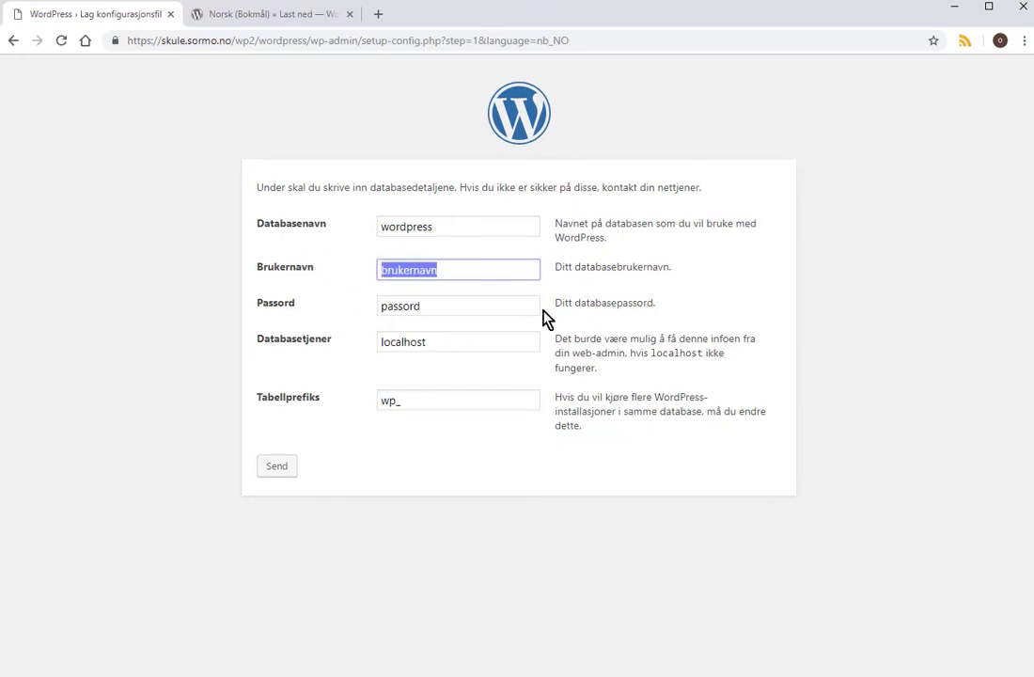
{"action": "type", "text": "a"}
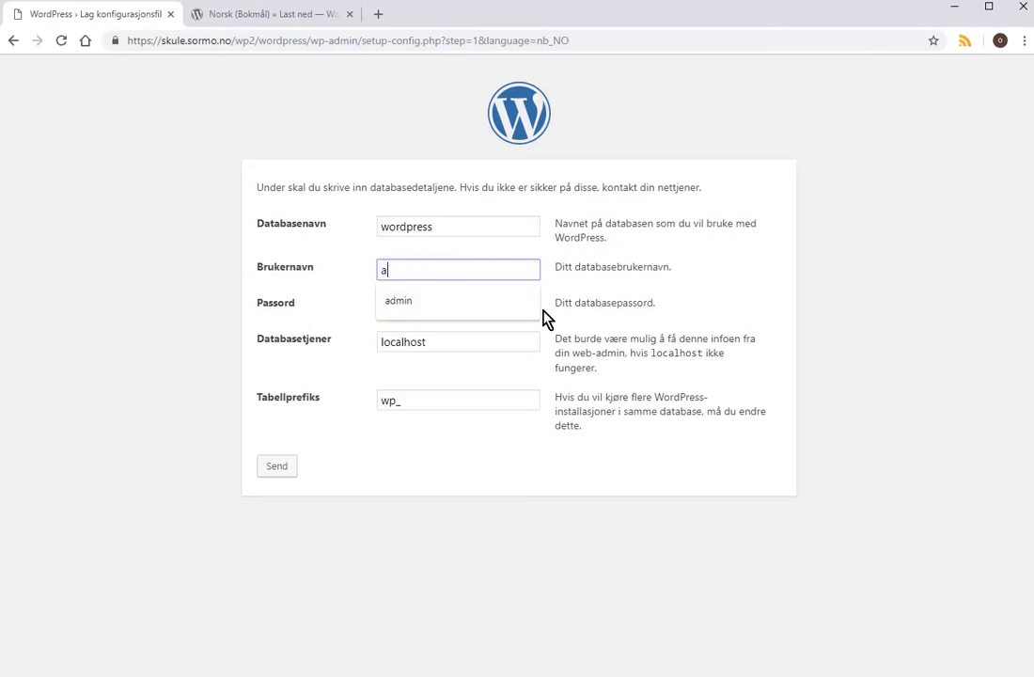
{"action": "type", "text": "dmin"}
{"action": "key", "text": "Tab"}
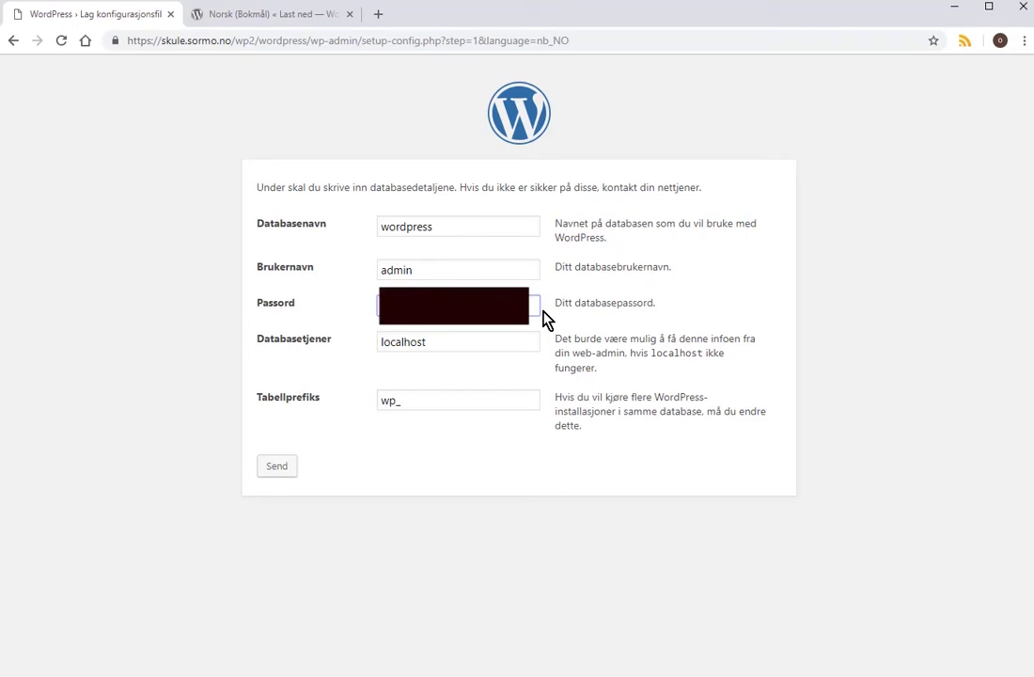
Submit the database form, then run 'ls -l wp2/wordpress' in the server terminal.
{"action": "left_click", "coordinate": [276, 469]}
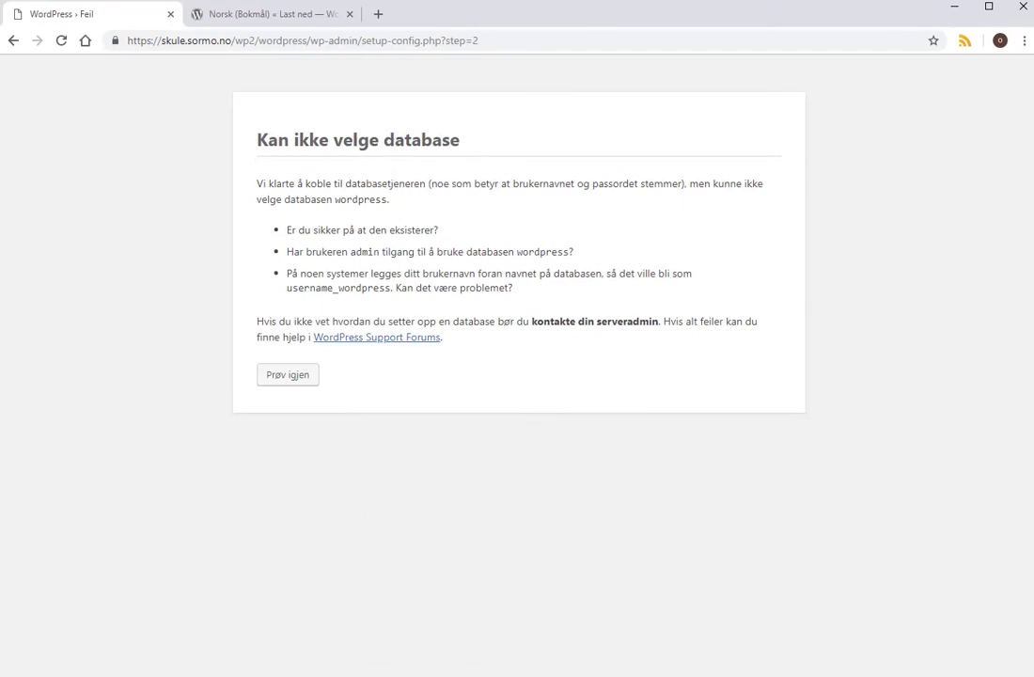
{"action": "key", "text": "alt+Tab"}
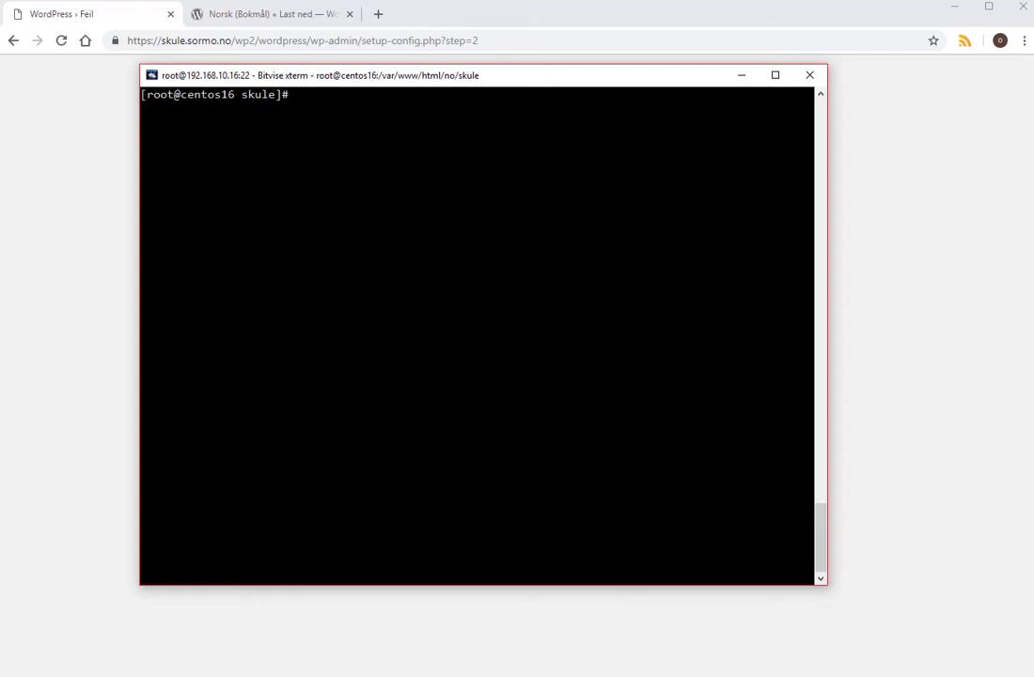
{"action": "type", "text": "ls -l"}
{"action": "type", "text": "wp2/wordpes"}
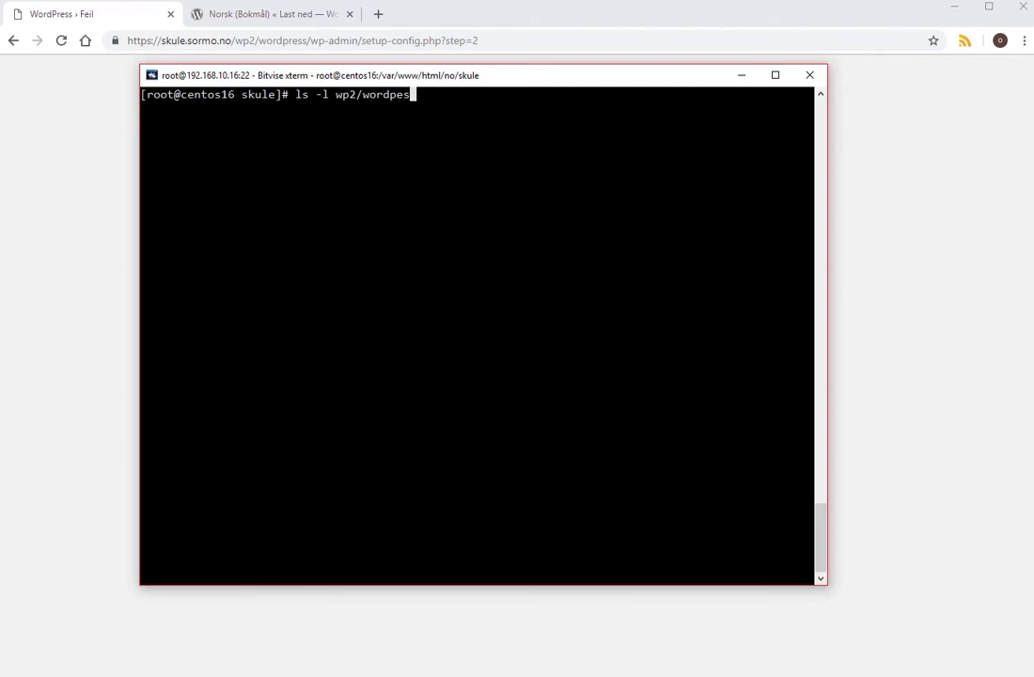
{"action": "key", "text": "BackSpace"}
{"action": "key", "text": "BackSpace"}
{"action": "type", "text": "ress"}
{"action": "key", "text": "Return"}
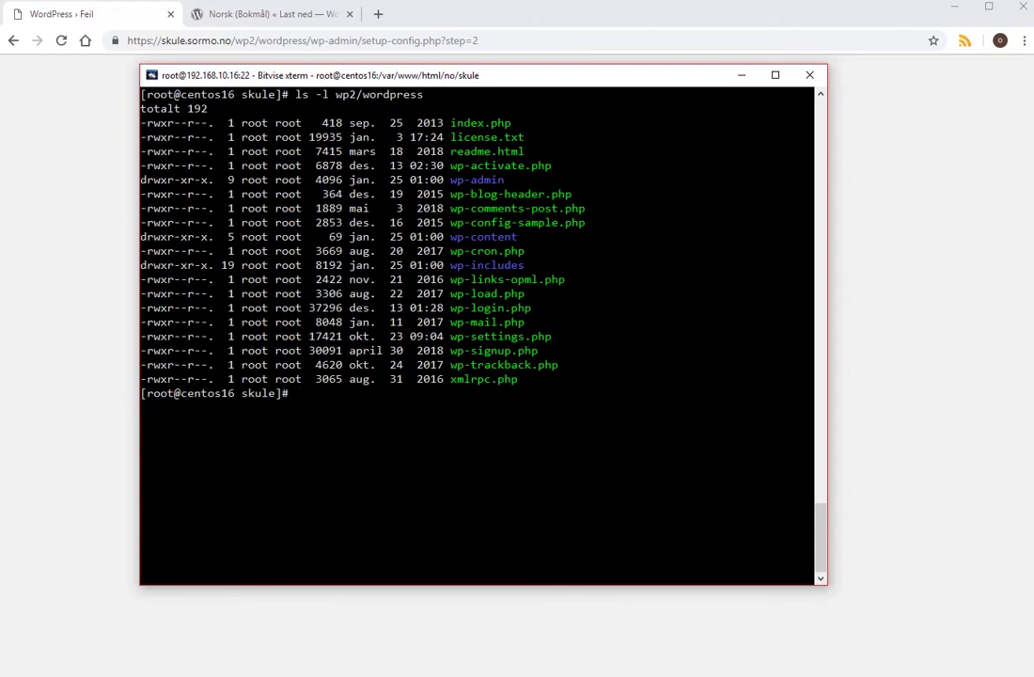
Run 'chown -R apache:apache wp2' to give apache ownership of wp2.
{"action": "type", "text": "chown"}
{"action": "type", "text": "-R"}
{"action": "type", "text": "apache:apache"}
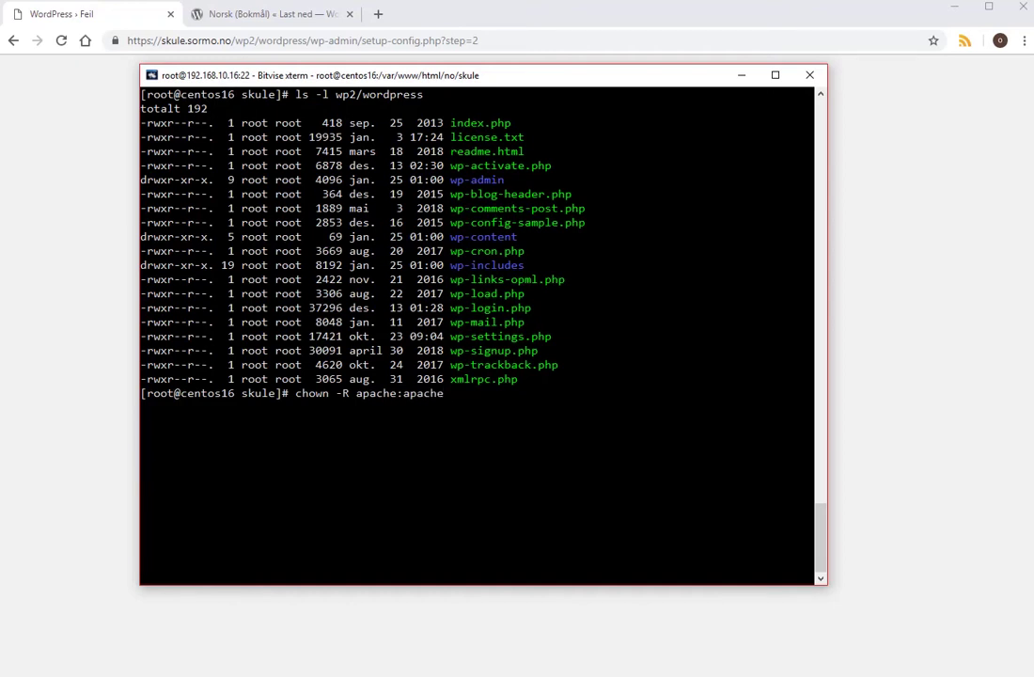
{"action": "type", "text": "wp2"}
{"action": "key", "text": "Return"}
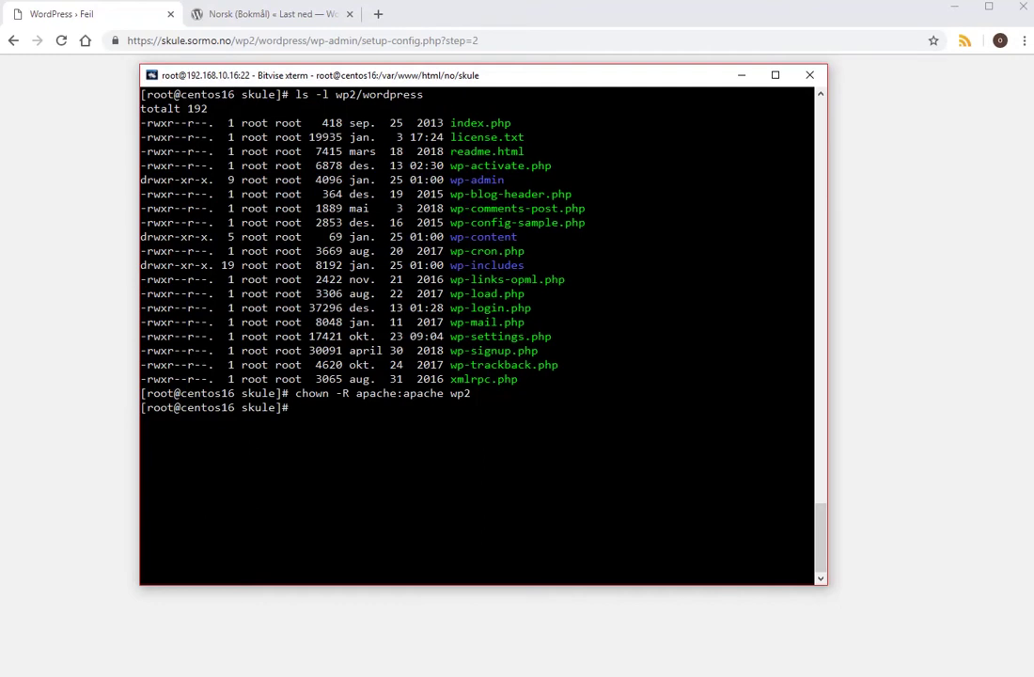
Run 'chmod -R 775 wp2' to set 775 permissions recursively.
{"action": "type", "text": "o"}
{"action": "key", "text": "BackSpace"}
{"action": "type", "text": "chmod -R 775"}
{"action": "type", "text": "wp2"}
{"action": "key", "text": "Return"}
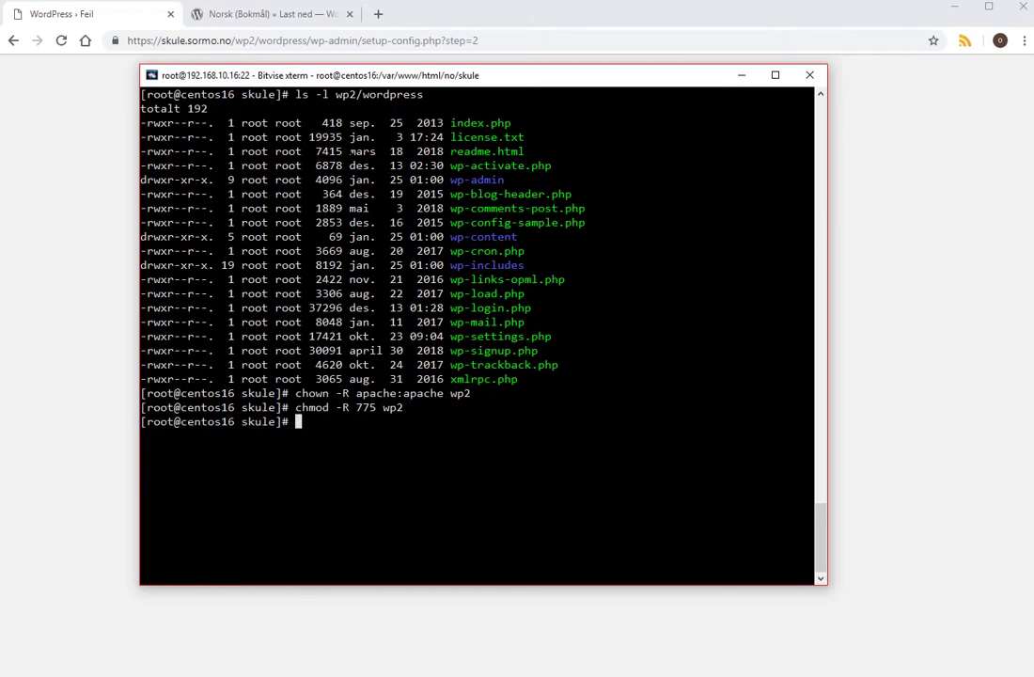
Rerun 'ls -l wp2/wordpress' to verify apache ownership, then clear the terminal.
{"action": "type", "text": "mysq"}
{"action": "key", "text": "BackSpace"}
{"action": "type", "text": "w"}
{"action": "key", "text": "BackSpace"}
{"action": "key", "text": "BackSpace"}
{"action": "key", "text": "BackSpace"}
{"action": "key", "text": "BackSpace"}
{"action": "key", "text": "Up"}
{"action": "key", "text": "Up"}
{"action": "key", "text": "Up"}
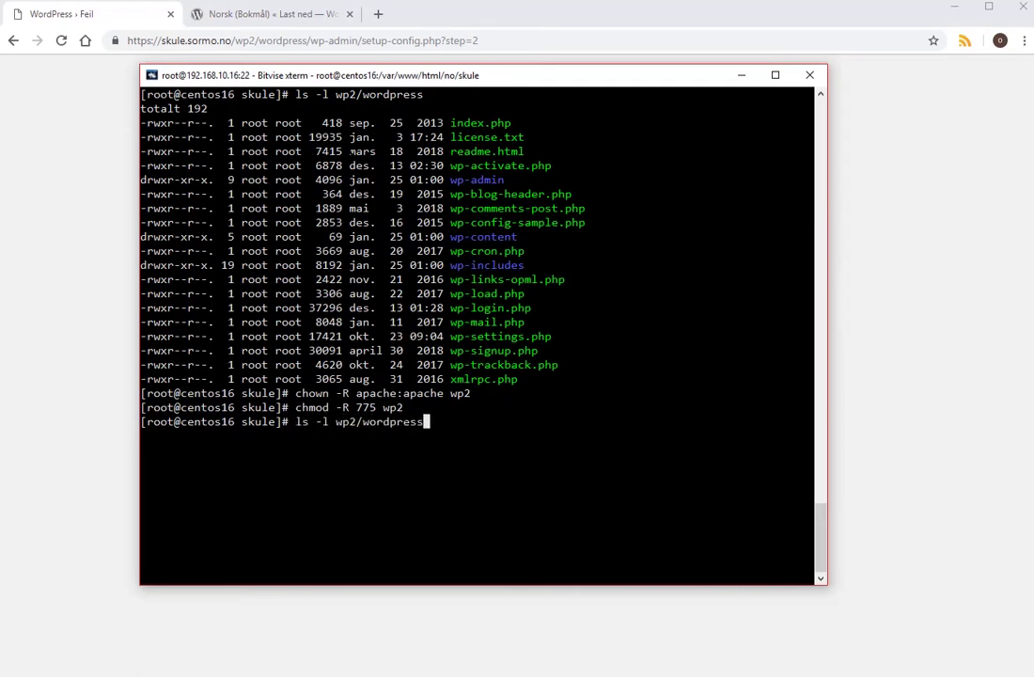
{"action": "key", "text": "Return"}
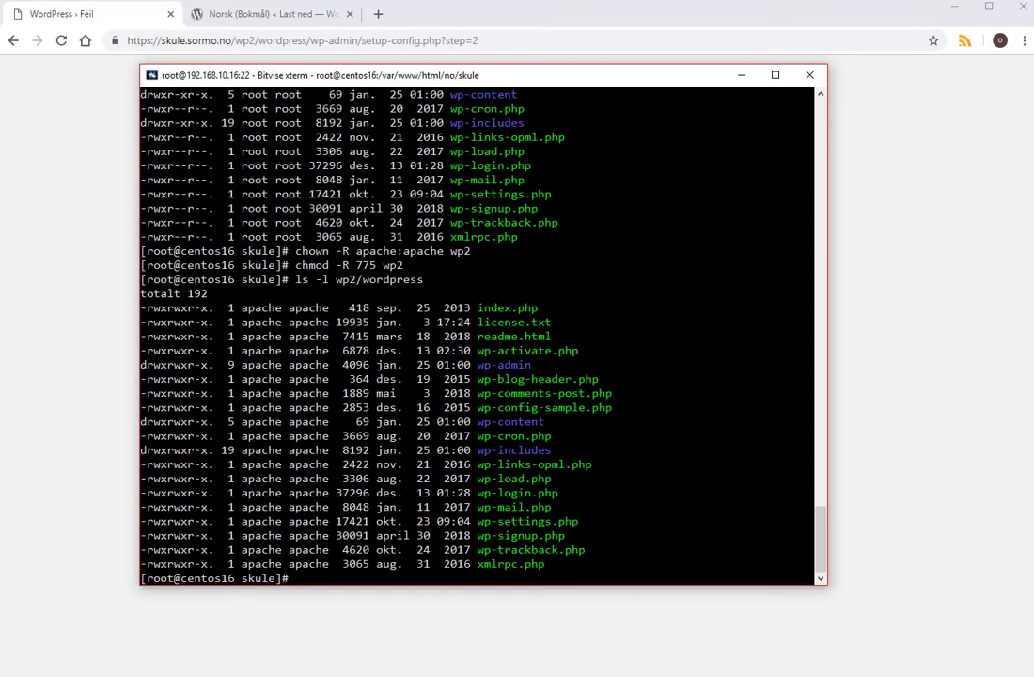
{"action": "type", "text": "clear"}
{"action": "key", "text": "Return"}
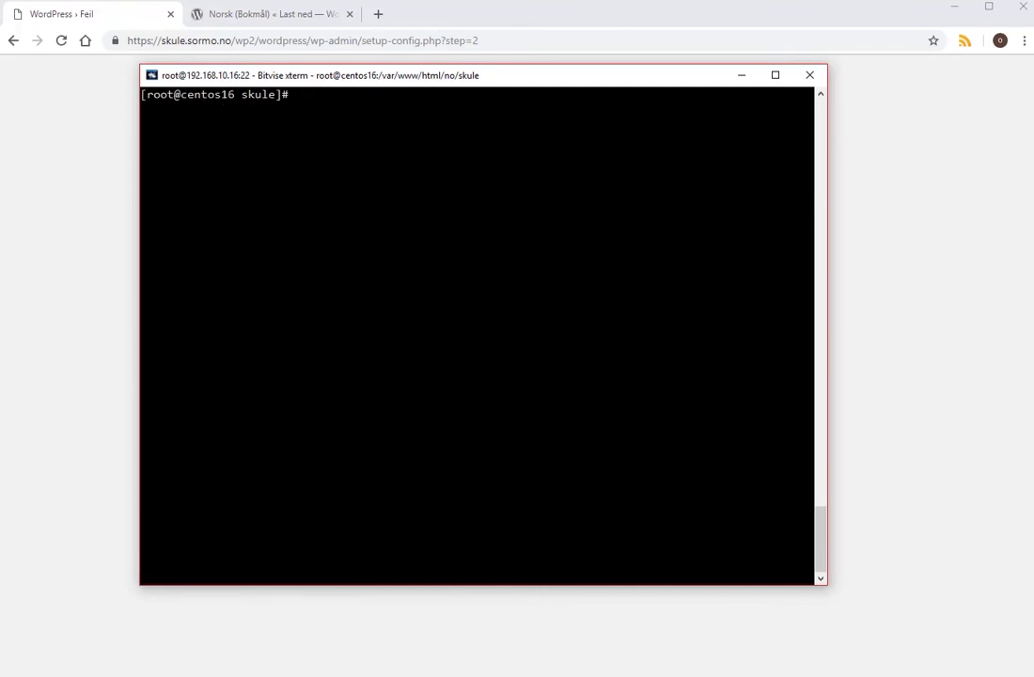
Start mysql and run 'create database wp2;' at the MariaDB prompt.
{"action": "type", "text": "mysqø"}
{"action": "key", "text": "BackSpace"}
{"action": "type", "text": "l"}
{"action": "key", "text": "Return"}
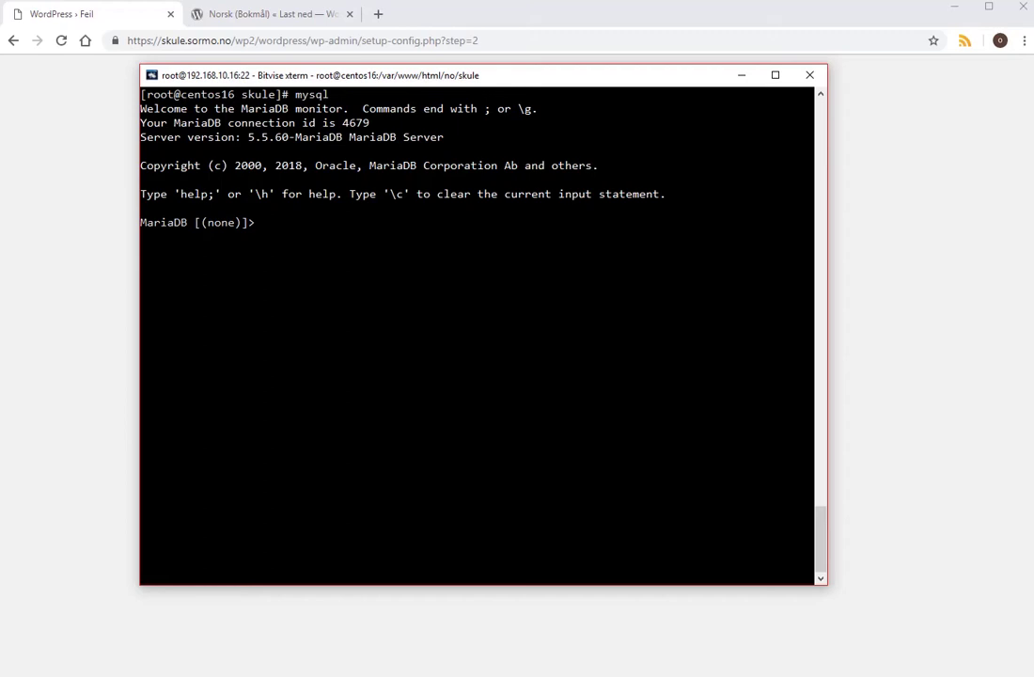
{"action": "type", "text": "create database "}
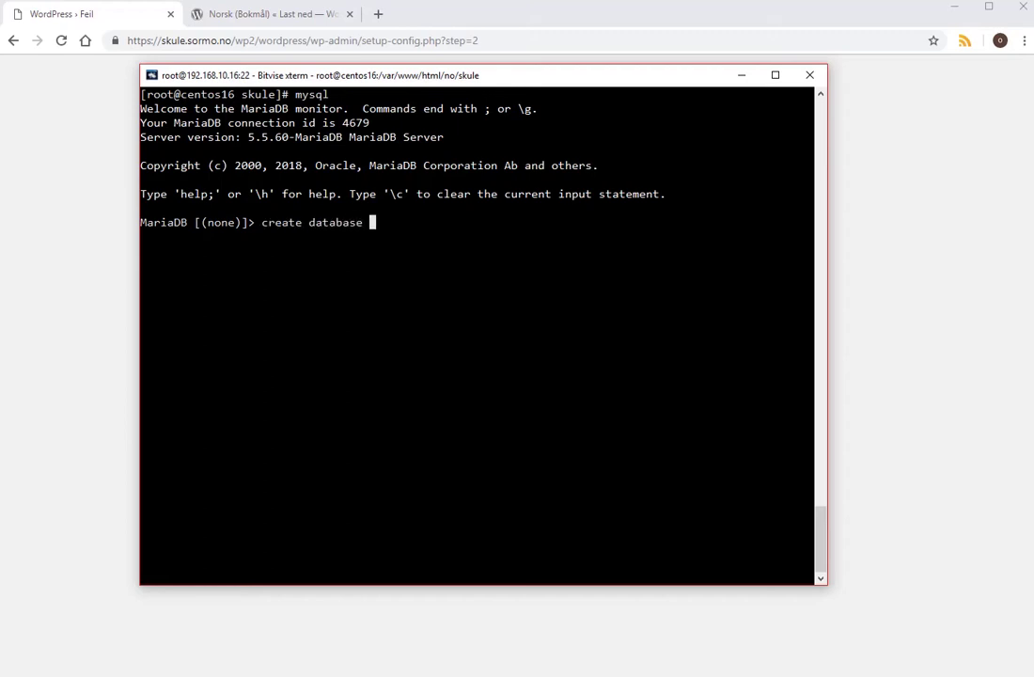
{"action": "type", "text": "wp2;"}
{"action": "key", "text": "Return"}
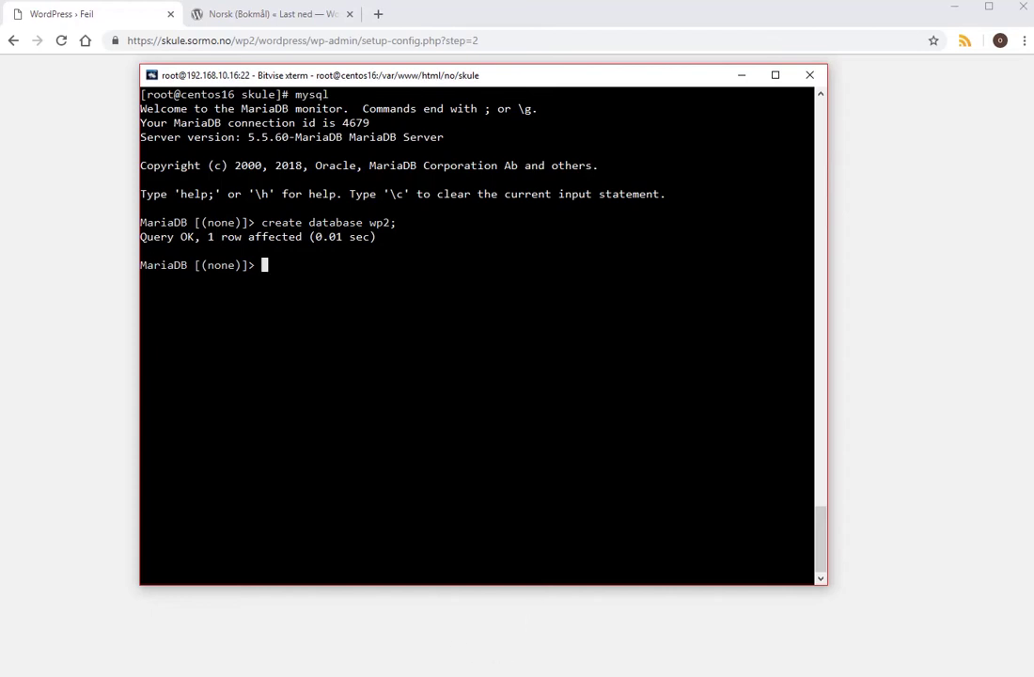
Resubmit the setup form with database name wp2 and username admin.
{"action": "left_click", "coordinate": [743, 75]}
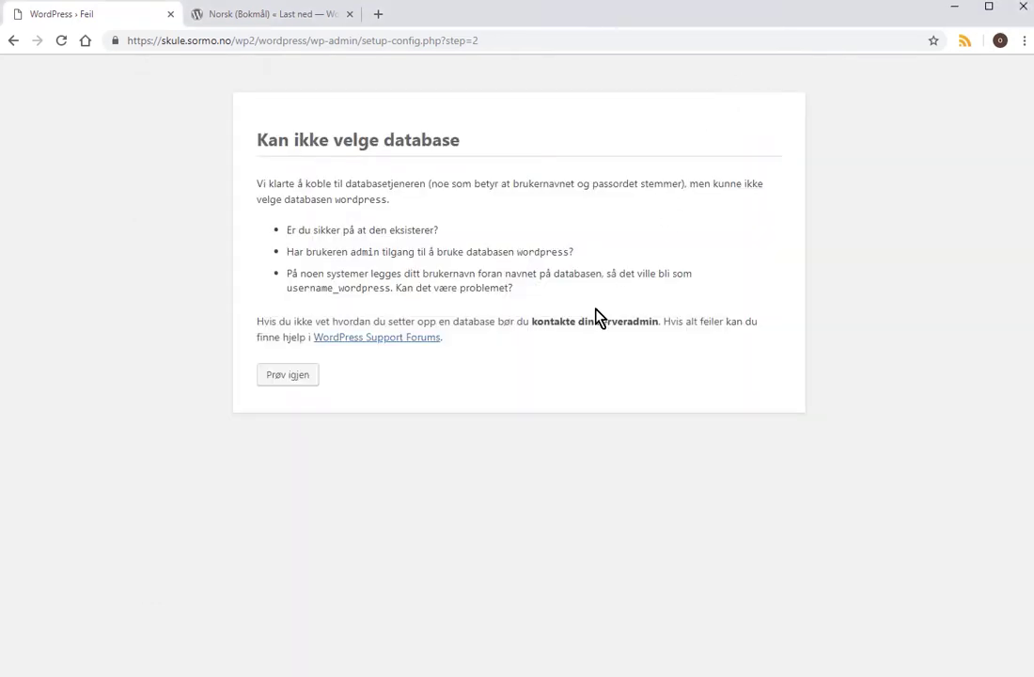
{"action": "left_click", "coordinate": [299, 379]}
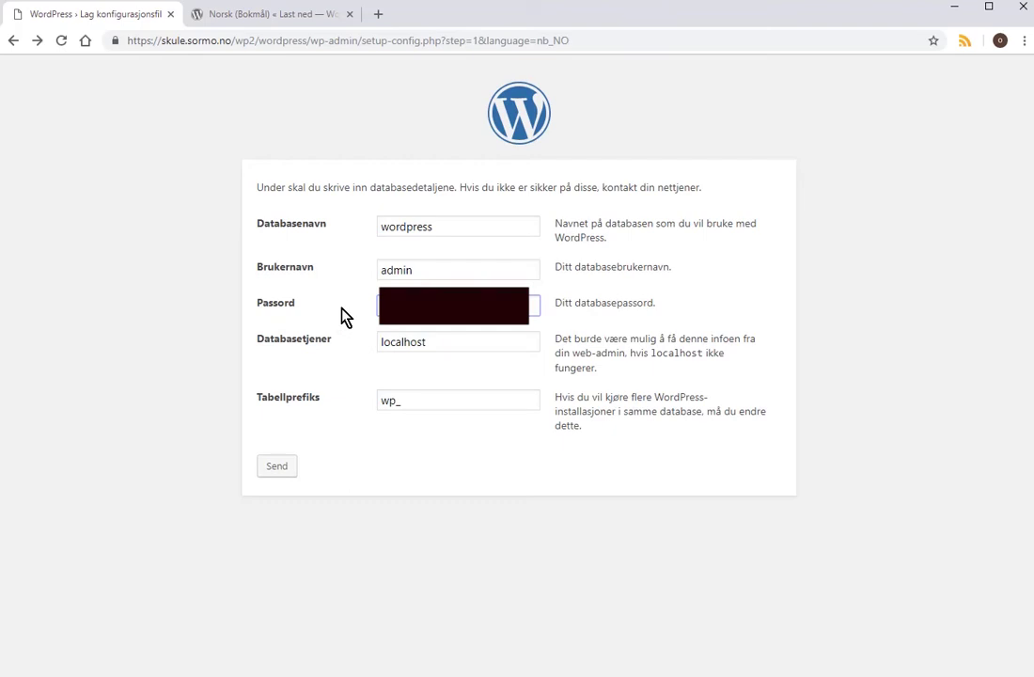
{"action": "left_click", "coordinate": [276, 467]}
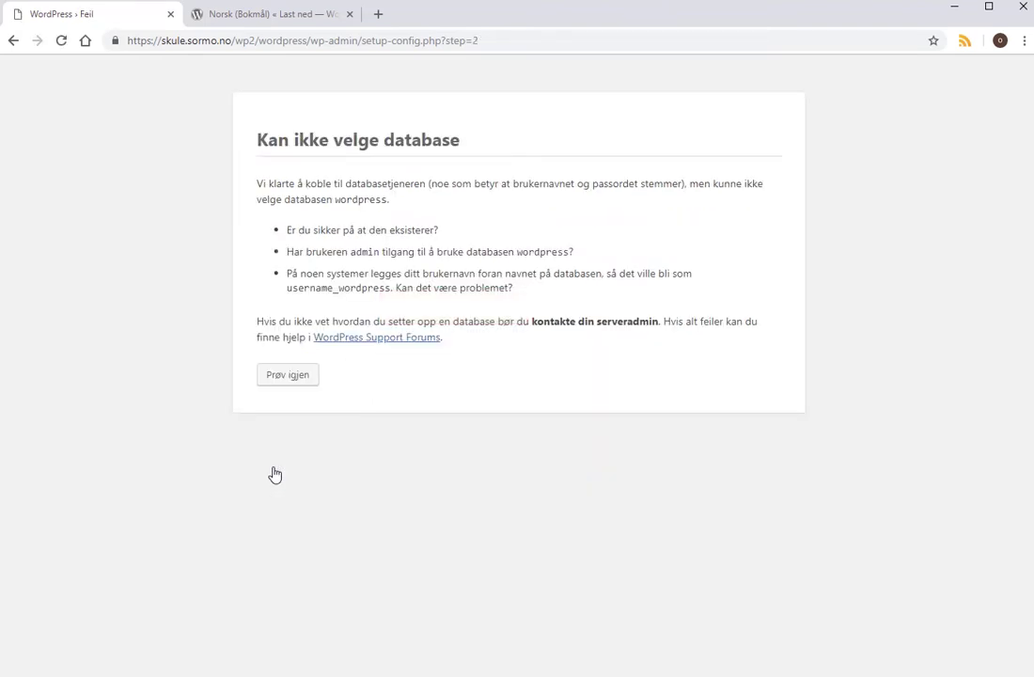
{"action": "left_click", "coordinate": [292, 378]}
{"action": "double_click", "coordinate": [417, 226]}
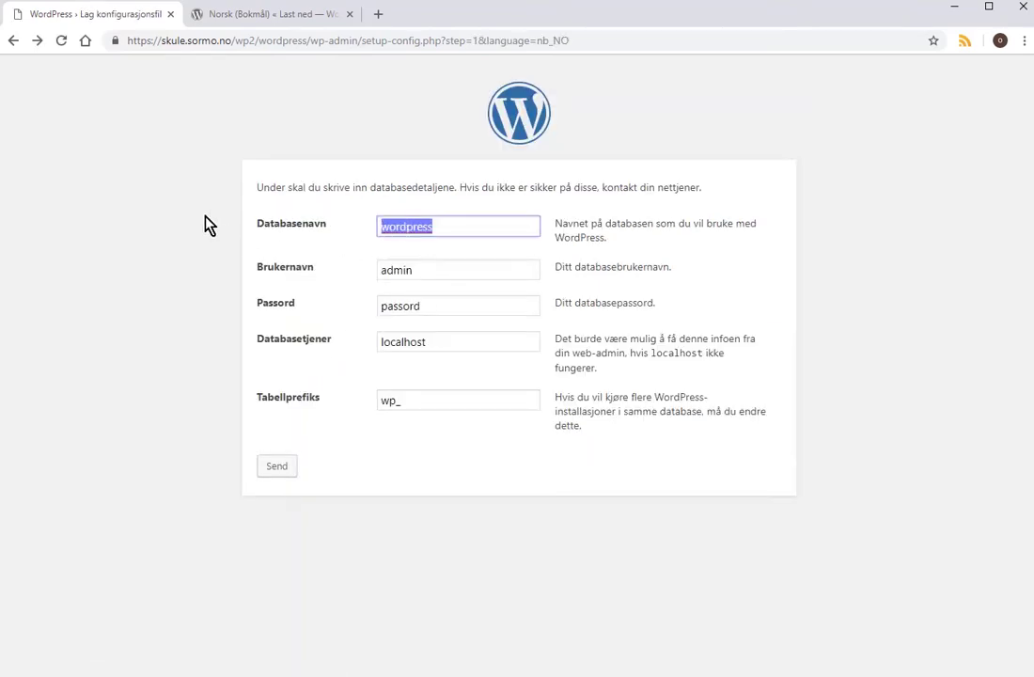
{"action": "type", "text": "wp2"}
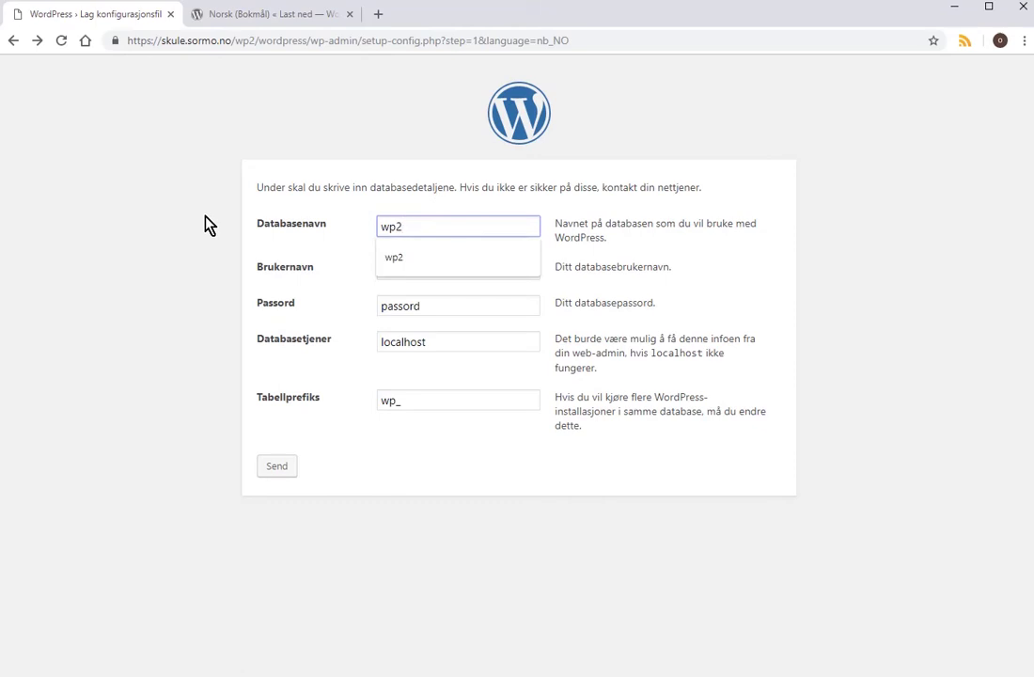
{"action": "key", "text": "Tab"}
{"action": "type", "text": "admin"}
{"action": "key", "text": "Tab"}
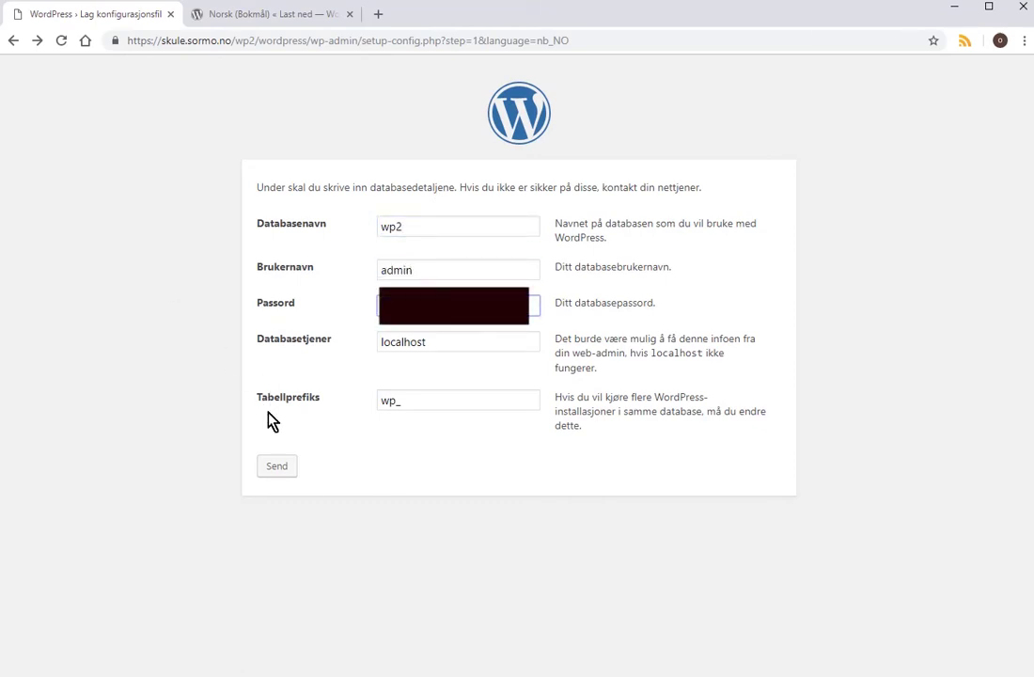
{"action": "left_click", "coordinate": [273, 472]}
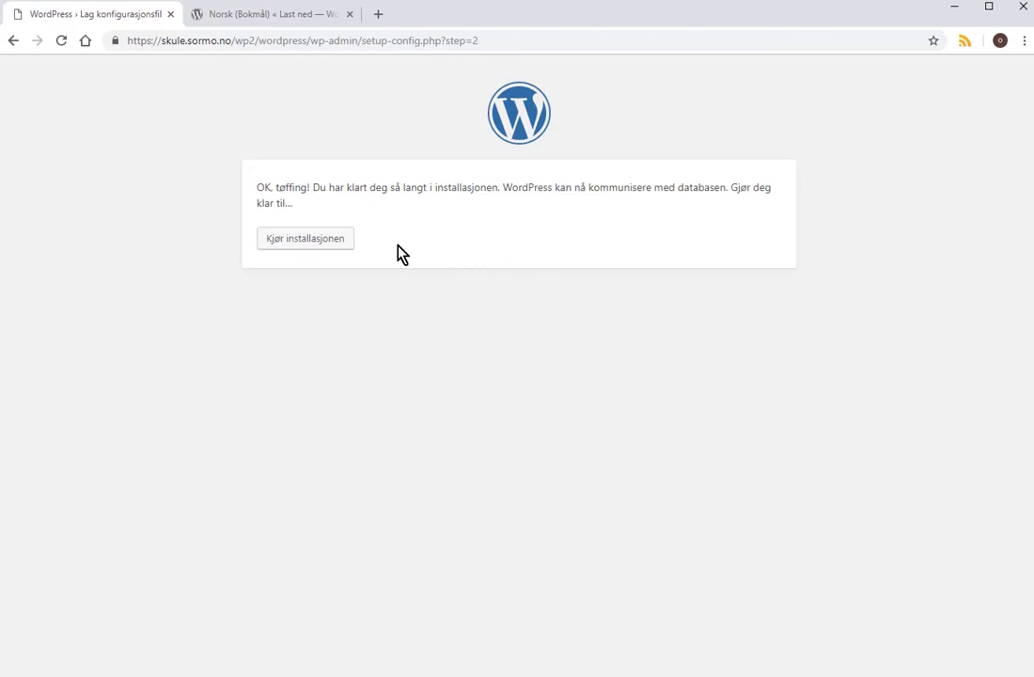
Enter site title 'wp2 testside', username admin and a weak password, confirming its use.
{"action": "left_click", "coordinate": [306, 245]}
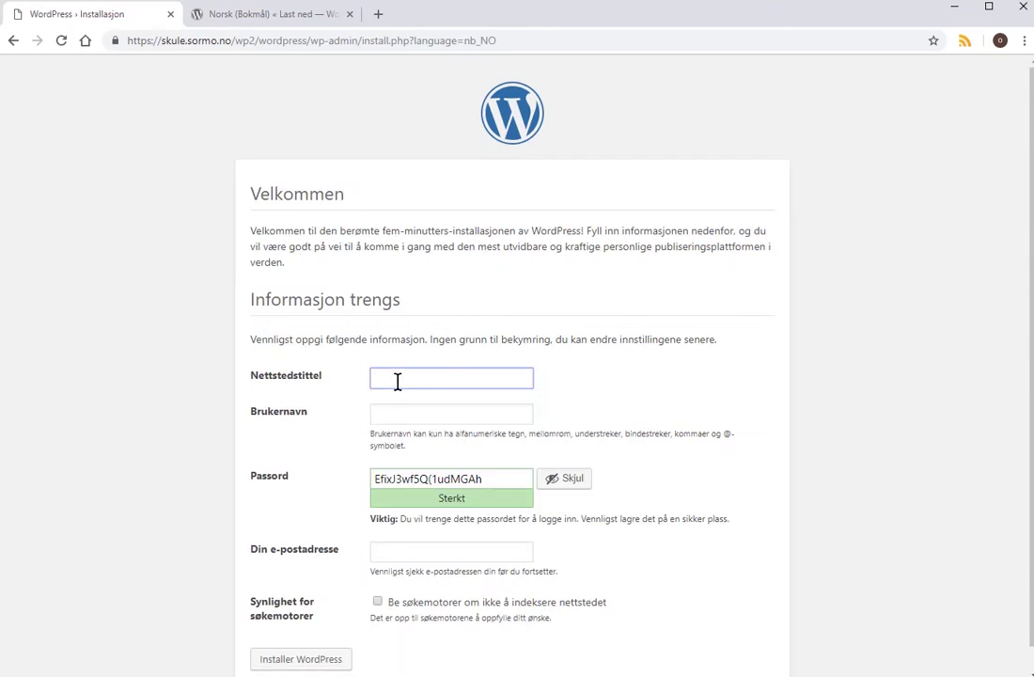
{"action": "type", "text": "wp2 testside"}
{"action": "left_click", "coordinate": [397, 378]}
{"action": "left_click", "coordinate": [393, 414]}
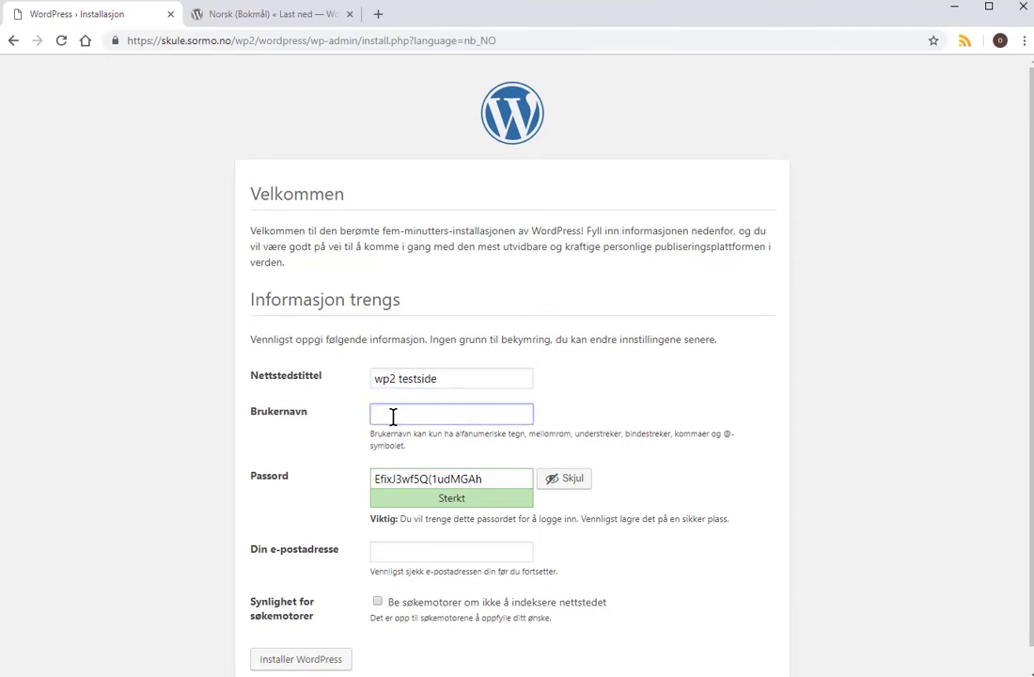
{"action": "type", "text": "admin"}
{"action": "key", "text": "Tab"}
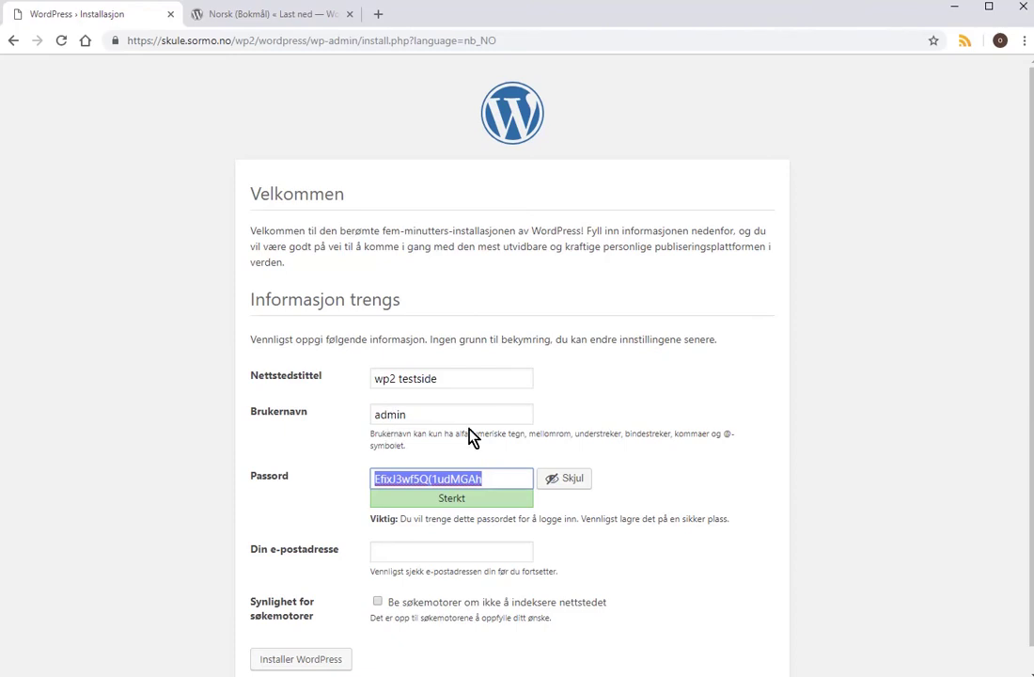
{"action": "type", "text": "11"}
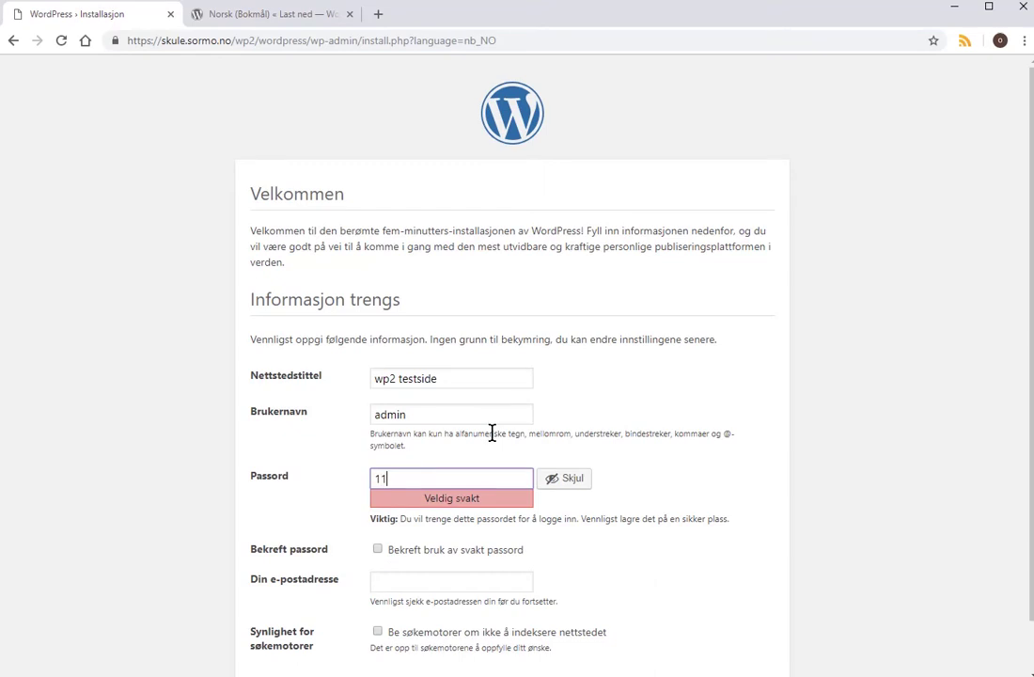
{"action": "type", "text": "223344"}
{"action": "left_click", "coordinate": [380, 553]}
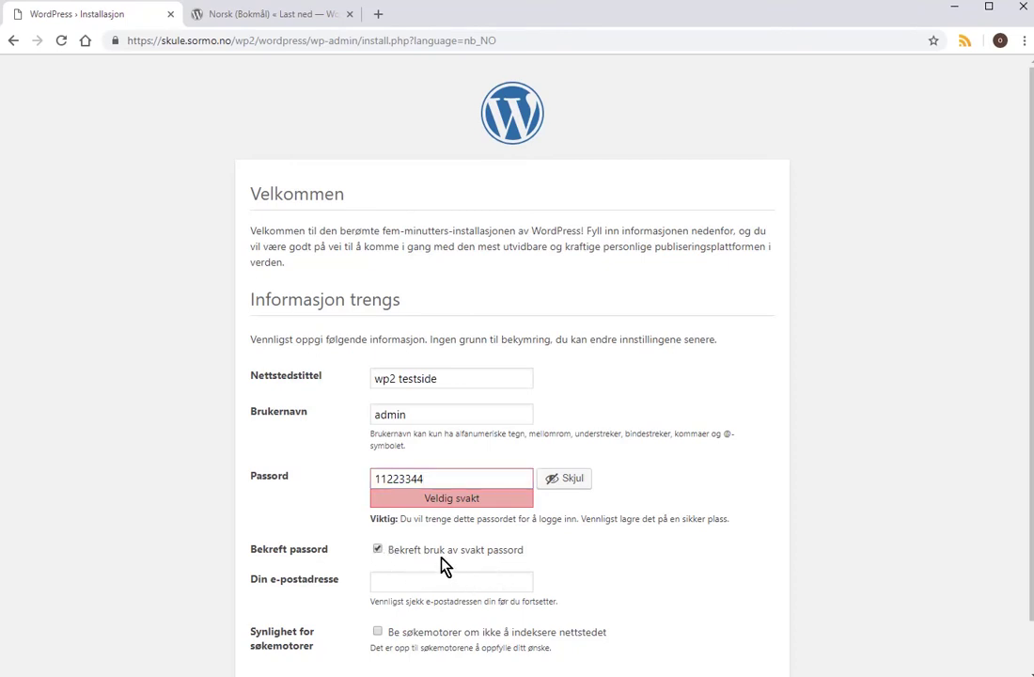
Fill in the admin e-mail address, discourage search engine indexing and install WordPress.
{"action": "left_click", "coordinate": [448, 588]}
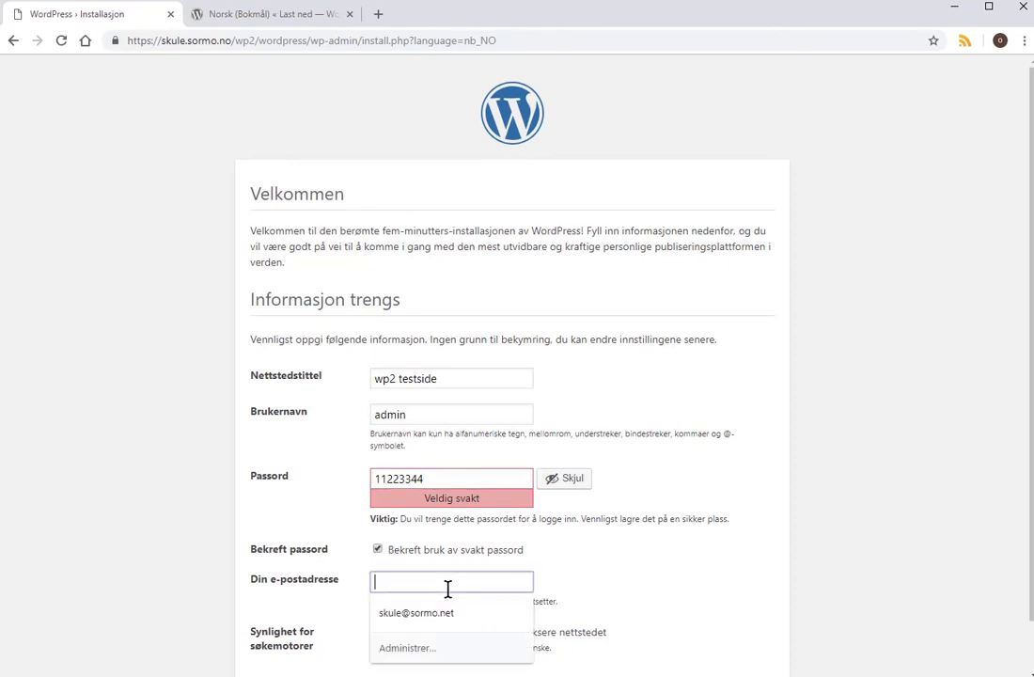
{"action": "left_click", "coordinate": [452, 612]}
{"action": "left_click", "coordinate": [474, 583]}
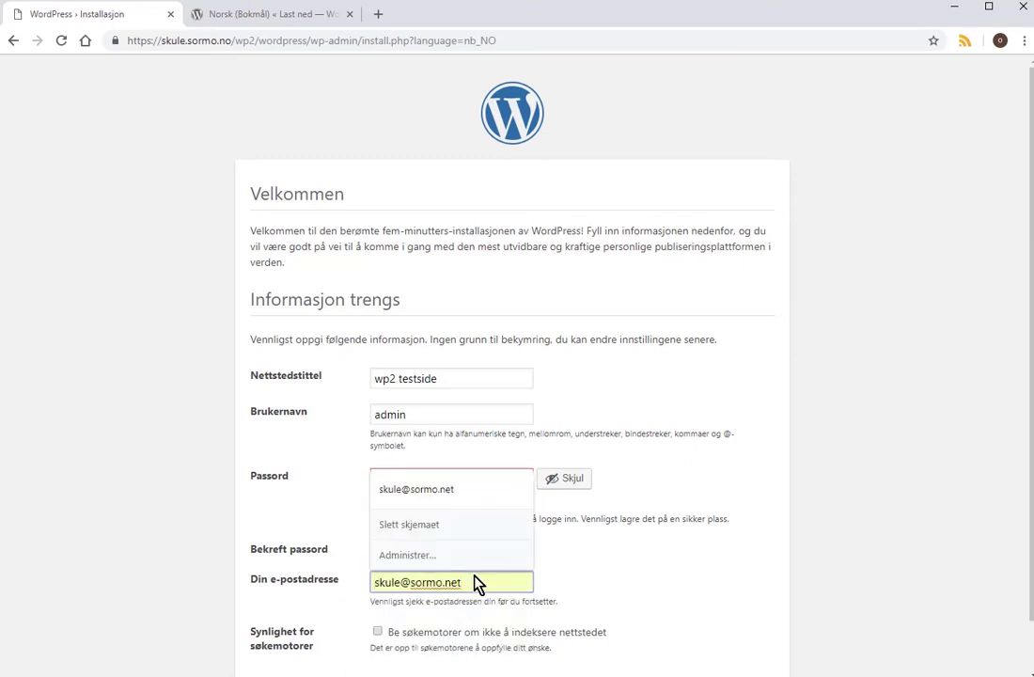
{"action": "key", "text": "BackSpace"}
{"action": "key", "text": "BackSpace"}
{"action": "type", "text": "o"}
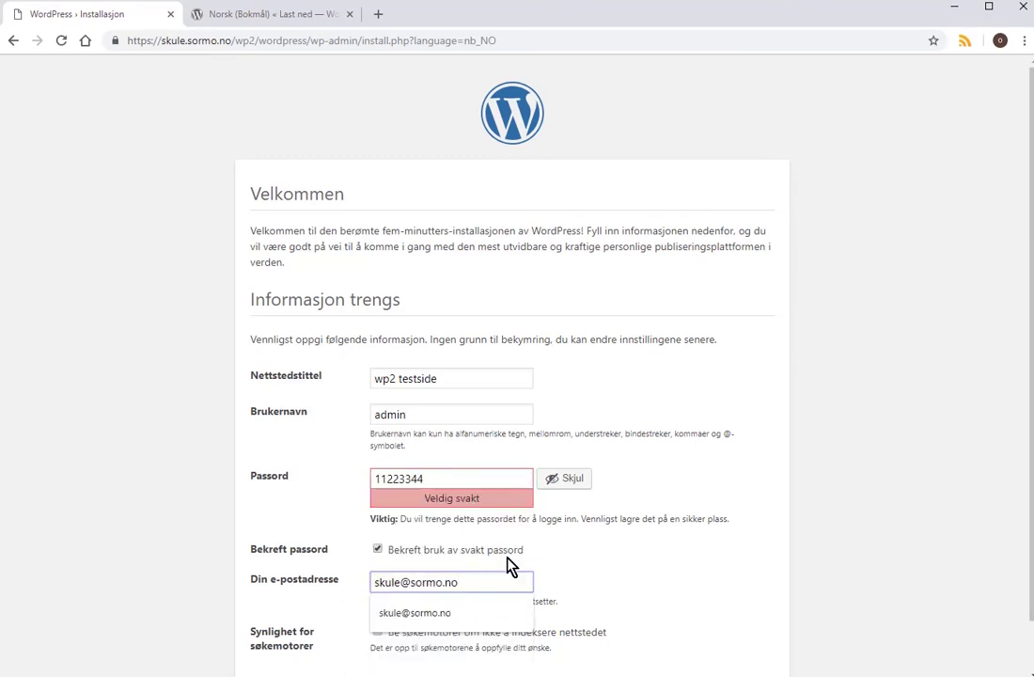
{"action": "scroll", "coordinate": [583, 571], "scroll_direction": "down", "scroll_amount": 1}
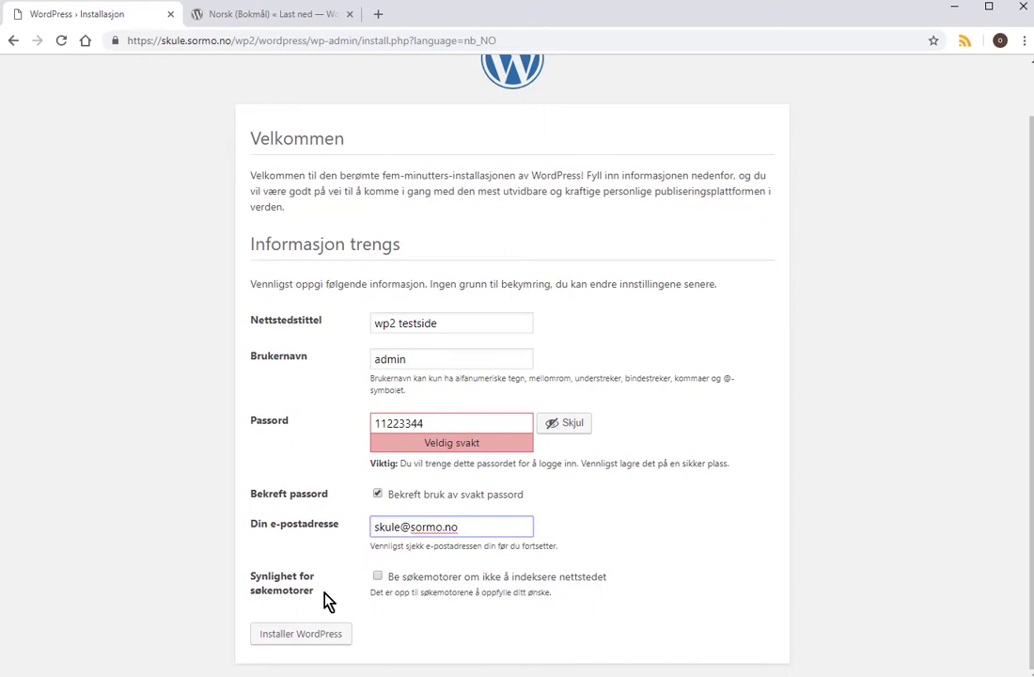
{"action": "left_click", "coordinate": [378, 578]}
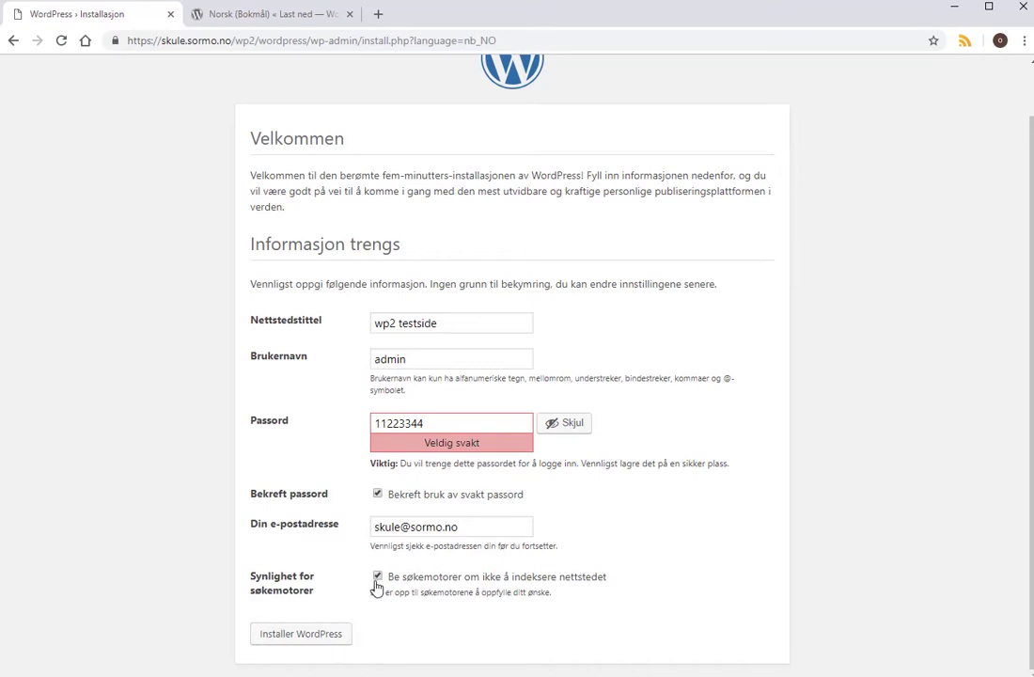
{"action": "left_click", "coordinate": [322, 634]}
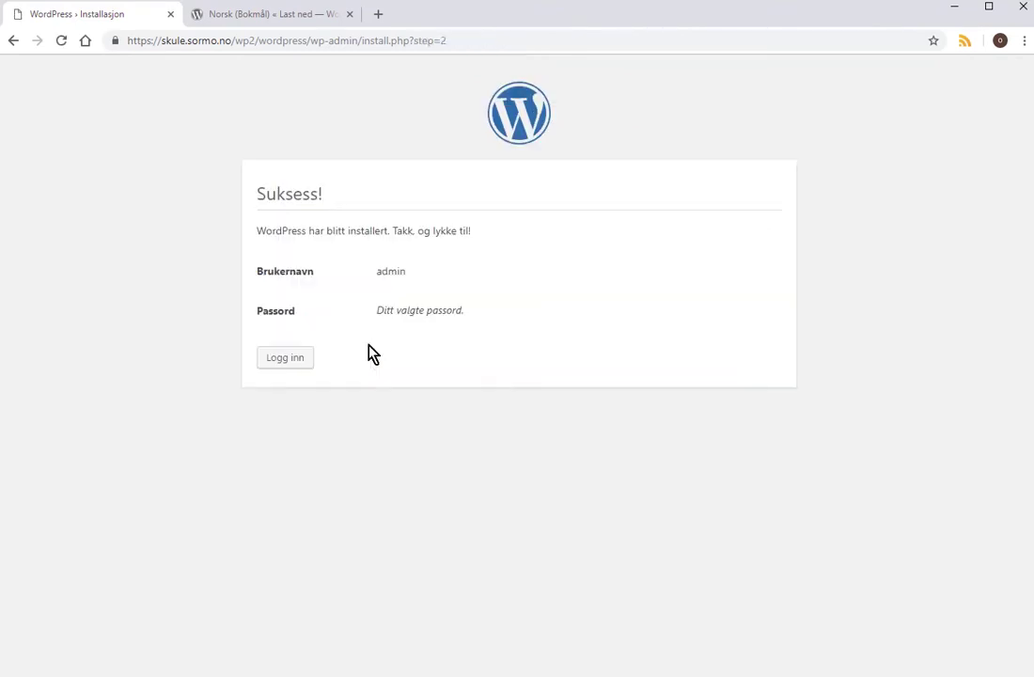
Log in as admin with the account password to reach the wp2 testside dashboard.
{"action": "left_click", "coordinate": [289, 368]}
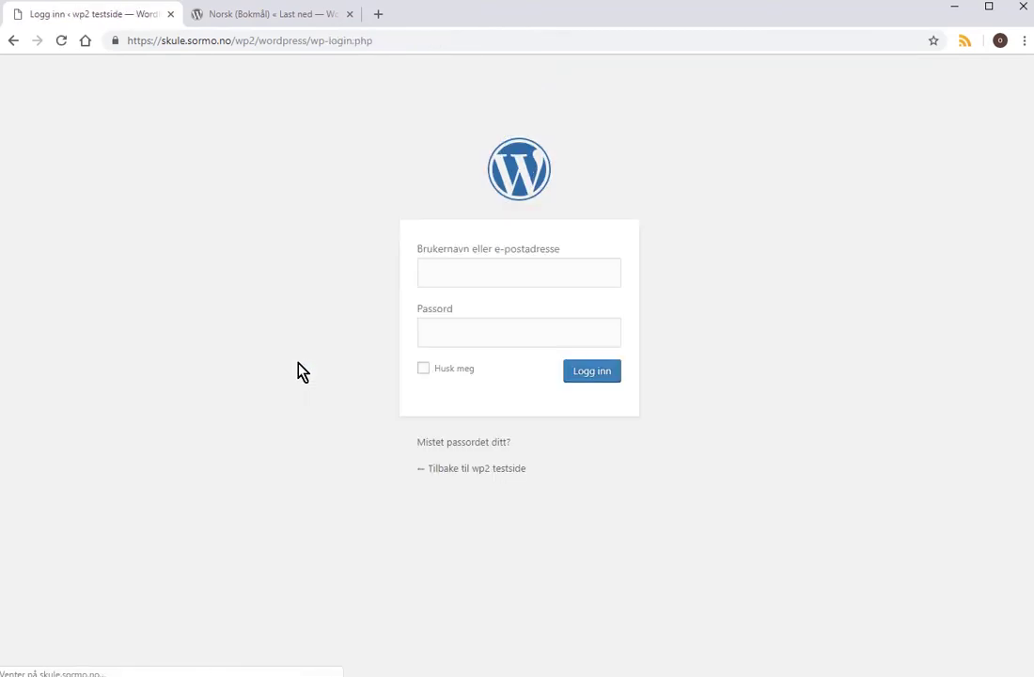
{"action": "left_click", "coordinate": [526, 273]}
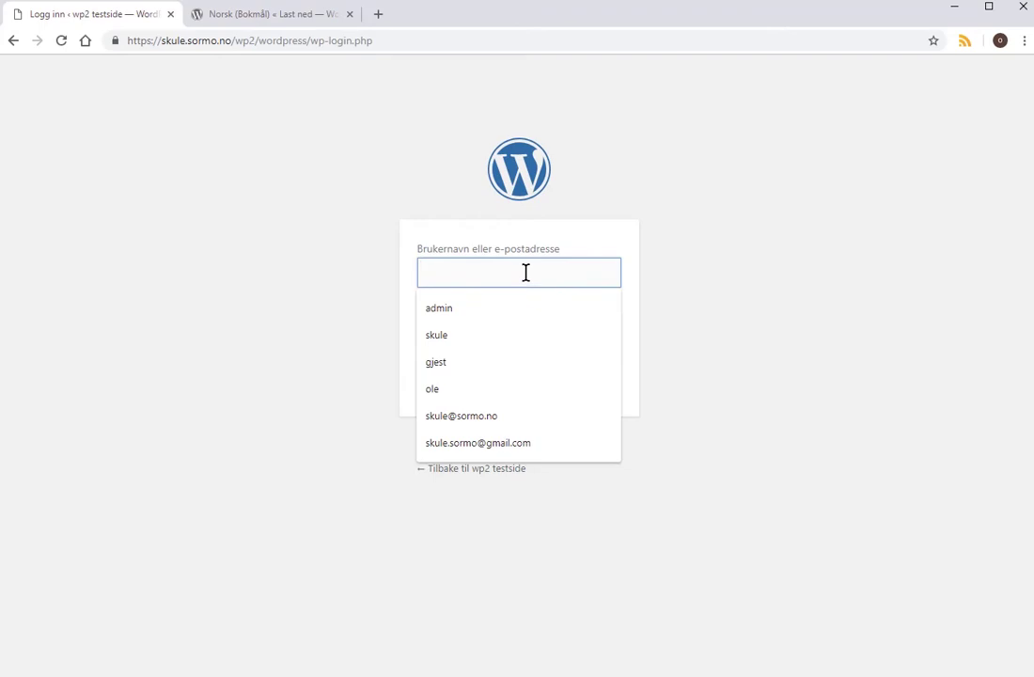
{"action": "type", "text": "admin"}
{"action": "key", "text": "Tab"}
{"action": "type", "text": "•••"}
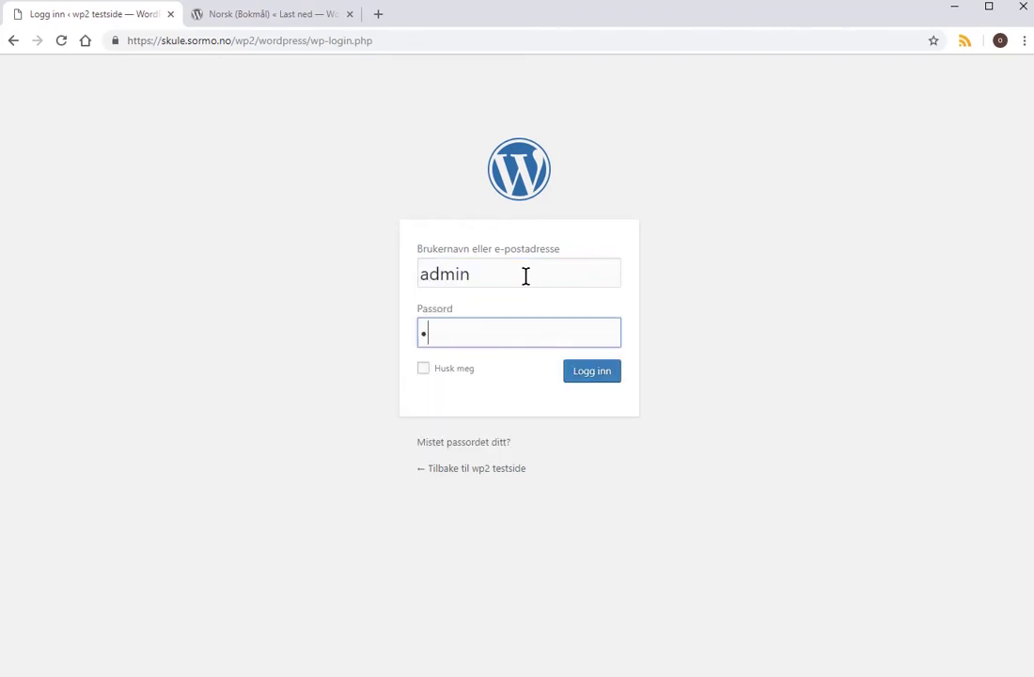
{"action": "type", "text": "•••••"}
{"action": "left_click", "coordinate": [604, 376]}
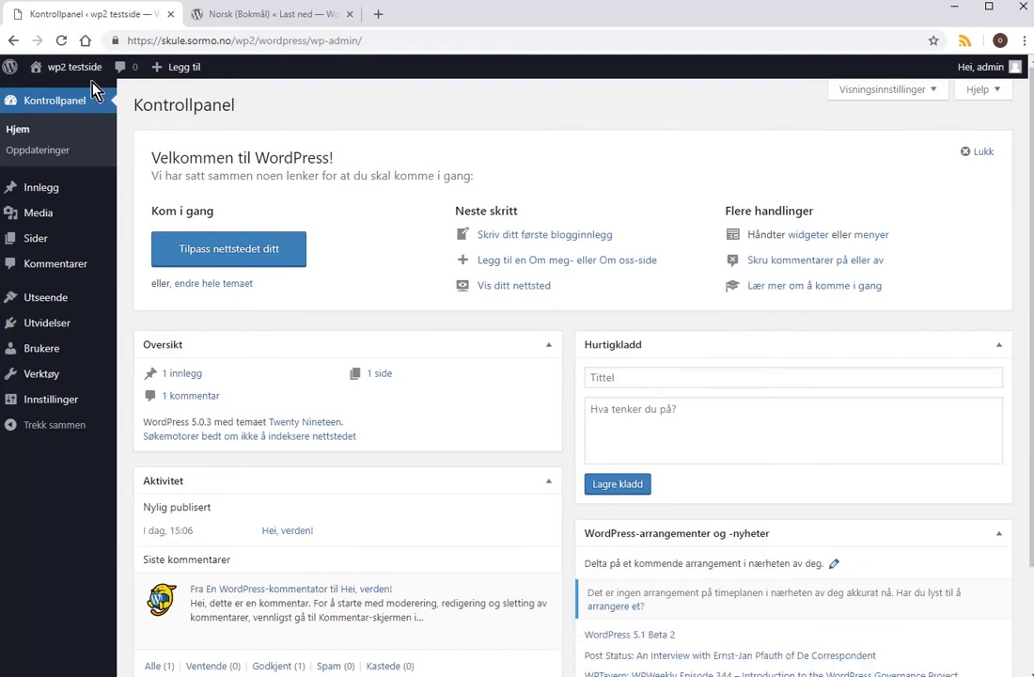
{"action": "mouse_move", "coordinate": [85, 73]}
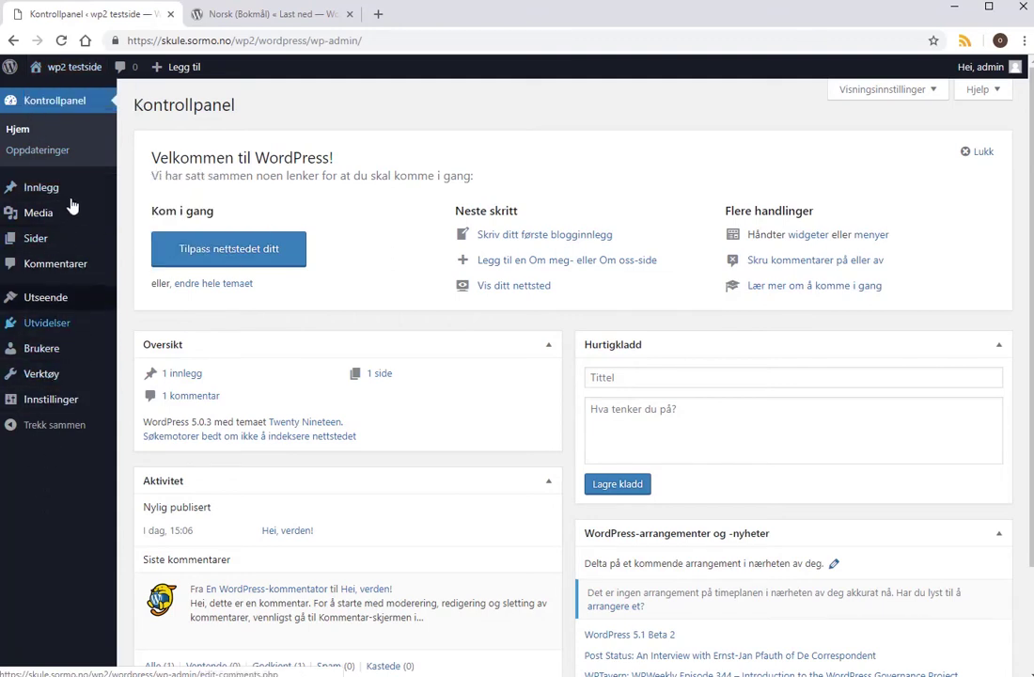
{"action": "mouse_move", "coordinate": [91, 72]}
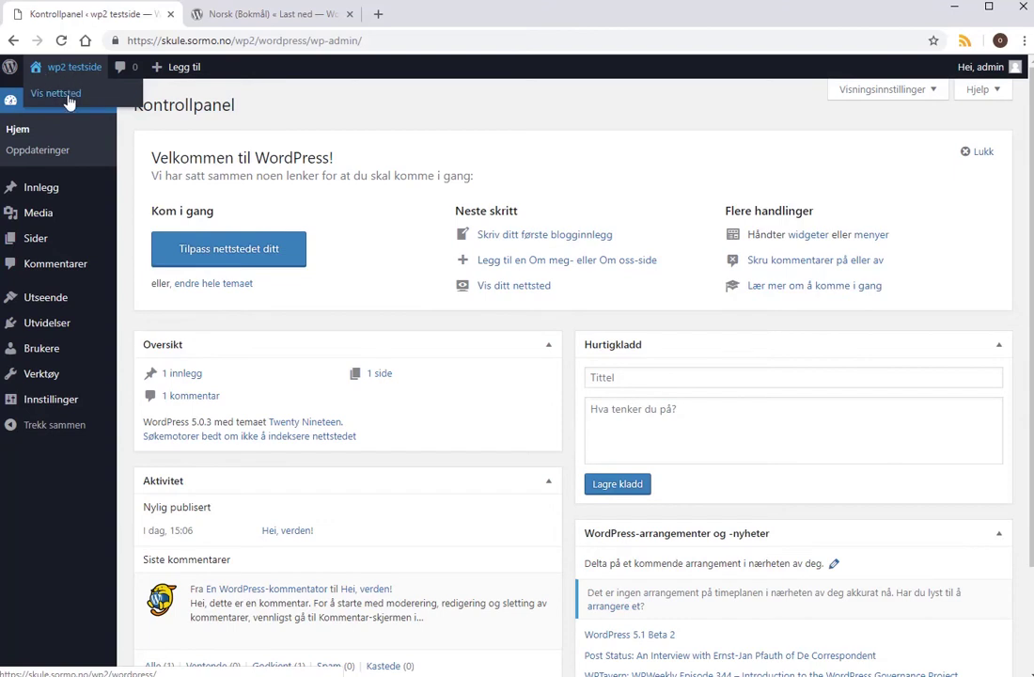
{"action": "left_click", "coordinate": [66, 96]}
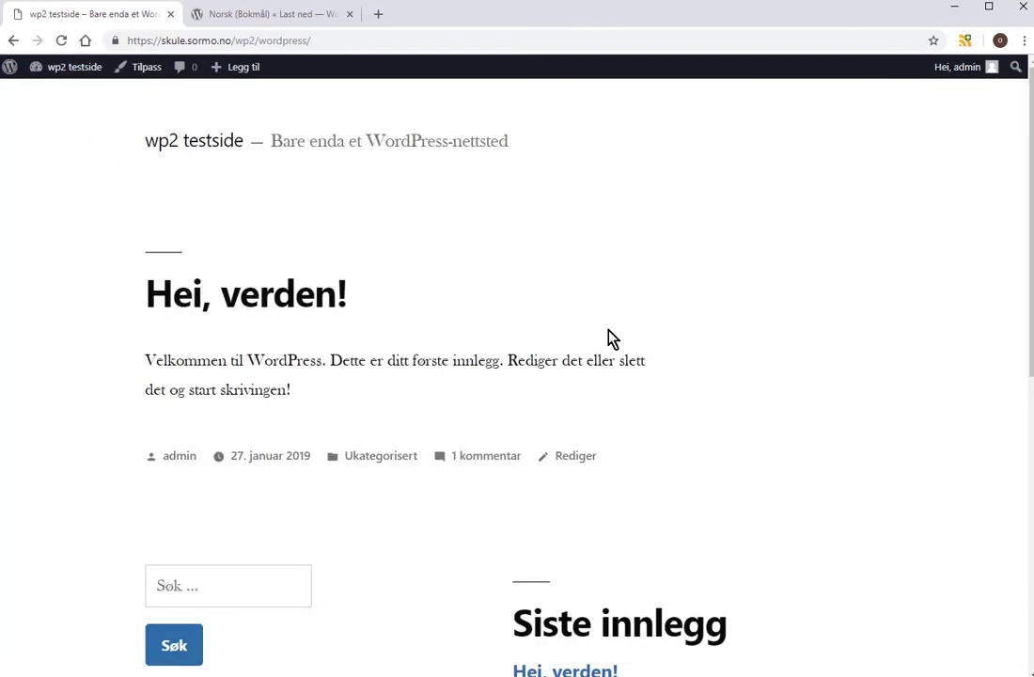
{"action": "scroll", "coordinate": [628, 333], "scroll_direction": "down", "scroll_amount": 6}
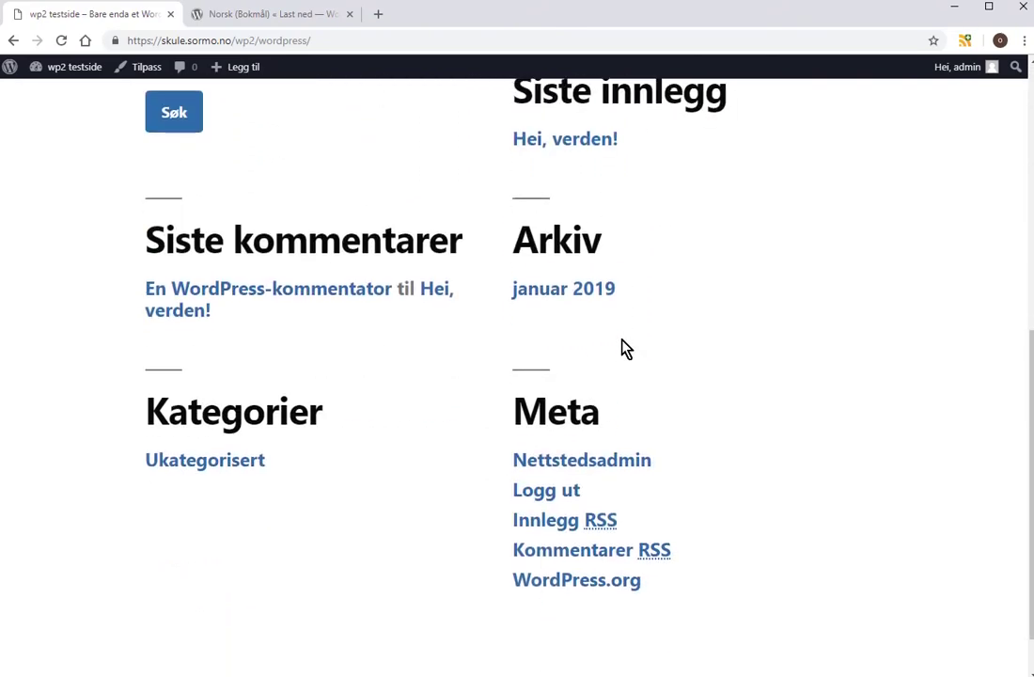
{"action": "scroll", "coordinate": [625, 349], "scroll_direction": "down", "scroll_amount": 1}
{"action": "scroll", "coordinate": [622, 351], "scroll_direction": "up", "scroll_amount": 7}
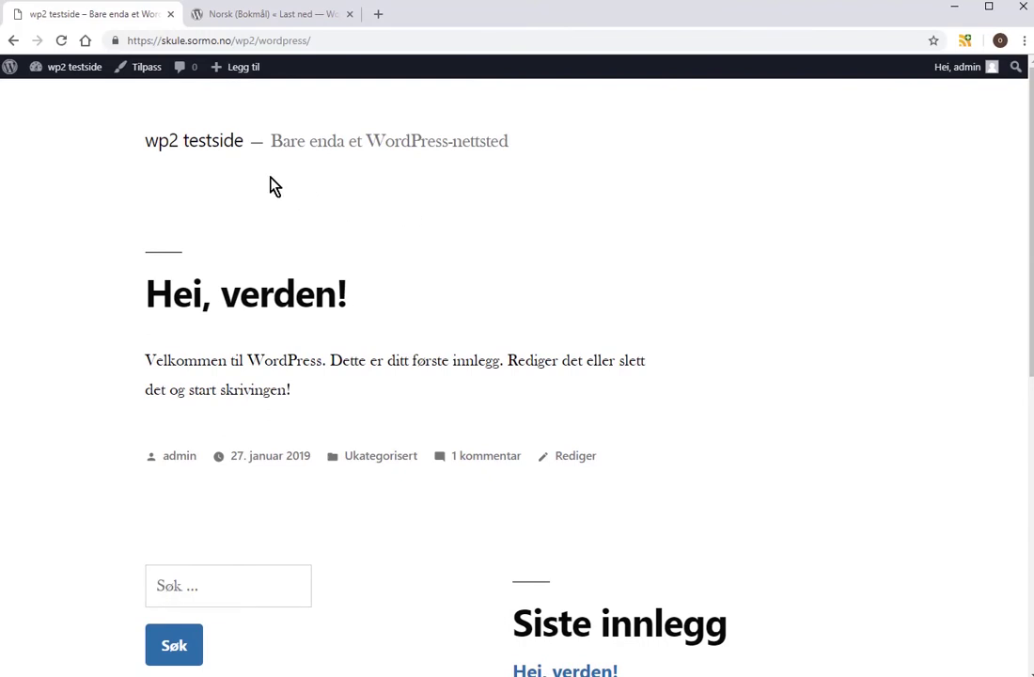
{"action": "mouse_move", "coordinate": [85, 72]}
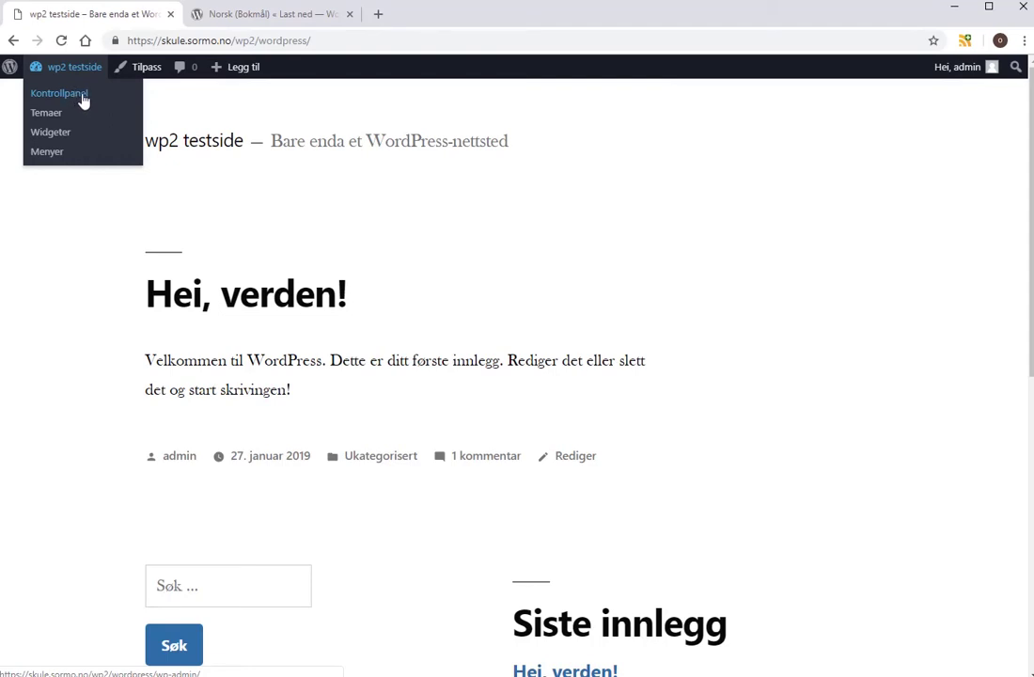
{"action": "left_click", "coordinate": [83, 97]}
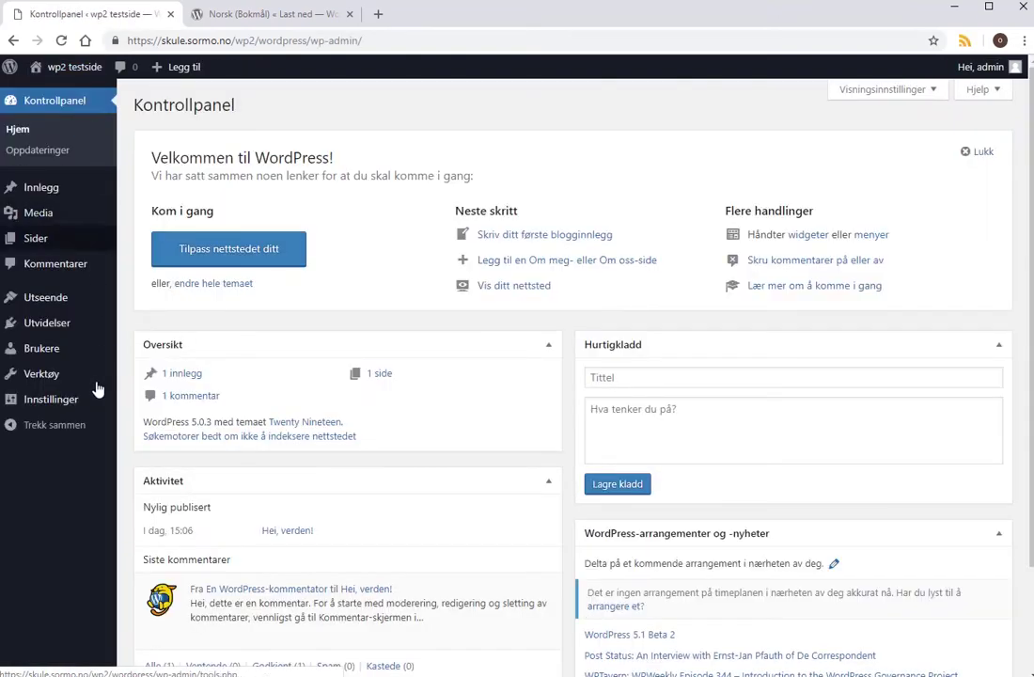
Switch the permalinks to Standard under Innstillinger > Permalenker and save.
{"action": "mouse_move", "coordinate": [54, 406]}
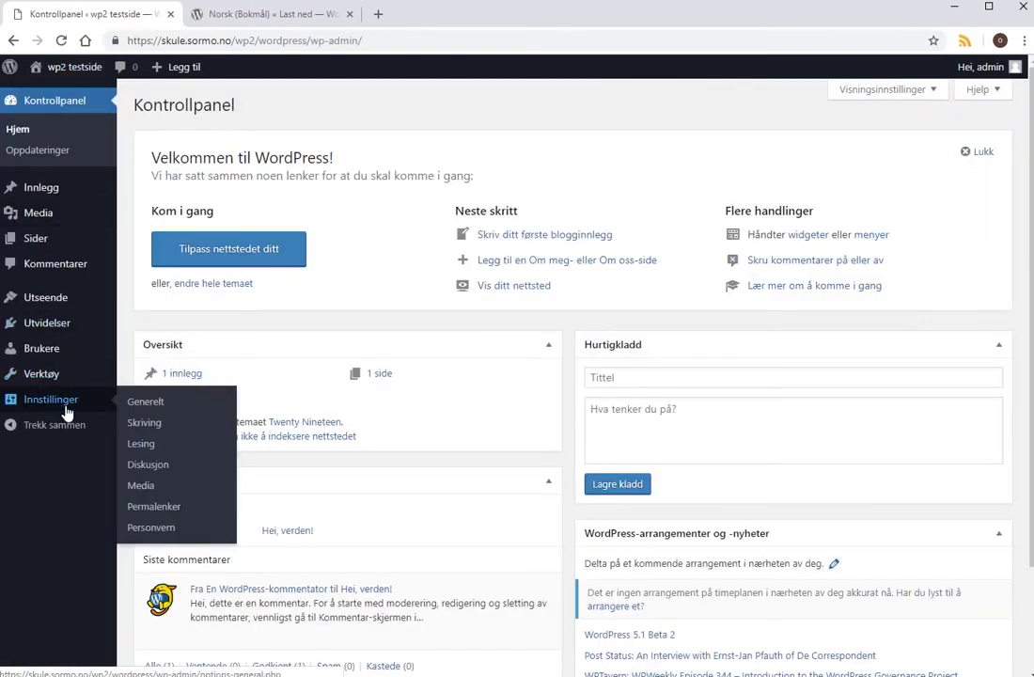
{"action": "left_click", "coordinate": [156, 508]}
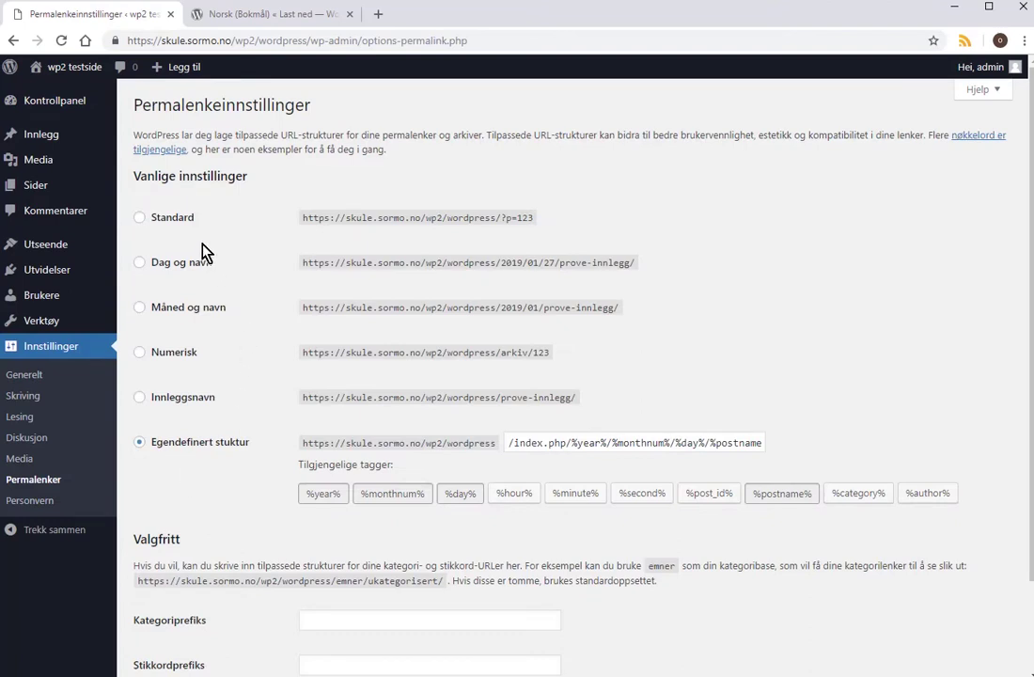
{"action": "left_click", "coordinate": [140, 222]}
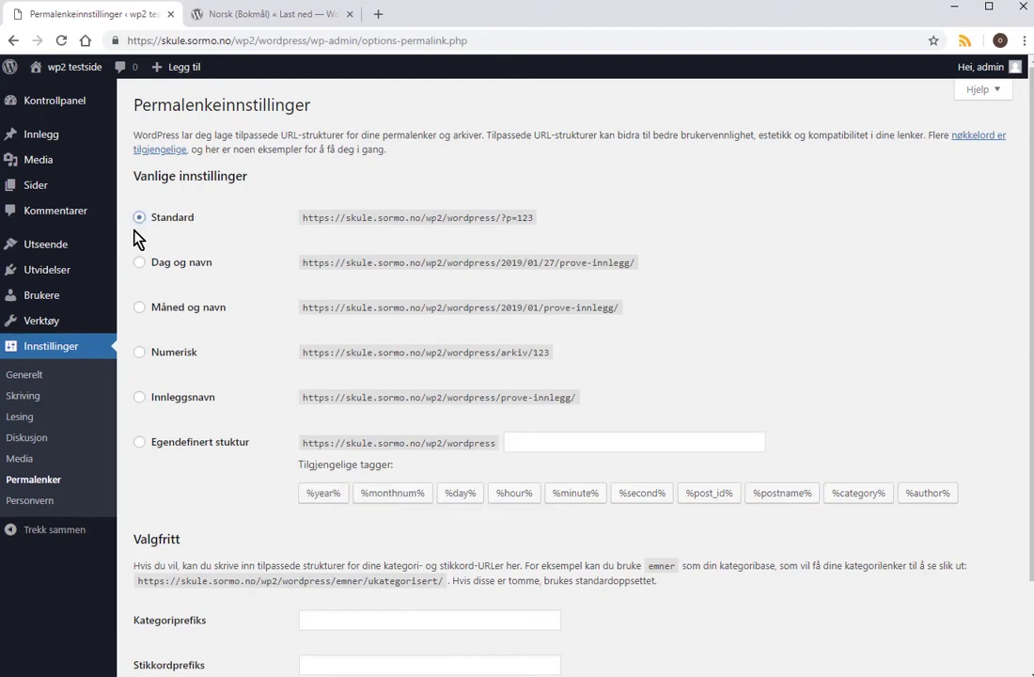
{"action": "mouse_move", "coordinate": [74, 201]}
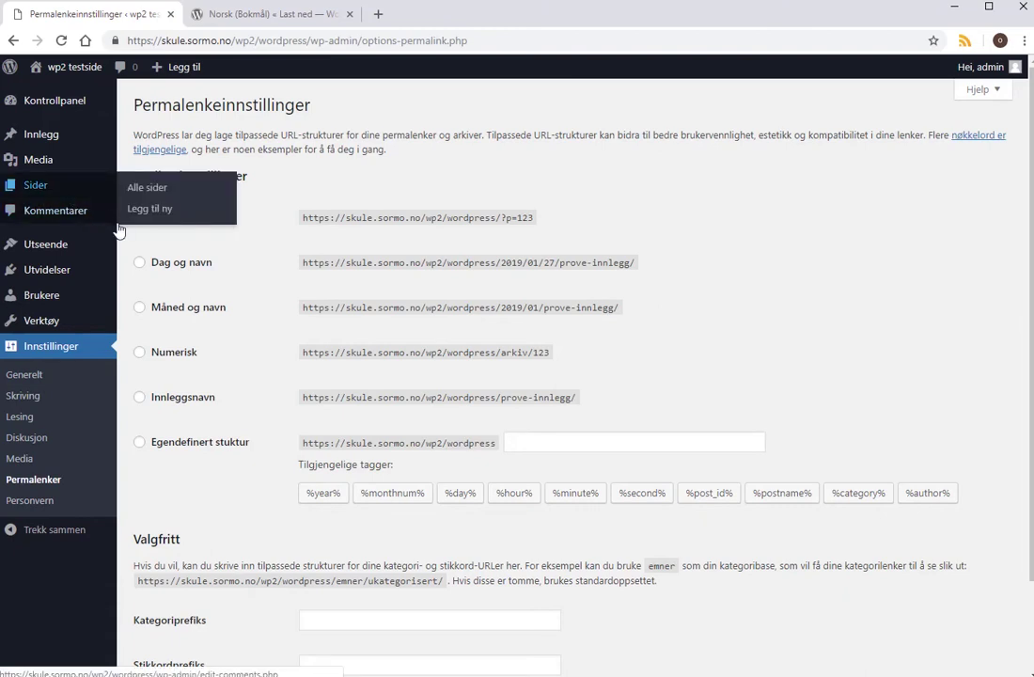
{"action": "scroll", "coordinate": [291, 578], "scroll_direction": "down", "scroll_amount": 2}
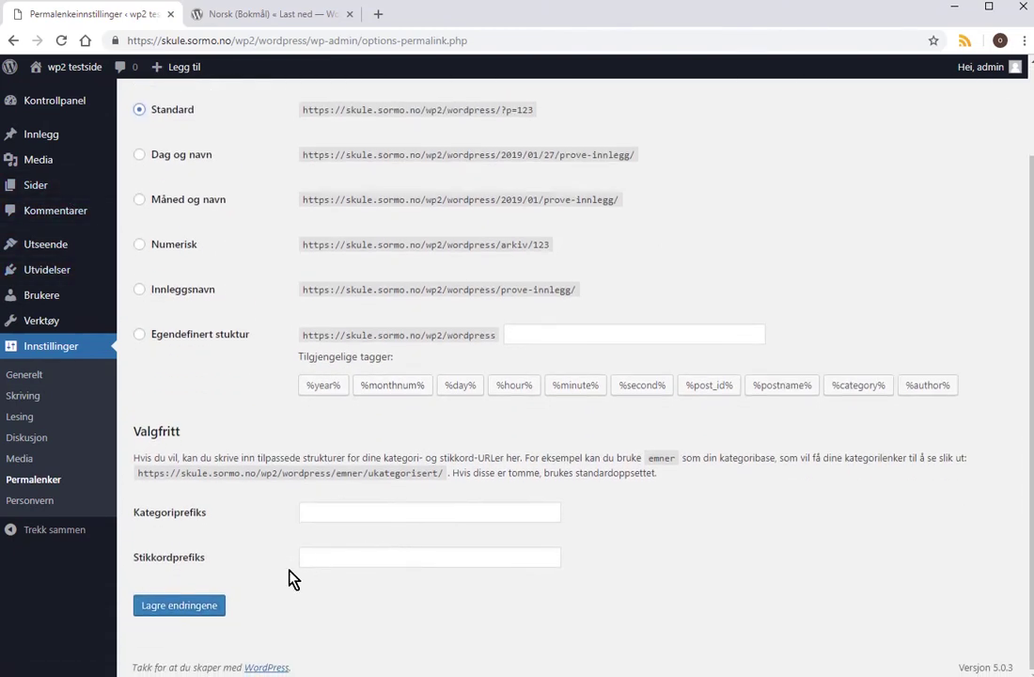
{"action": "left_click", "coordinate": [191, 606]}
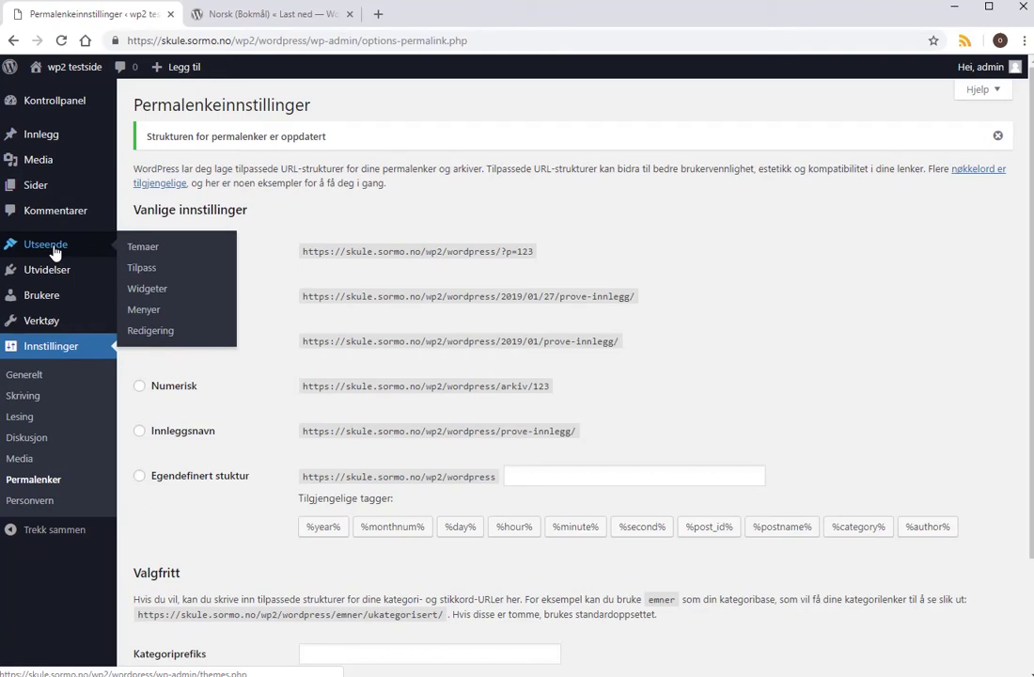
Activate Twenty Seventeen in Temaer to replace Twenty Nineteen, then view the live site.
{"action": "left_click", "coordinate": [162, 249]}
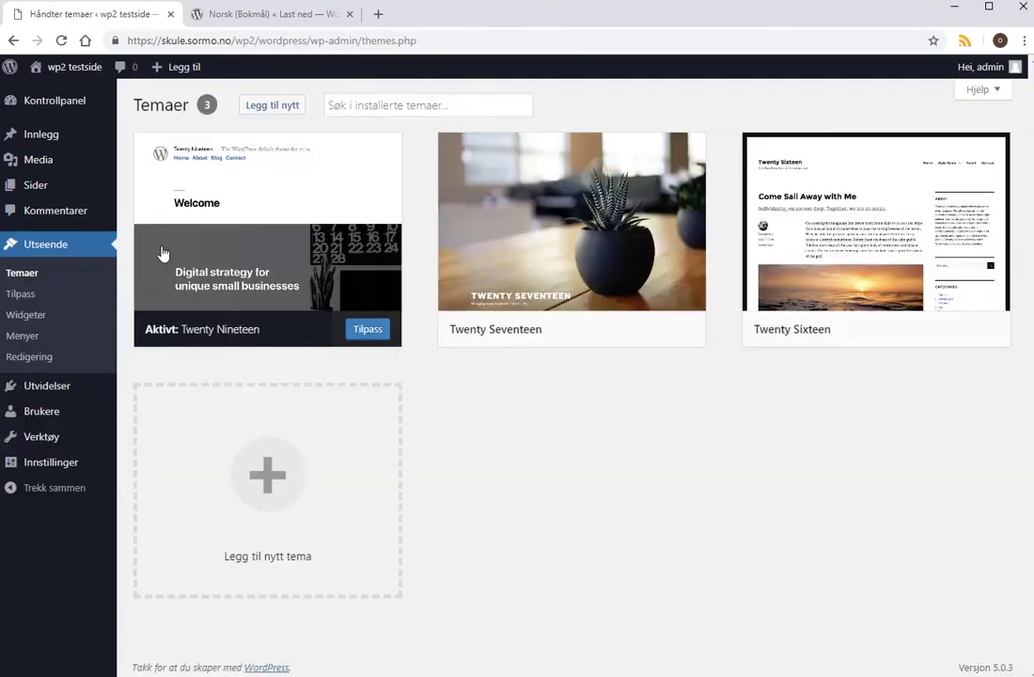
{"action": "mouse_move", "coordinate": [558, 268]}
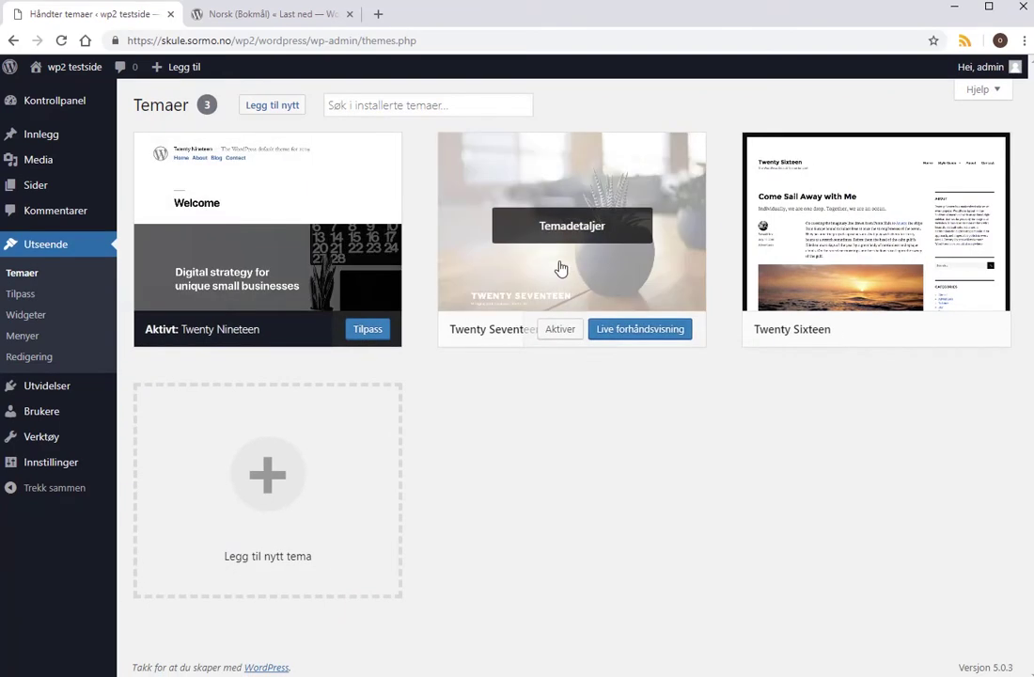
{"action": "left_click", "coordinate": [561, 331]}
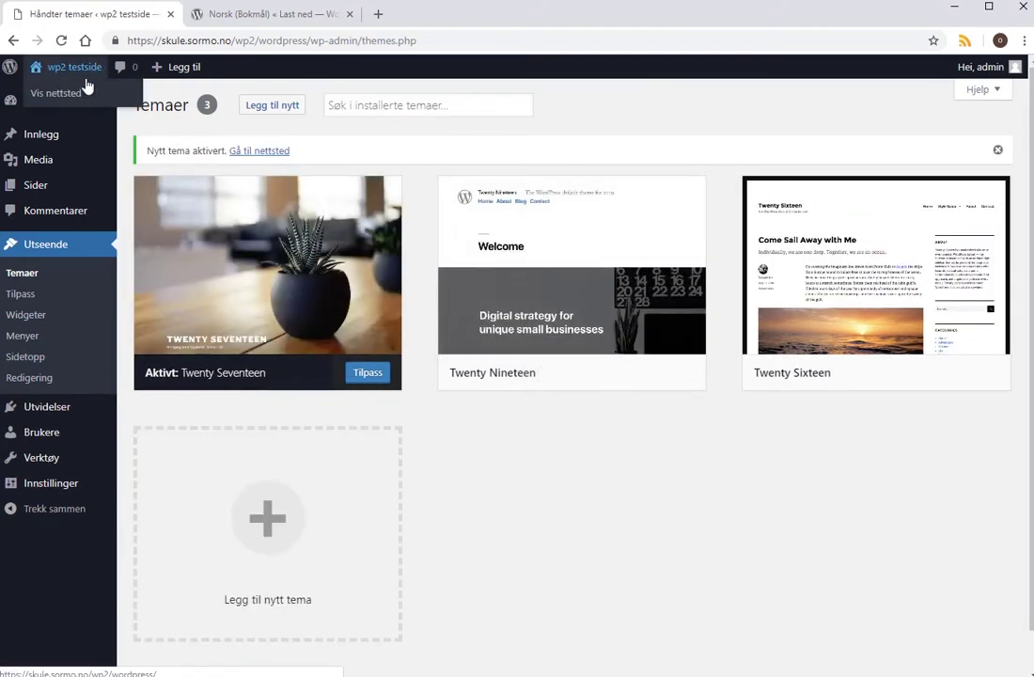
{"action": "left_click", "coordinate": [68, 95]}
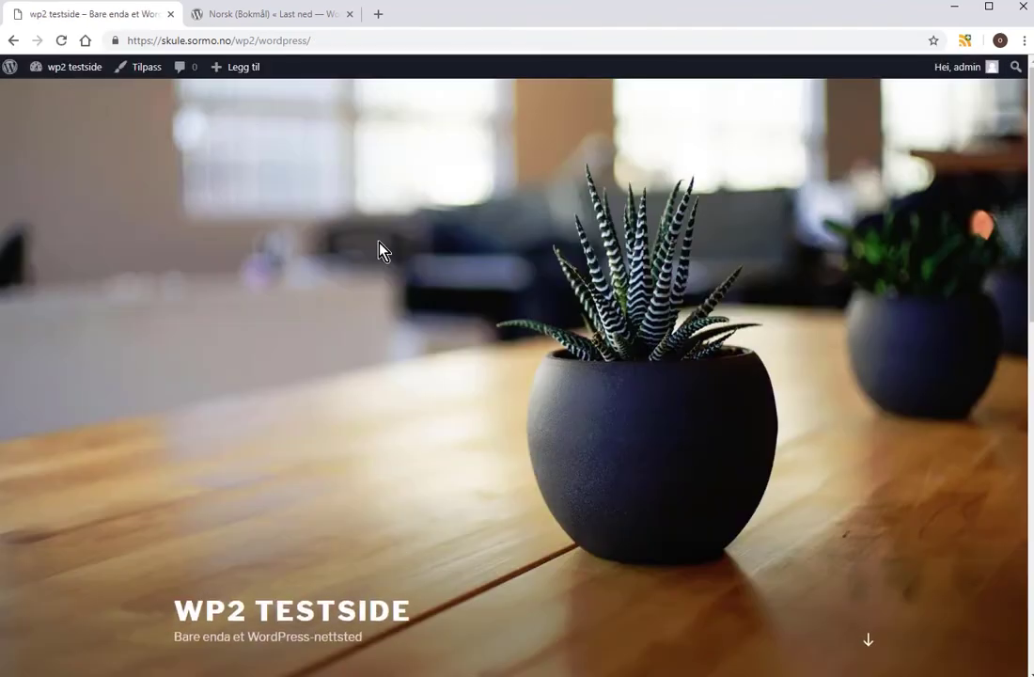
Scroll through the Twenty Seventeen front page, then return to the wp2 testside Kontrollpanel.
{"action": "scroll", "coordinate": [587, 292], "scroll_direction": "down", "scroll_amount": 4}
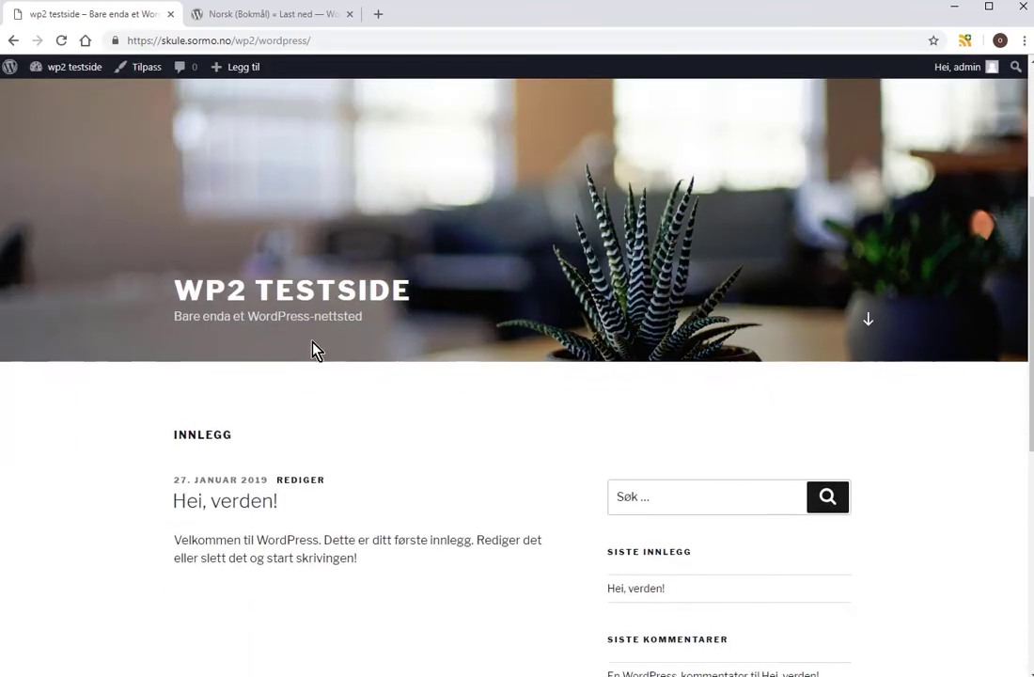
{"action": "scroll", "coordinate": [386, 360], "scroll_direction": "down", "scroll_amount": 3}
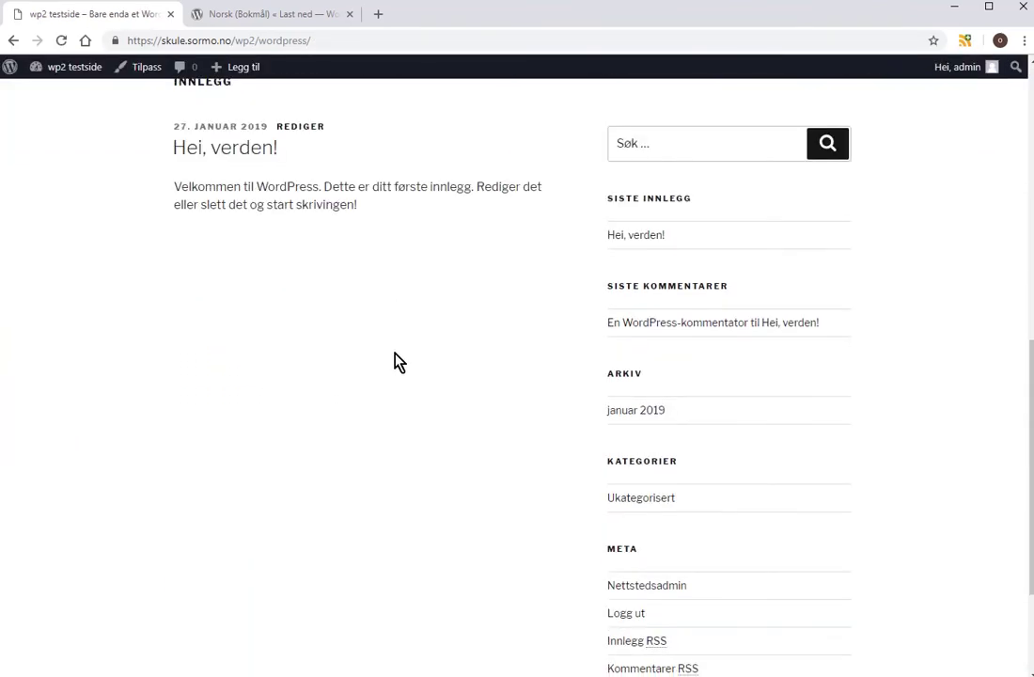
{"action": "scroll", "coordinate": [397, 352], "scroll_direction": "up", "scroll_amount": 3}
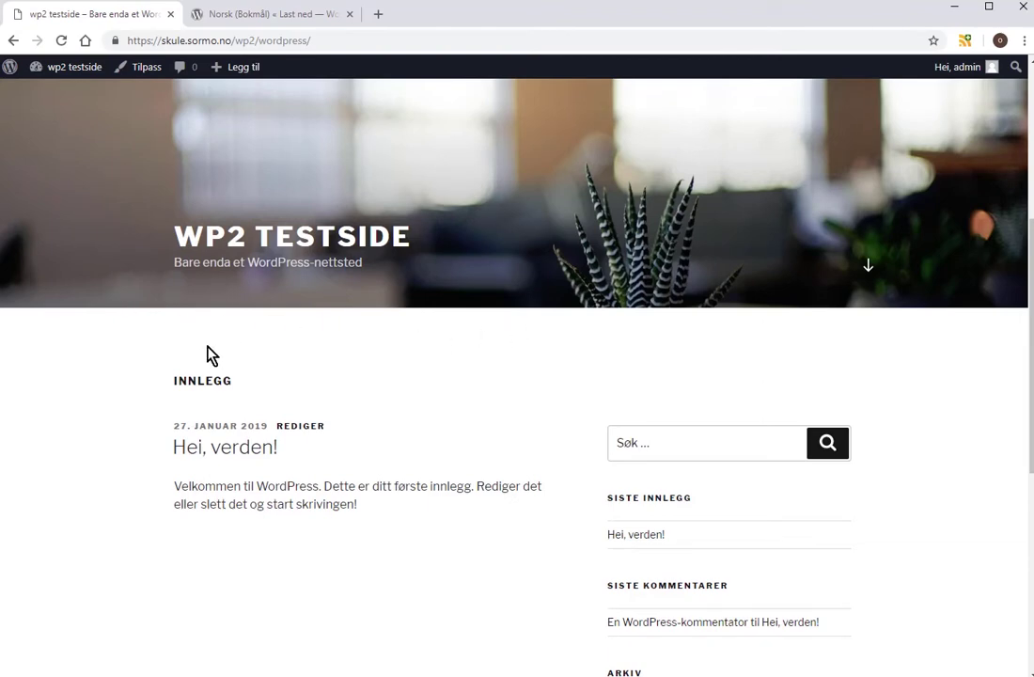
{"action": "scroll", "coordinate": [330, 282], "scroll_direction": "up", "scroll_amount": 2}
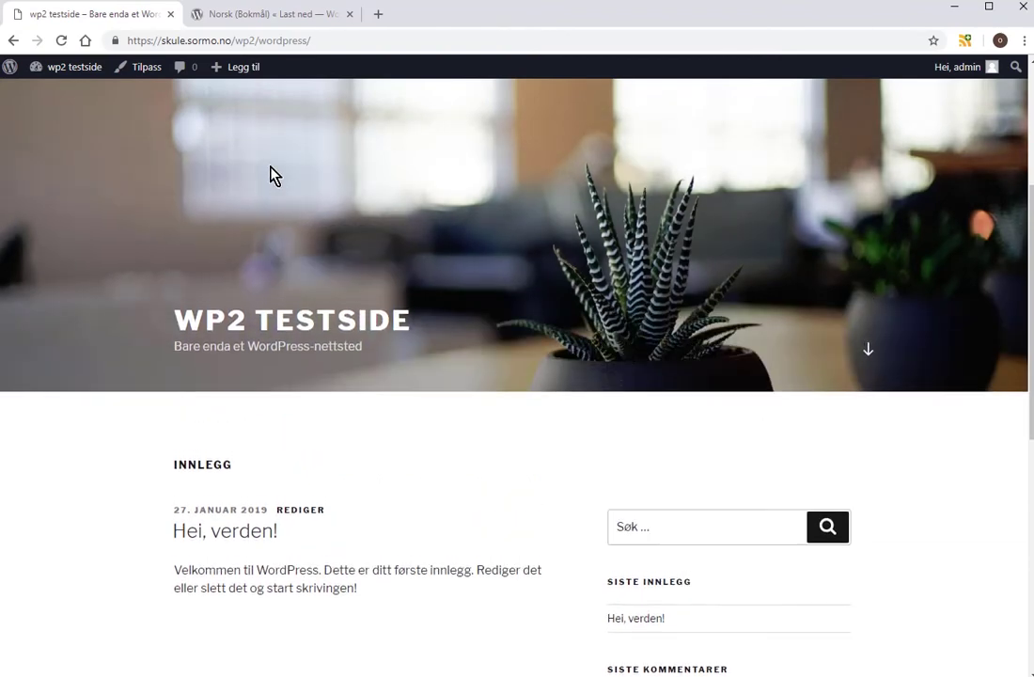
{"action": "mouse_move", "coordinate": [244, 66]}
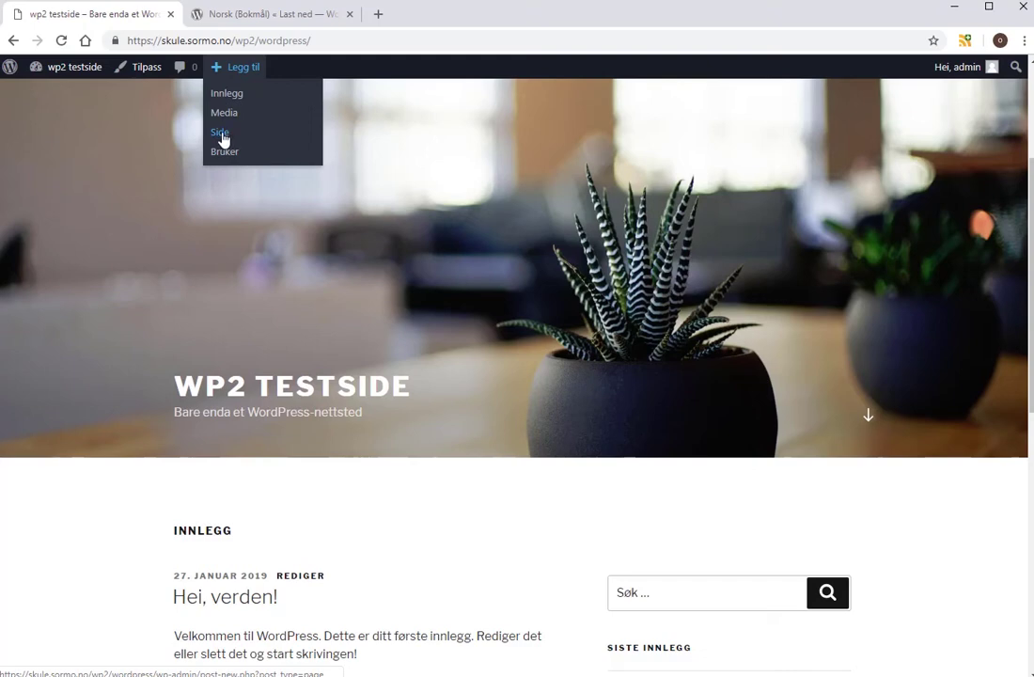
{"action": "mouse_move", "coordinate": [52, 71]}
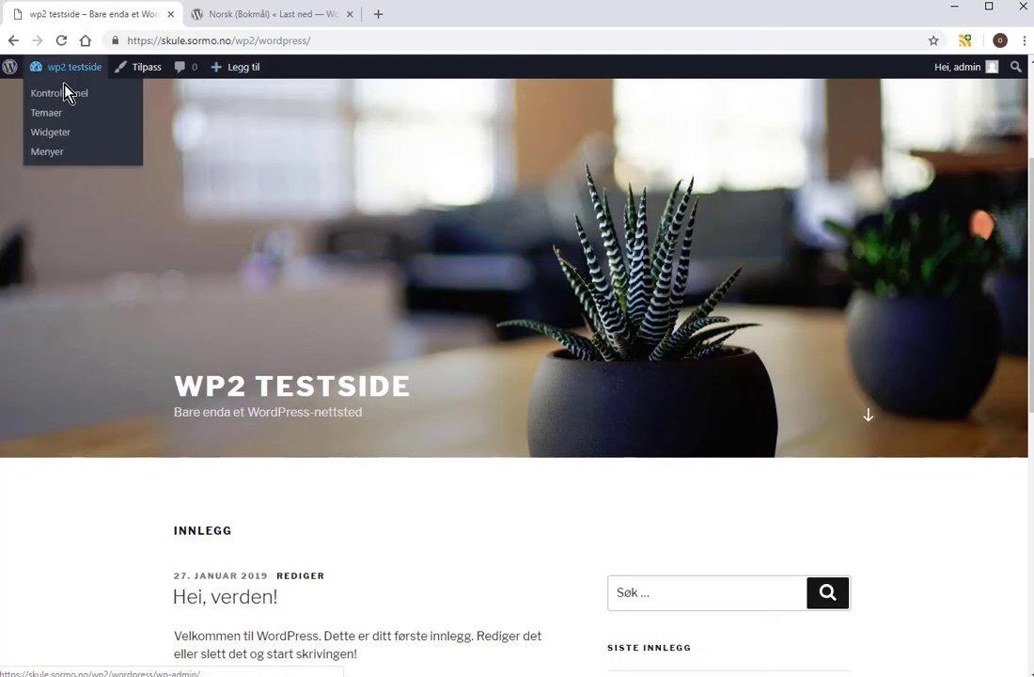
{"action": "left_click", "coordinate": [62, 98]}
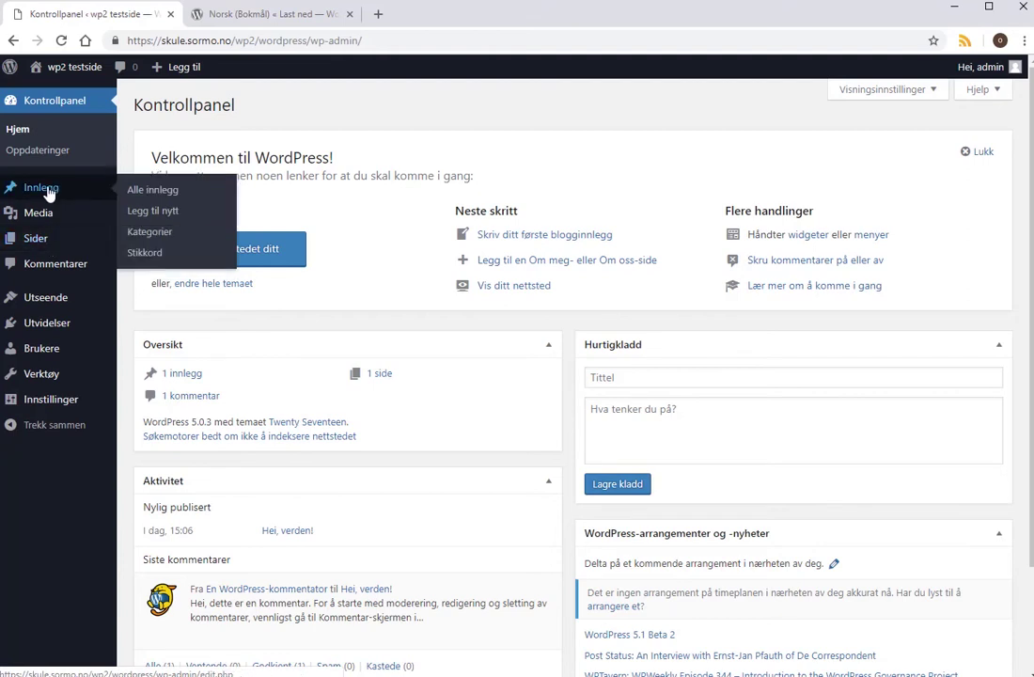
Publish a new page titled 'Start' with the body text 'Her starter vi'.
{"action": "mouse_move", "coordinate": [36, 240]}
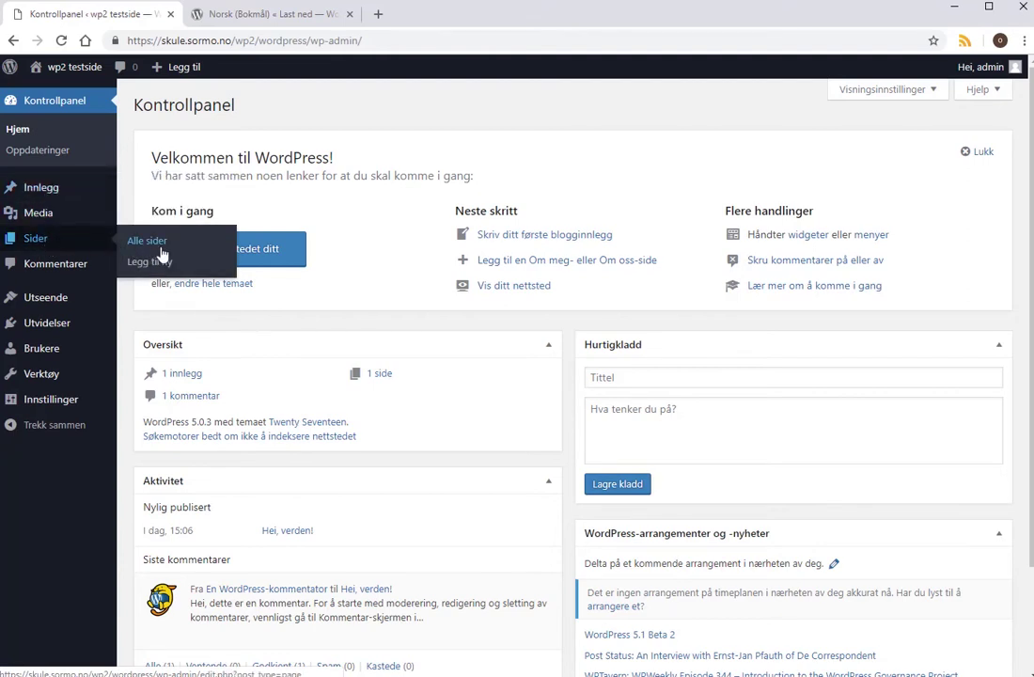
{"action": "left_click", "coordinate": [164, 265]}
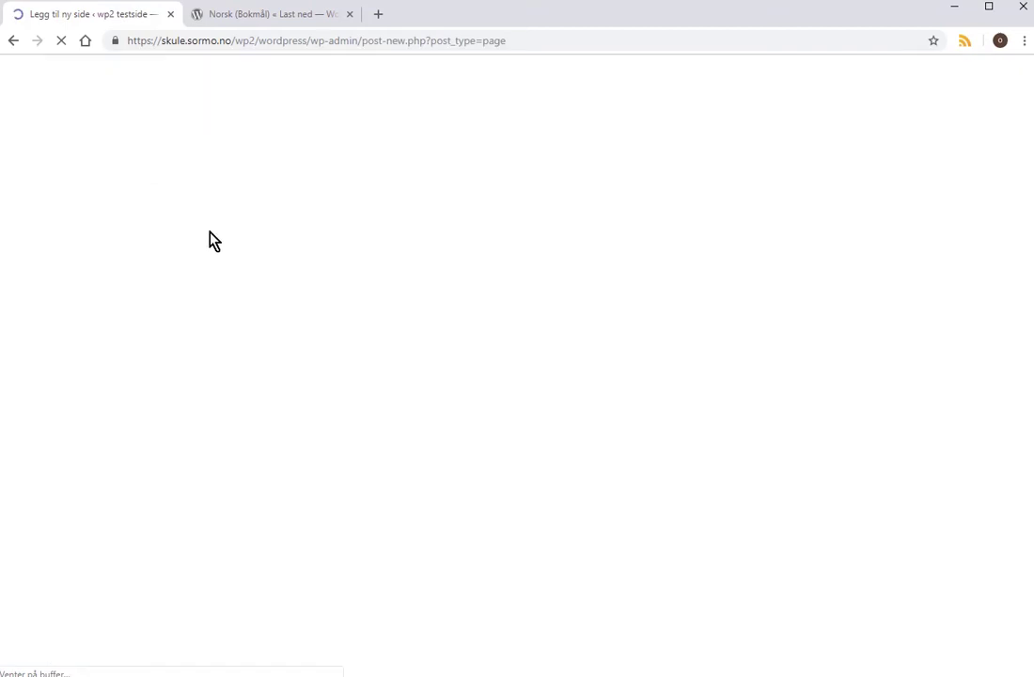
{"action": "left_click", "coordinate": [592, 183]}
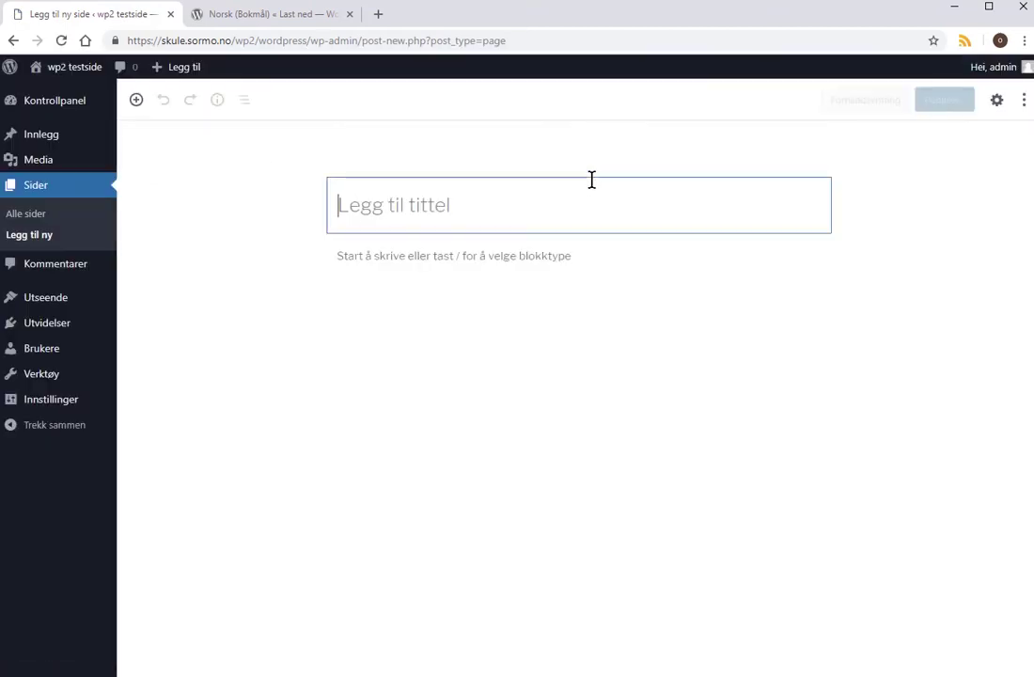
{"action": "type", "text": "Start"}
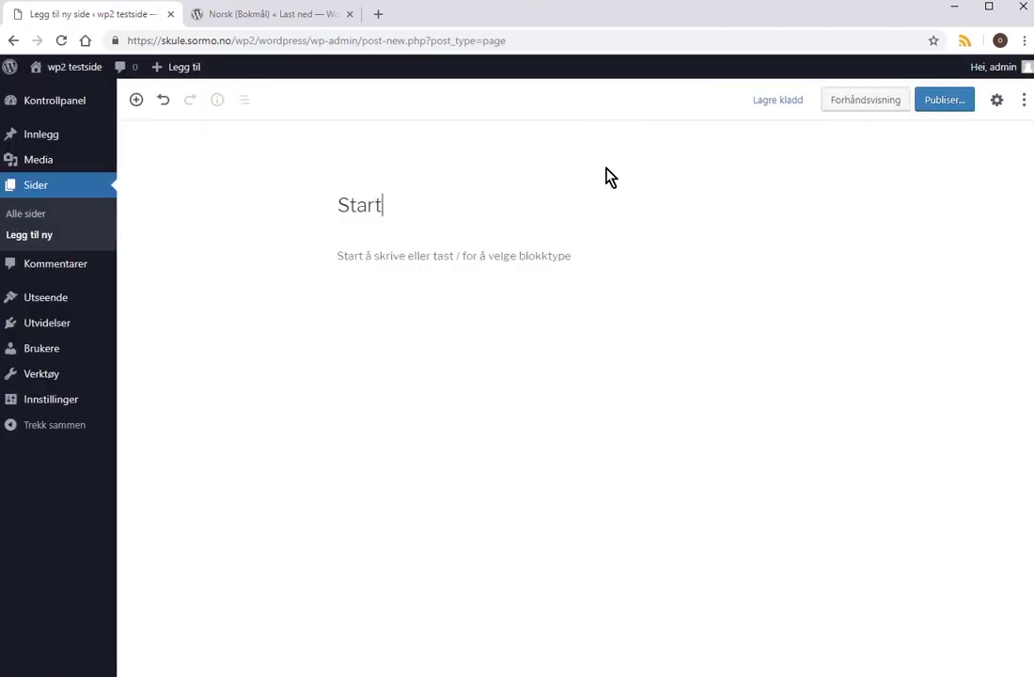
{"action": "left_click", "coordinate": [509, 260]}
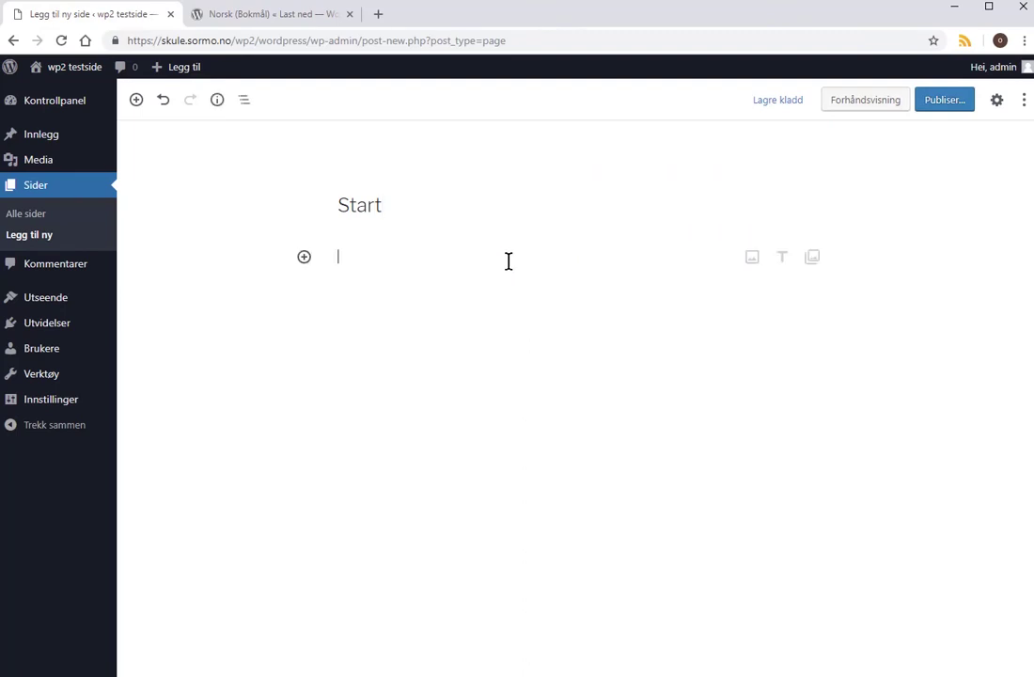
{"action": "type", "text": "Her st"}
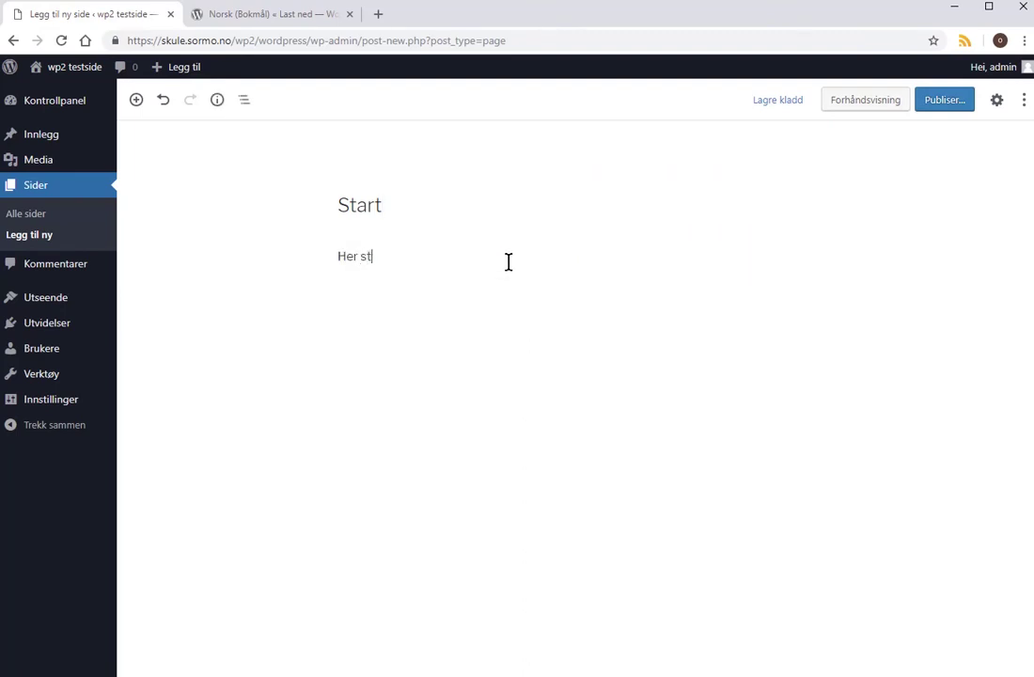
{"action": "type", "text": "arter vi.."}
{"action": "left_click", "coordinate": [945, 99]}
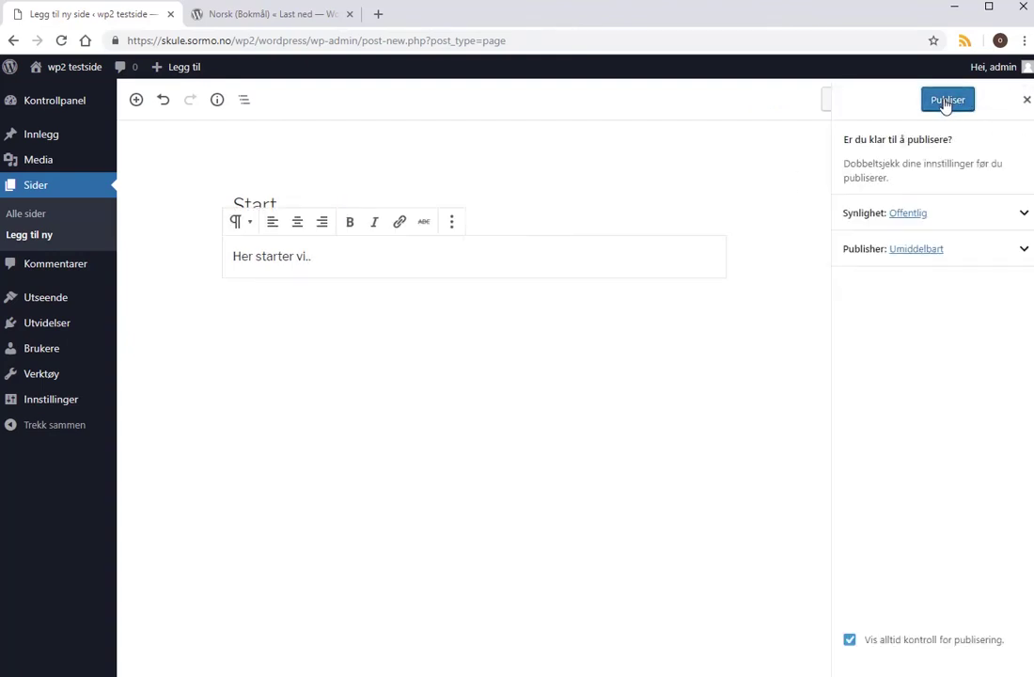
{"action": "left_click", "coordinate": [948, 102]}
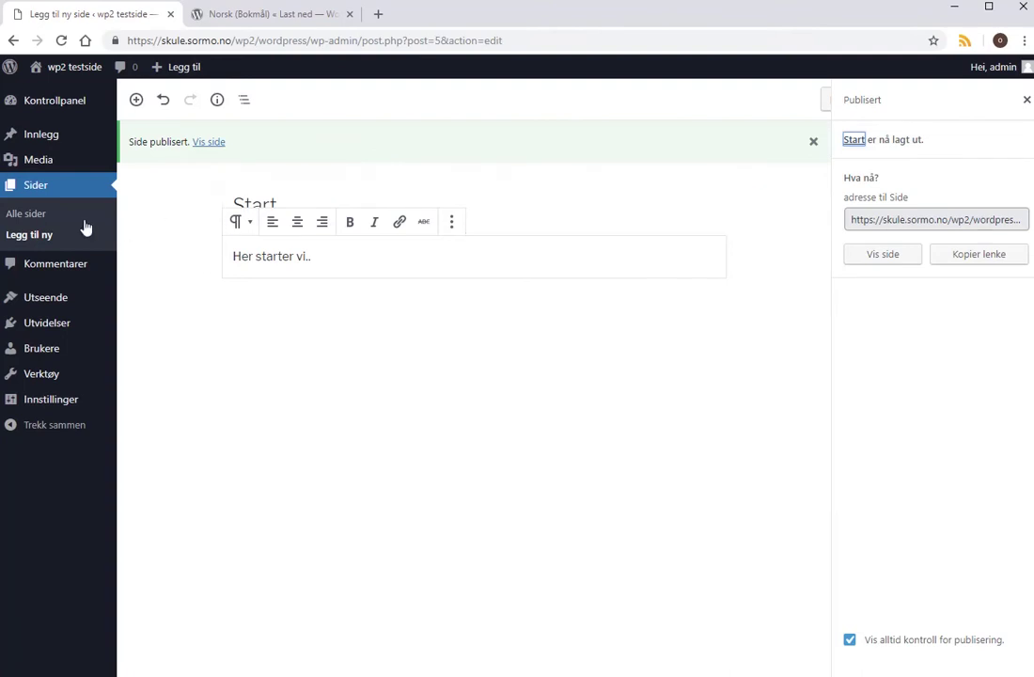
{"action": "left_click", "coordinate": [14, 234]}
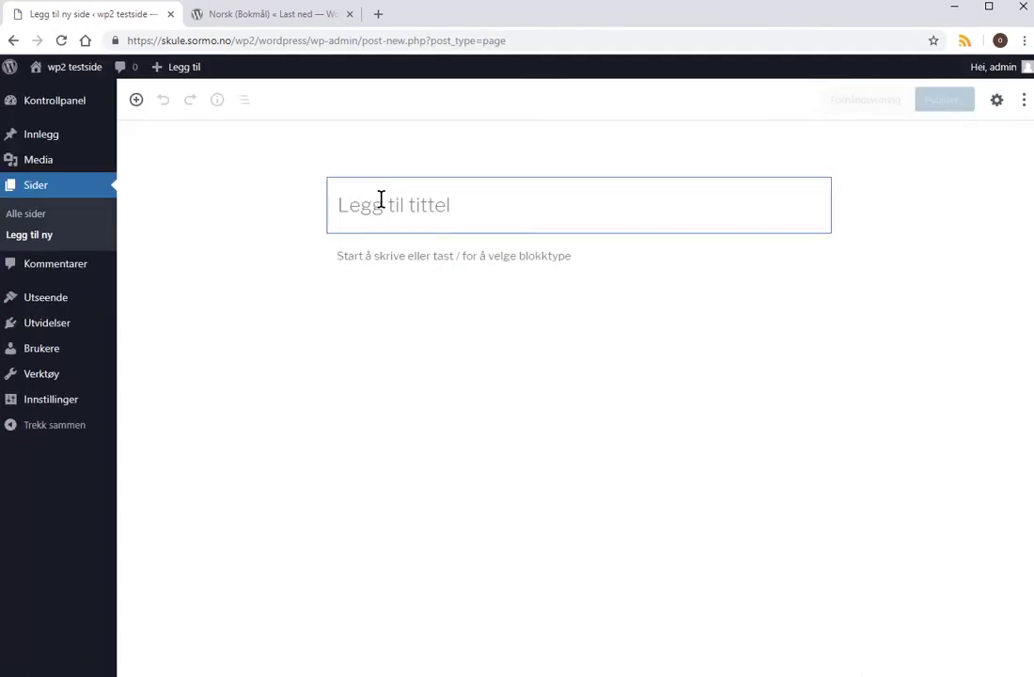
Publish a page titled 'Blogg'.
{"action": "type", "text": "Blogg"}
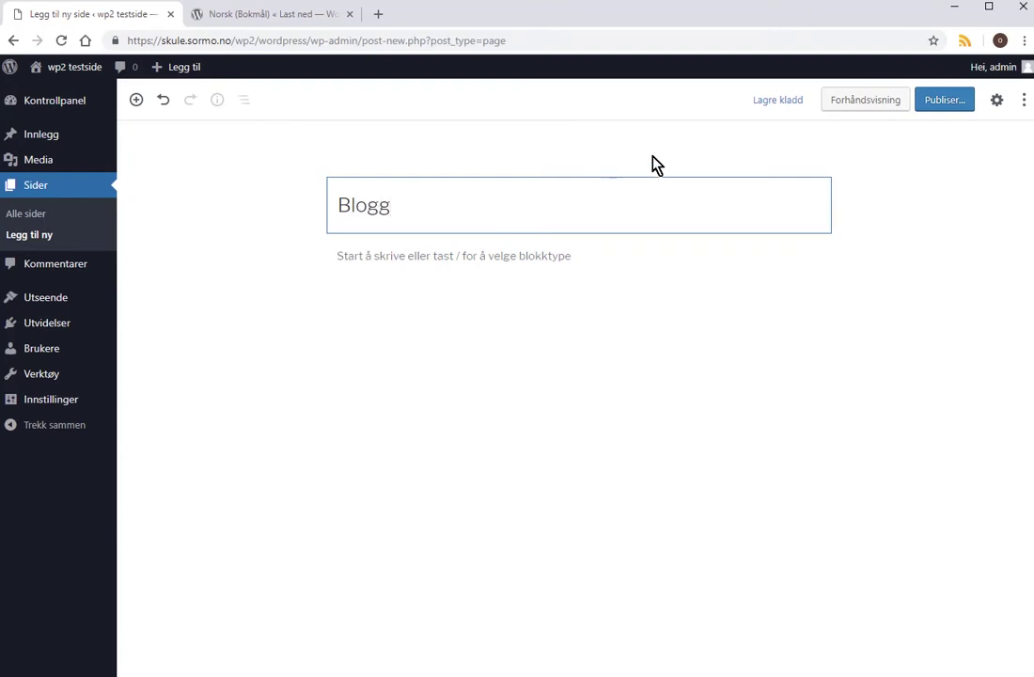
{"action": "left_click", "coordinate": [944, 102]}
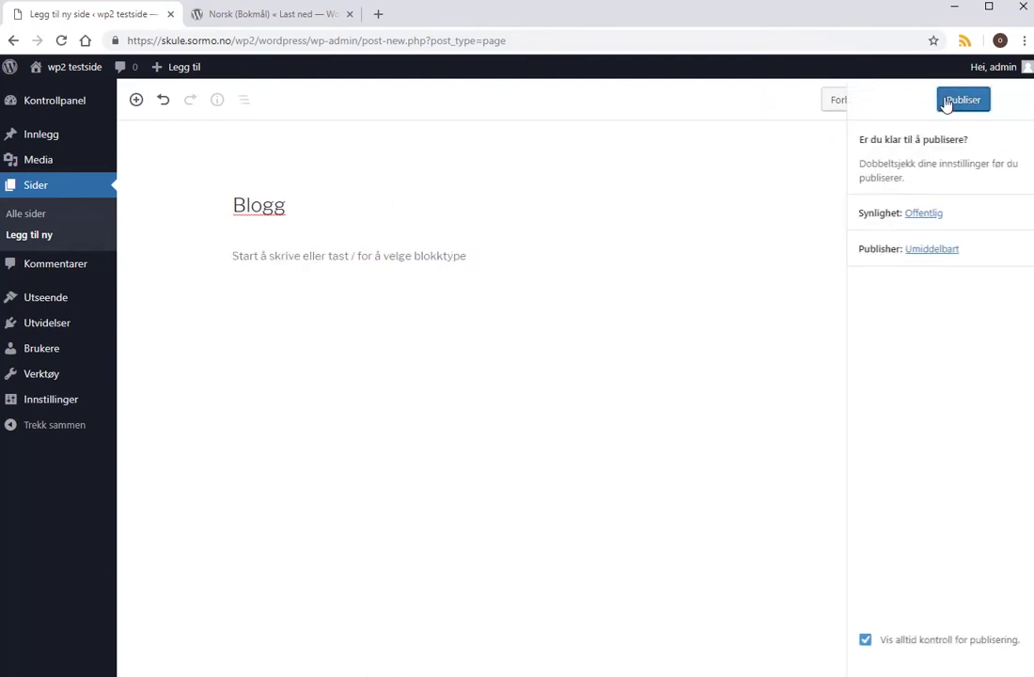
{"action": "left_click", "coordinate": [948, 101]}
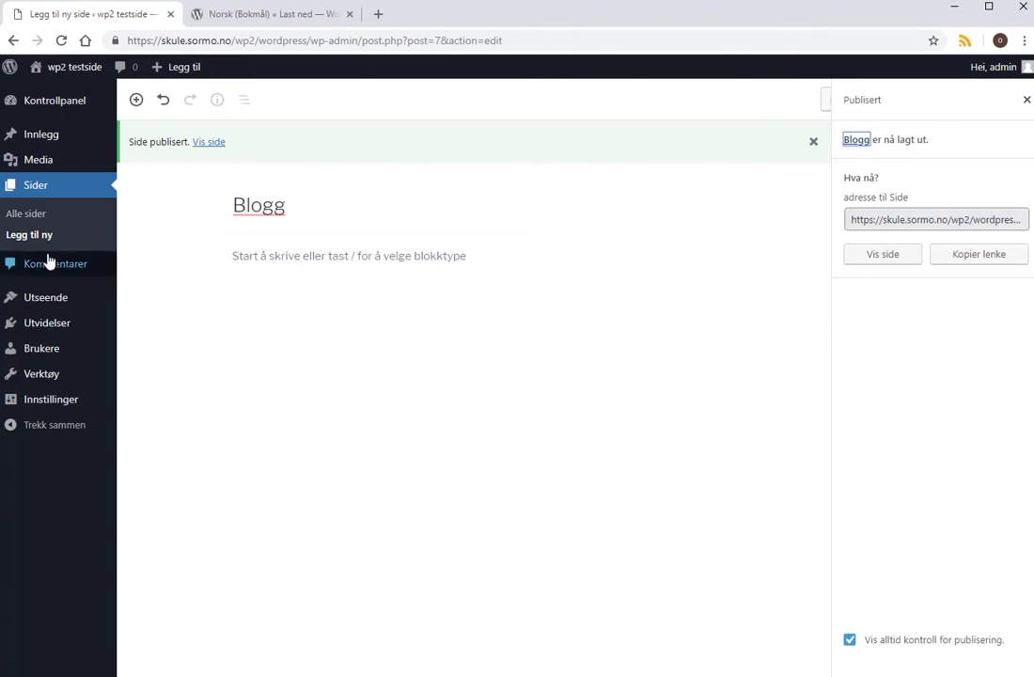
Publish a page titled 'Om oss' with the body 'Her er vi', then show Alle sider.
{"action": "left_click", "coordinate": [72, 233]}
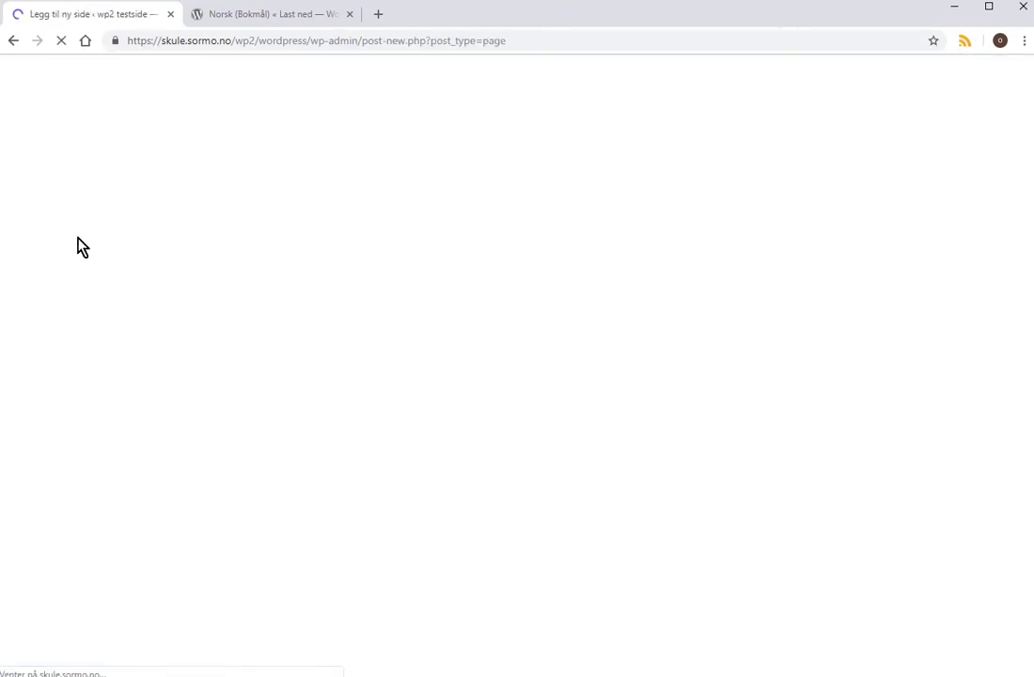
{"action": "left_click", "coordinate": [372, 203]}
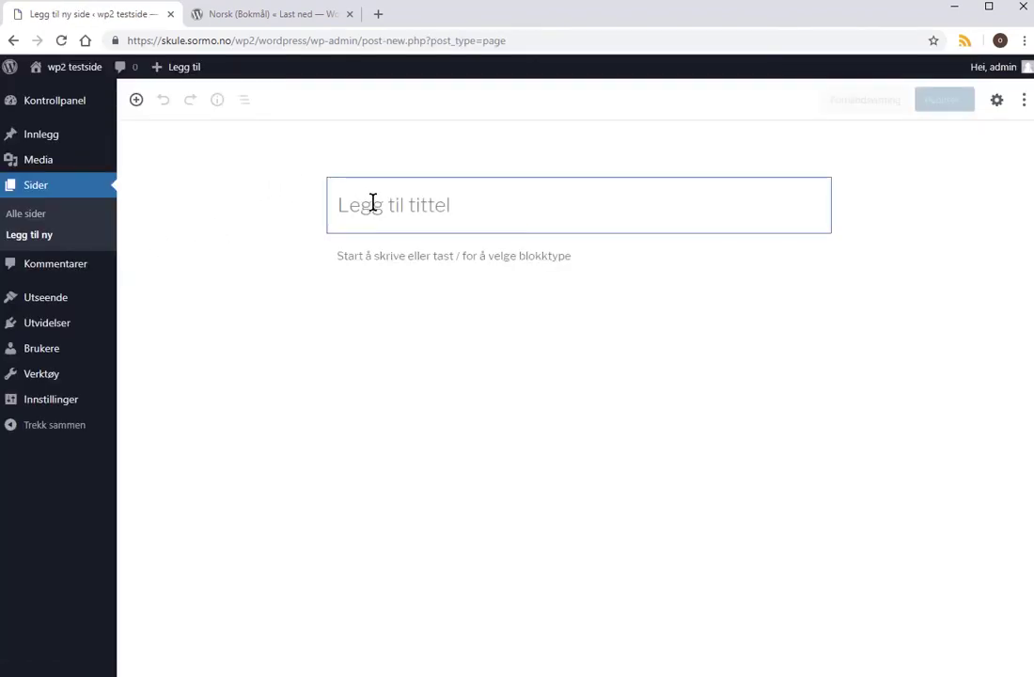
{"action": "type", "text": "Om oss"}
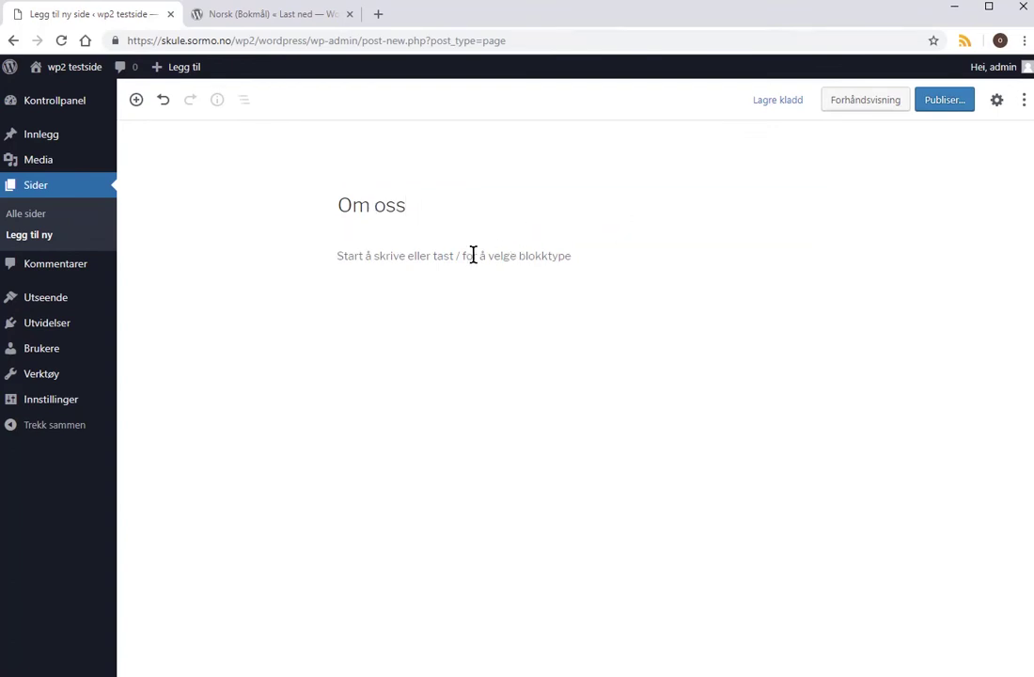
{"action": "left_click", "coordinate": [451, 263]}
{"action": "type", "text": "Her er"}
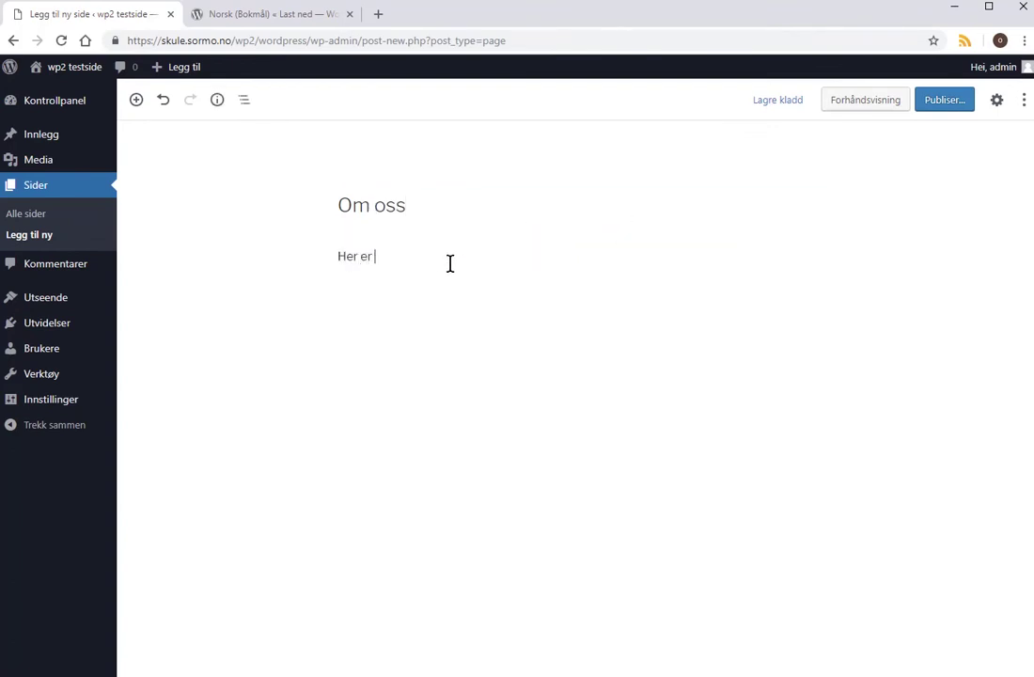
{"action": "type", "text": " vi"}
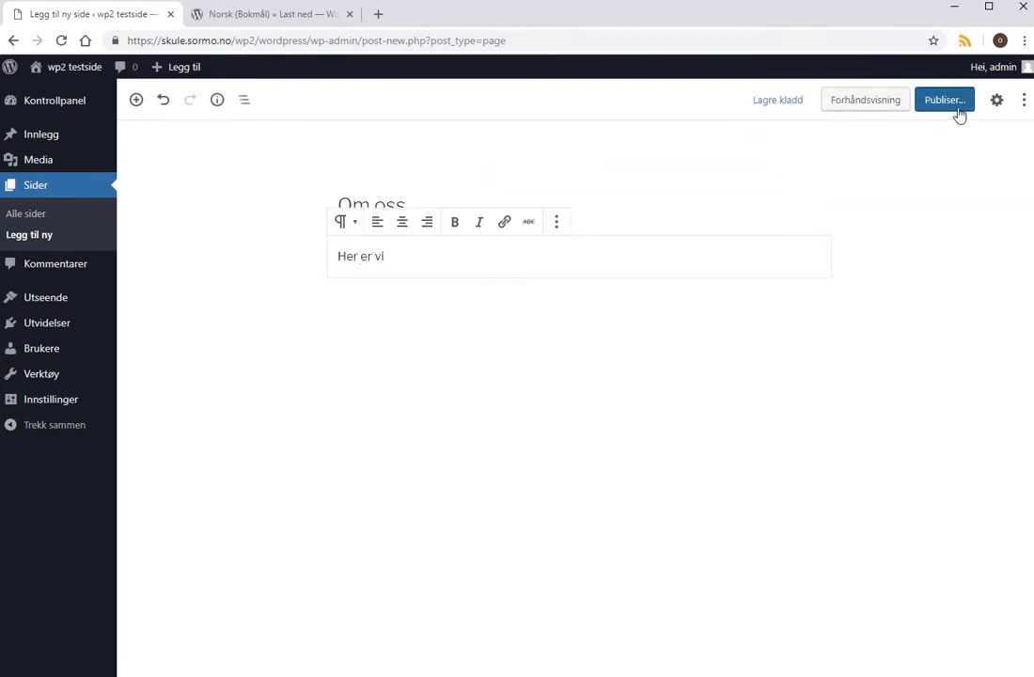
{"action": "left_click", "coordinate": [955, 104]}
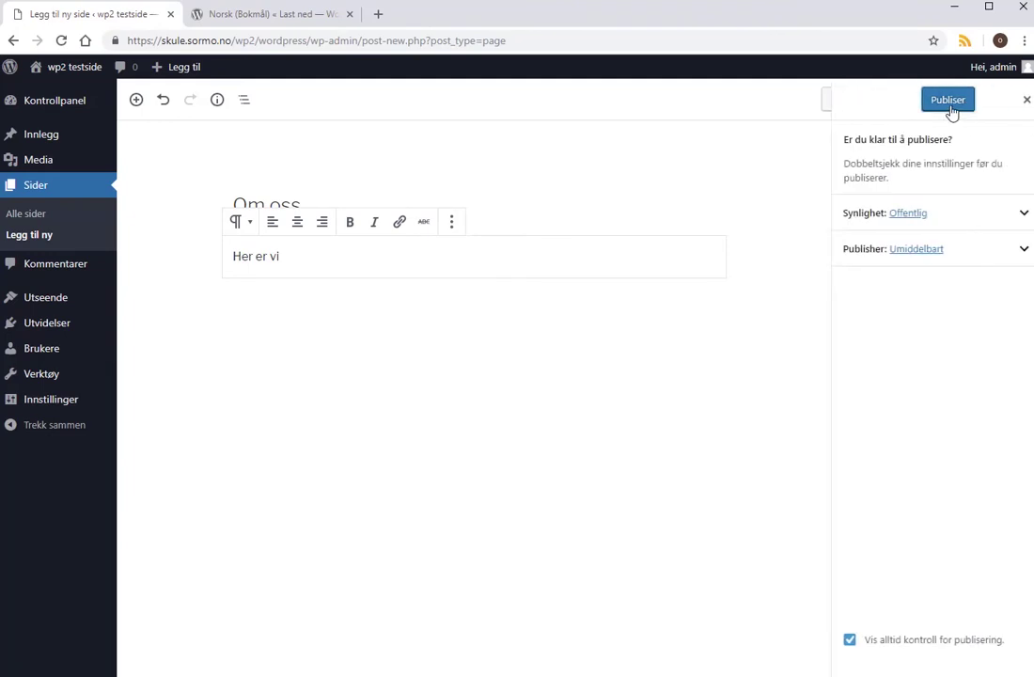
{"action": "left_click", "coordinate": [950, 103]}
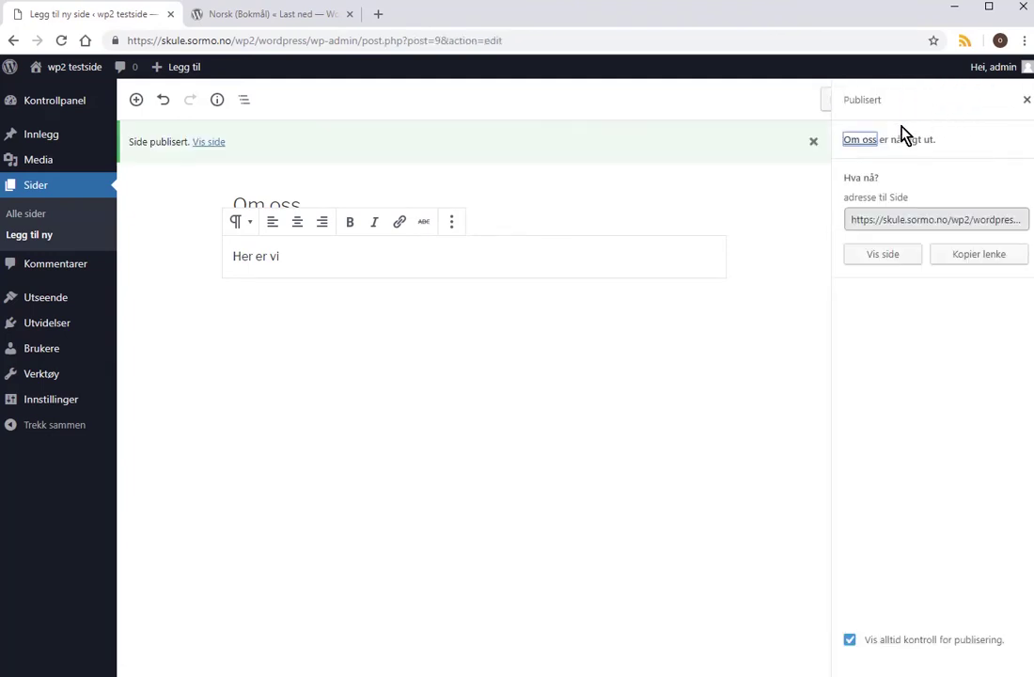
{"action": "left_click", "coordinate": [35, 216]}
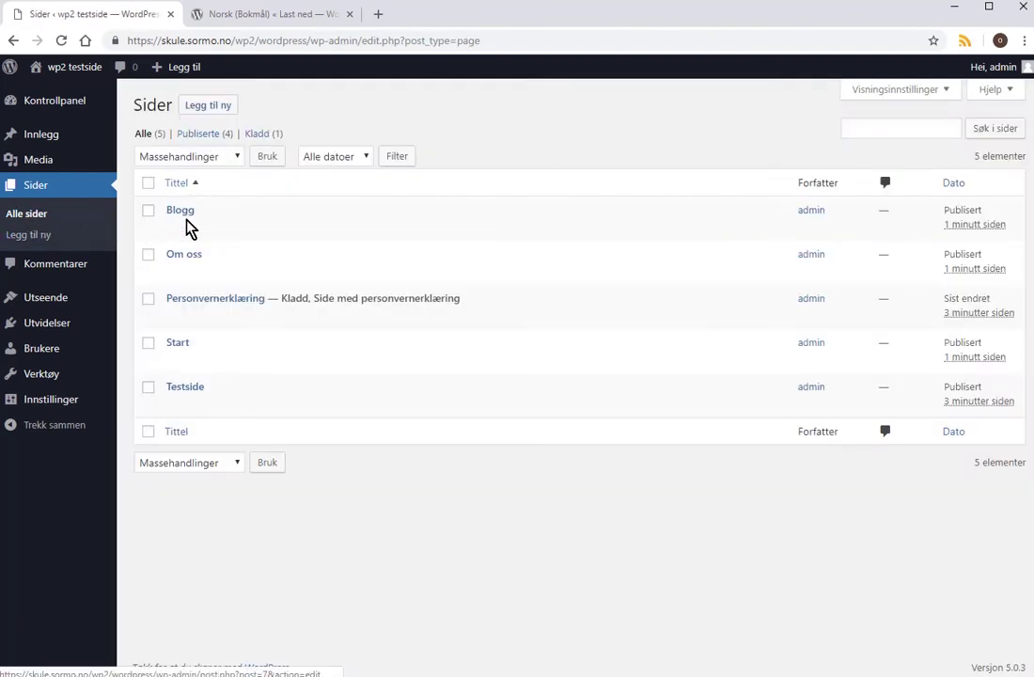
Review the pages list, now including Om oss, then go to Utseende > Menyer.
{"action": "mouse_move", "coordinate": [180, 266]}
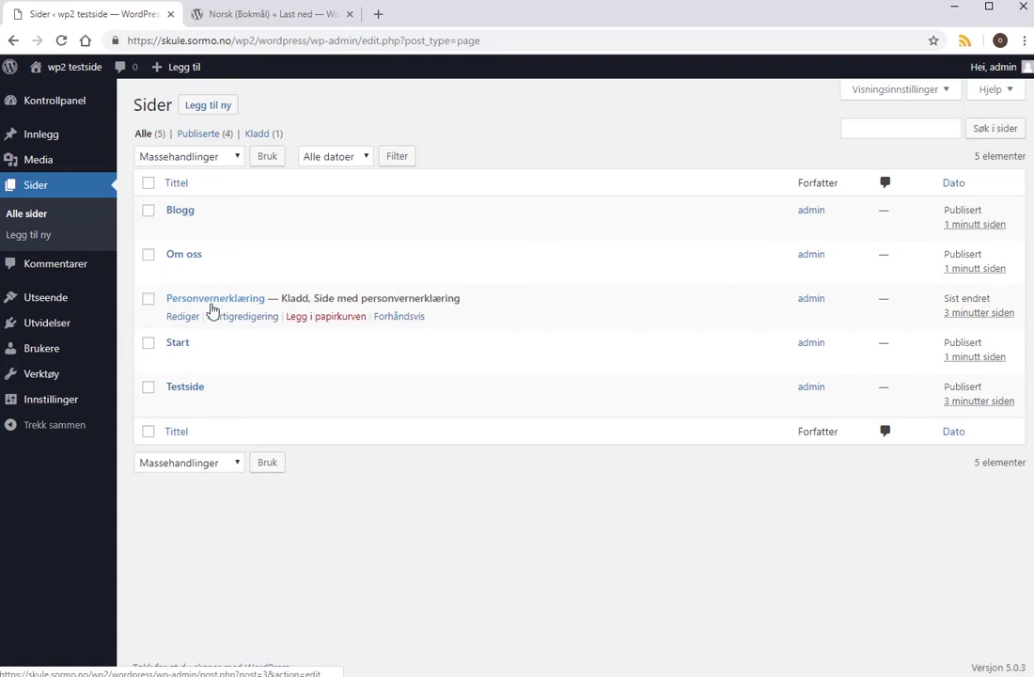
{"action": "mouse_move", "coordinate": [212, 374]}
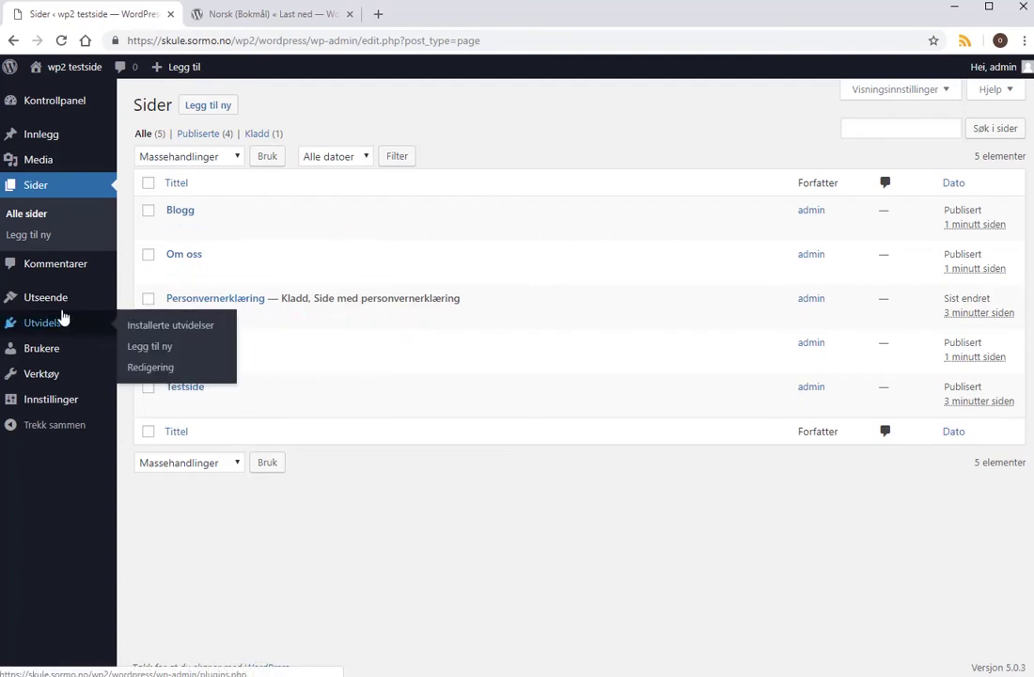
{"action": "mouse_move", "coordinate": [47, 297]}
{"action": "left_click", "coordinate": [150, 363]}
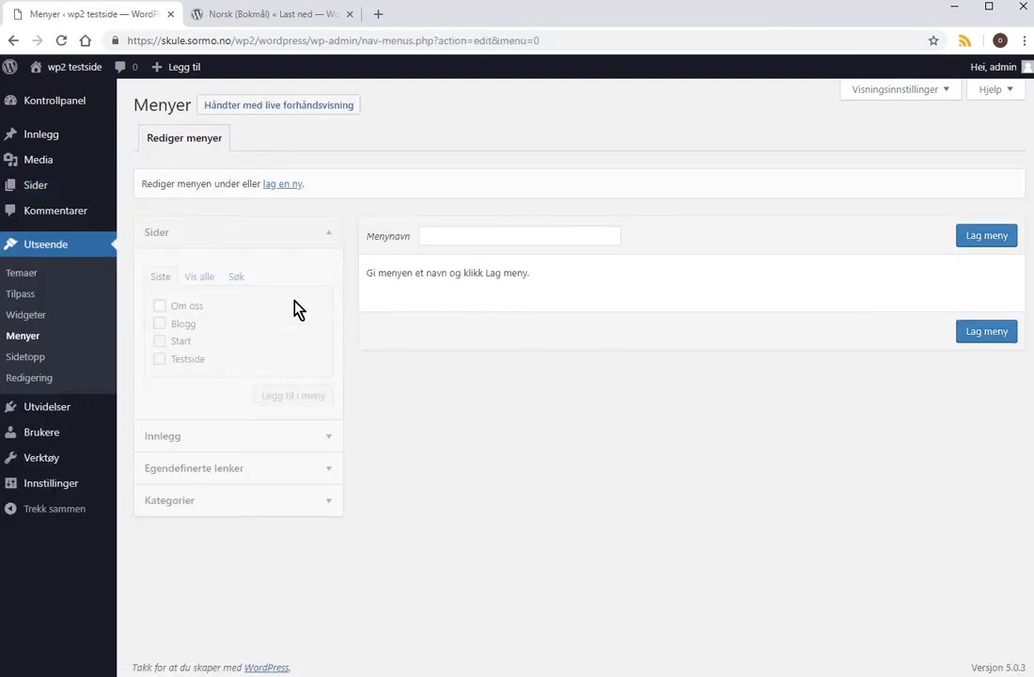
Create a new menu named 'Toppmeny'.
{"action": "left_click", "coordinate": [202, 279]}
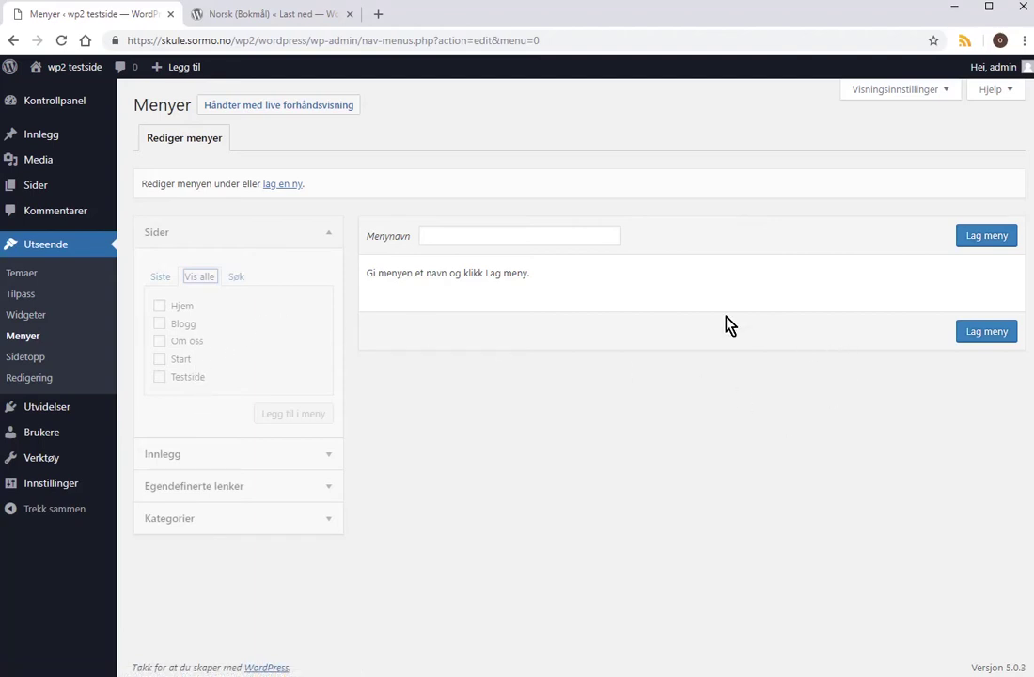
{"action": "left_click", "coordinate": [503, 236]}
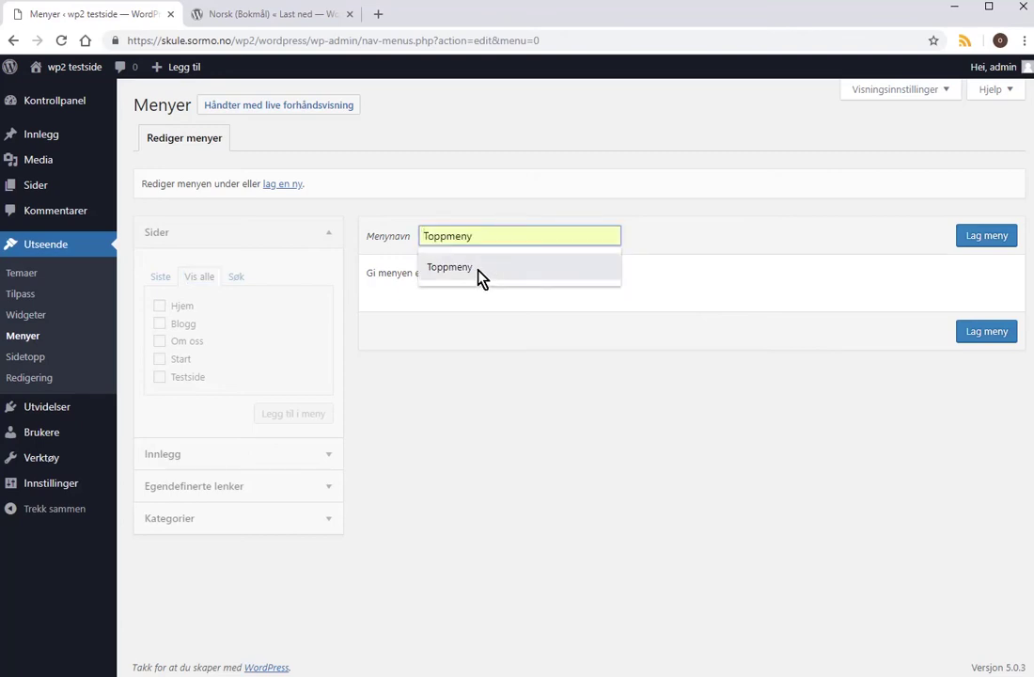
{"action": "left_click", "coordinate": [478, 269]}
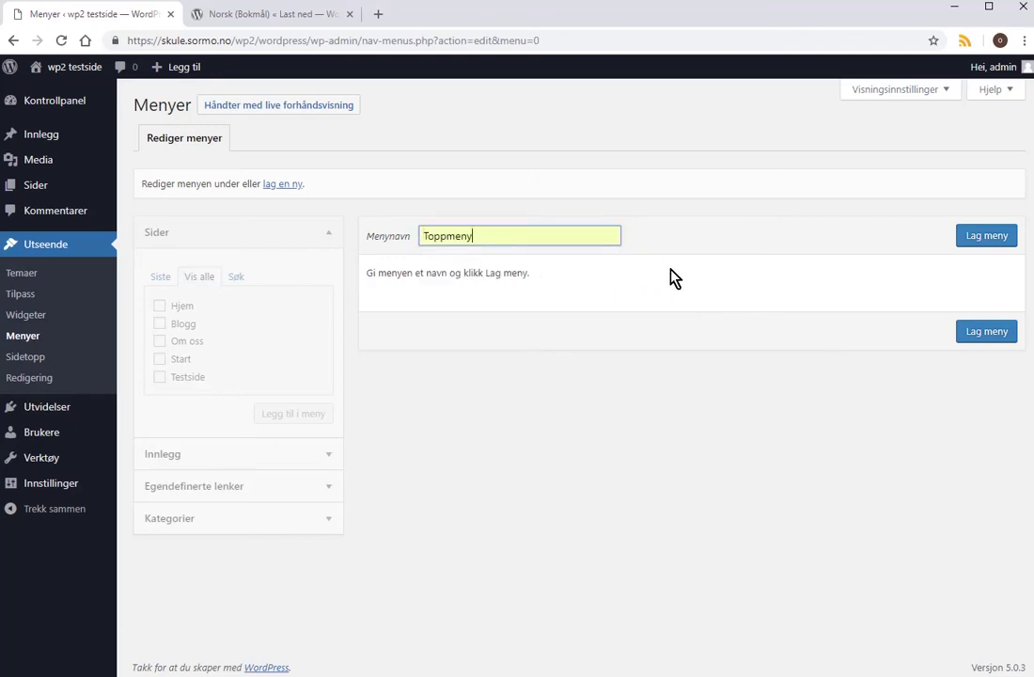
{"action": "left_click", "coordinate": [994, 241]}
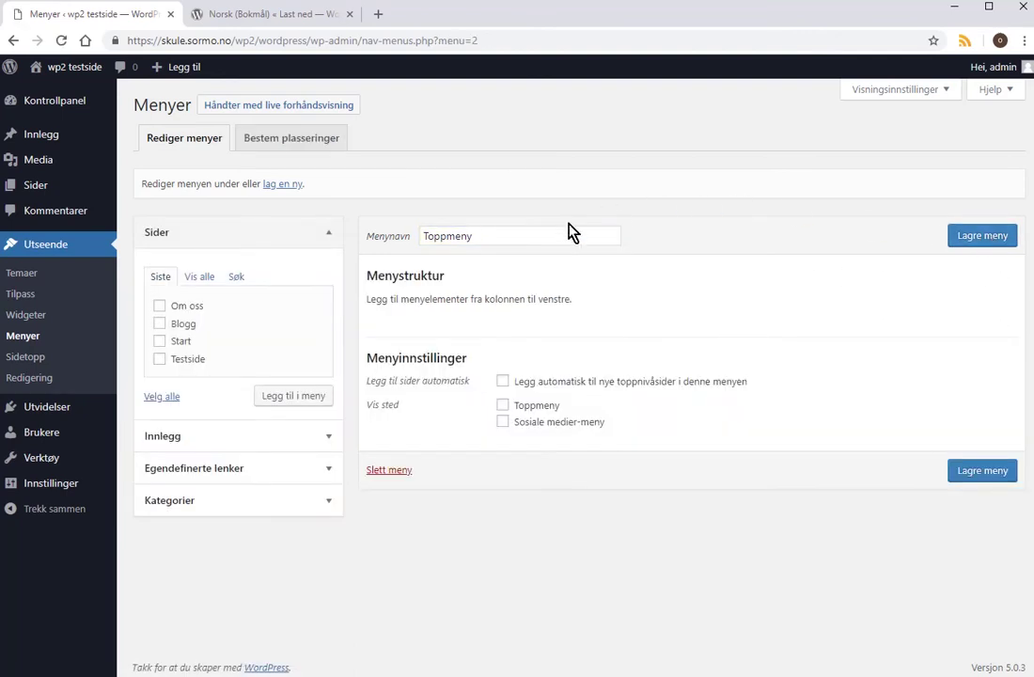
Add all five pages (Hjem, Blogg, Om oss, Start, Testside) to Toppmeny.
{"action": "left_click", "coordinate": [200, 279]}
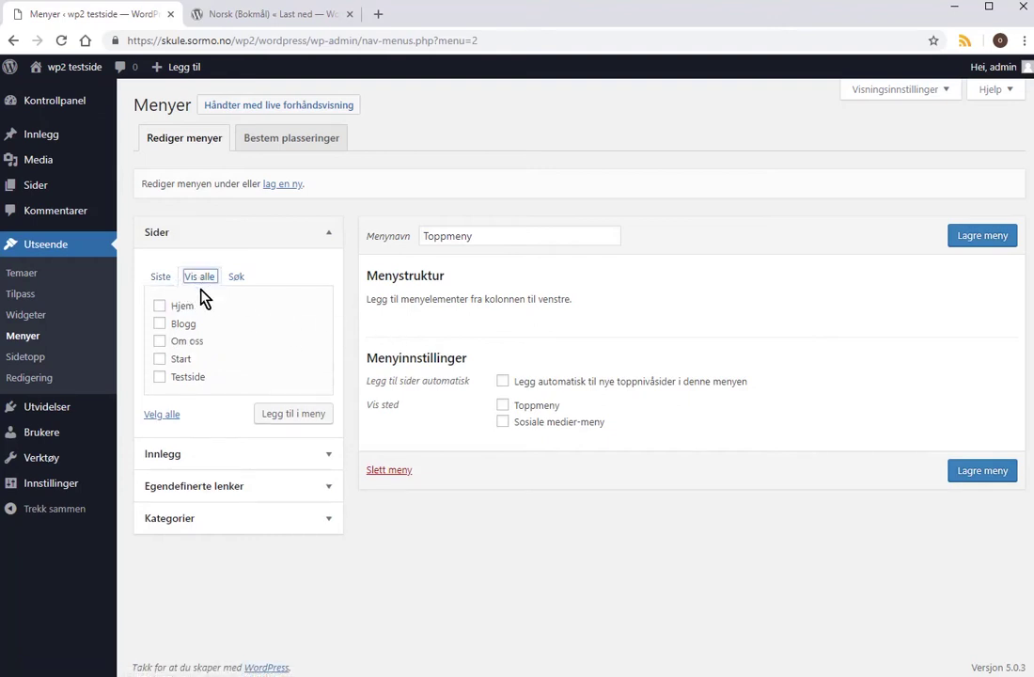
{"action": "left_click", "coordinate": [162, 414]}
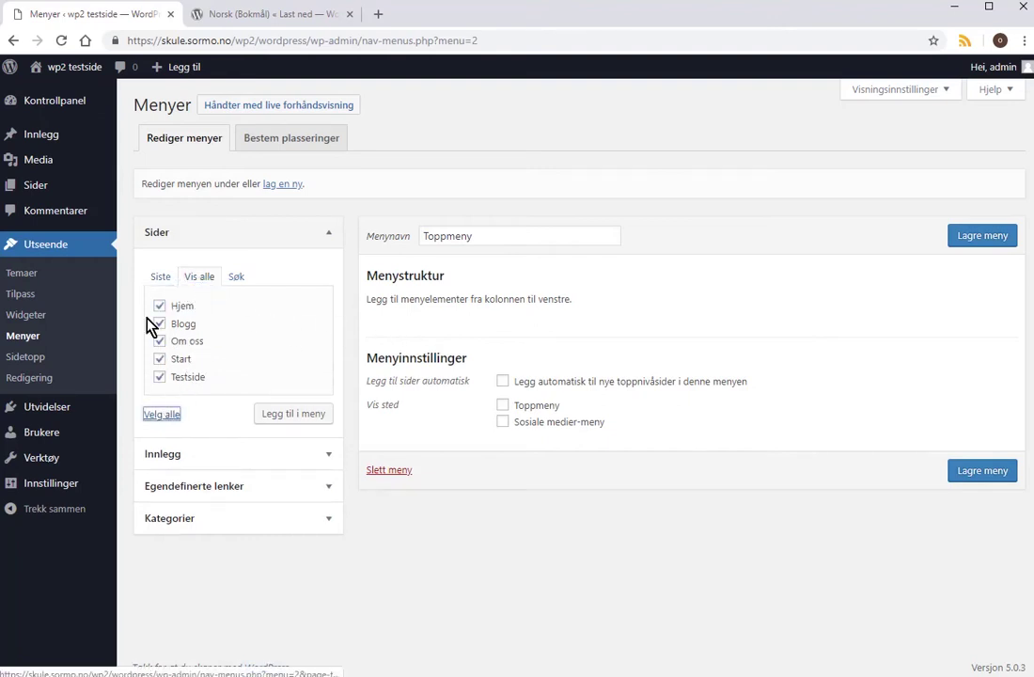
{"action": "left_click", "coordinate": [305, 417]}
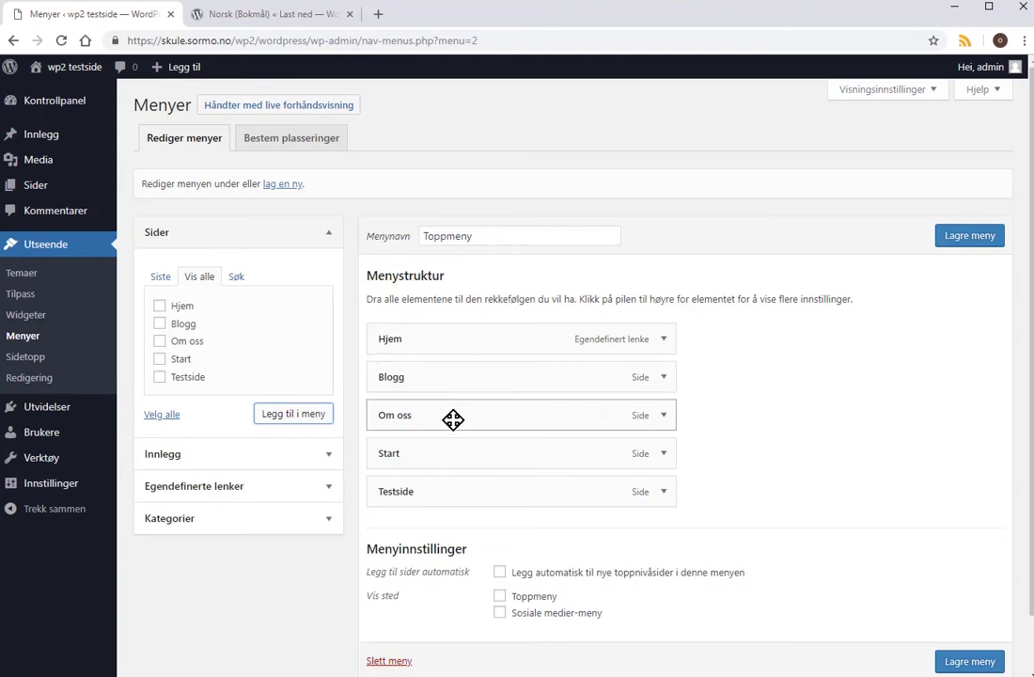
Move Om oss to the bottom and Start under Hjem, then save Toppmeny.
{"action": "left_click_drag", "start_coordinate": [453, 420], "coordinate": [457, 529]}
{"action": "left_click_drag", "start_coordinate": [442, 416], "coordinate": [444, 378]}
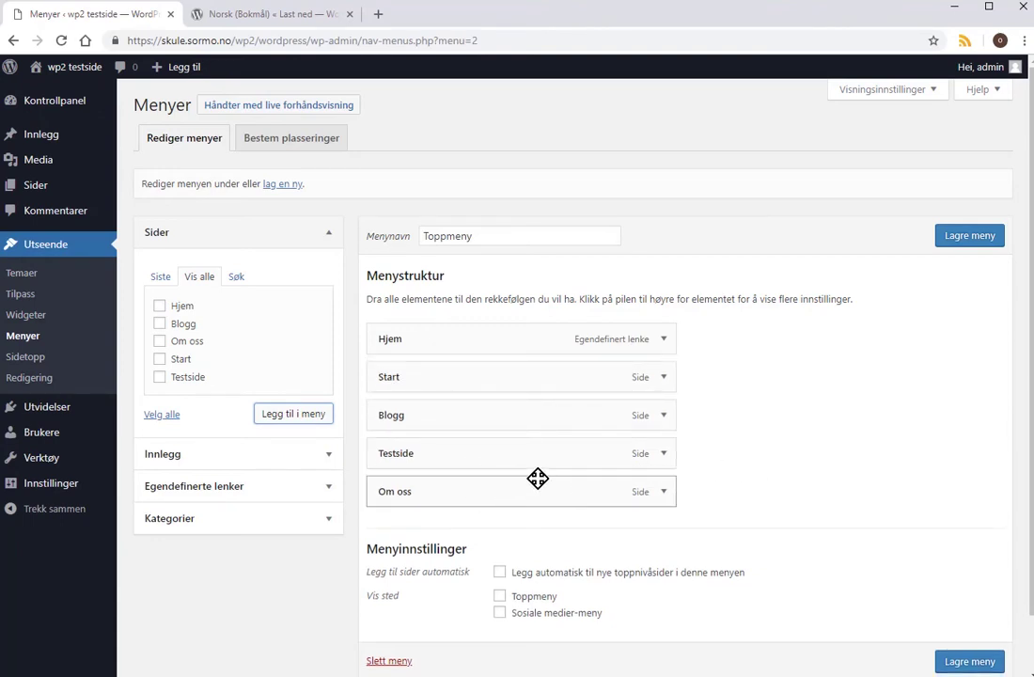
{"action": "left_click", "coordinate": [973, 237]}
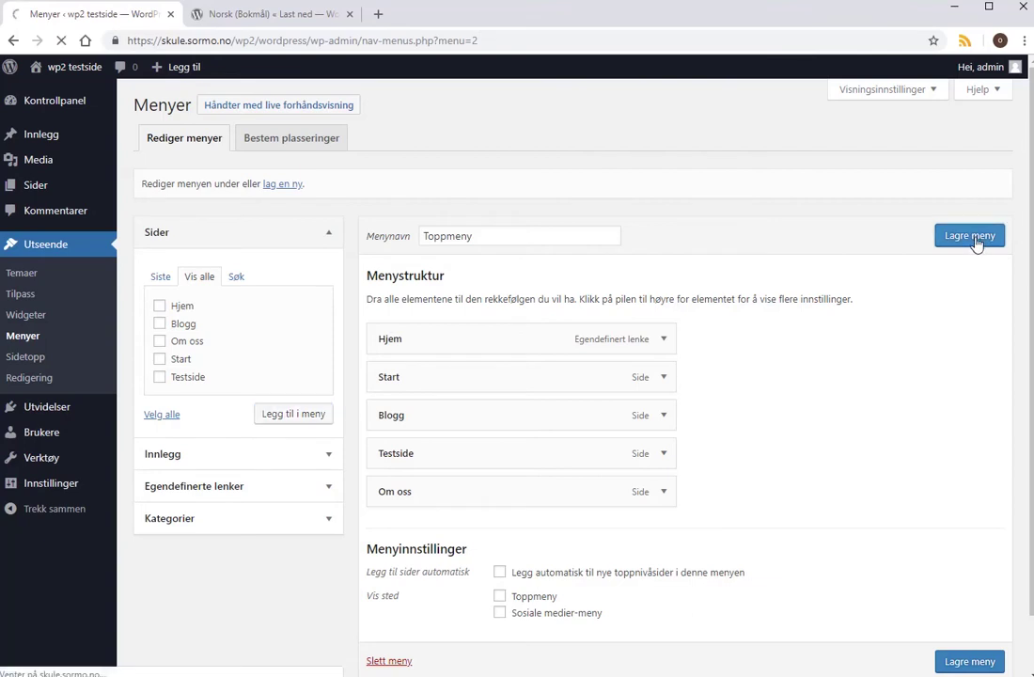
{"action": "mouse_move", "coordinate": [79, 100]}
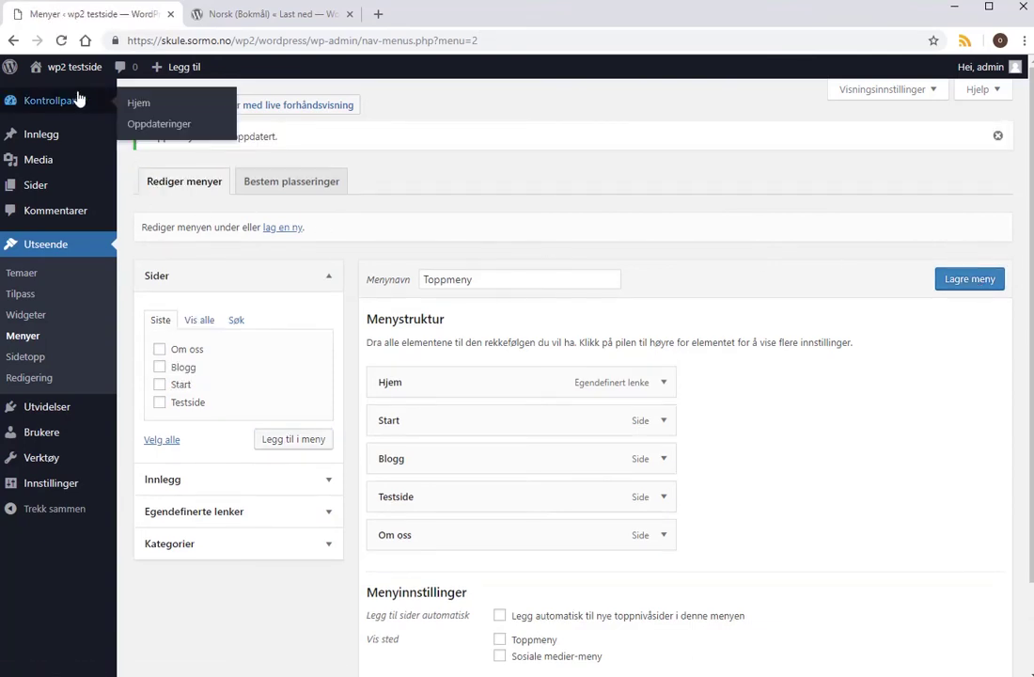
{"action": "mouse_move", "coordinate": [81, 66]}
{"action": "left_click", "coordinate": [75, 98]}
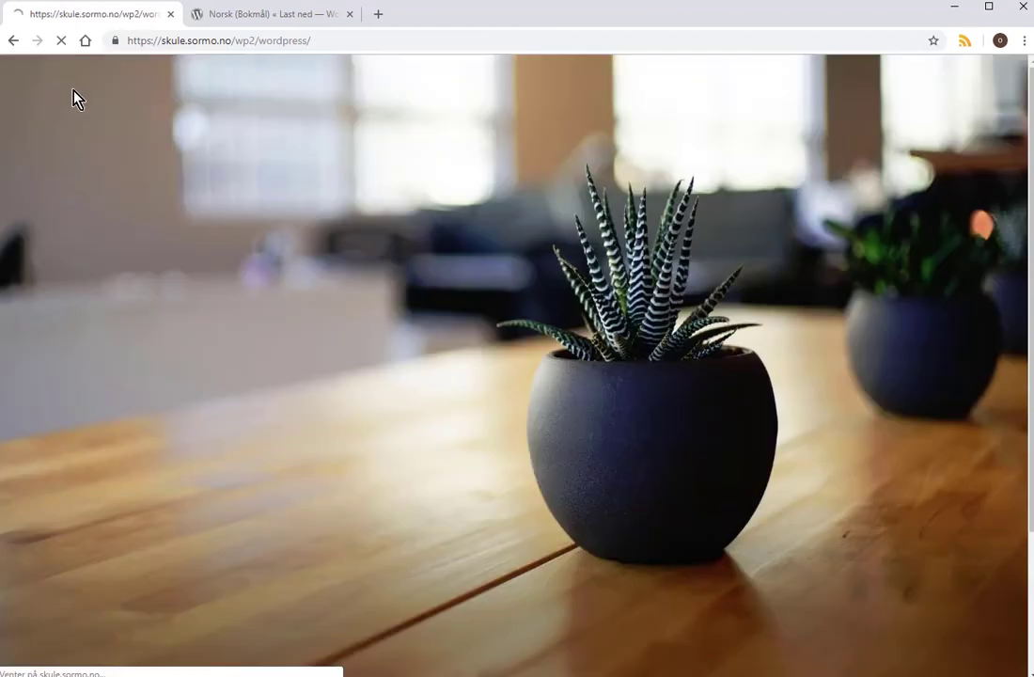
{"action": "scroll", "coordinate": [343, 451], "scroll_direction": "down", "scroll_amount": 4}
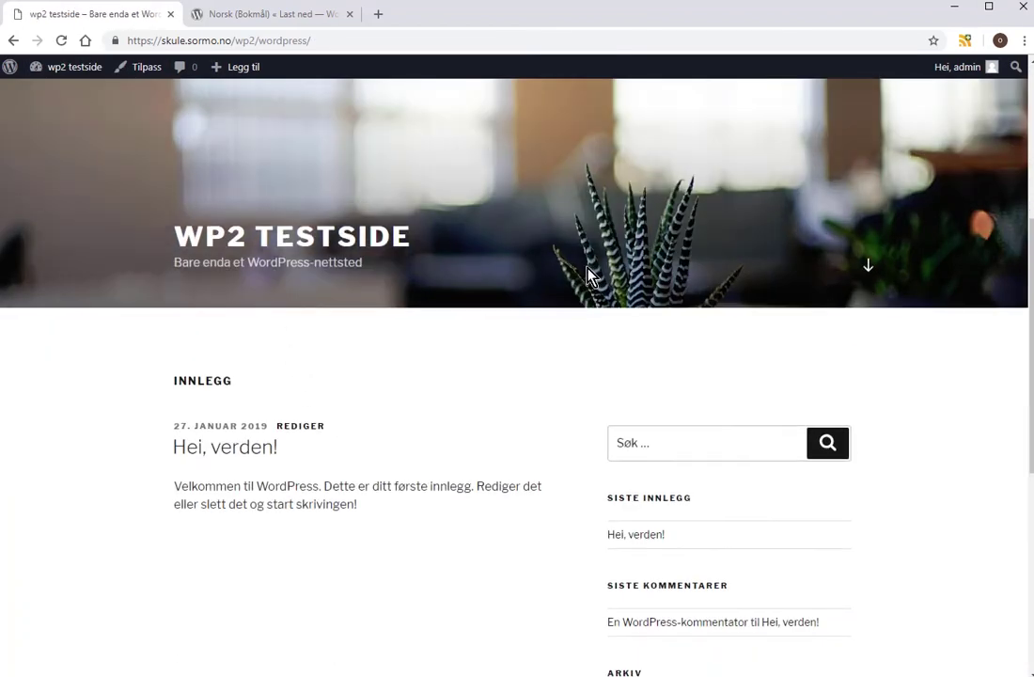
{"action": "left_click", "coordinate": [83, 69]}
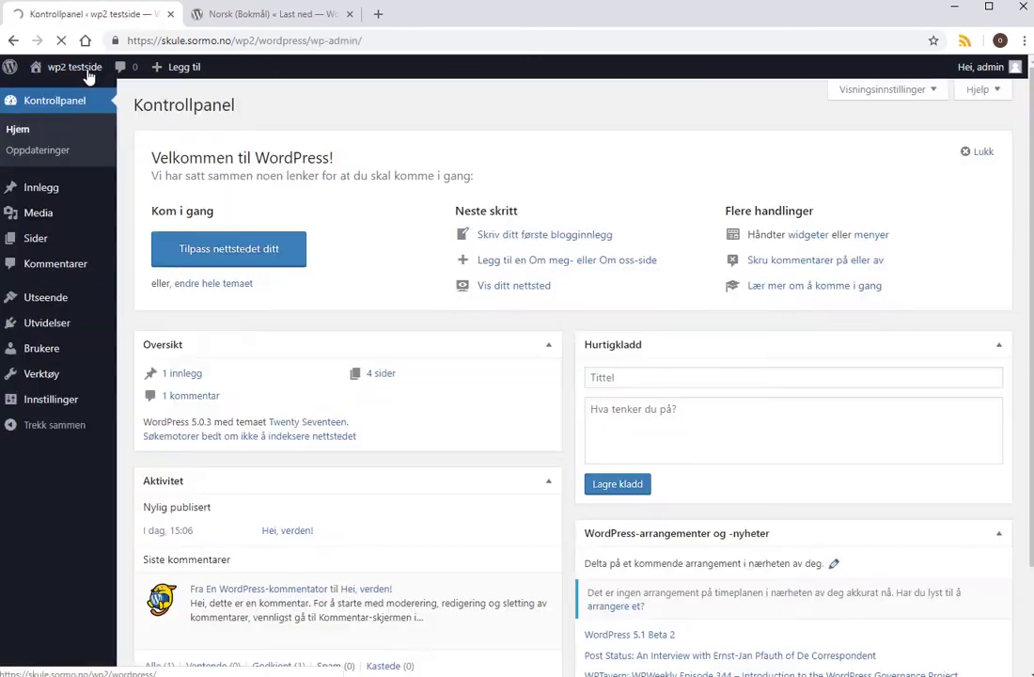
{"action": "mouse_move", "coordinate": [68, 324]}
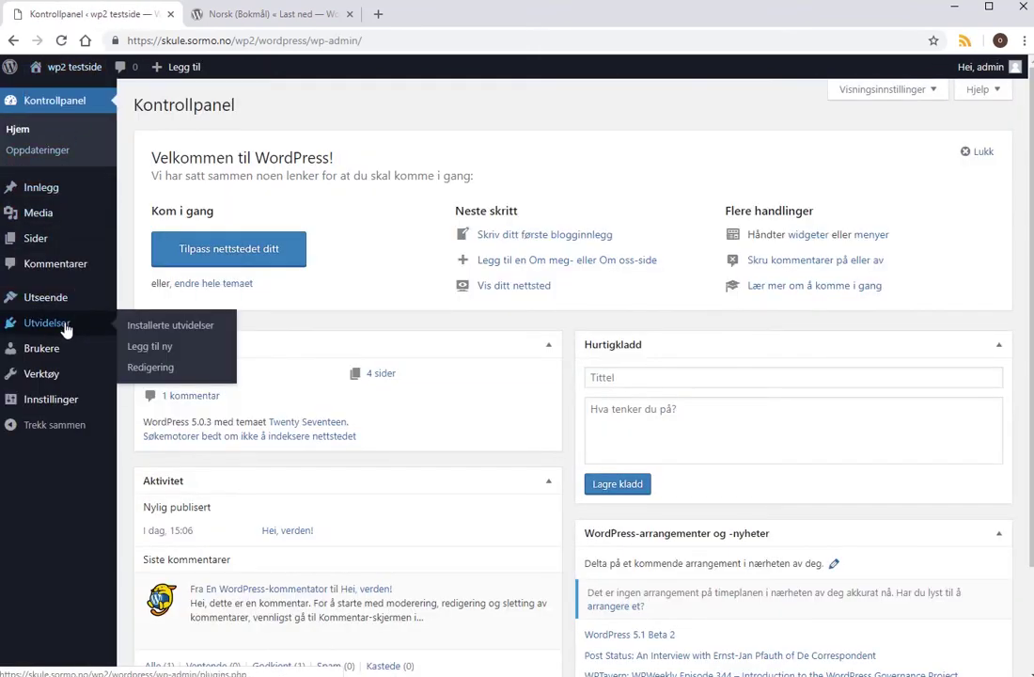
{"action": "mouse_move", "coordinate": [58, 299]}
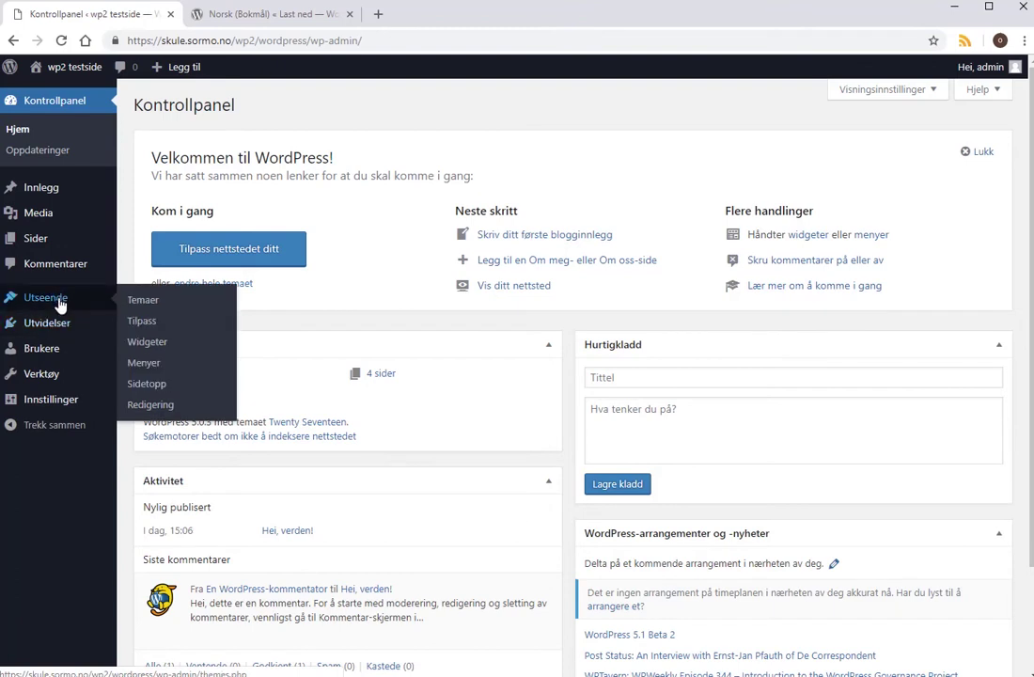
{"action": "left_click", "coordinate": [143, 363]}
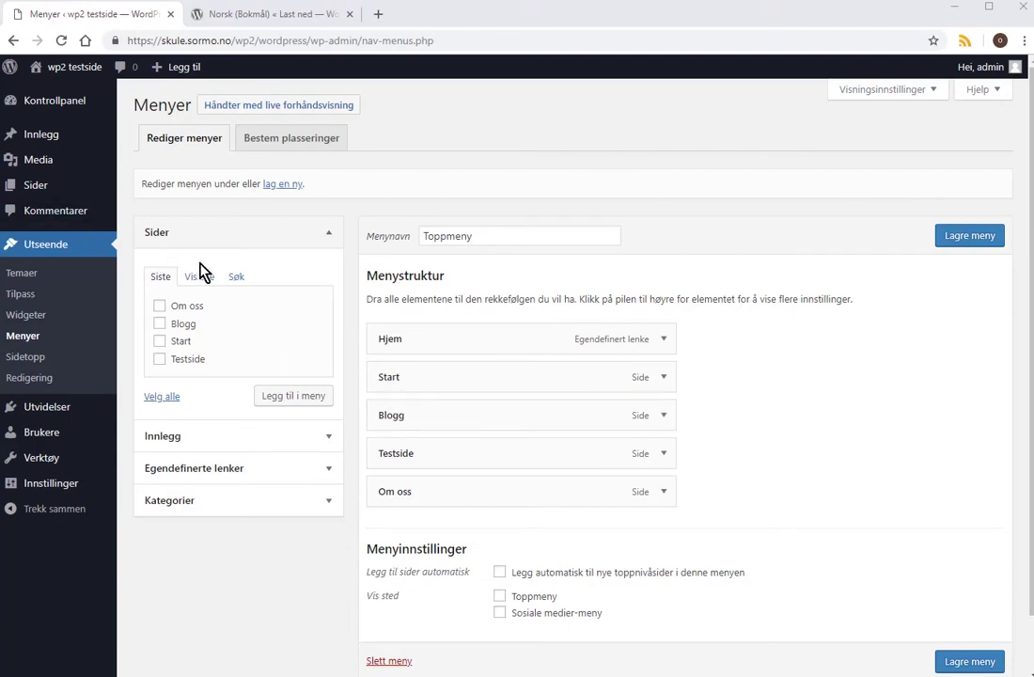
Assign the Toppmeny menu to the theme's Toppmeny location and save the locations.
{"action": "left_click", "coordinate": [296, 141]}
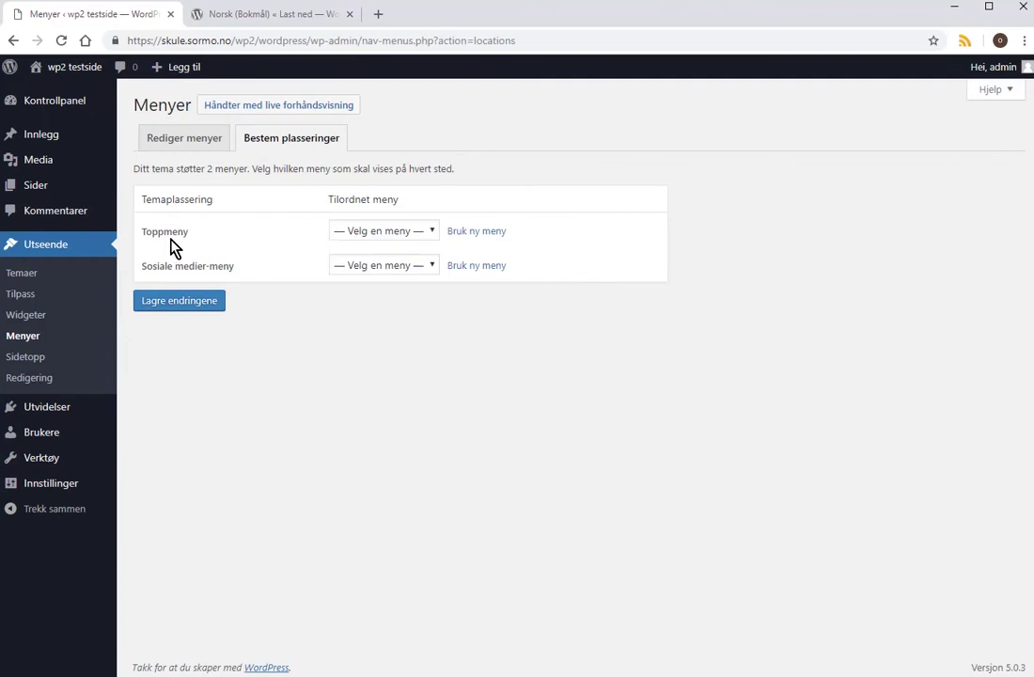
{"action": "left_click", "coordinate": [432, 235]}
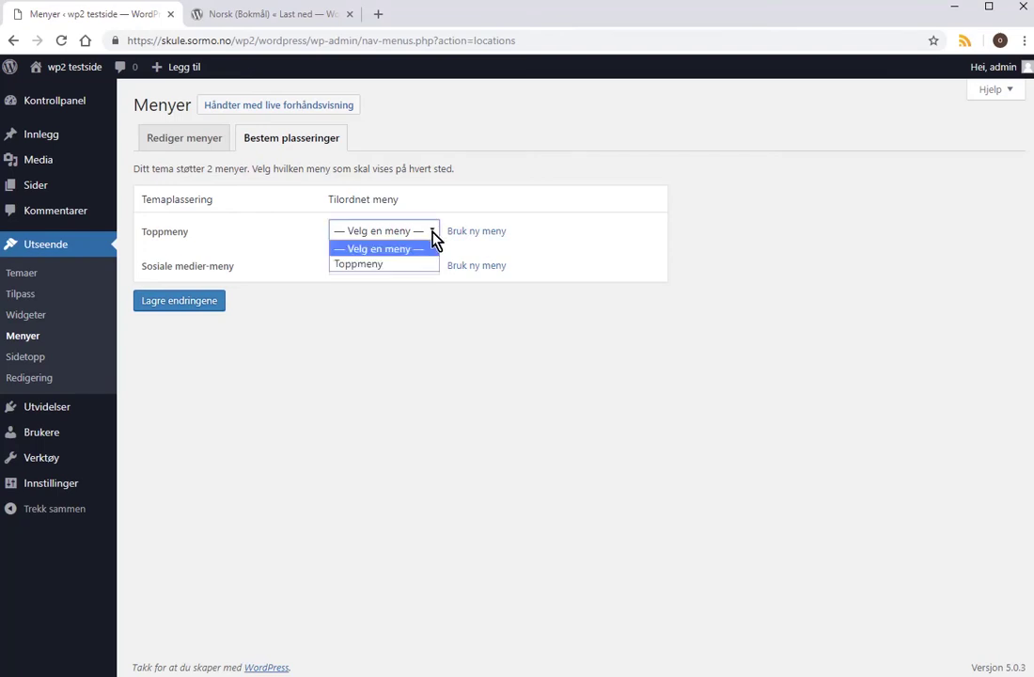
{"action": "left_click", "coordinate": [383, 268]}
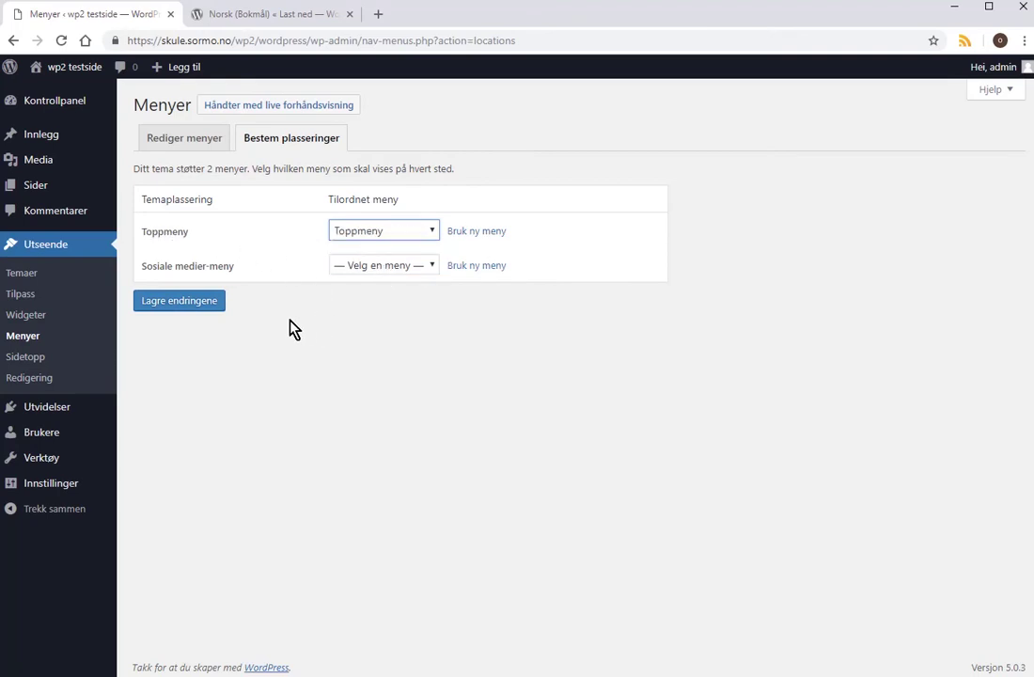
{"action": "left_click", "coordinate": [157, 300]}
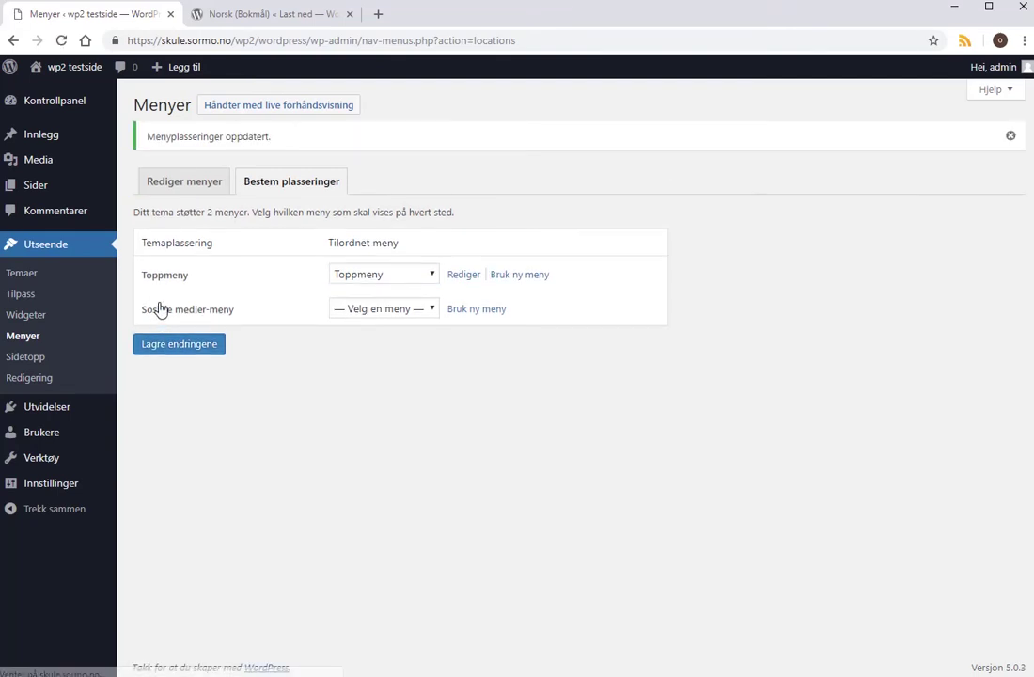
Open the public site and scroll through its home page.
{"action": "left_click", "coordinate": [81, 94]}
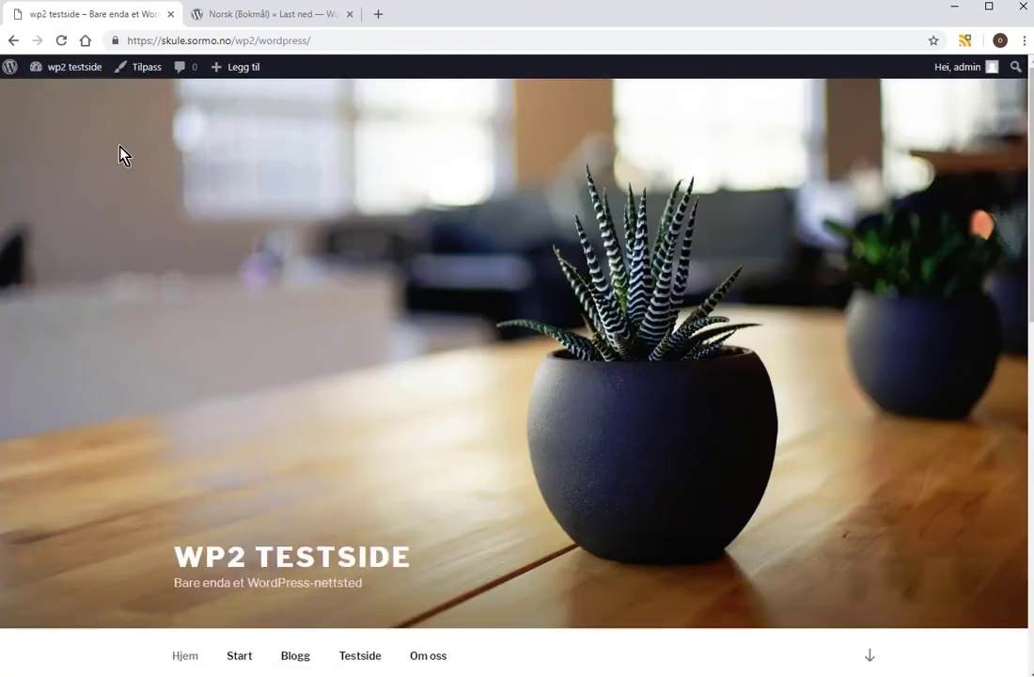
{"action": "scroll", "coordinate": [501, 658], "scroll_direction": "down", "scroll_amount": 3}
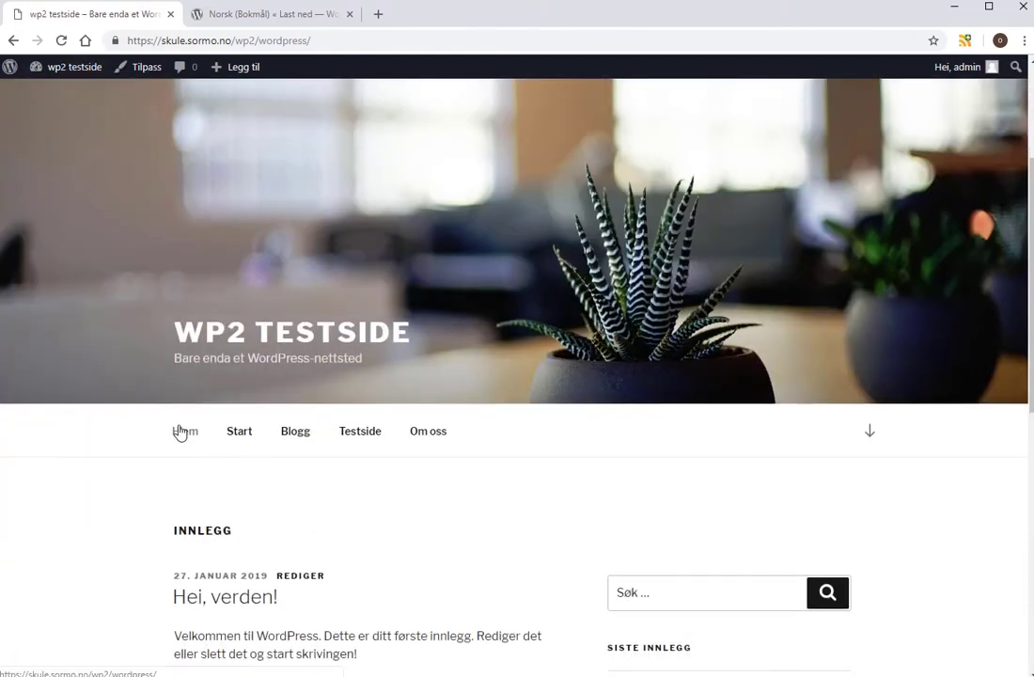
{"action": "left_click", "coordinate": [182, 436]}
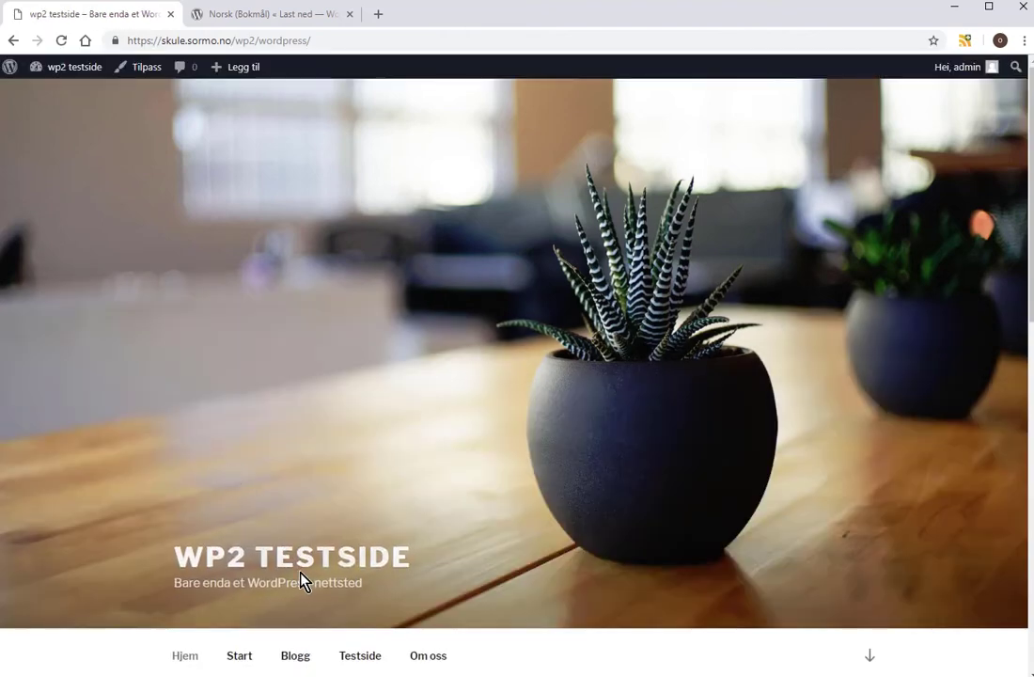
{"action": "scroll", "coordinate": [282, 574], "scroll_direction": "down", "scroll_amount": 2}
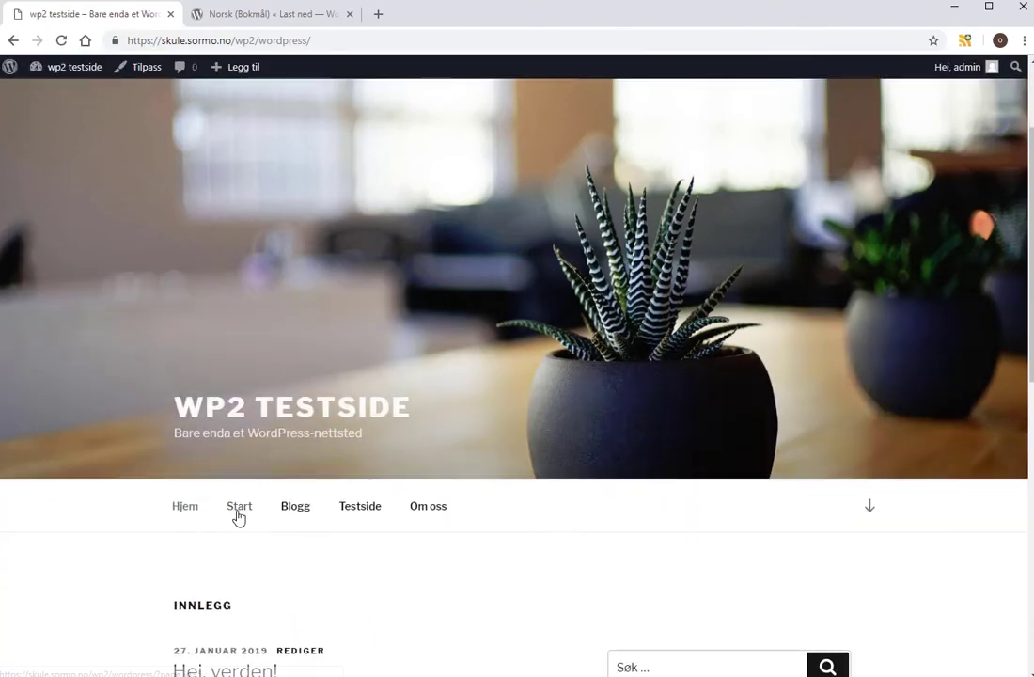
{"action": "scroll", "coordinate": [314, 552], "scroll_direction": "down", "scroll_amount": 3}
{"action": "scroll", "coordinate": [307, 511], "scroll_direction": "up", "scroll_amount": 3}
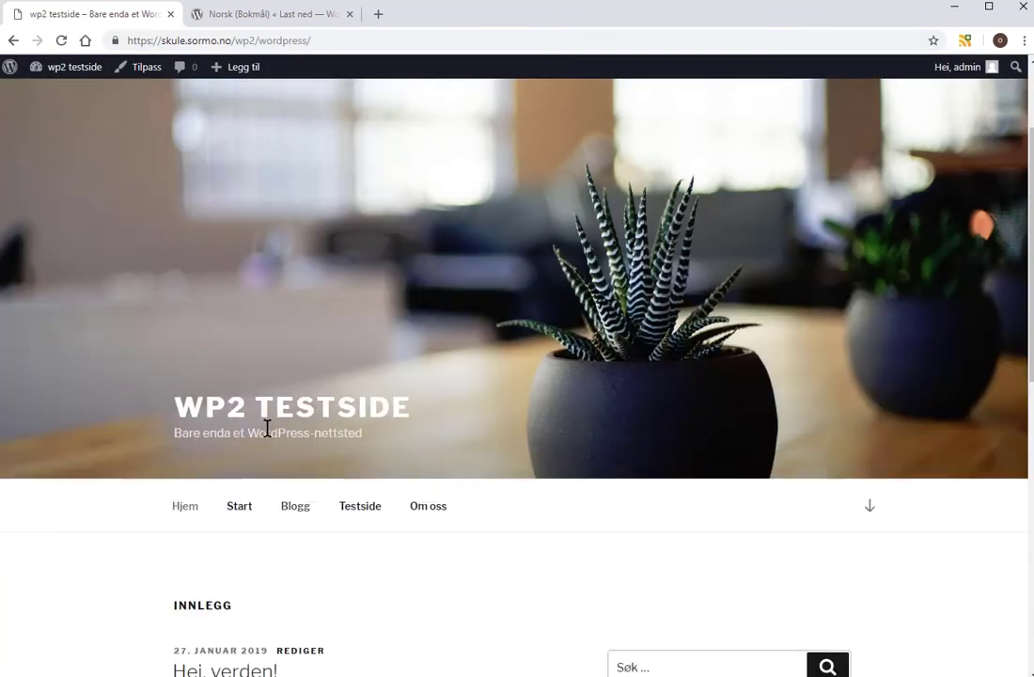
Visit the Start, Blogg, Testside and Om oss pages via the top menu.
{"action": "left_click", "coordinate": [249, 509]}
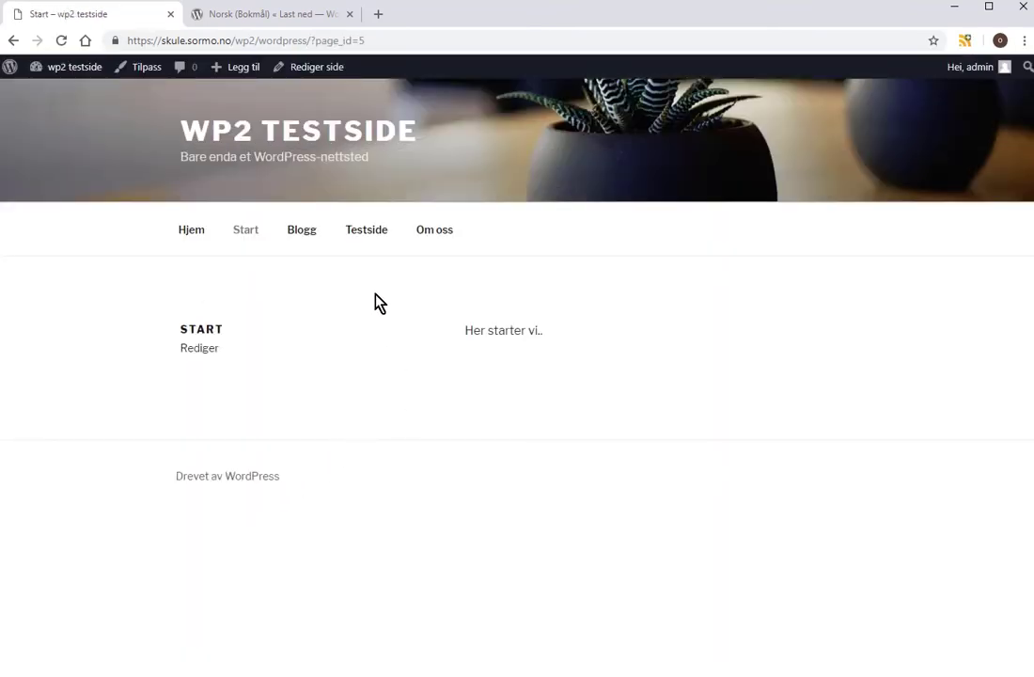
{"action": "left_click", "coordinate": [311, 235]}
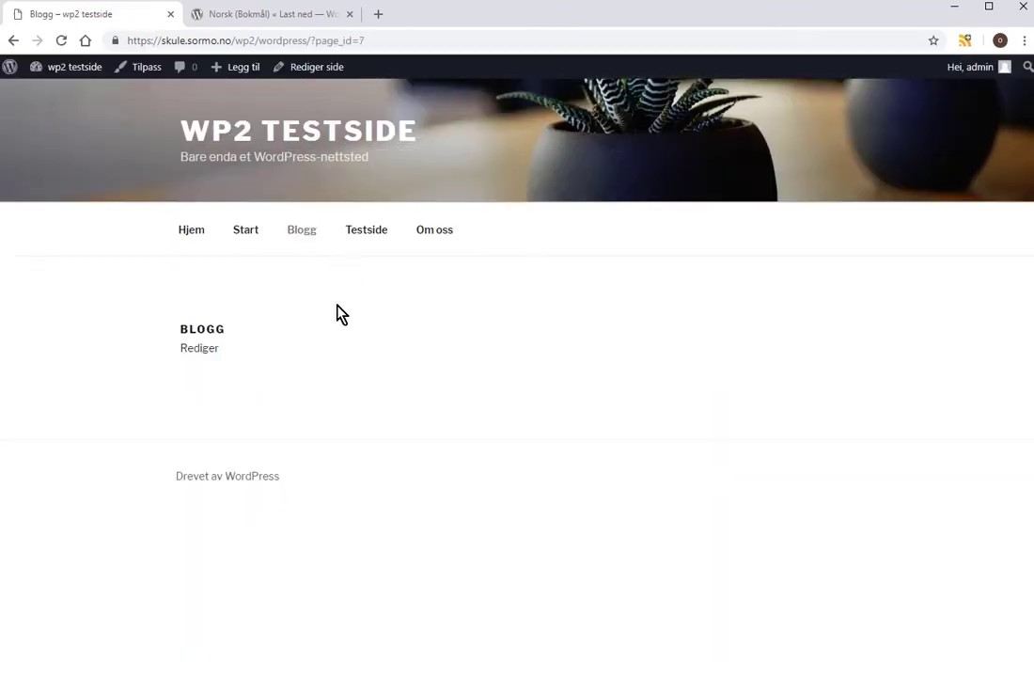
{"action": "left_click", "coordinate": [367, 233]}
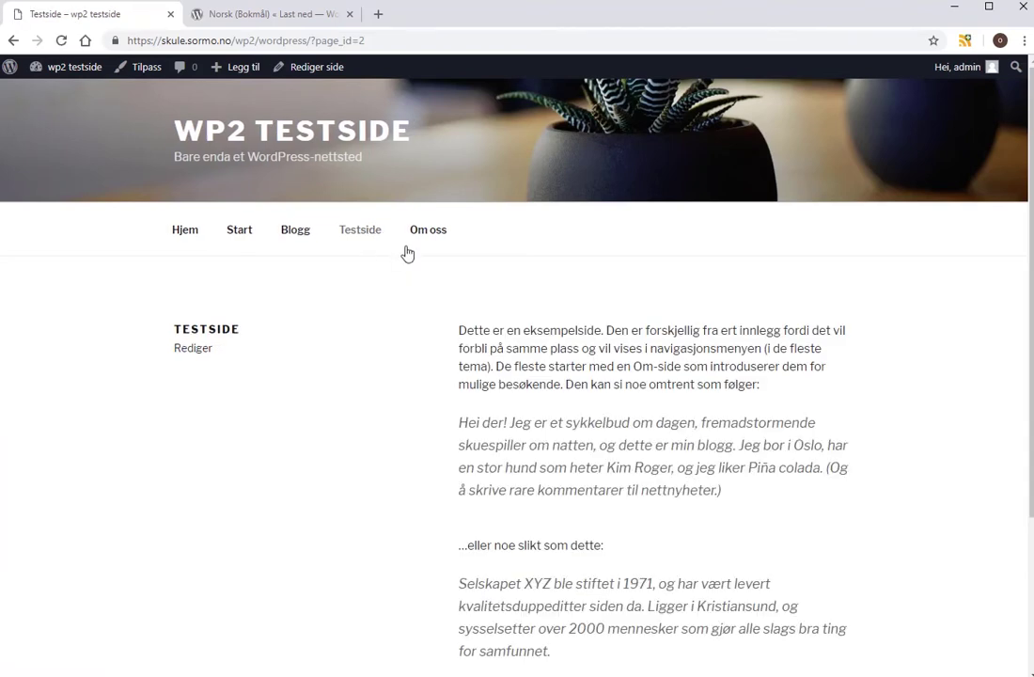
{"action": "left_click", "coordinate": [435, 239]}
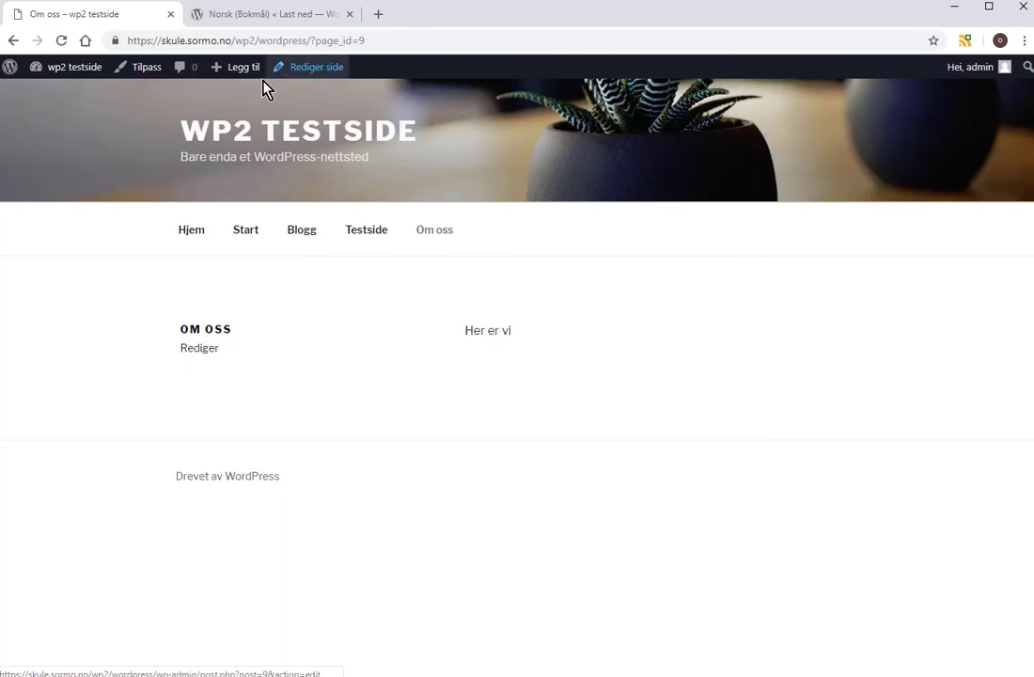
{"action": "mouse_move", "coordinate": [244, 72]}
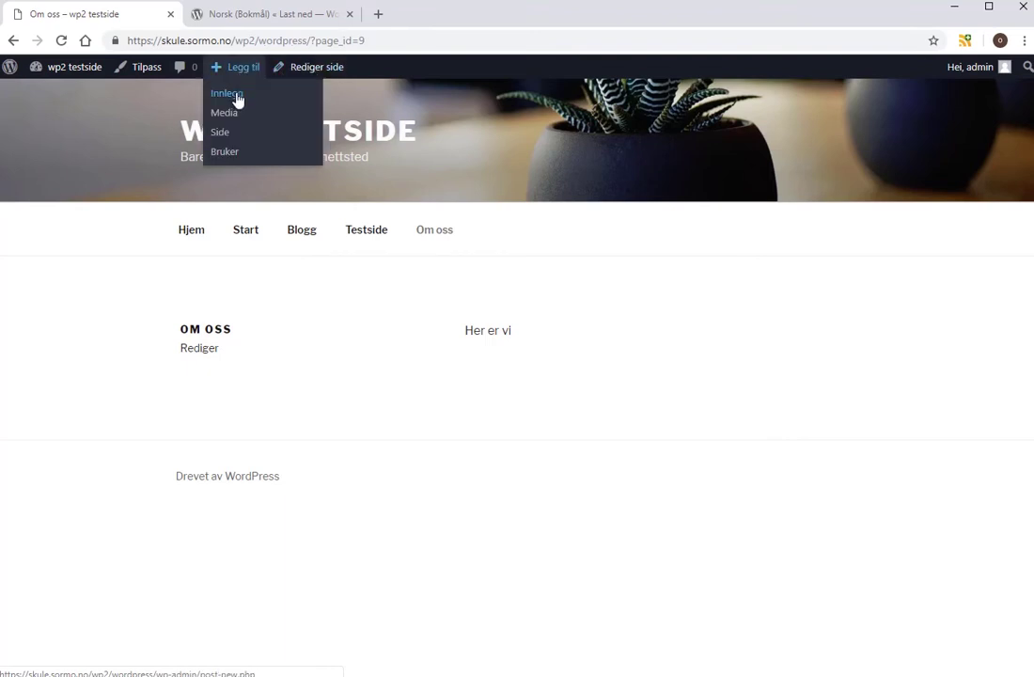
Publish post 'Blogginnlegg 1' with the body 'adsf ad adsf asdf asd ads asd'.
{"action": "left_click", "coordinate": [236, 97]}
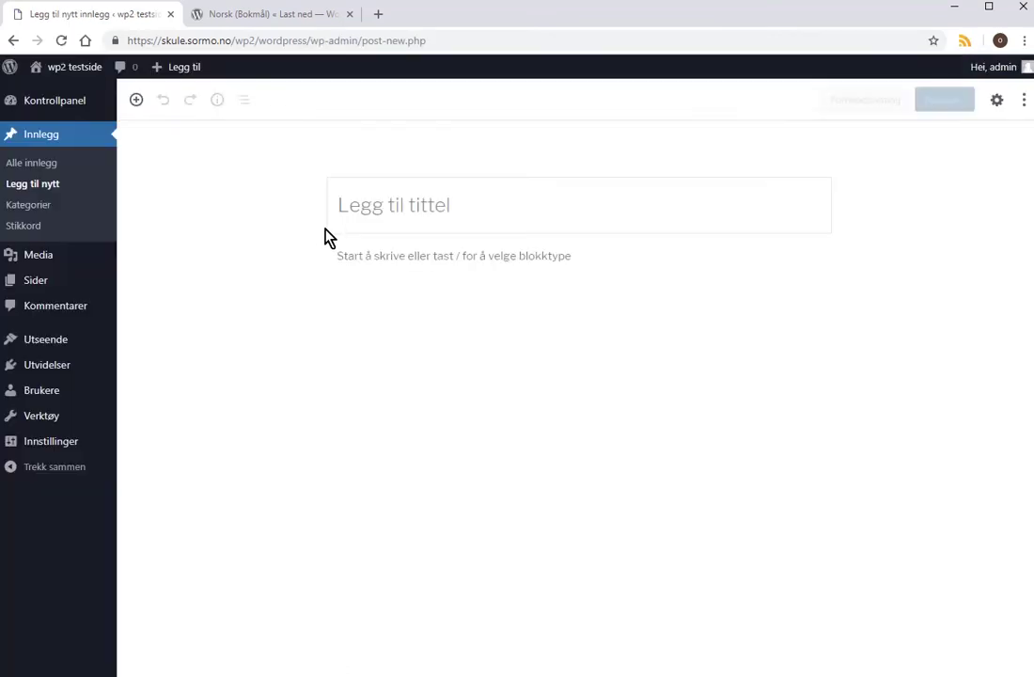
{"action": "left_click", "coordinate": [390, 220]}
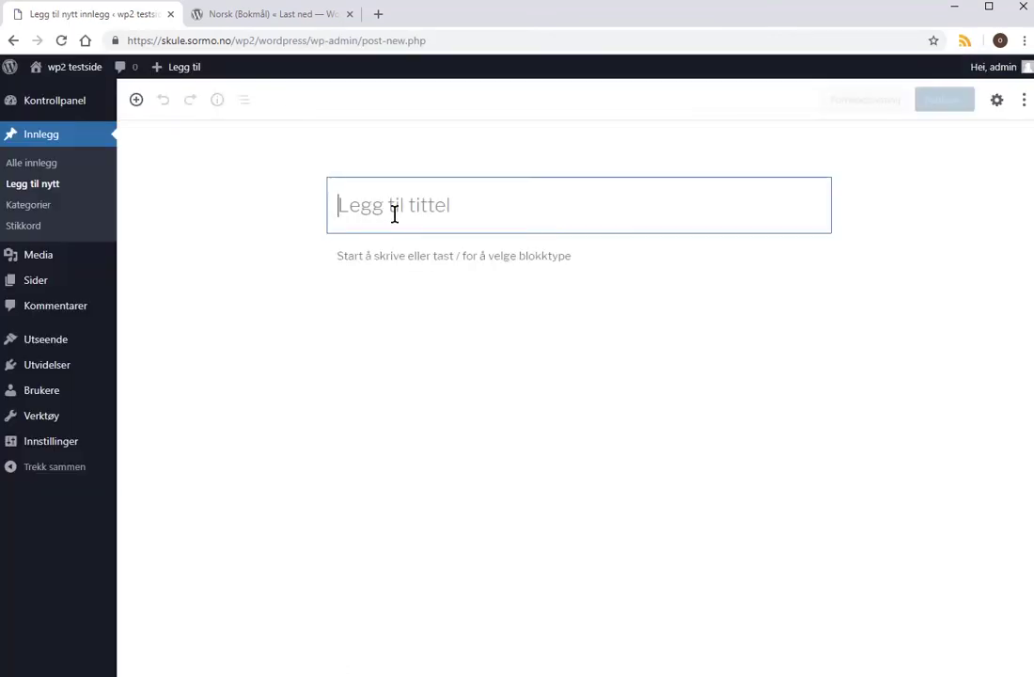
{"action": "type", "text": "Blogginnlegg"}
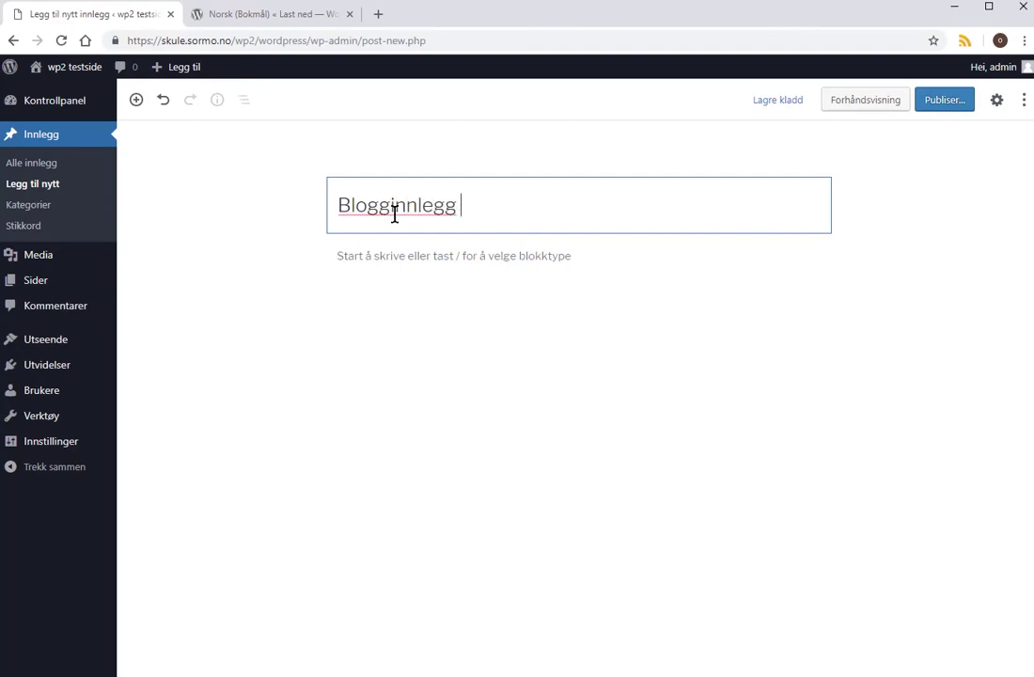
{"action": "type", "text": " 1"}
{"action": "left_click", "coordinate": [474, 251]}
{"action": "type", "text": "adsf ad adsf asdf asd ads asd"}
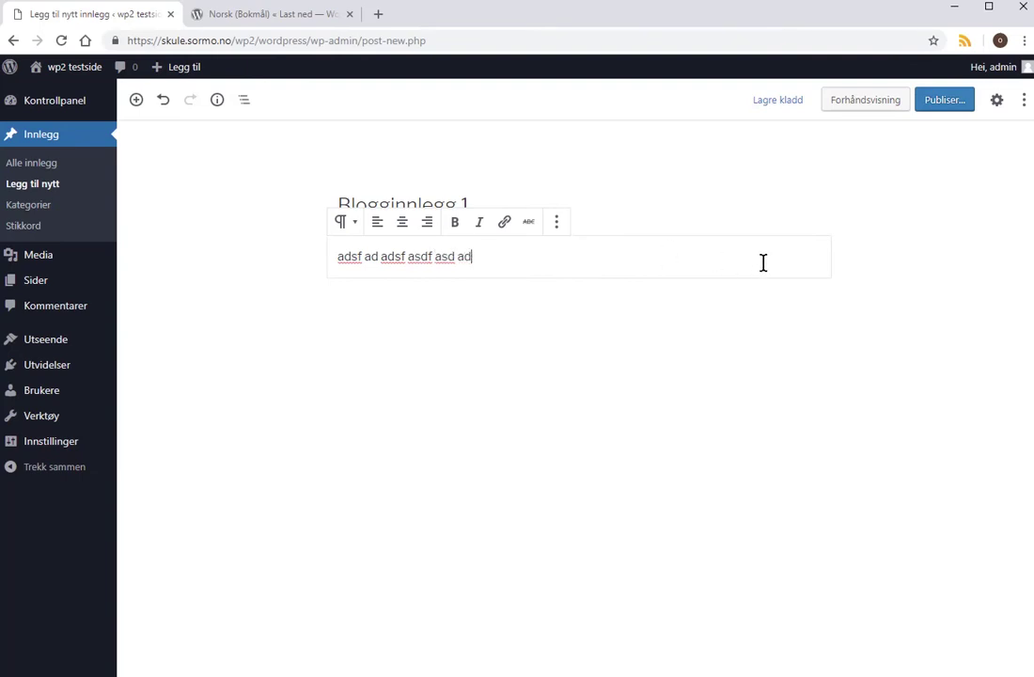
{"action": "left_click", "coordinate": [945, 101]}
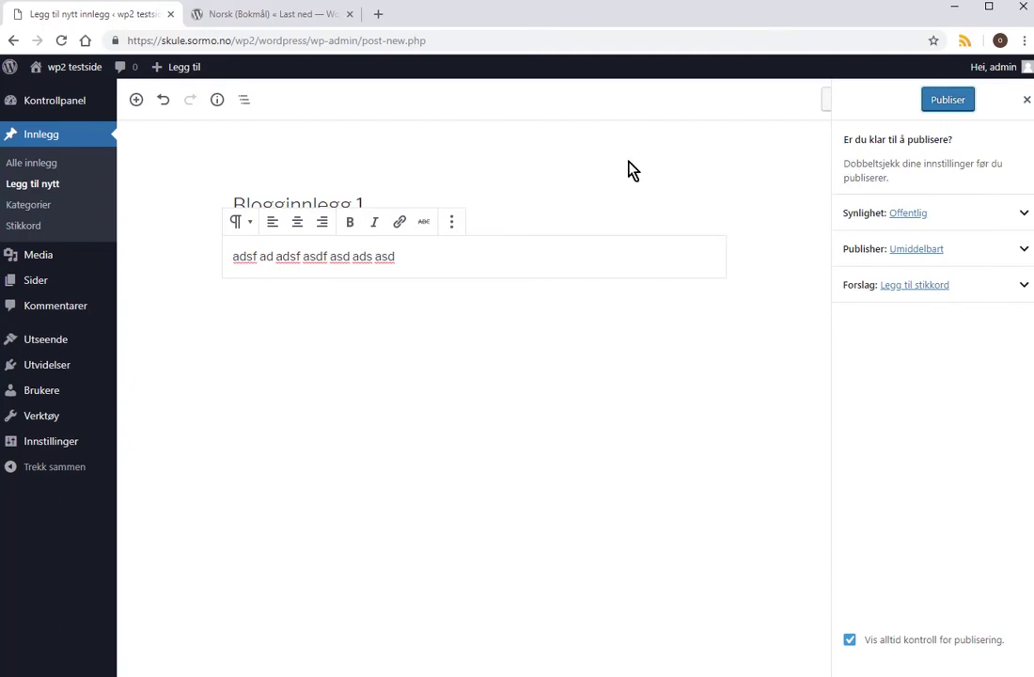
{"action": "left_click", "coordinate": [945, 100]}
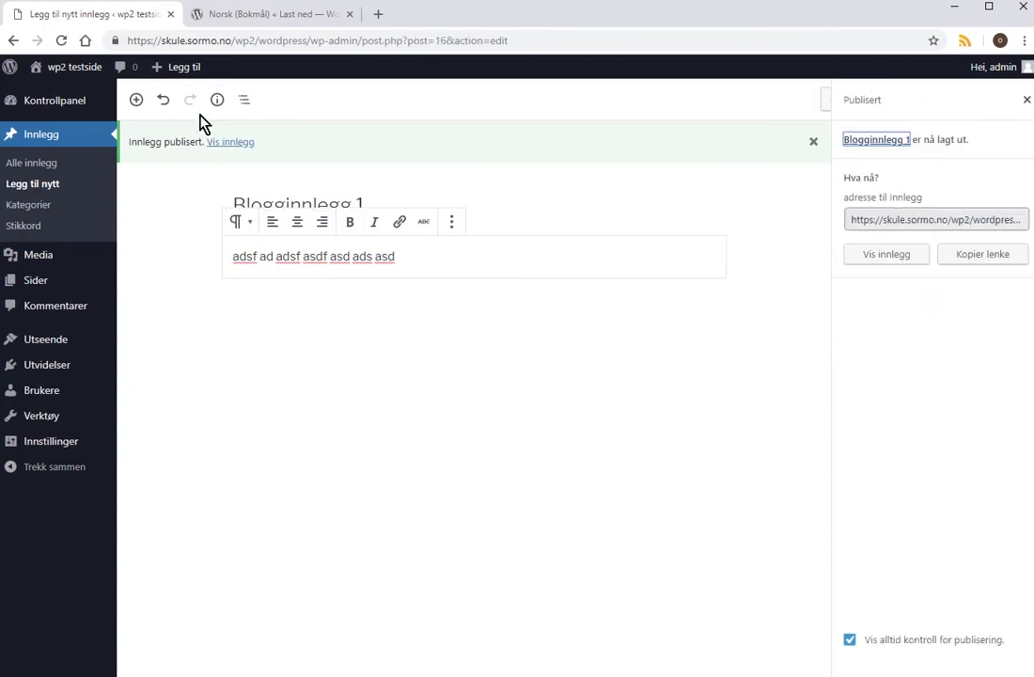
View the live home page listing the latest posts, visit Blogg, and return home.
{"action": "mouse_move", "coordinate": [72, 98]}
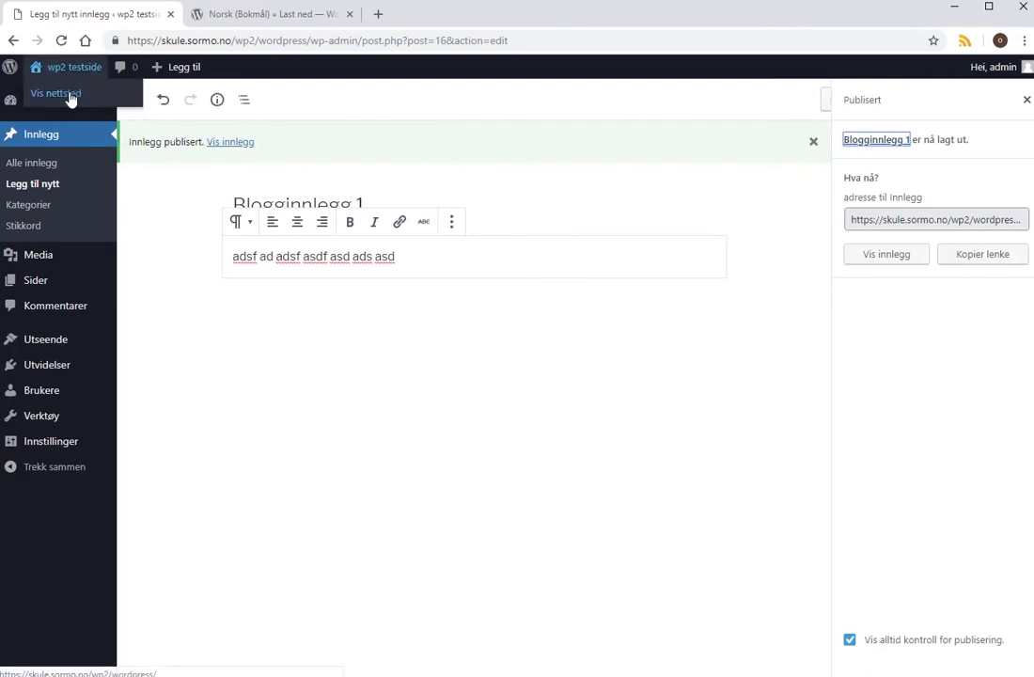
{"action": "left_click", "coordinate": [69, 98]}
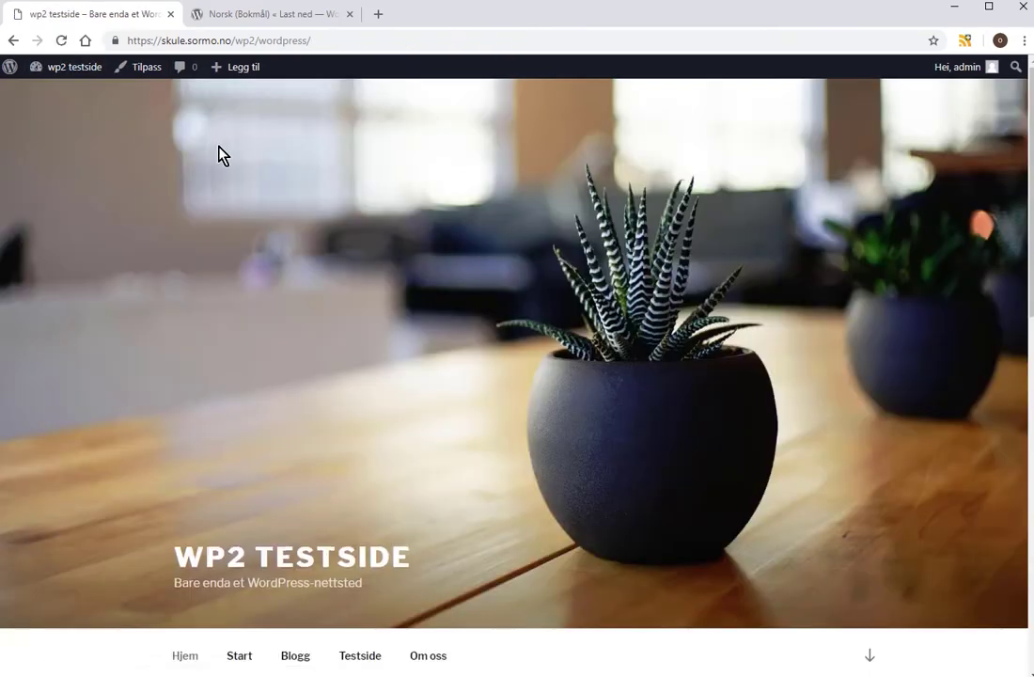
{"action": "scroll", "coordinate": [311, 644], "scroll_direction": "down", "scroll_amount": 1}
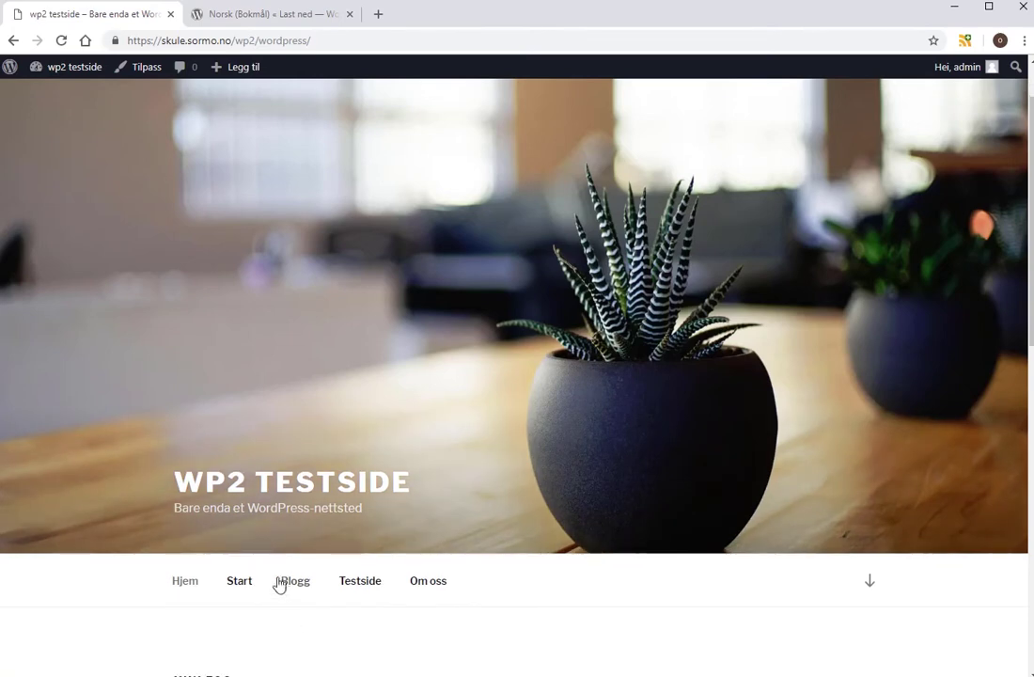
{"action": "left_click", "coordinate": [289, 583]}
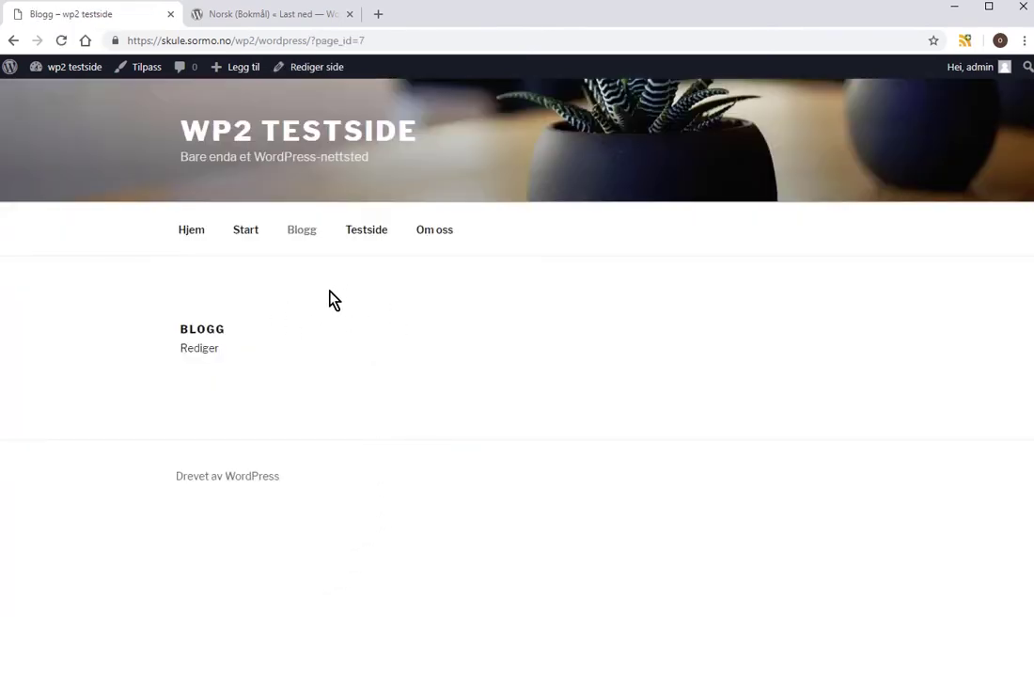
{"action": "left_click", "coordinate": [196, 237]}
{"action": "scroll", "coordinate": [240, 298], "scroll_direction": "down", "scroll_amount": 3}
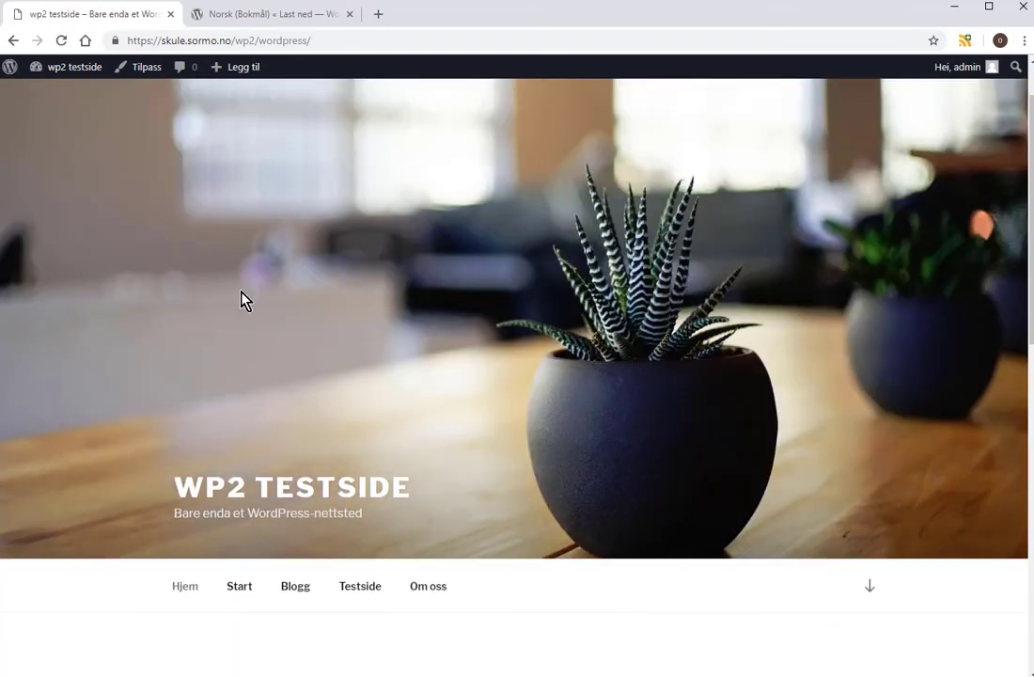
{"action": "scroll", "coordinate": [243, 299], "scroll_direction": "down", "scroll_amount": 3}
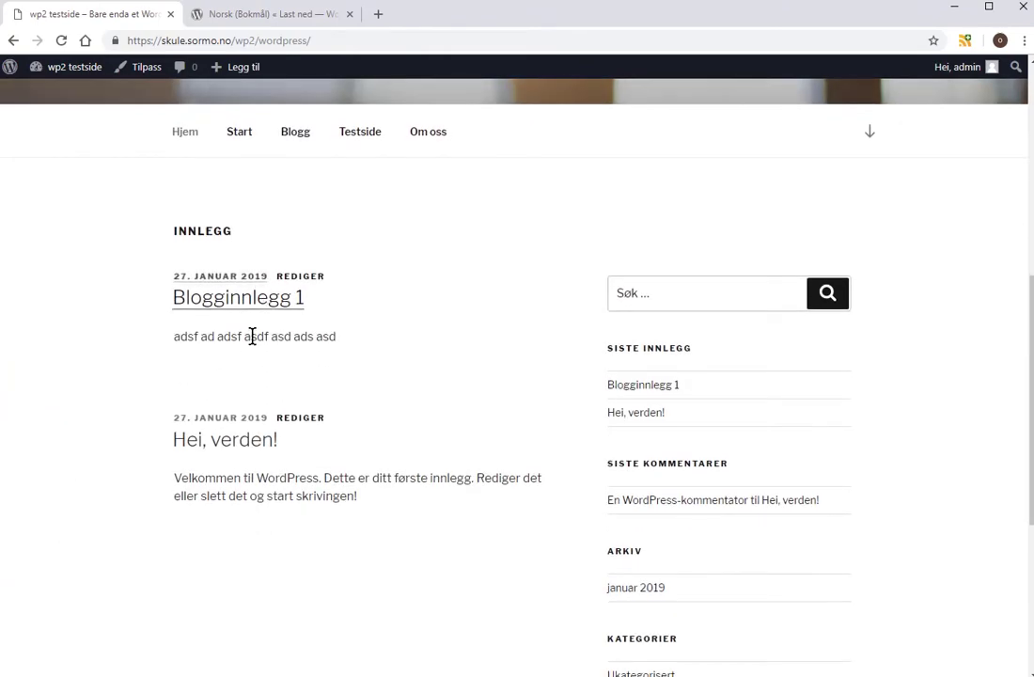
{"action": "scroll", "coordinate": [259, 320], "scroll_direction": "up", "scroll_amount": 2}
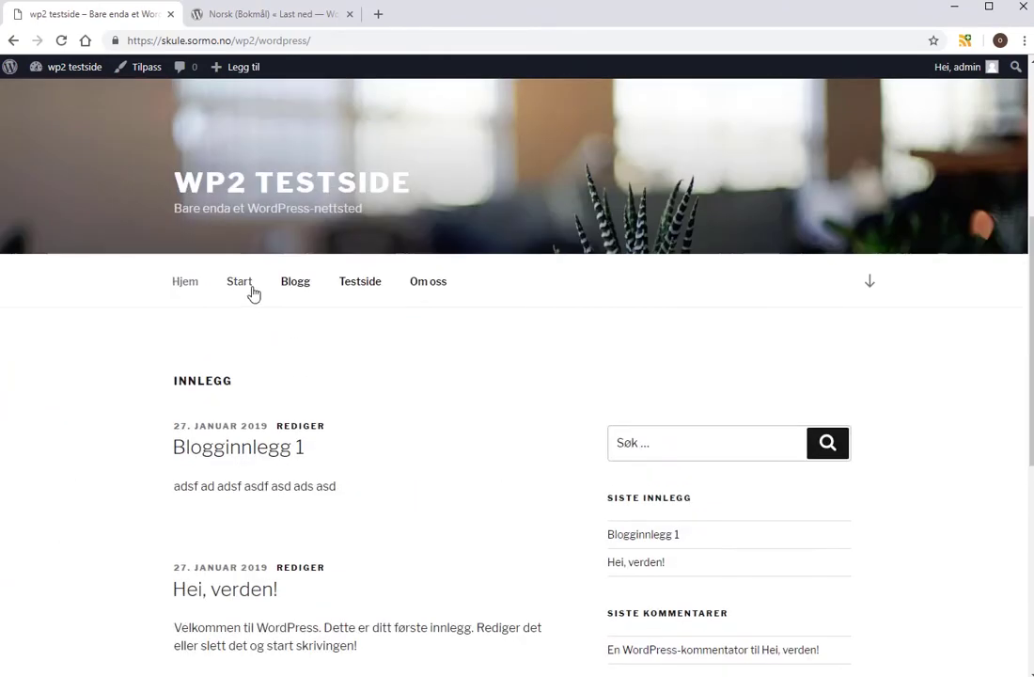
Browse the Start, Blogg, Testside and Om oss pages, then scroll the home page again.
{"action": "left_click", "coordinate": [241, 292]}
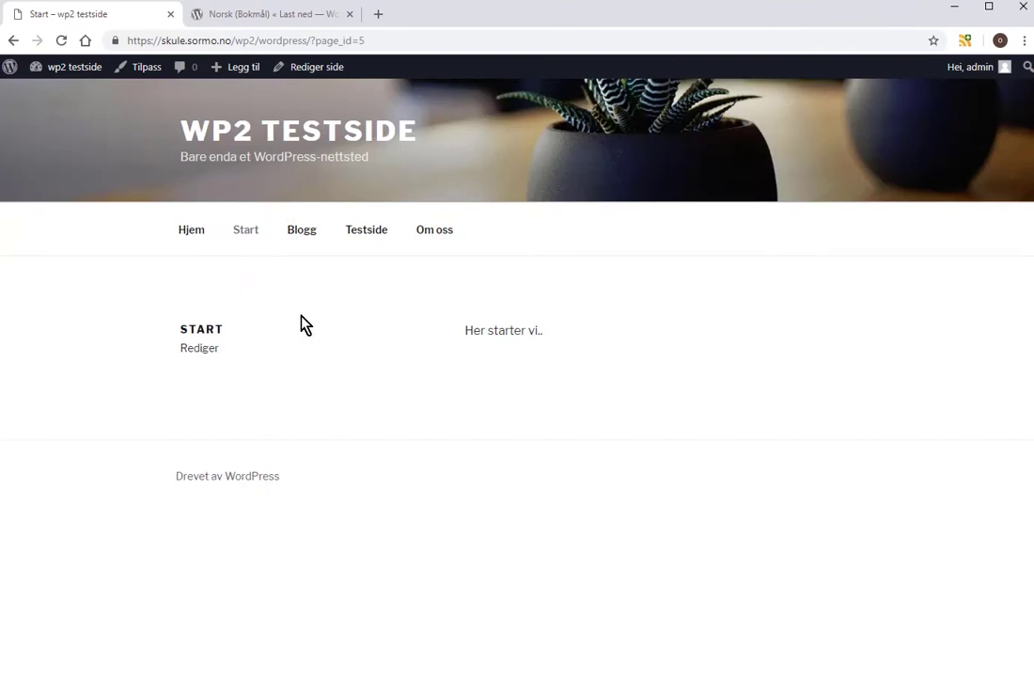
{"action": "left_click", "coordinate": [295, 238]}
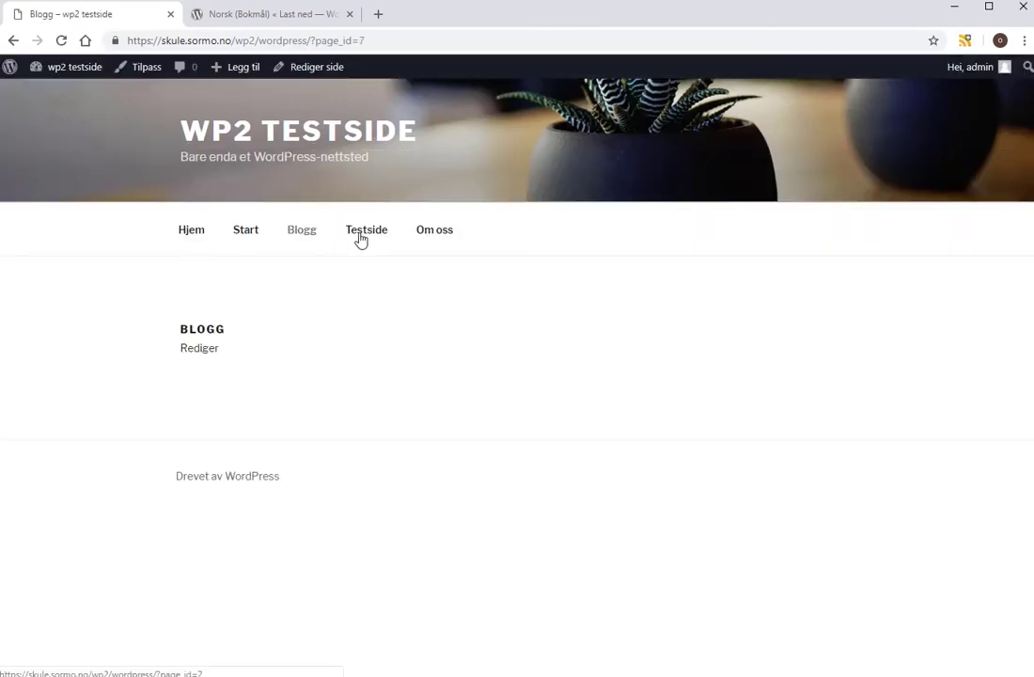
{"action": "left_click", "coordinate": [368, 240]}
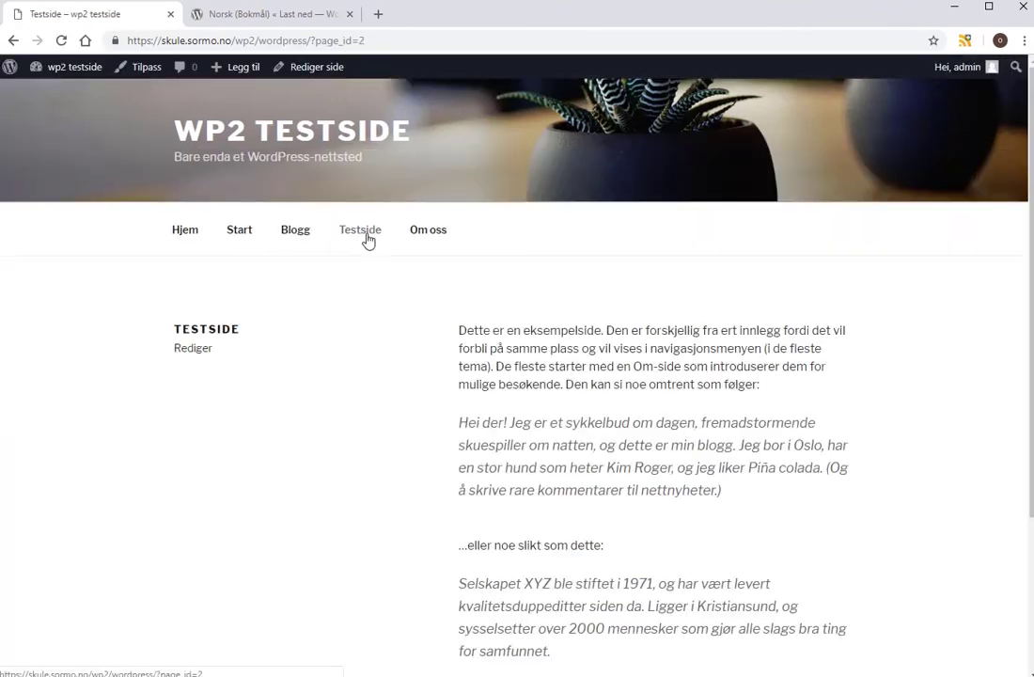
{"action": "left_click", "coordinate": [442, 240]}
{"action": "left_click", "coordinate": [195, 239]}
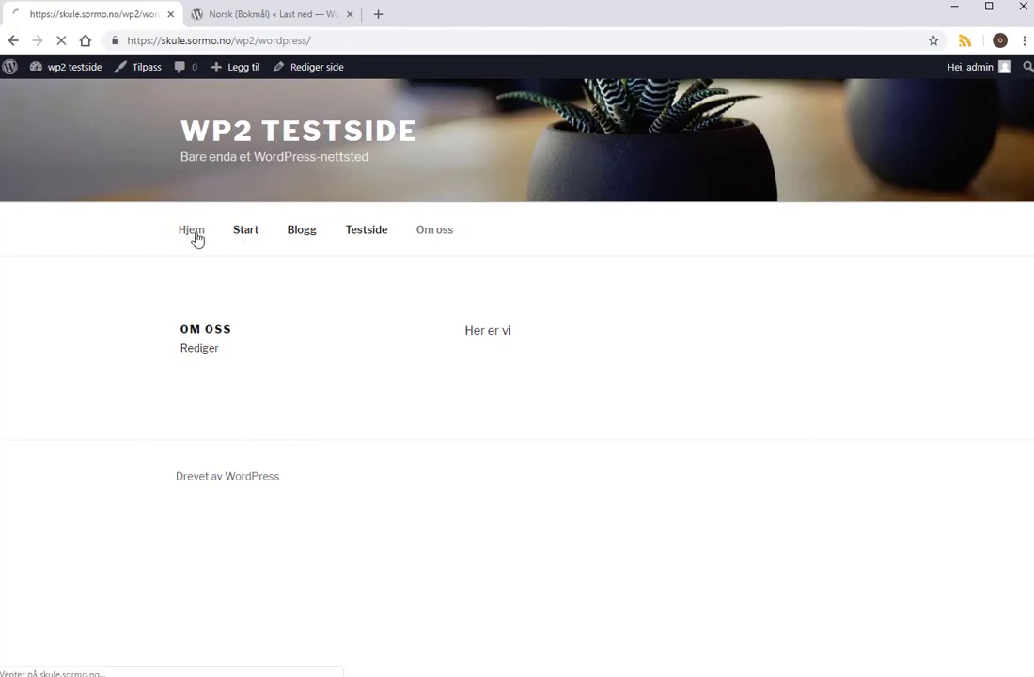
{"action": "scroll", "coordinate": [357, 310], "scroll_direction": "down", "scroll_amount": 3}
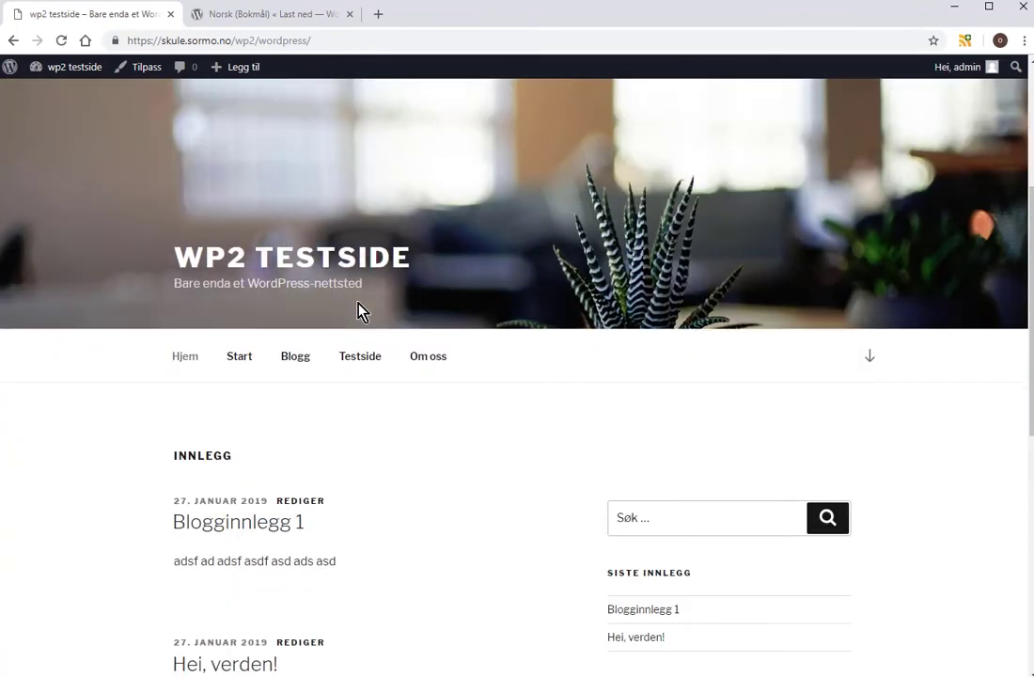
{"action": "scroll", "coordinate": [359, 311], "scroll_direction": "down", "scroll_amount": 1}
{"action": "scroll", "coordinate": [362, 311], "scroll_direction": "down", "scroll_amount": 1}
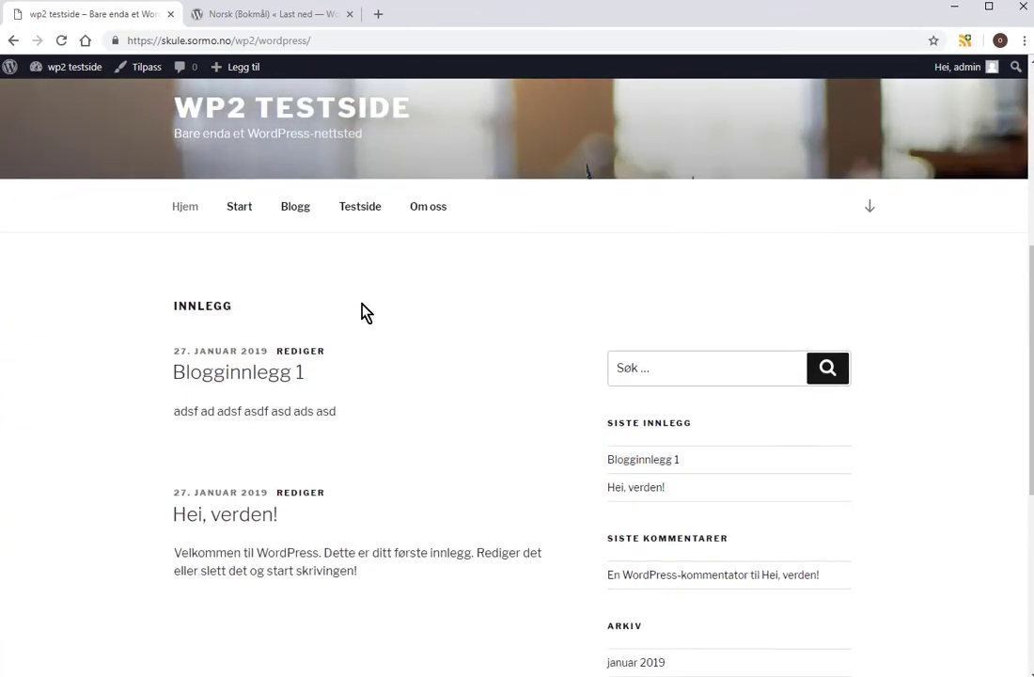
{"action": "scroll", "coordinate": [364, 312], "scroll_direction": "up", "scroll_amount": 1}
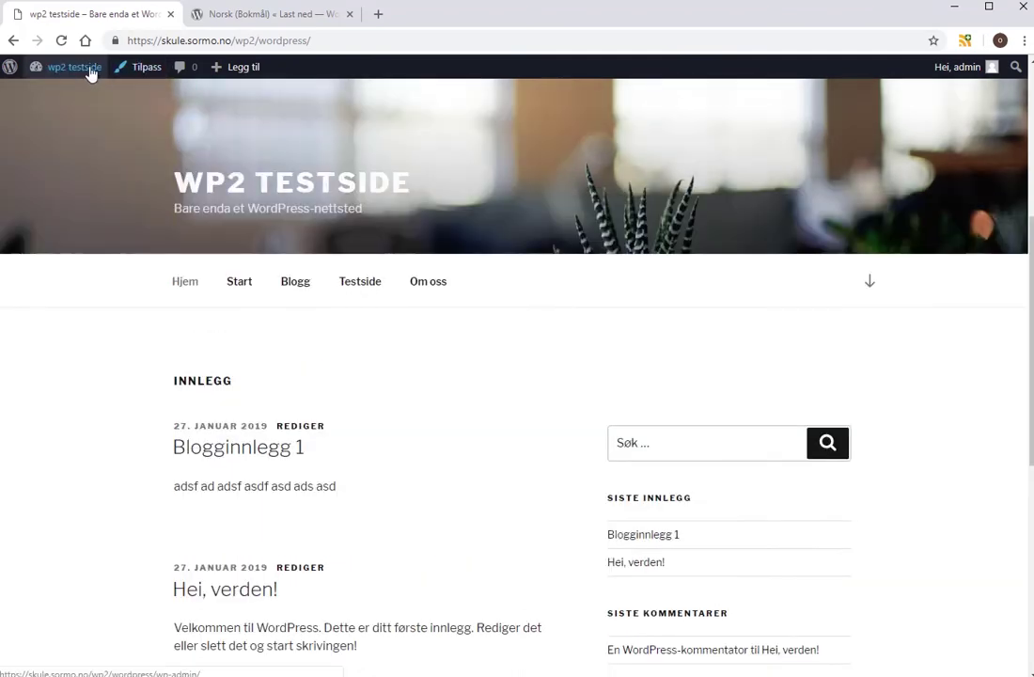
Launch the Customizer via Utseende > Tilpass and show its Forsideinnstillinger section.
{"action": "mouse_move", "coordinate": [92, 74]}
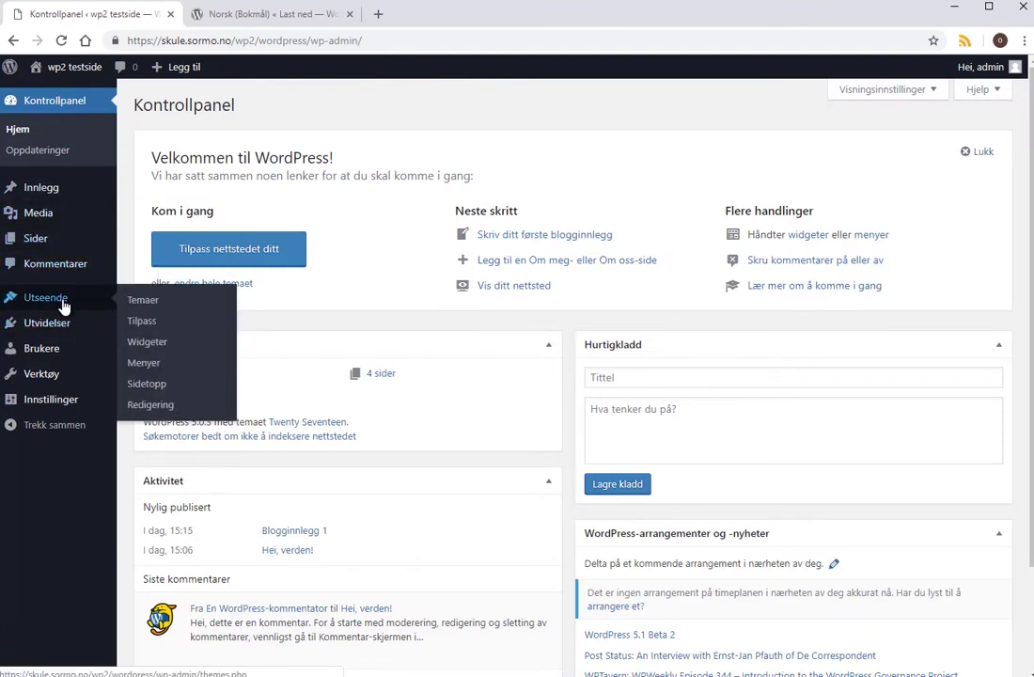
{"action": "left_click", "coordinate": [139, 322]}
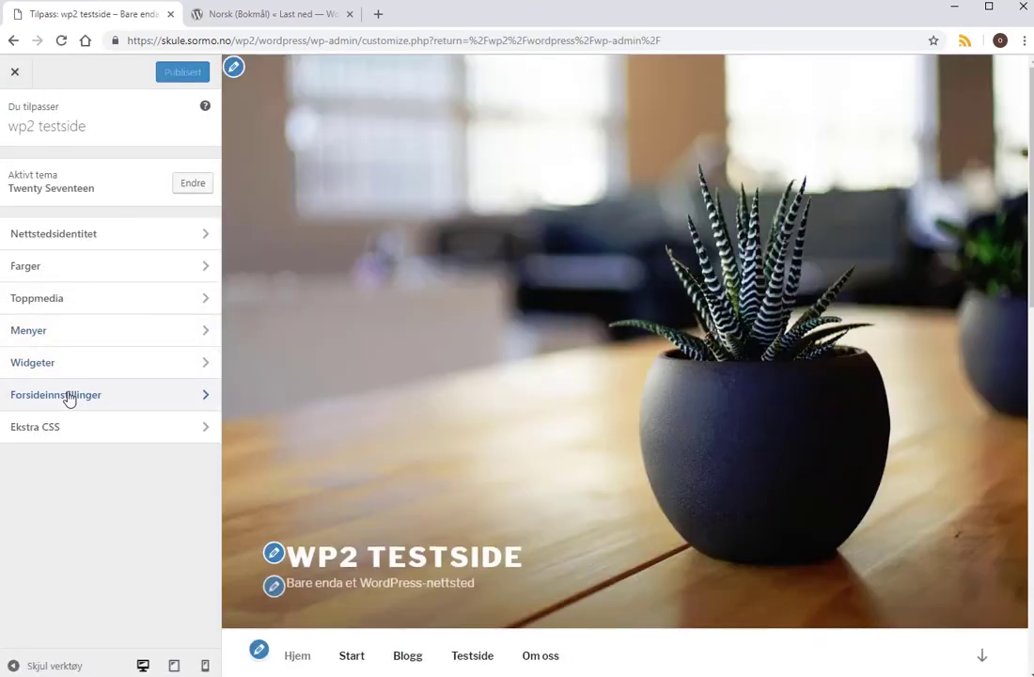
{"action": "left_click", "coordinate": [68, 396]}
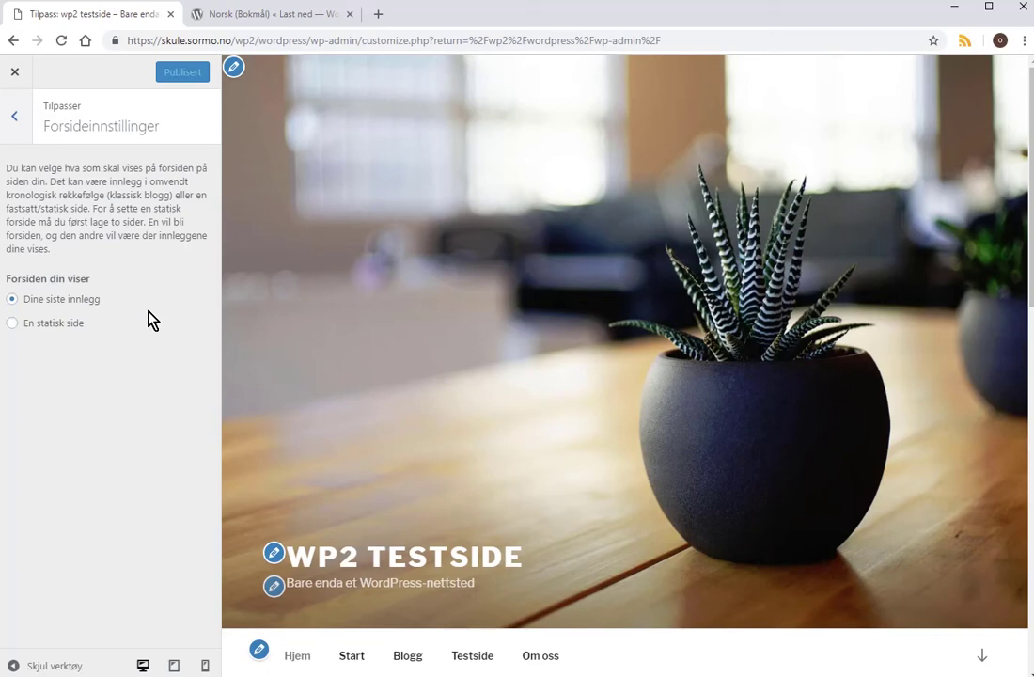
Choose a static front page with Hjemmeside Start and Innleggsside Blogg, publish, and close the Customizer.
{"action": "left_click", "coordinate": [12, 324]}
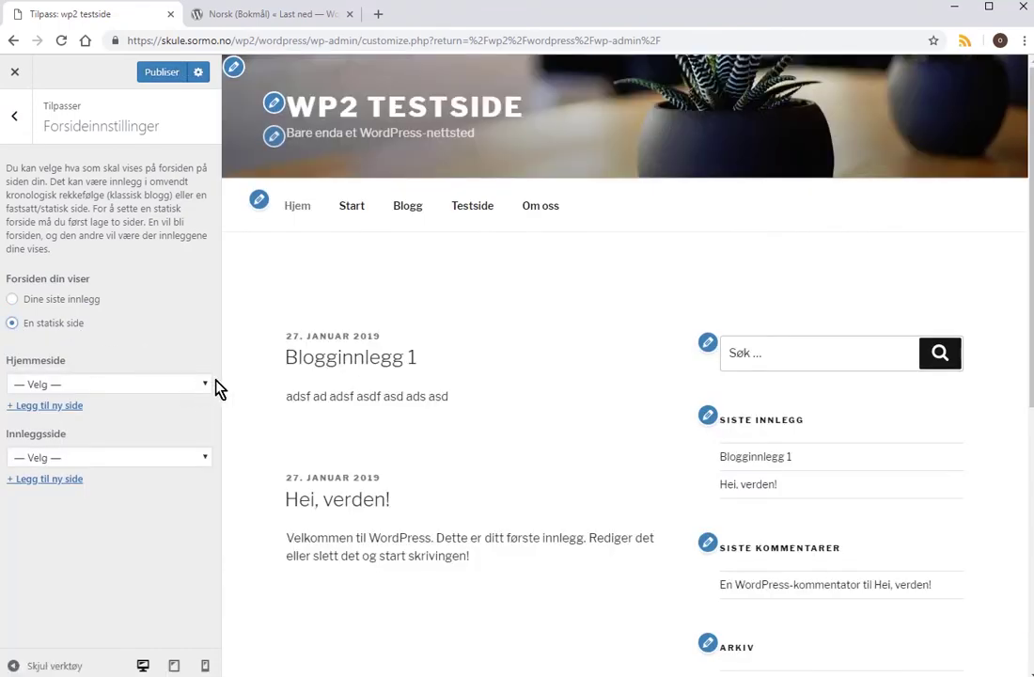
{"action": "left_click", "coordinate": [209, 387]}
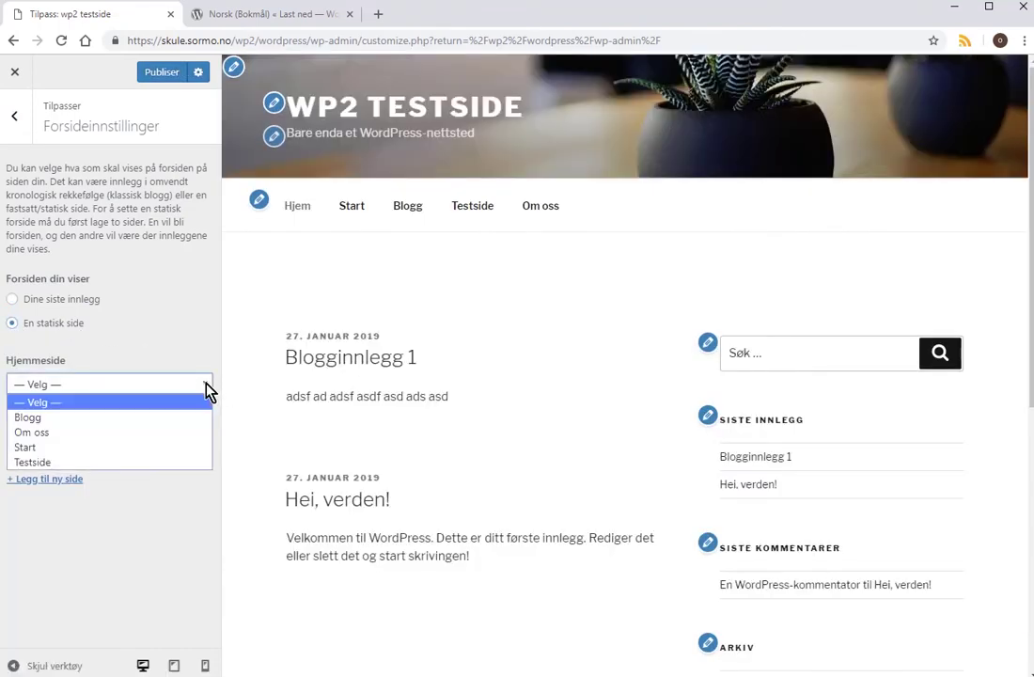
{"action": "left_click", "coordinate": [118, 448]}
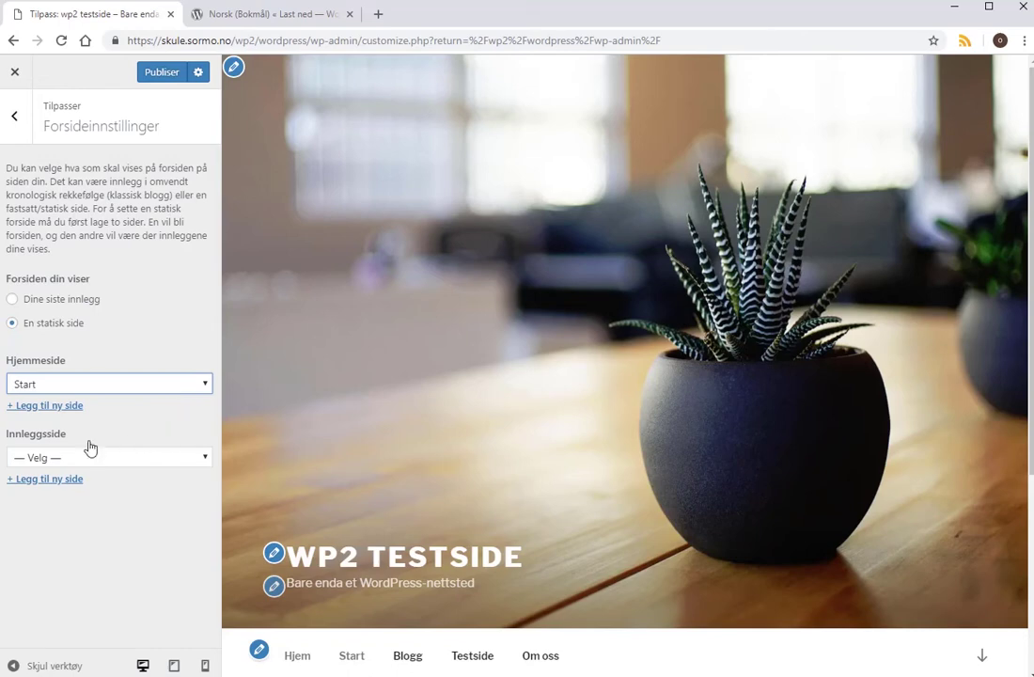
{"action": "left_click", "coordinate": [197, 460]}
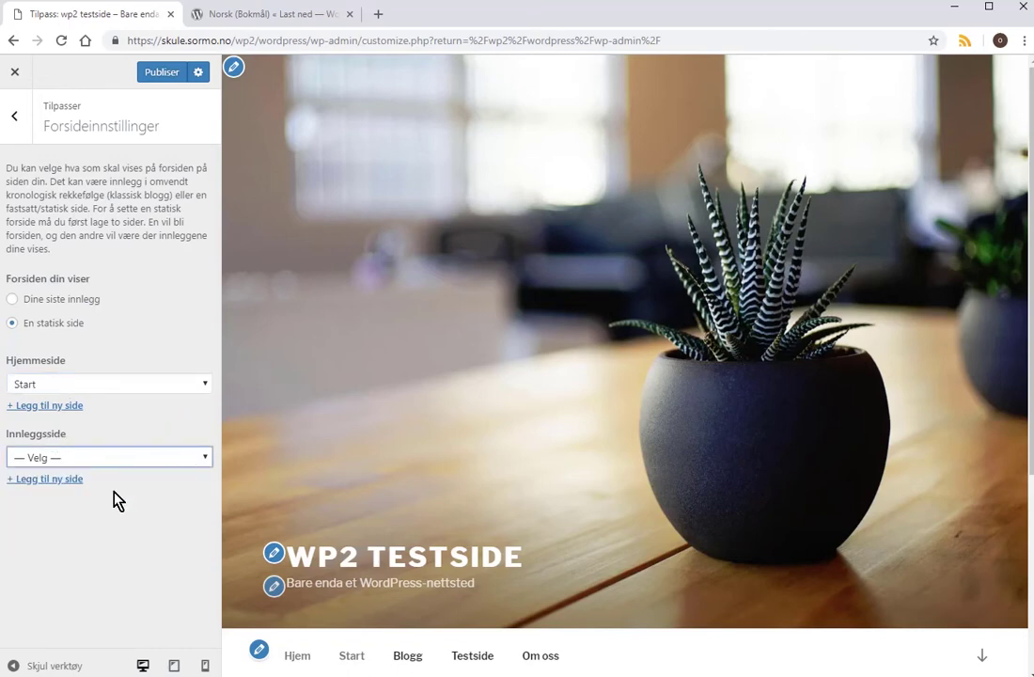
{"action": "left_click", "coordinate": [118, 501]}
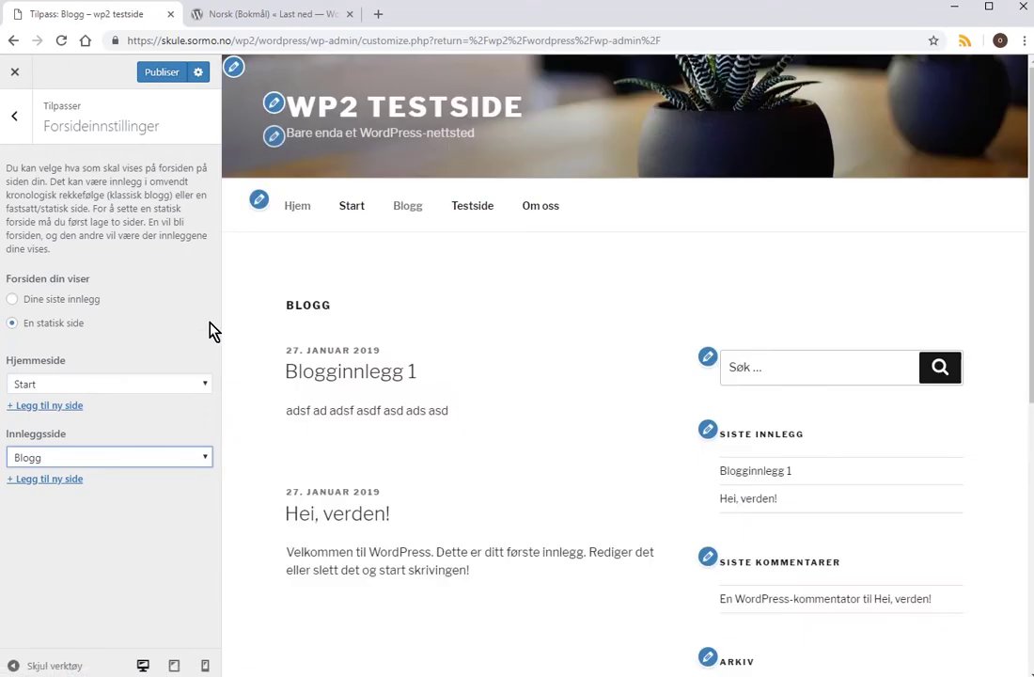
{"action": "left_click", "coordinate": [158, 75]}
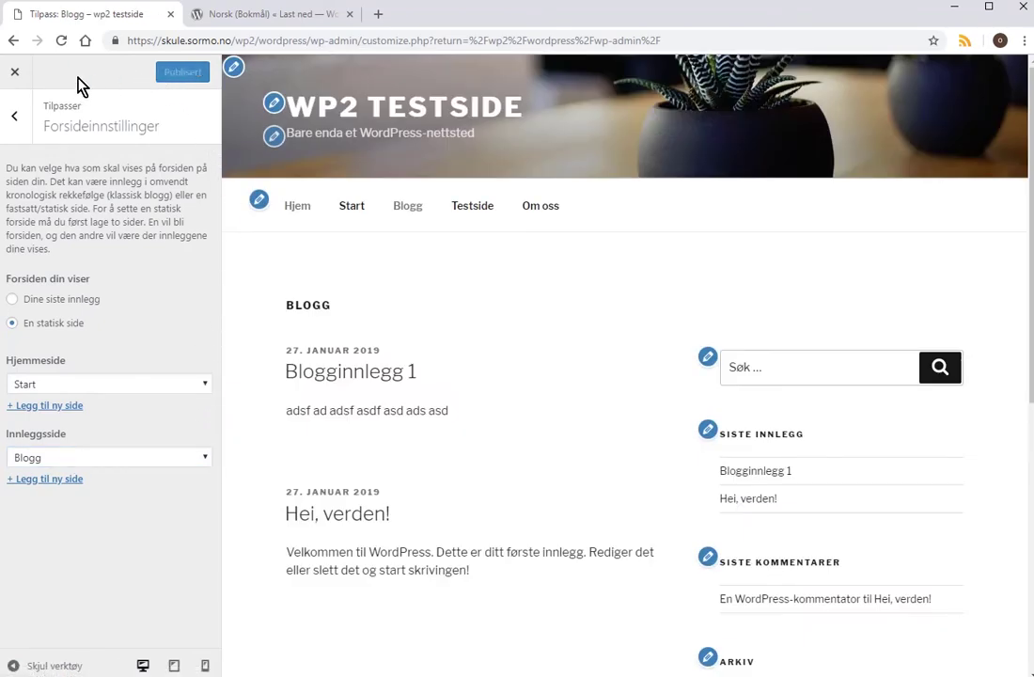
{"action": "left_click", "coordinate": [15, 73]}
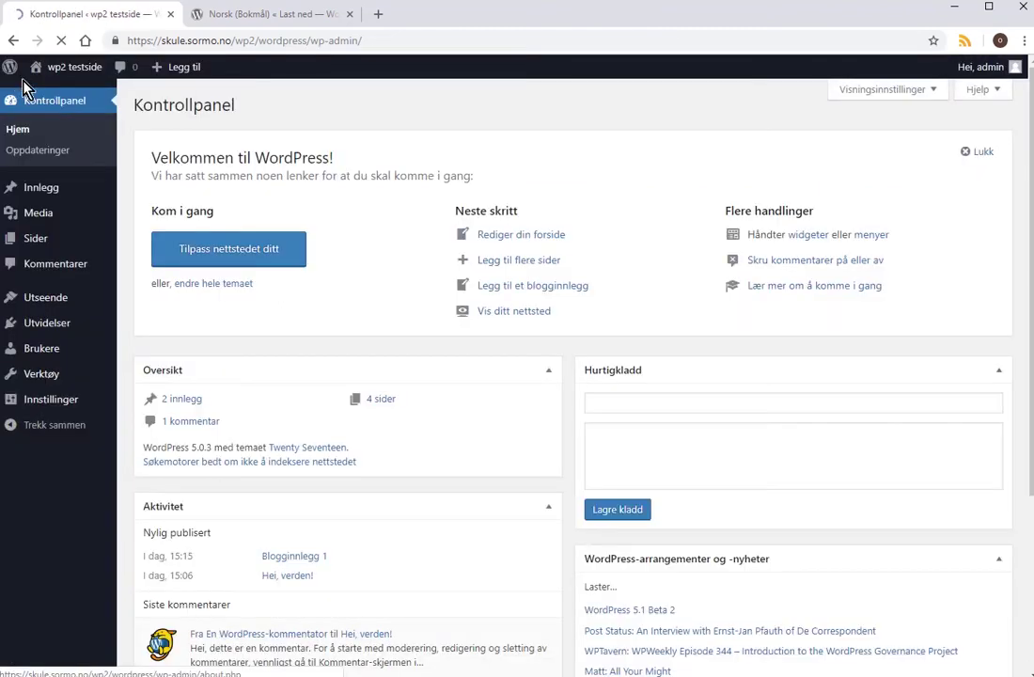
On the live site, visit Start, then Blogg with its two posts, ending on Testside.
{"action": "mouse_move", "coordinate": [19, 68]}
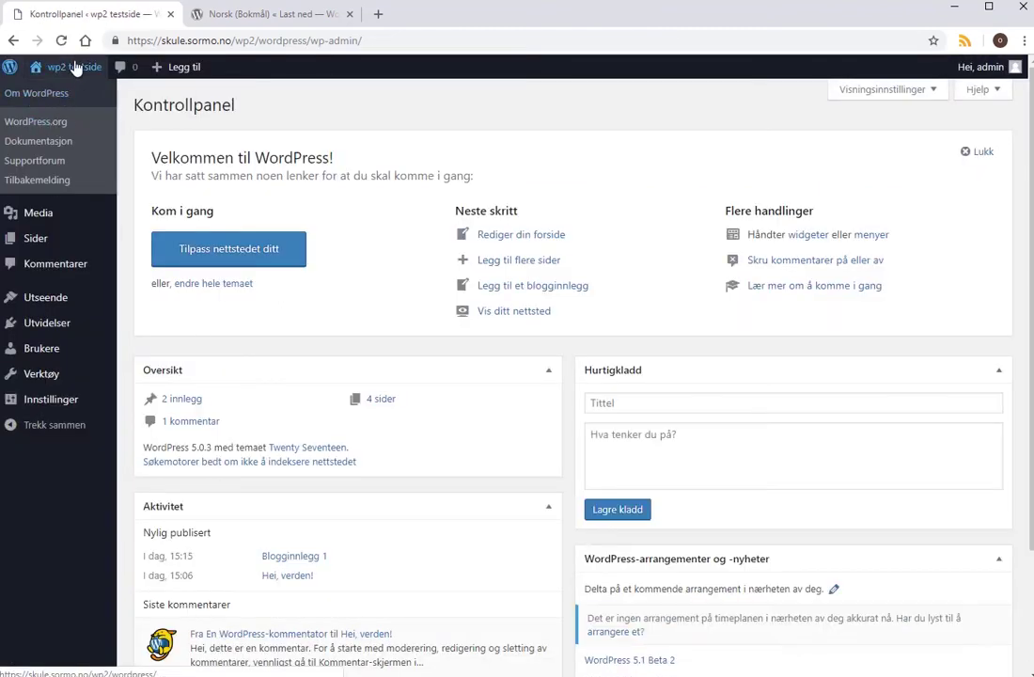
{"action": "mouse_move", "coordinate": [70, 67]}
{"action": "left_click", "coordinate": [62, 95]}
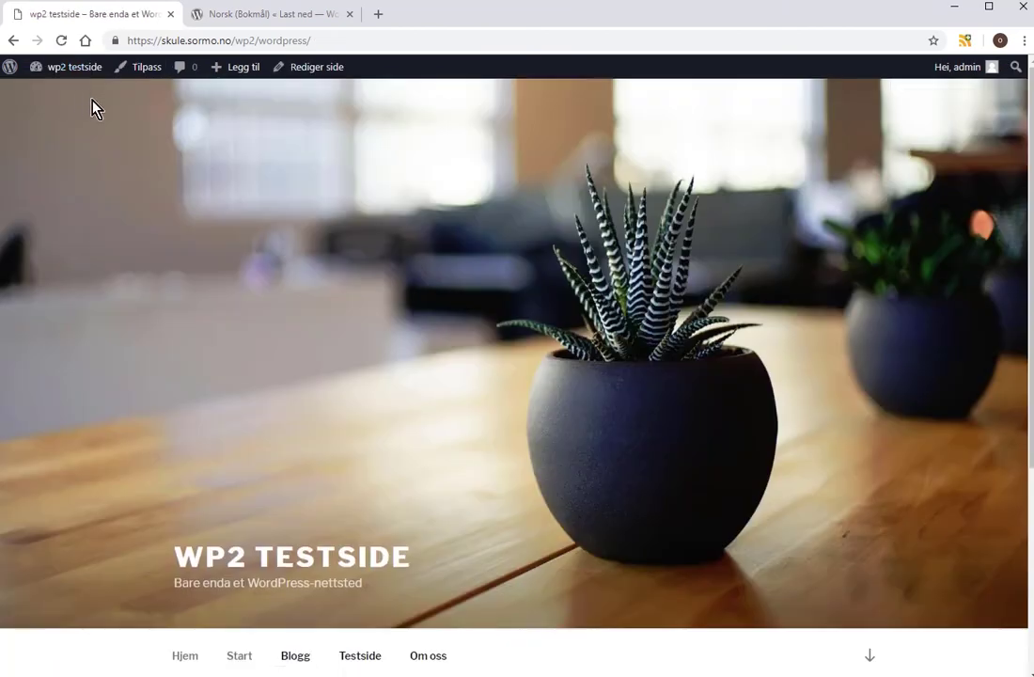
{"action": "scroll", "coordinate": [296, 464], "scroll_direction": "down", "scroll_amount": 3}
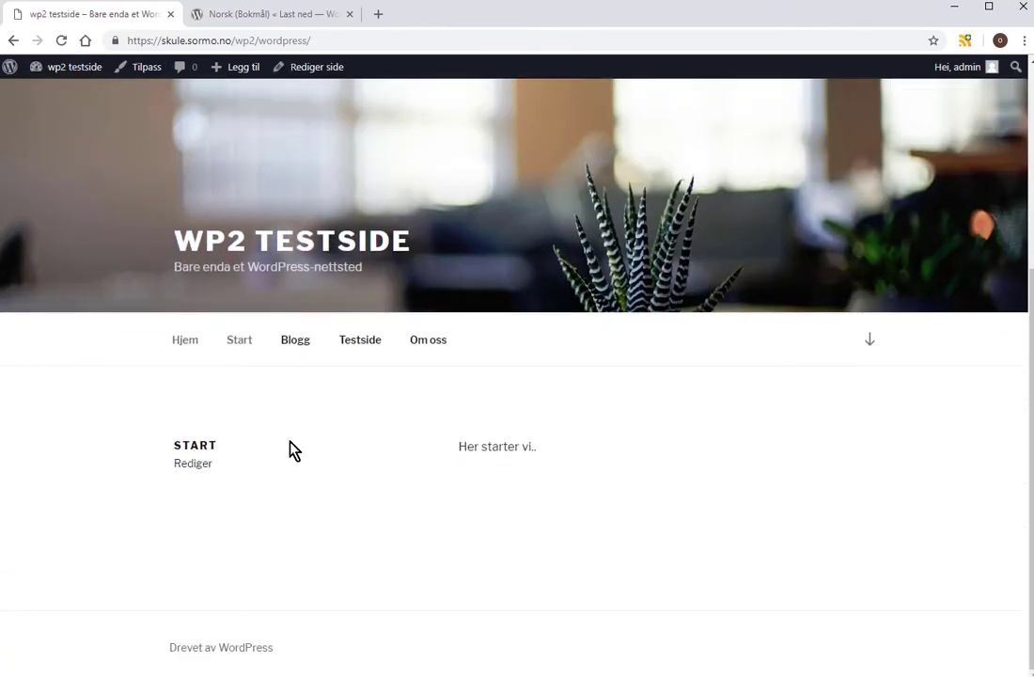
{"action": "left_click", "coordinate": [243, 349]}
{"action": "scroll", "coordinate": [358, 397], "scroll_direction": "down", "scroll_amount": 3}
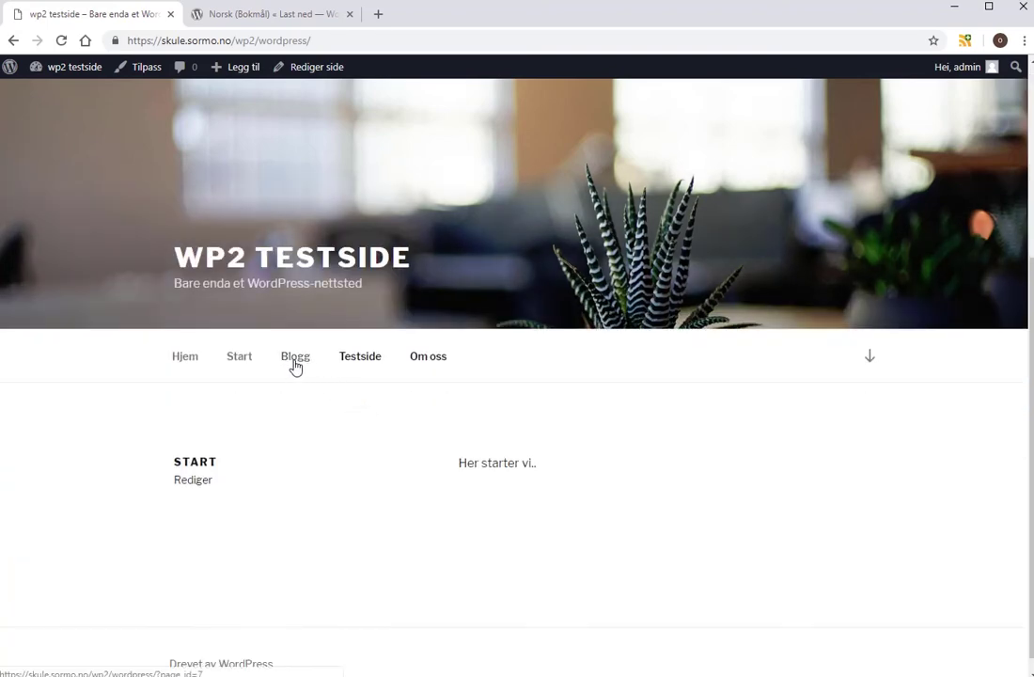
{"action": "left_click", "coordinate": [294, 363]}
{"action": "scroll", "coordinate": [284, 498], "scroll_direction": "down", "scroll_amount": 1}
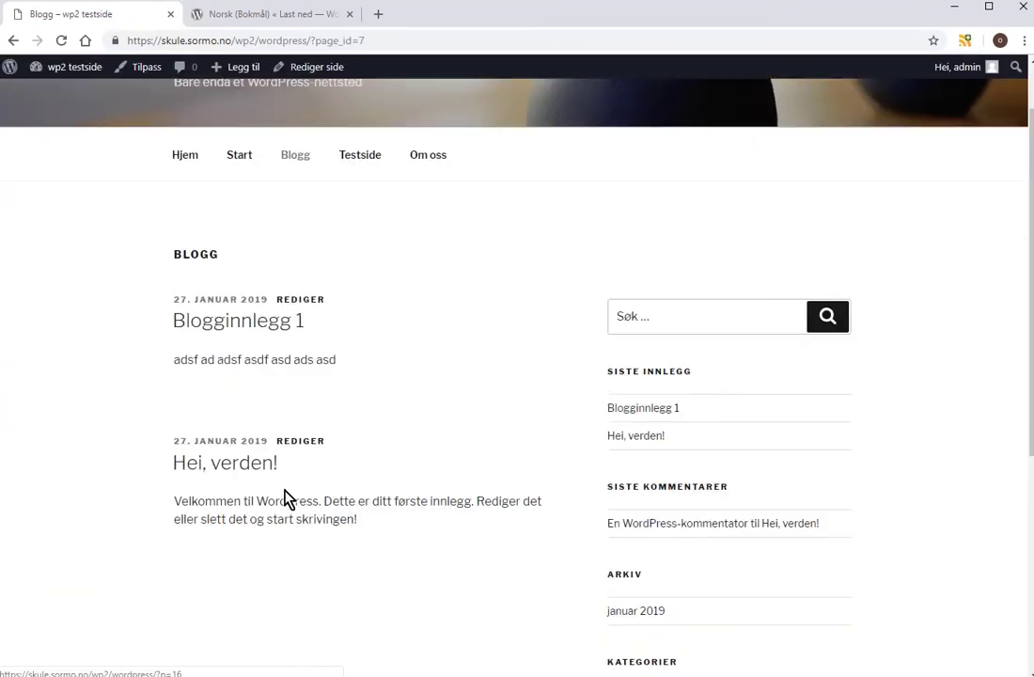
{"action": "scroll", "coordinate": [299, 442], "scroll_direction": "down", "scroll_amount": 1}
{"action": "scroll", "coordinate": [311, 409], "scroll_direction": "up", "scroll_amount": 2}
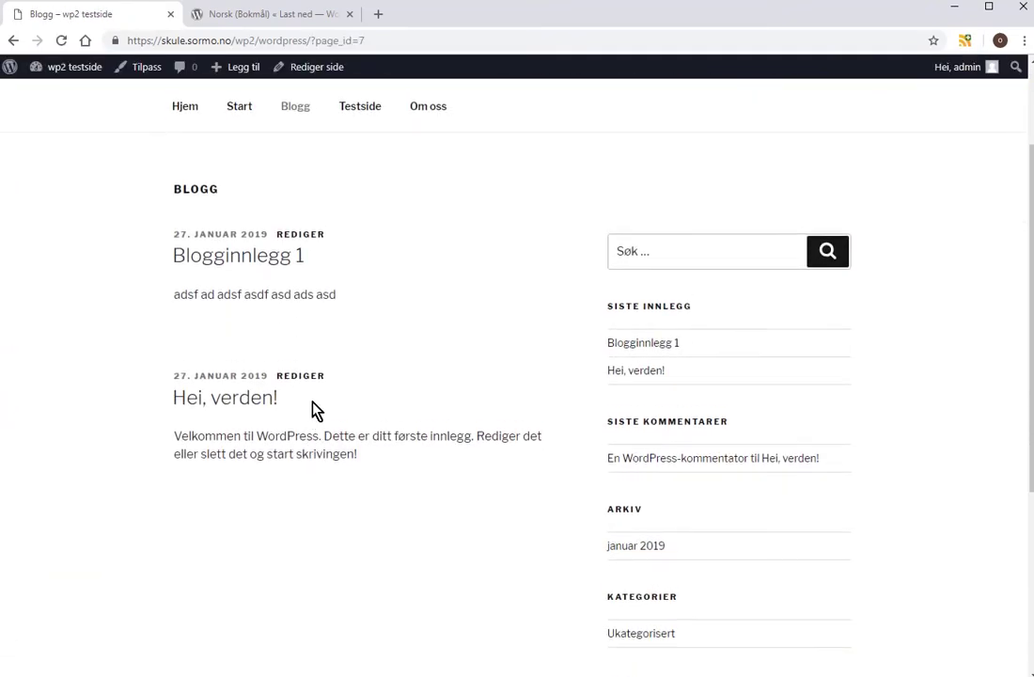
{"action": "left_click", "coordinate": [357, 235]}
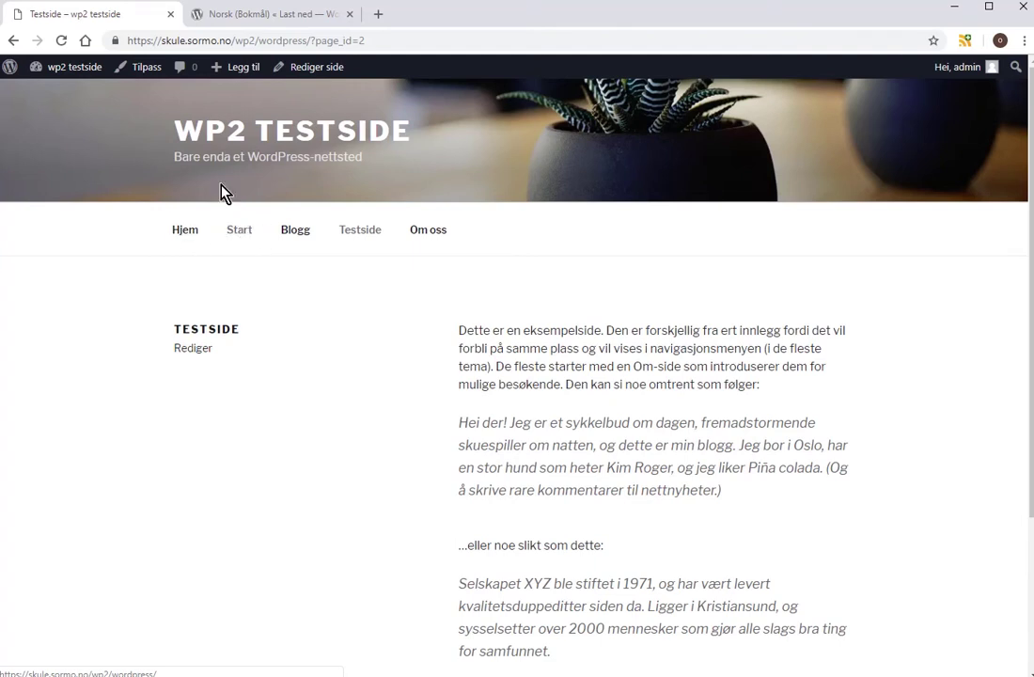
In Utseende > Menyer, remove the Start item from Toppmeny, save, and view the site.
{"action": "mouse_move", "coordinate": [86, 68]}
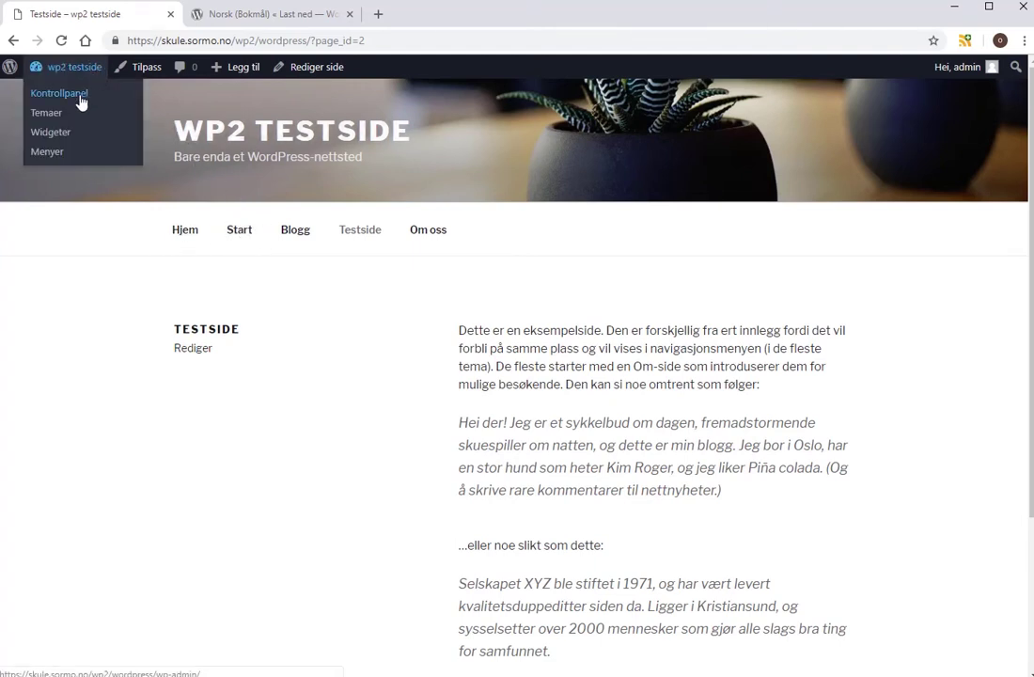
{"action": "left_click", "coordinate": [78, 97]}
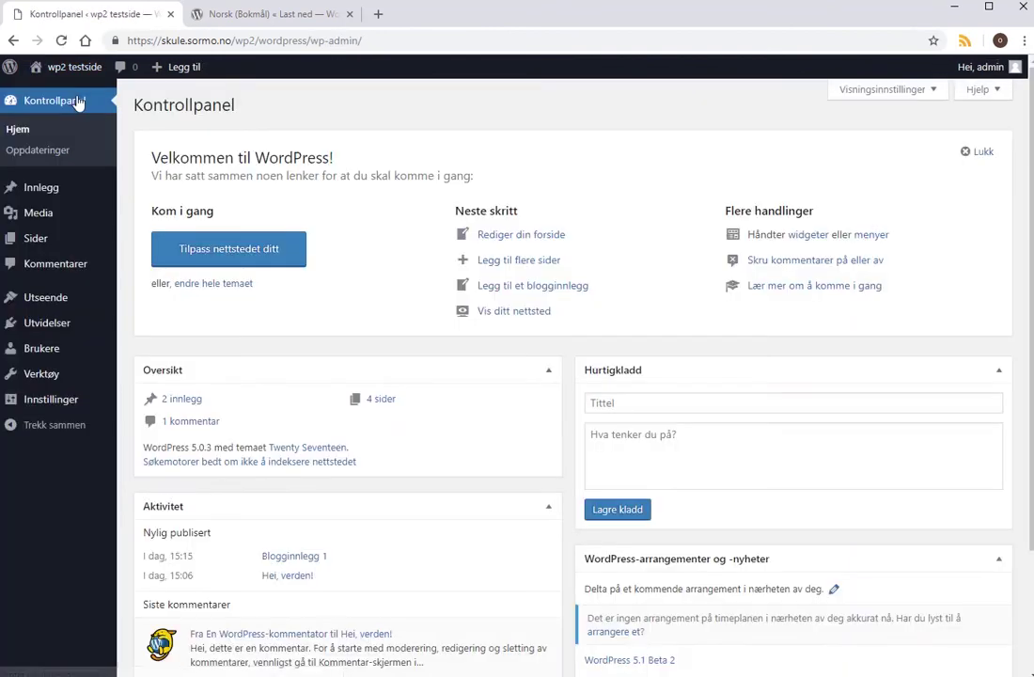
{"action": "mouse_move", "coordinate": [61, 300]}
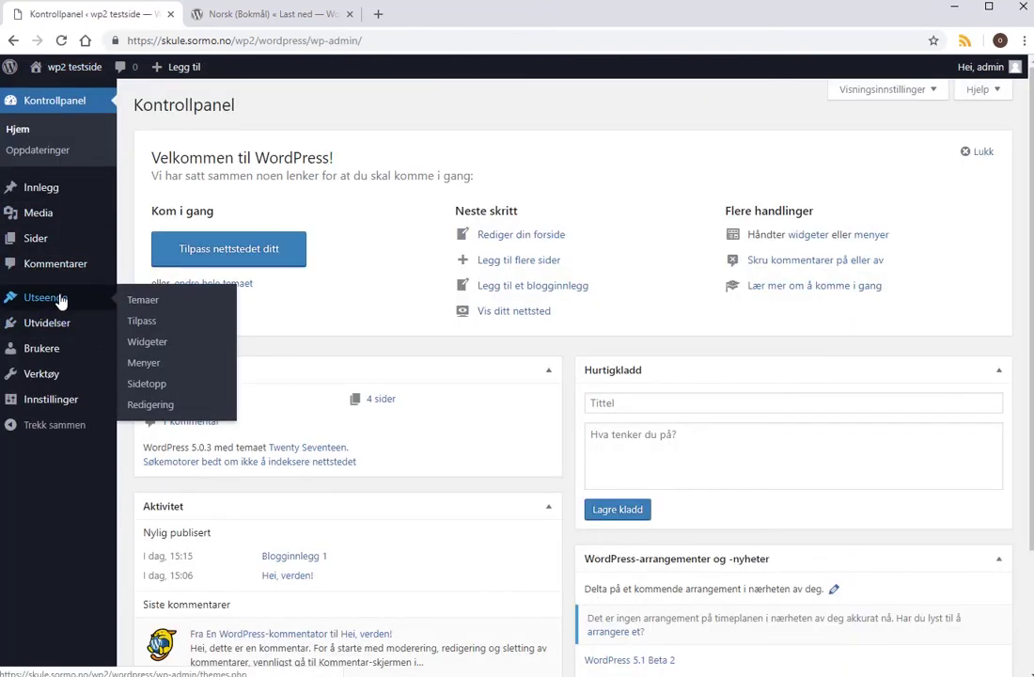
{"action": "left_click", "coordinate": [144, 364]}
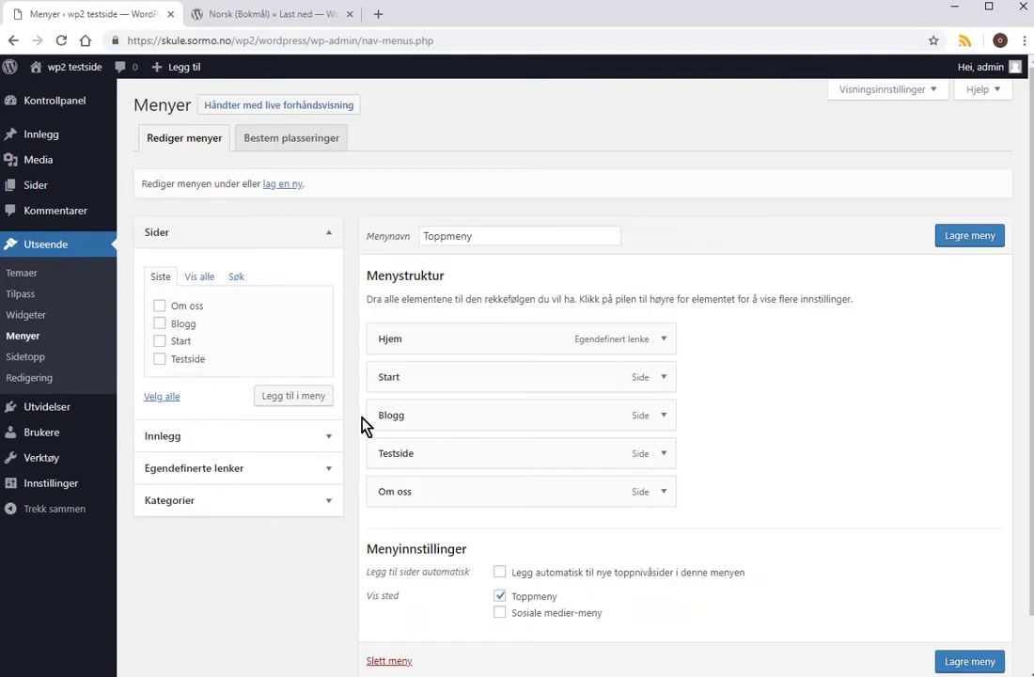
{"action": "left_click", "coordinate": [664, 378]}
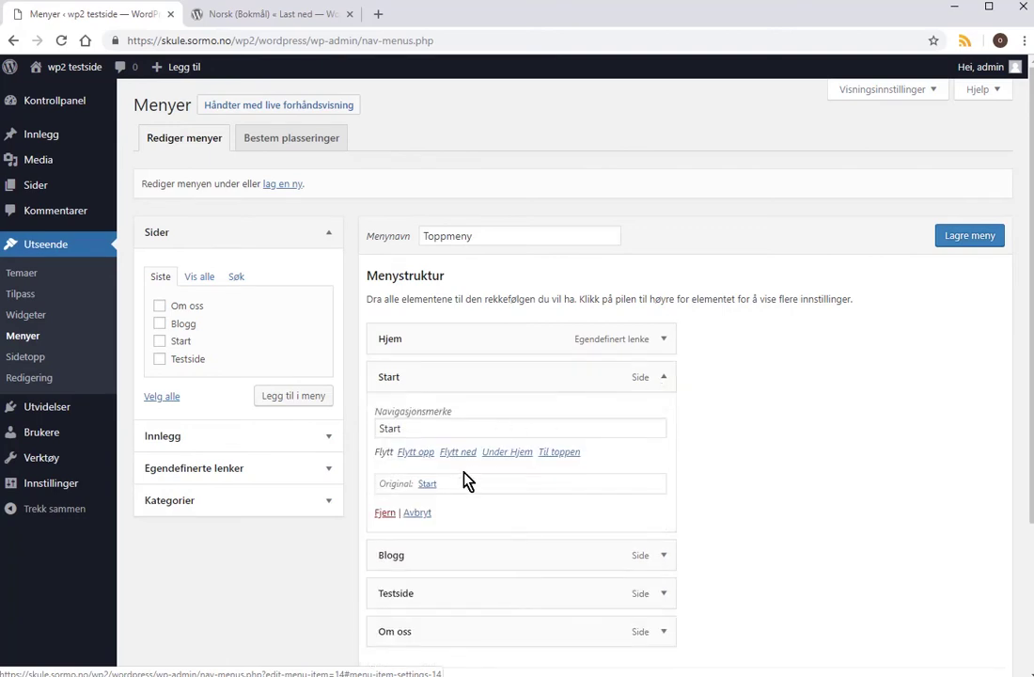
{"action": "left_click", "coordinate": [385, 514]}
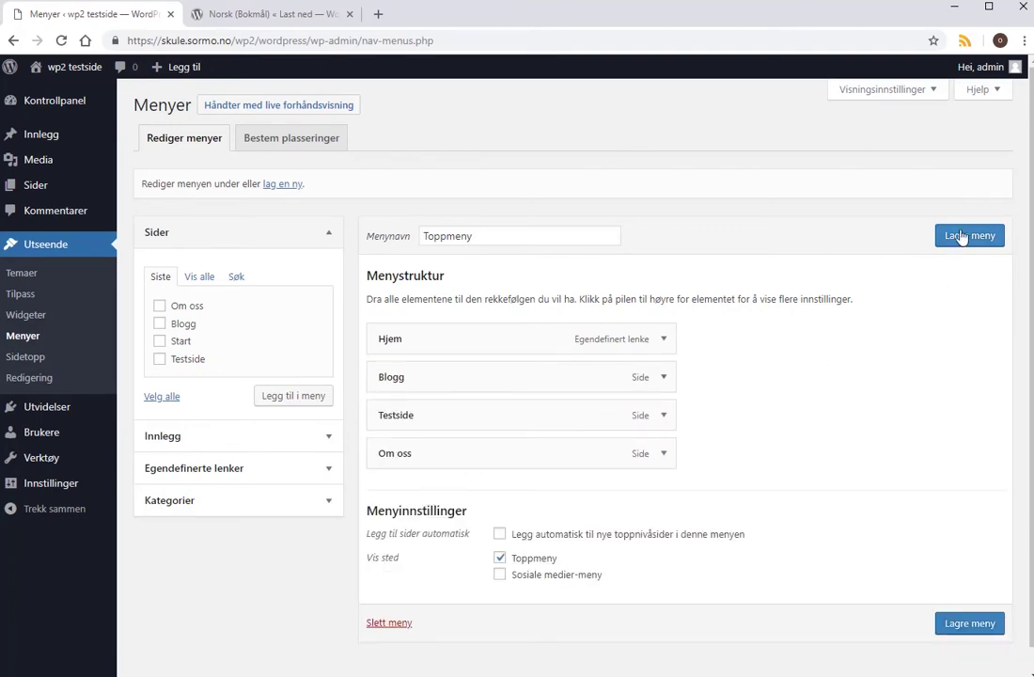
{"action": "left_click", "coordinate": [967, 236]}
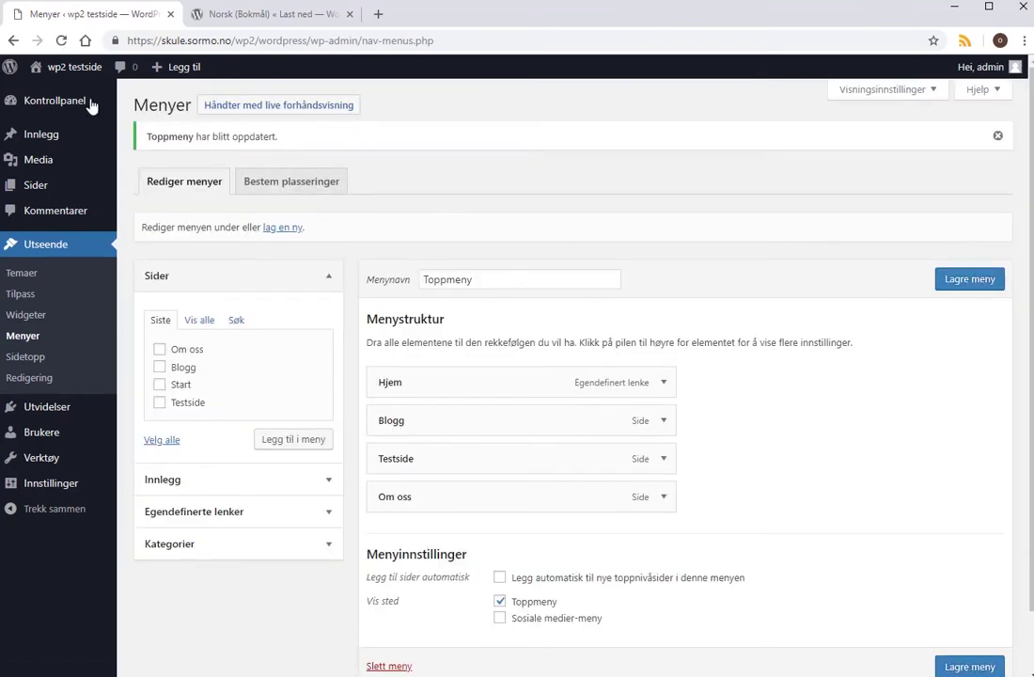
{"action": "mouse_move", "coordinate": [83, 67]}
{"action": "left_click", "coordinate": [58, 93]}
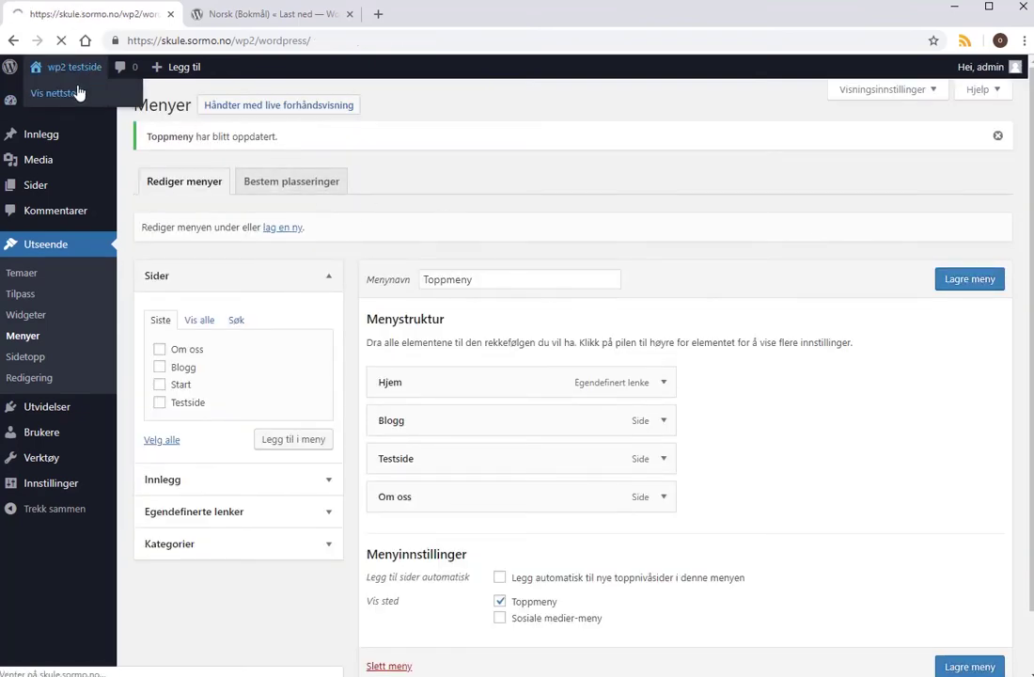
Go from Testside to the Om oss page and open it in the block editor.
{"action": "scroll", "coordinate": [249, 464], "scroll_direction": "down", "scroll_amount": 2}
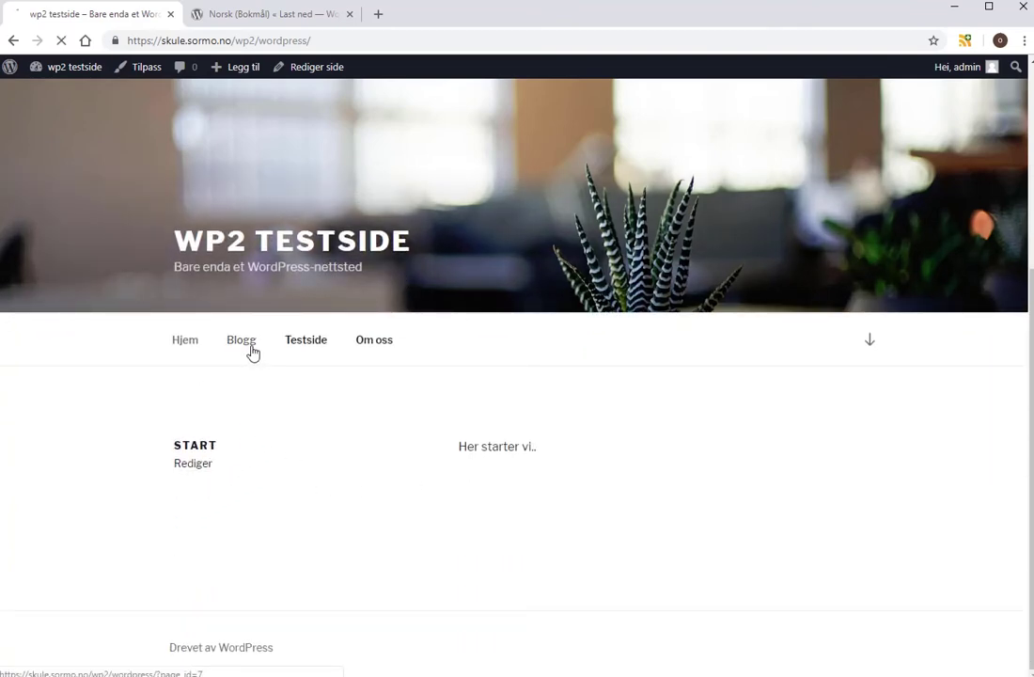
{"action": "scroll", "coordinate": [376, 413], "scroll_direction": "down", "scroll_amount": 2}
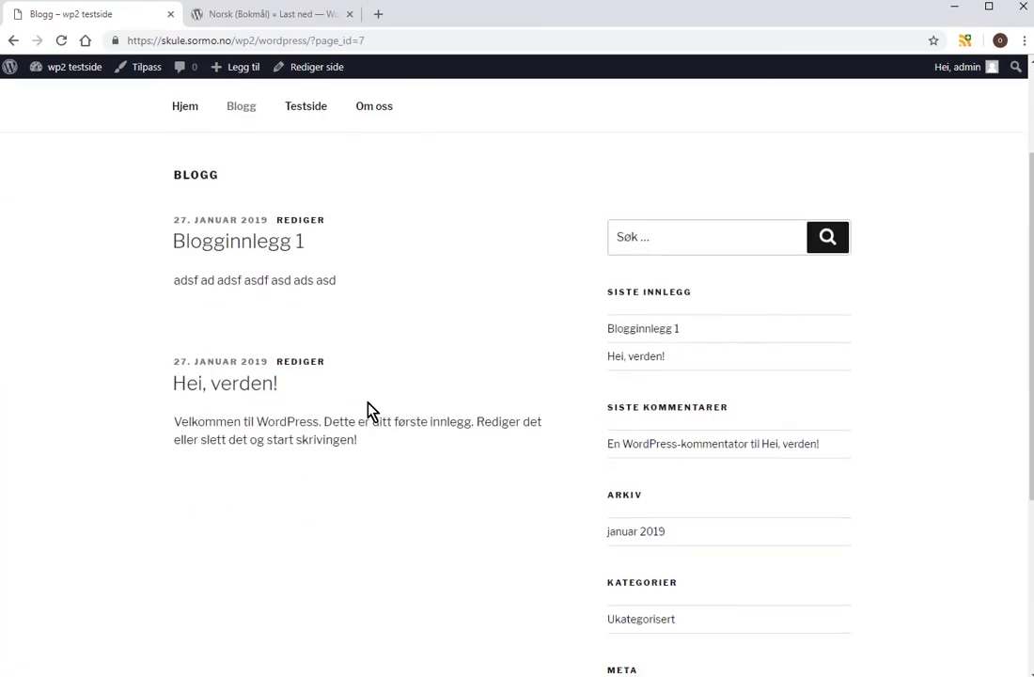
{"action": "scroll", "coordinate": [371, 411], "scroll_direction": "down", "scroll_amount": 3}
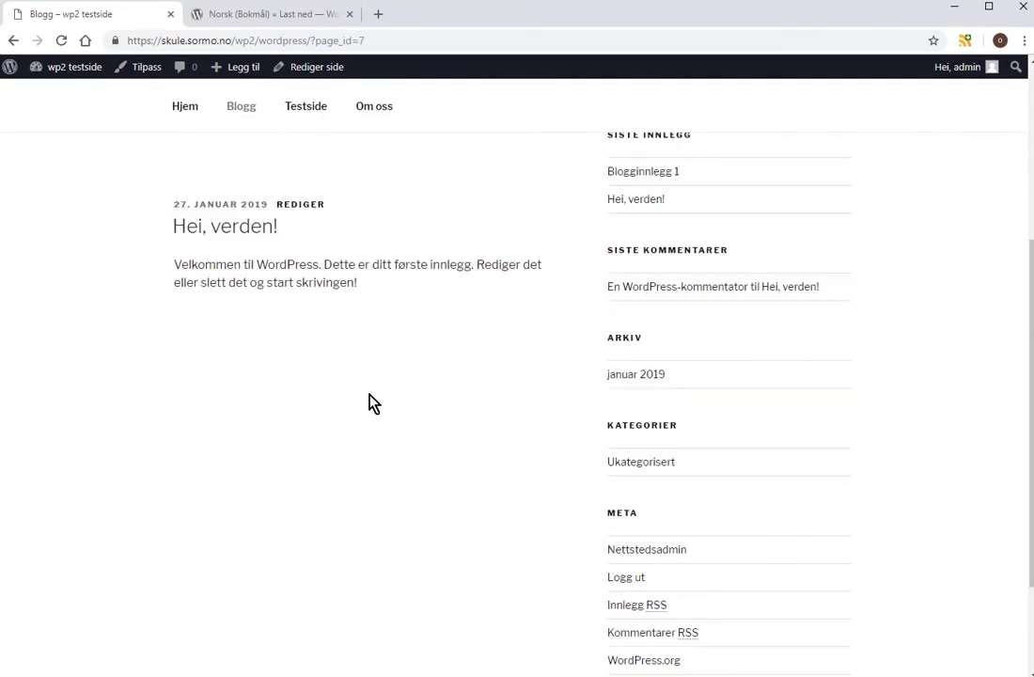
{"action": "scroll", "coordinate": [370, 403], "scroll_direction": "up", "scroll_amount": 3}
{"action": "left_click", "coordinate": [306, 157]}
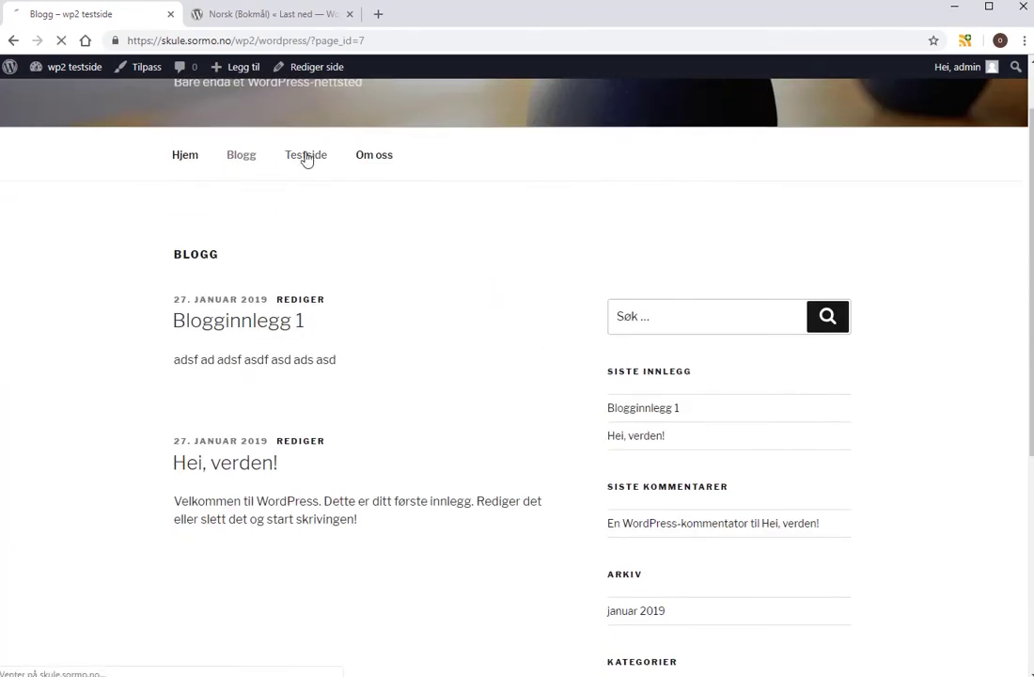
{"action": "left_click", "coordinate": [376, 235]}
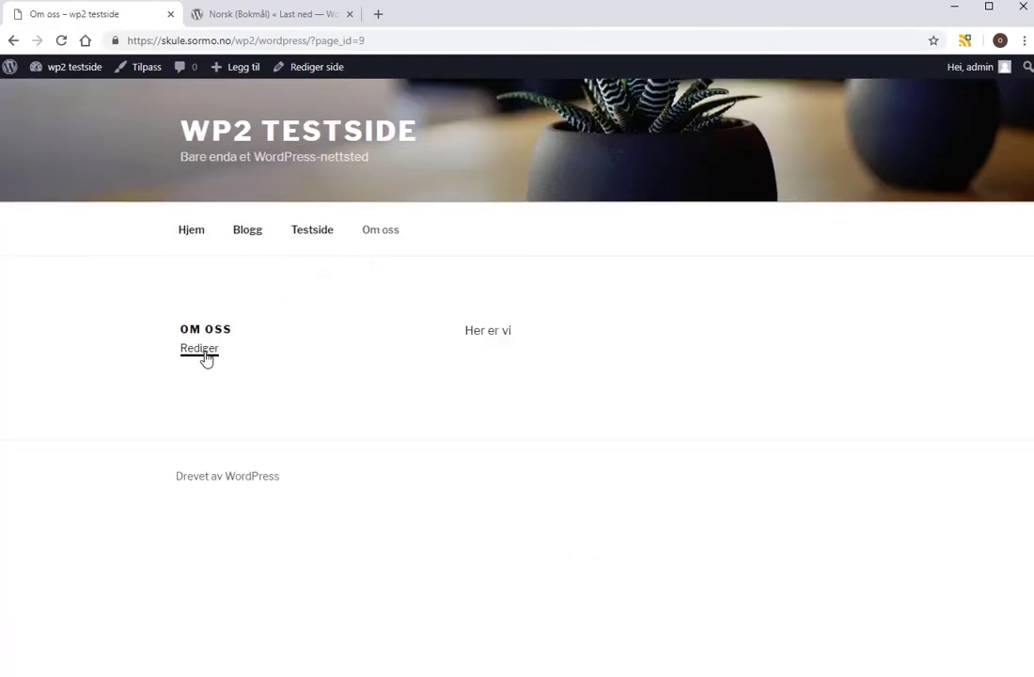
{"action": "left_click", "coordinate": [206, 351]}
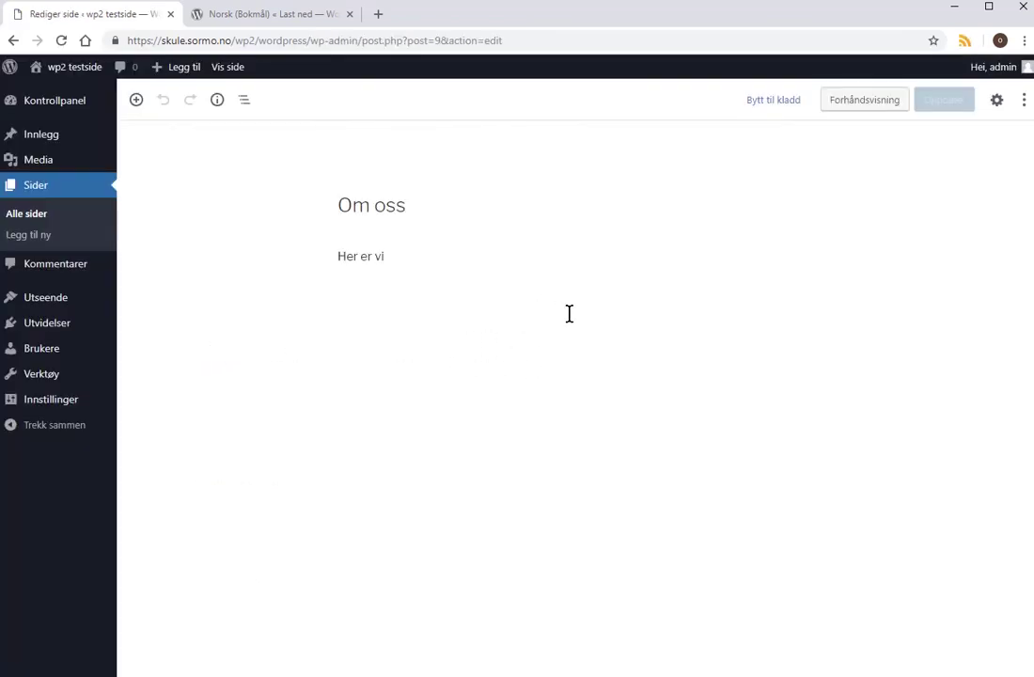
Install and activate Klassisk redigering from Utvidelser > Legg til ny.
{"action": "left_click", "coordinate": [365, 254]}
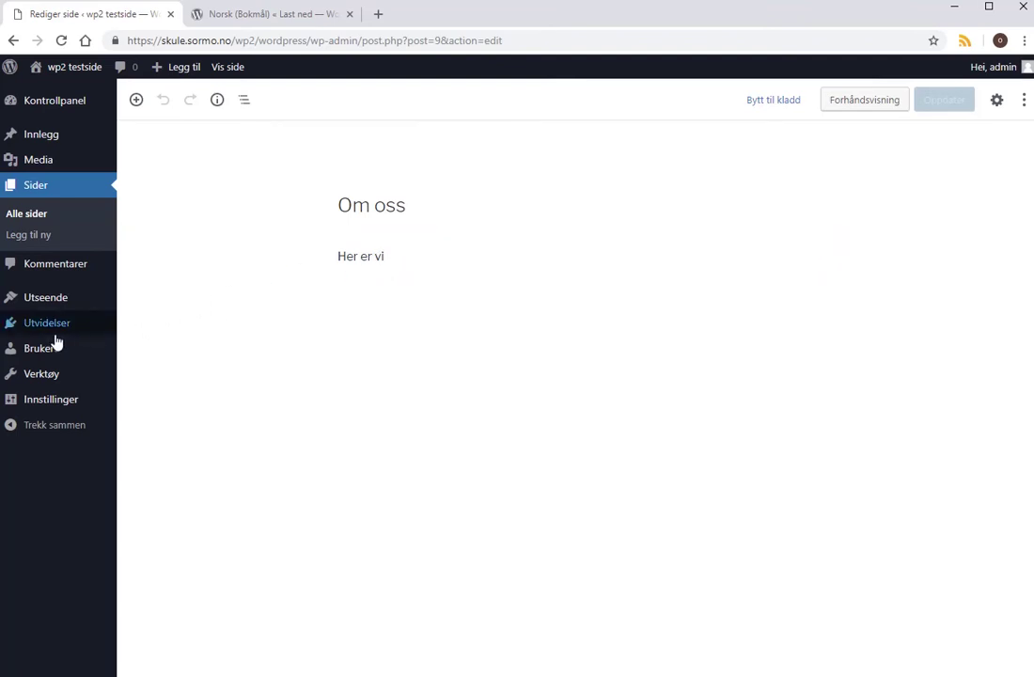
{"action": "mouse_move", "coordinate": [47, 328]}
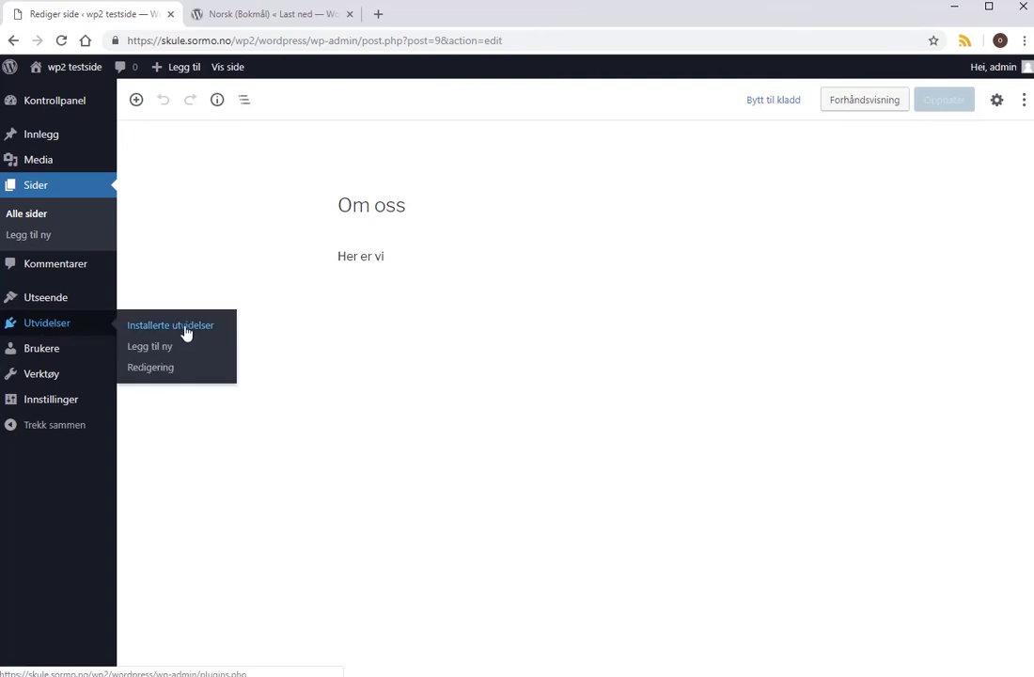
{"action": "left_click", "coordinate": [165, 356]}
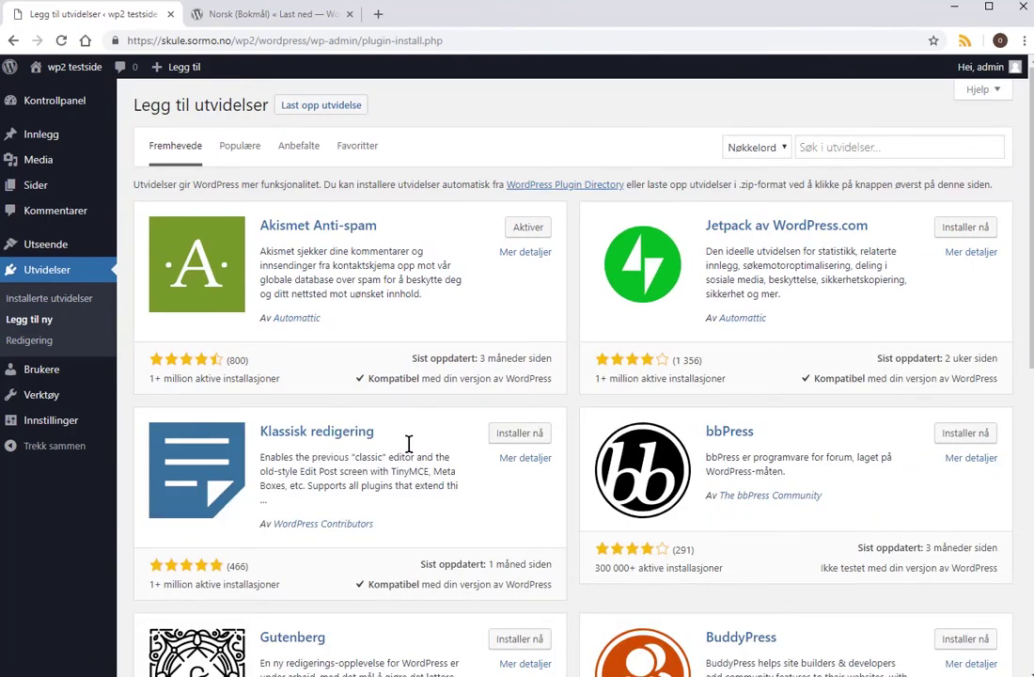
{"action": "scroll", "coordinate": [357, 403], "scroll_direction": "down", "scroll_amount": 1}
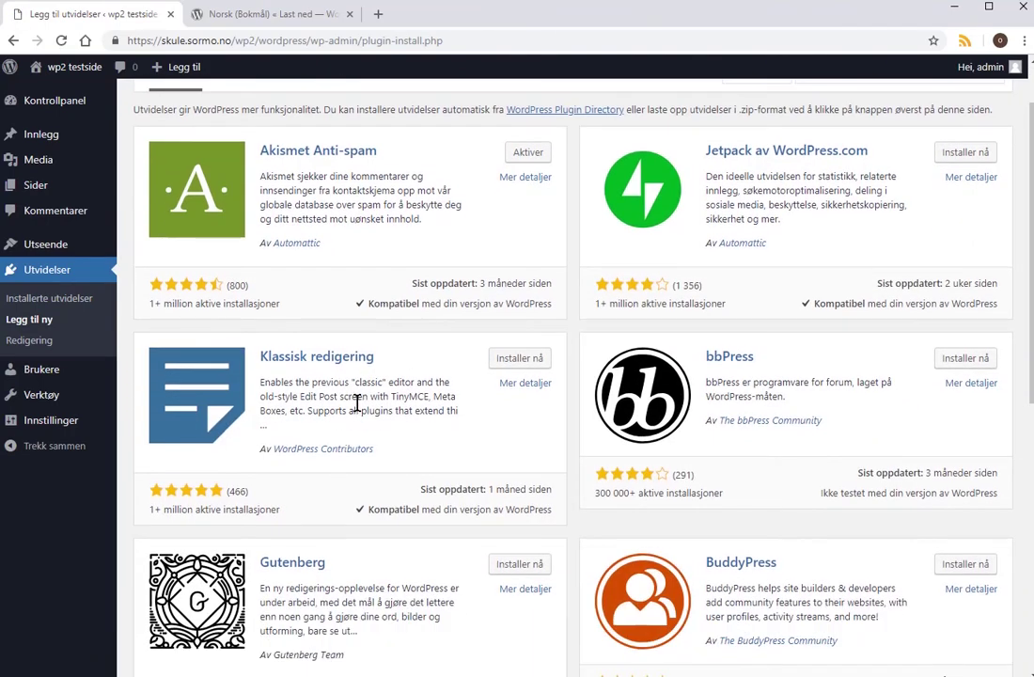
{"action": "left_click", "coordinate": [524, 361]}
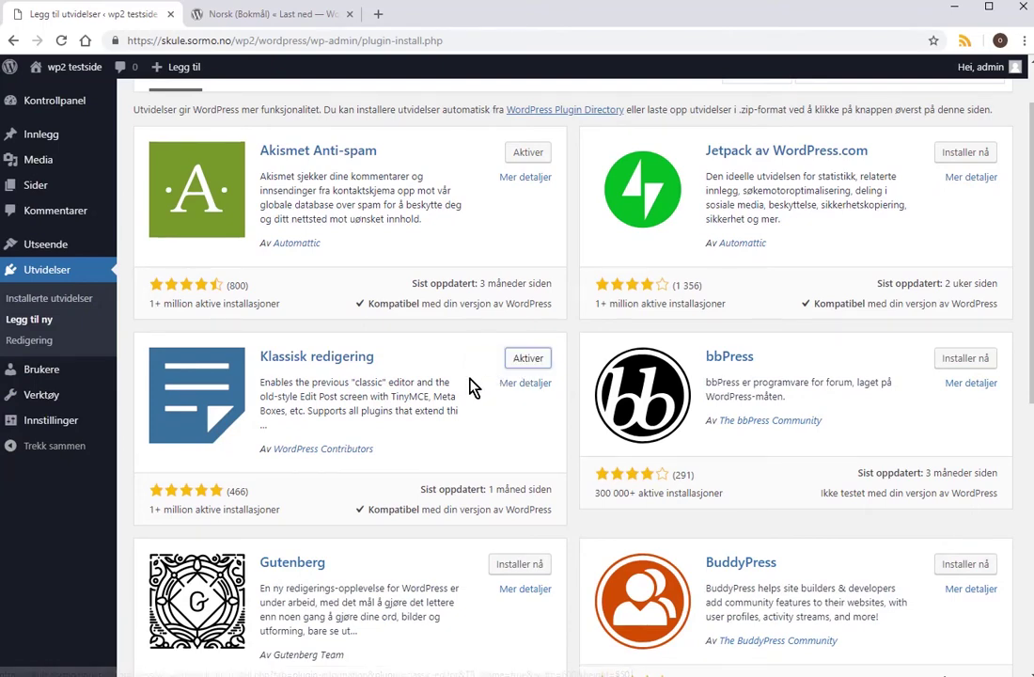
{"action": "left_click", "coordinate": [520, 363]}
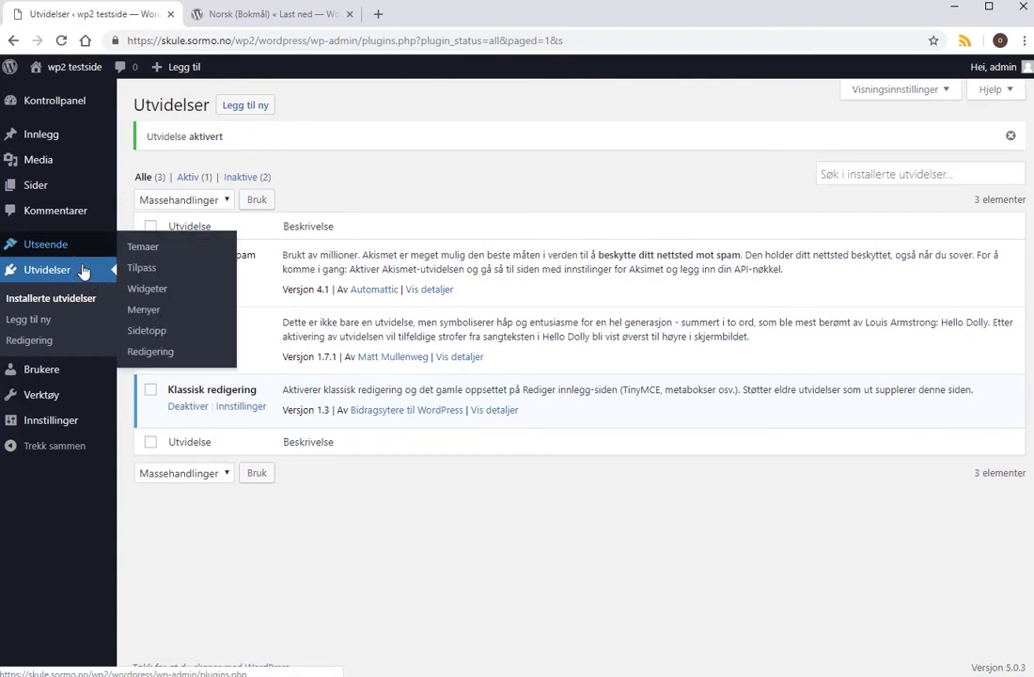
Open Om oss from Sider > Alle sider in the classic editor, then view the live front page.
{"action": "mouse_move", "coordinate": [43, 172]}
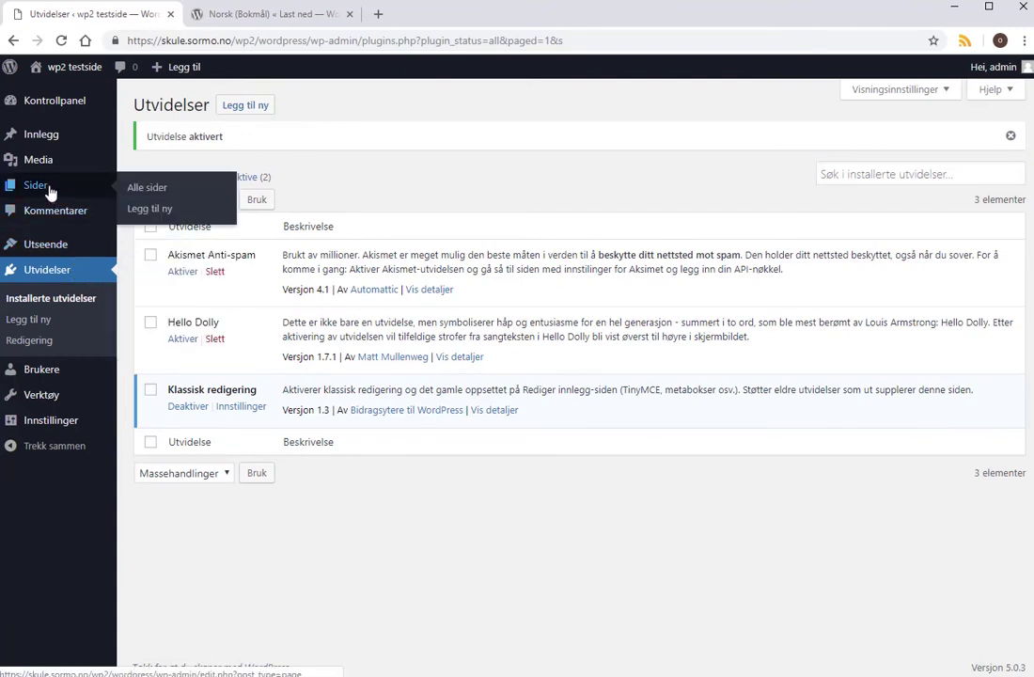
{"action": "left_click", "coordinate": [134, 193]}
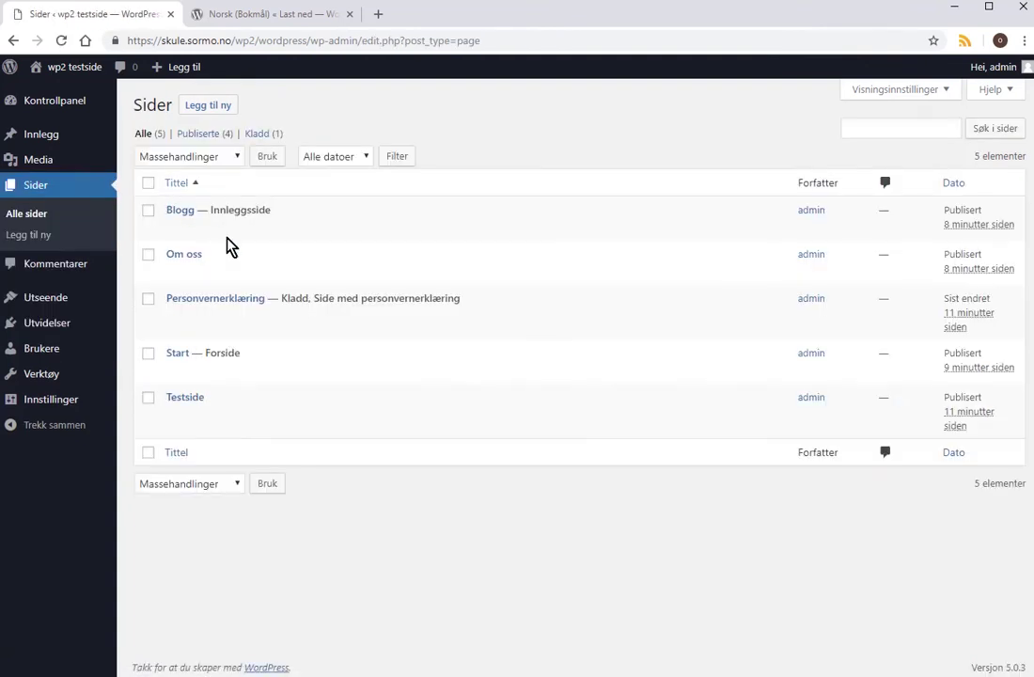
{"action": "left_click", "coordinate": [184, 274]}
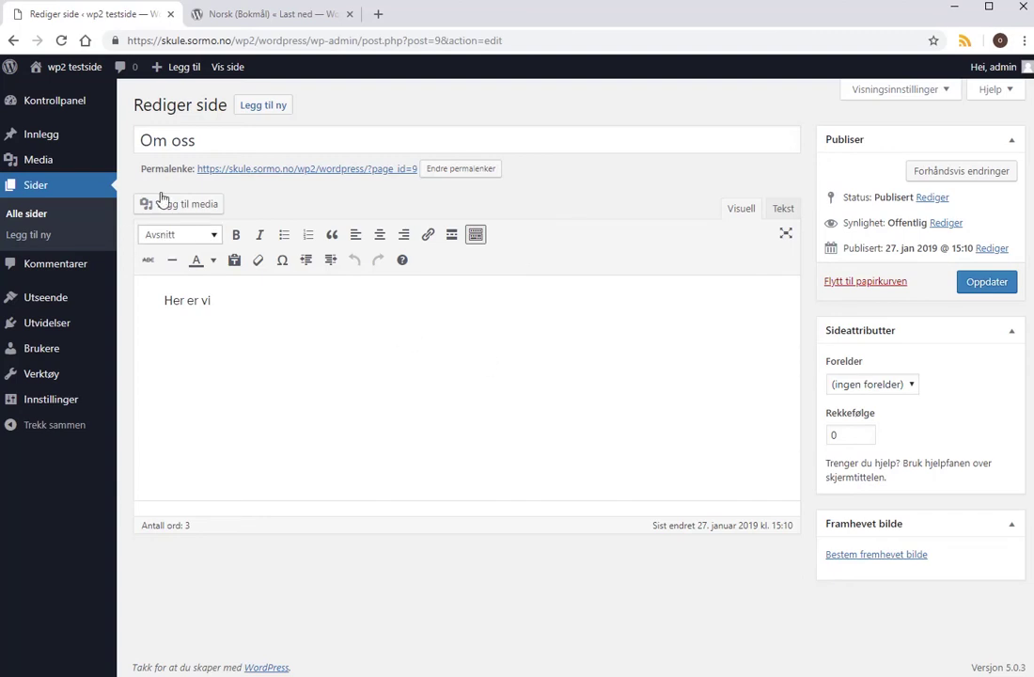
{"action": "mouse_move", "coordinate": [93, 68]}
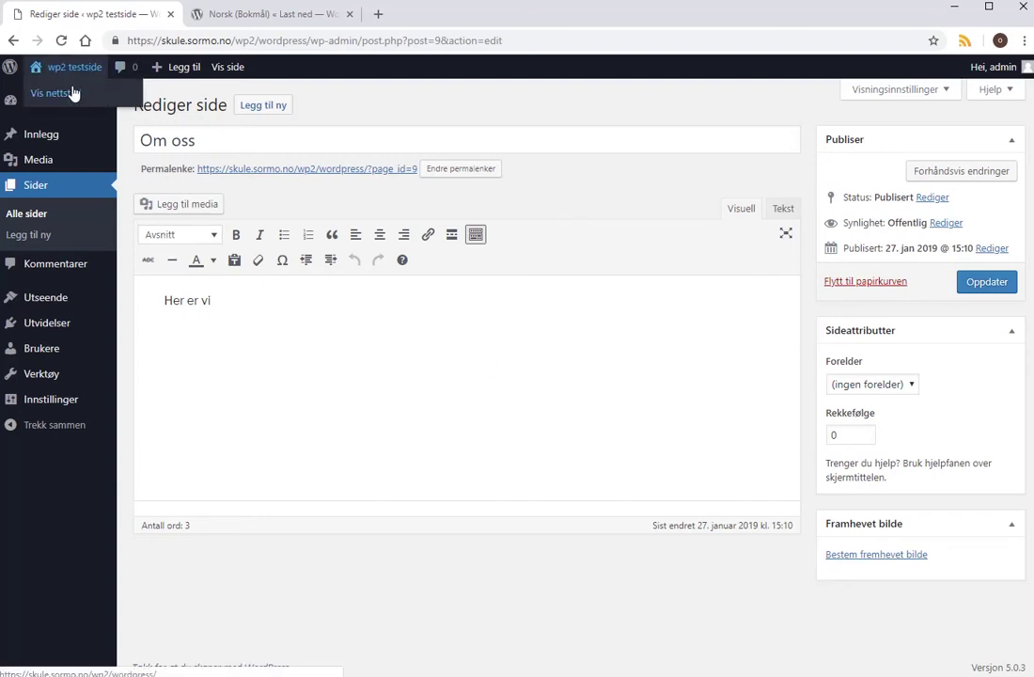
{"action": "left_click", "coordinate": [57, 93]}
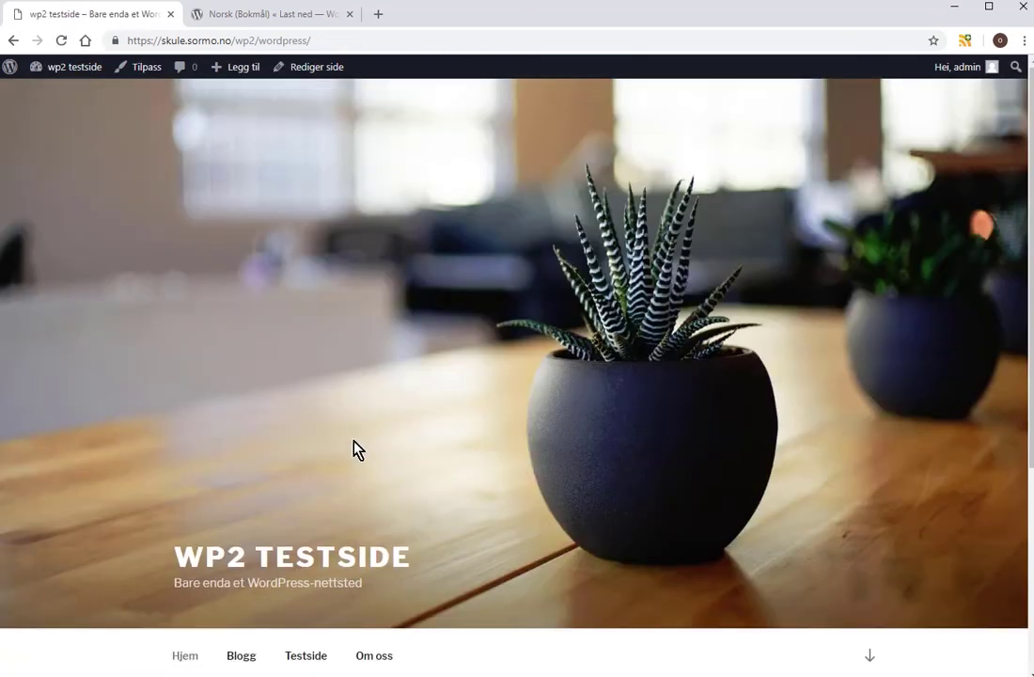
Open Blogg from the Start page menu, showing Blogginnlegg 1 and Hei, verden!
{"action": "scroll", "coordinate": [356, 451], "scroll_direction": "down", "scroll_amount": 3}
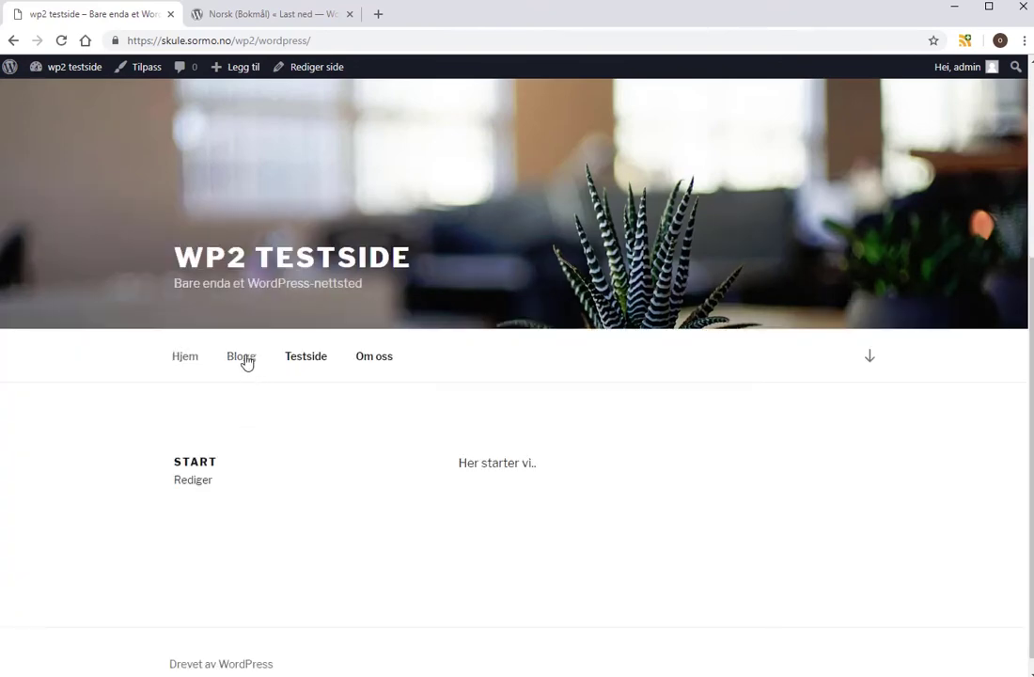
{"action": "left_click", "coordinate": [246, 362]}
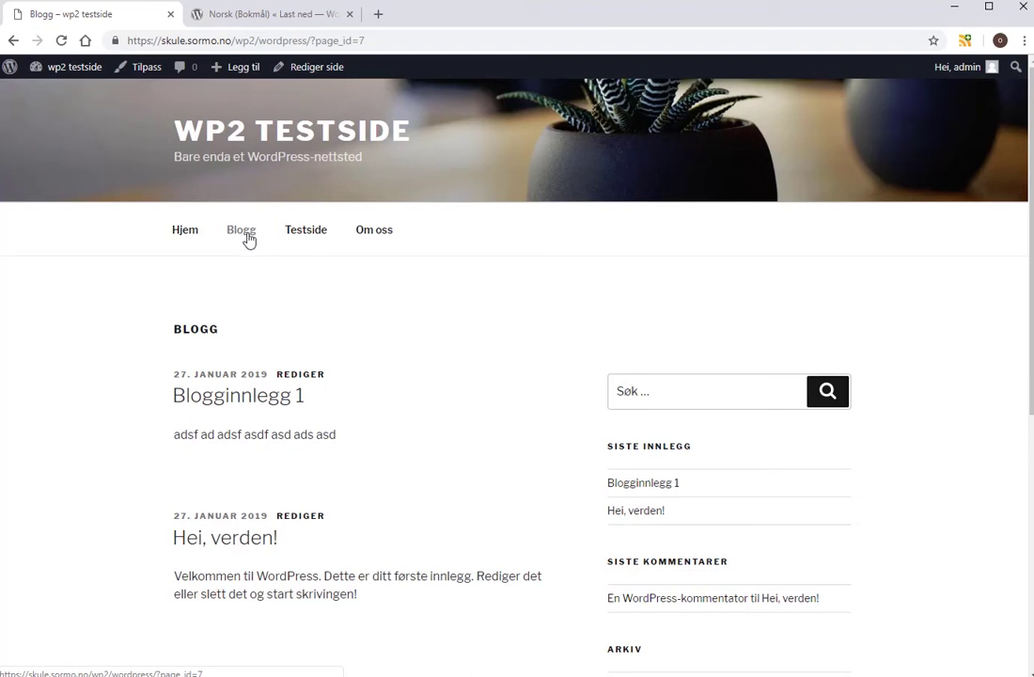
{"action": "scroll", "coordinate": [291, 337], "scroll_direction": "down", "scroll_amount": 1}
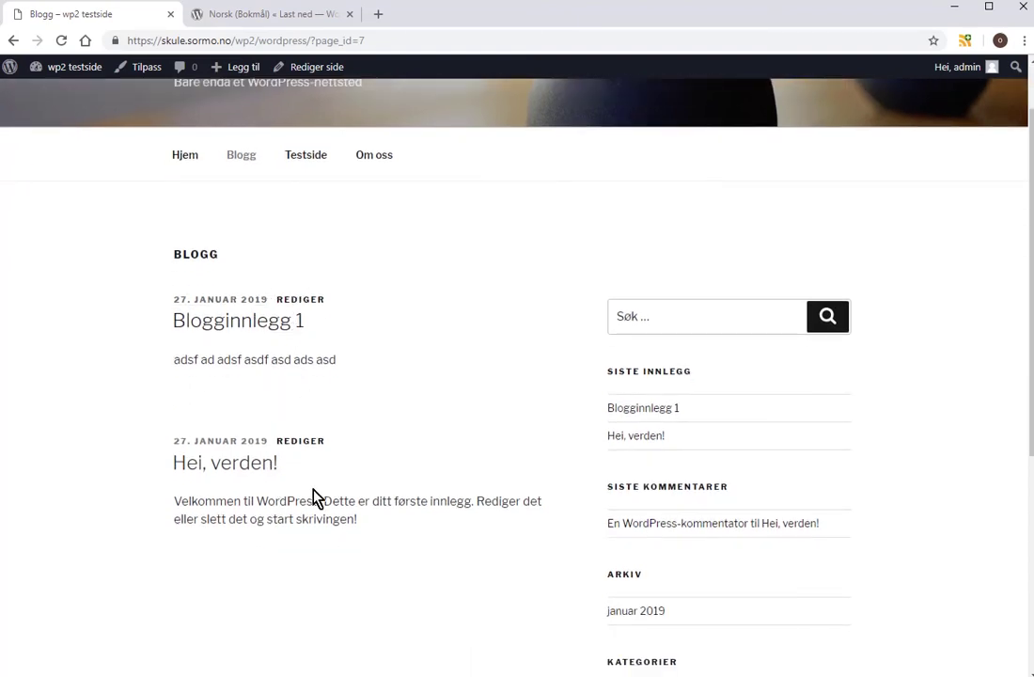
{"action": "scroll", "coordinate": [300, 431], "scroll_direction": "up", "scroll_amount": 1}
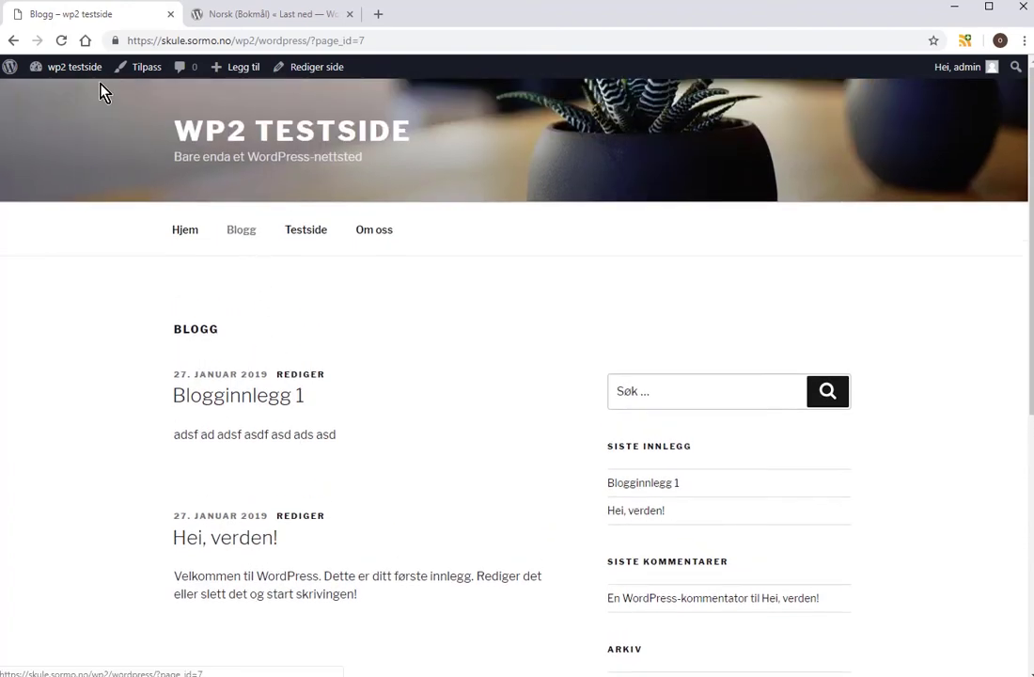
From Kontrollpanel, open Innlegg > Kategorier, showing only Ukategorisert with 2 posts.
{"action": "mouse_move", "coordinate": [75, 67]}
{"action": "left_click", "coordinate": [71, 97]}
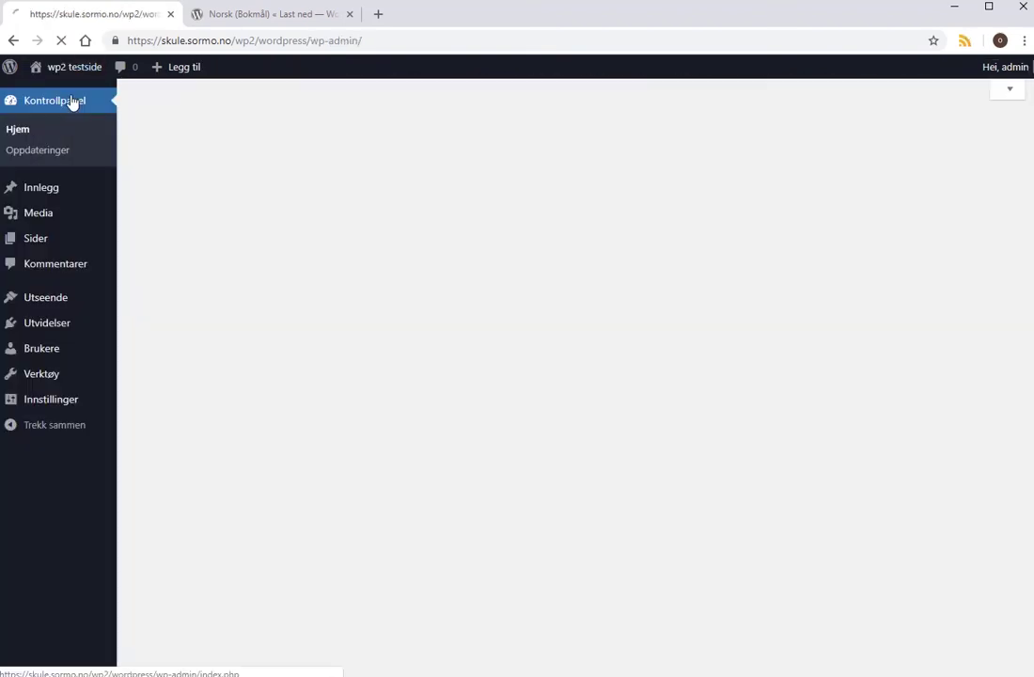
{"action": "left_click", "coordinate": [49, 191]}
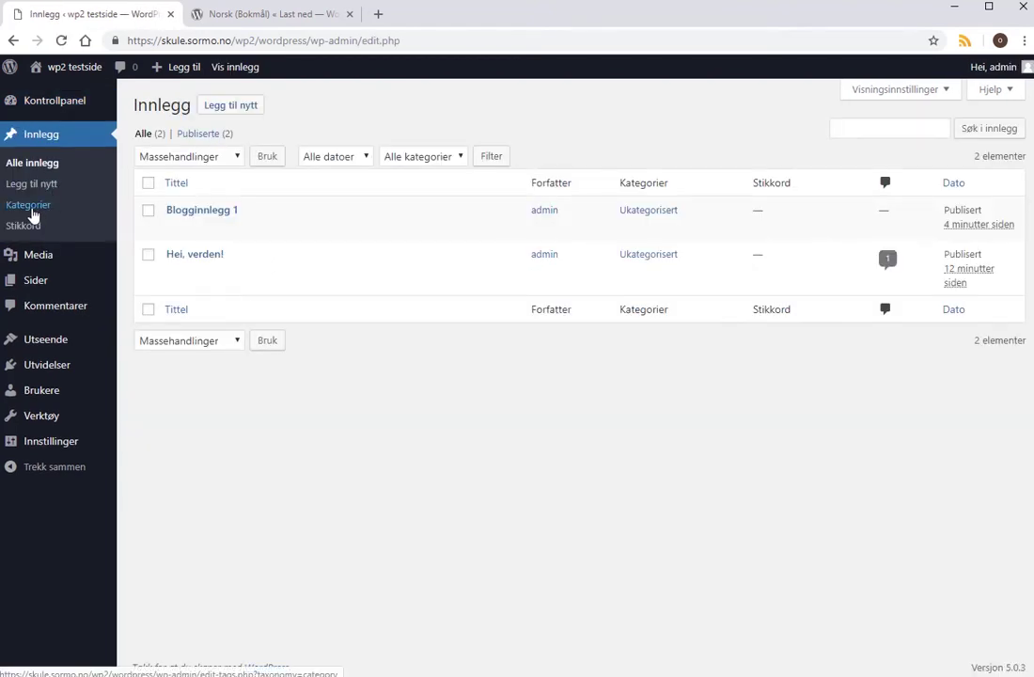
{"action": "left_click", "coordinate": [31, 209]}
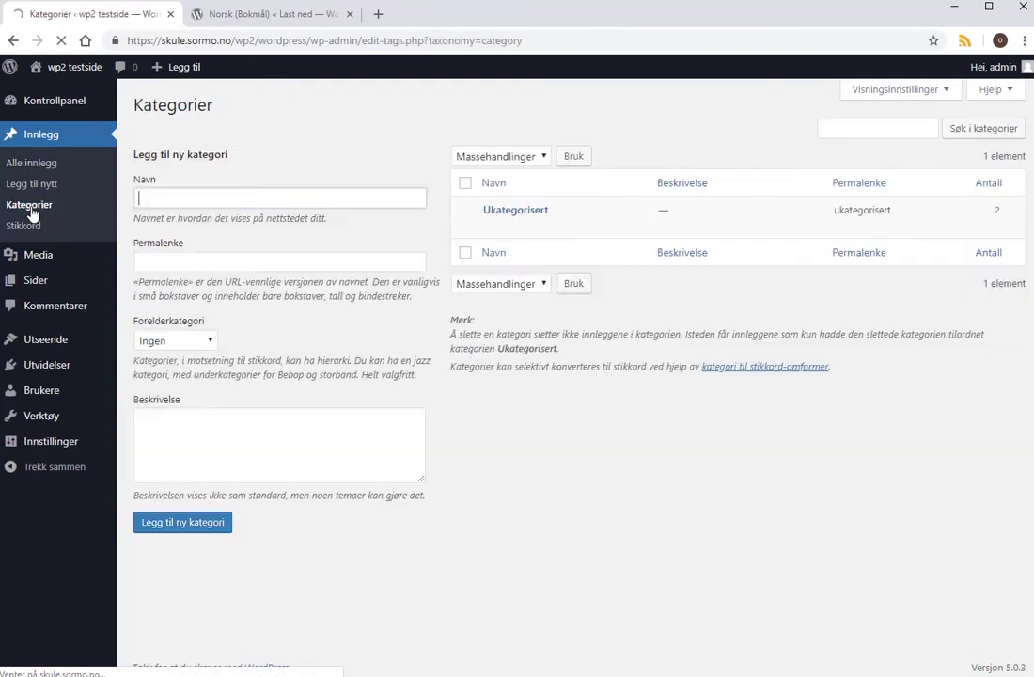
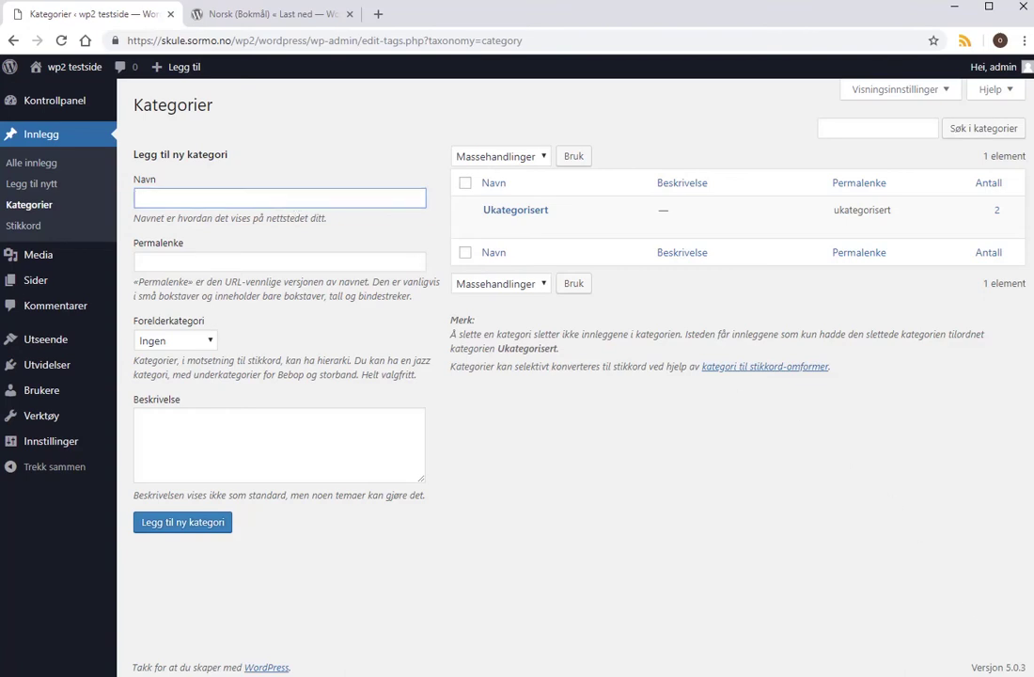
Create the post categories Nyheter, Medlemmer and Styret under Innlegg > Kategorier.
{"action": "left_click", "coordinate": [257, 194]}
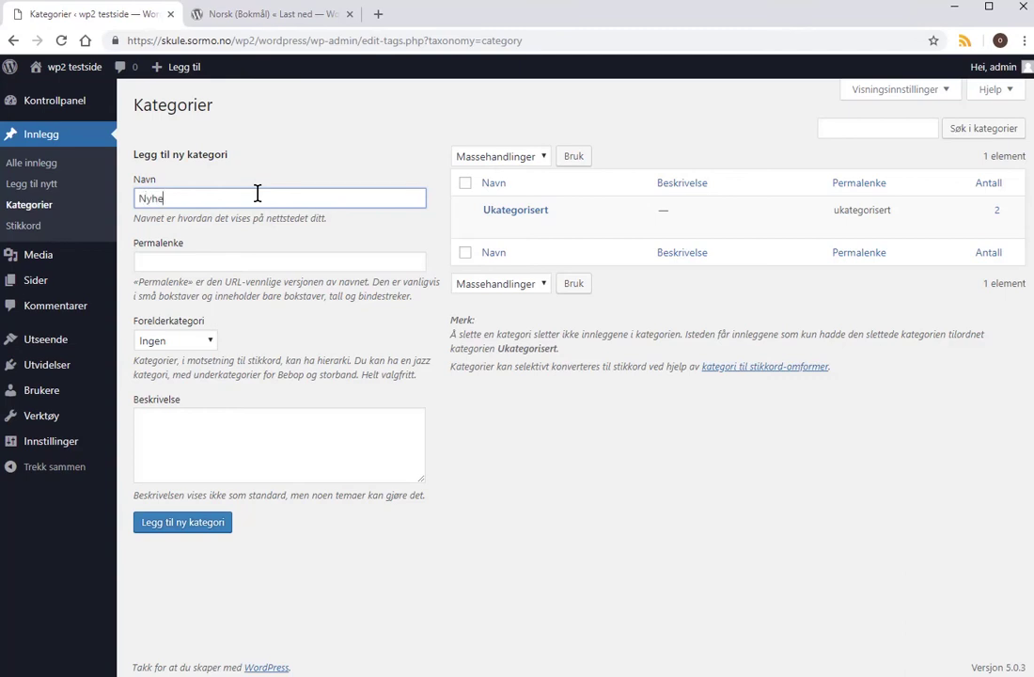
{"action": "left_click", "coordinate": [179, 529]}
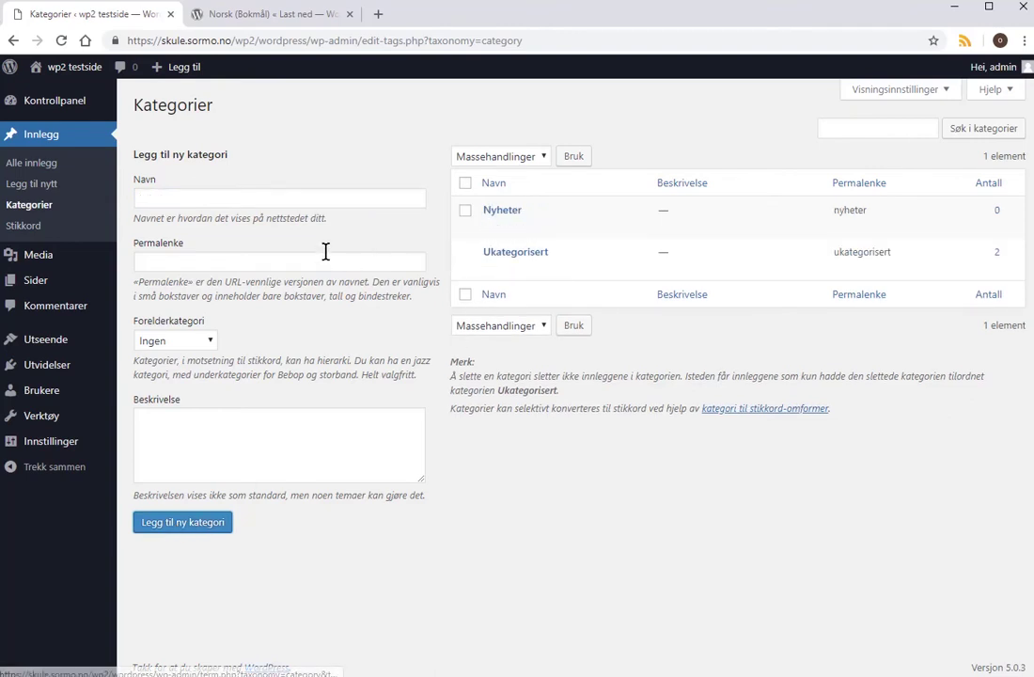
{"action": "left_click", "coordinate": [254, 200]}
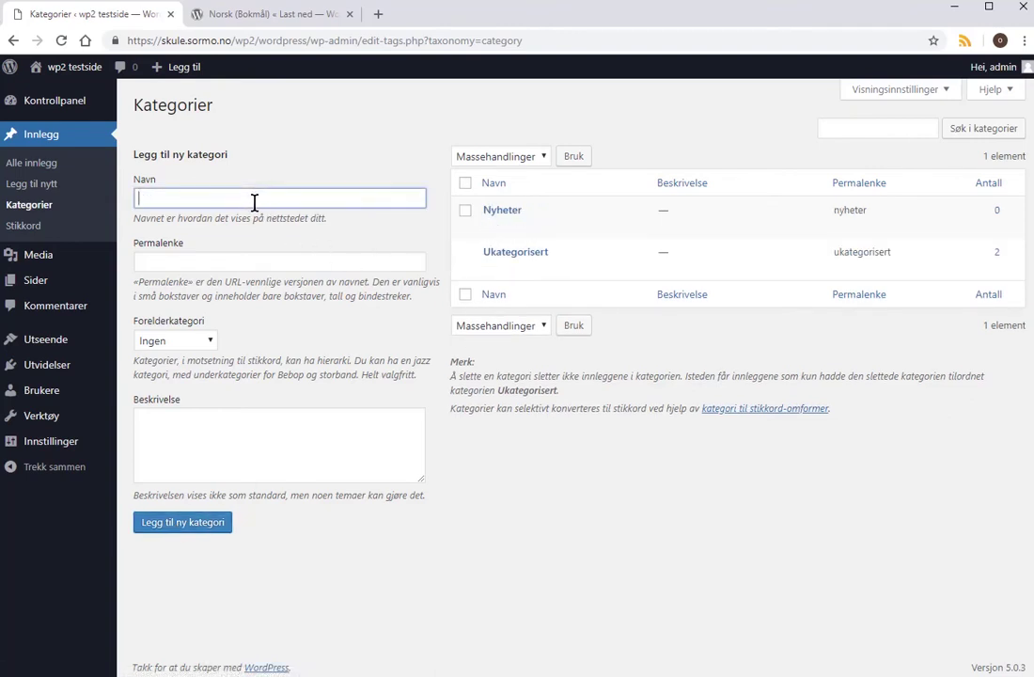
{"action": "type", "text": "Medlemmer"}
{"action": "left_click", "coordinate": [207, 532]}
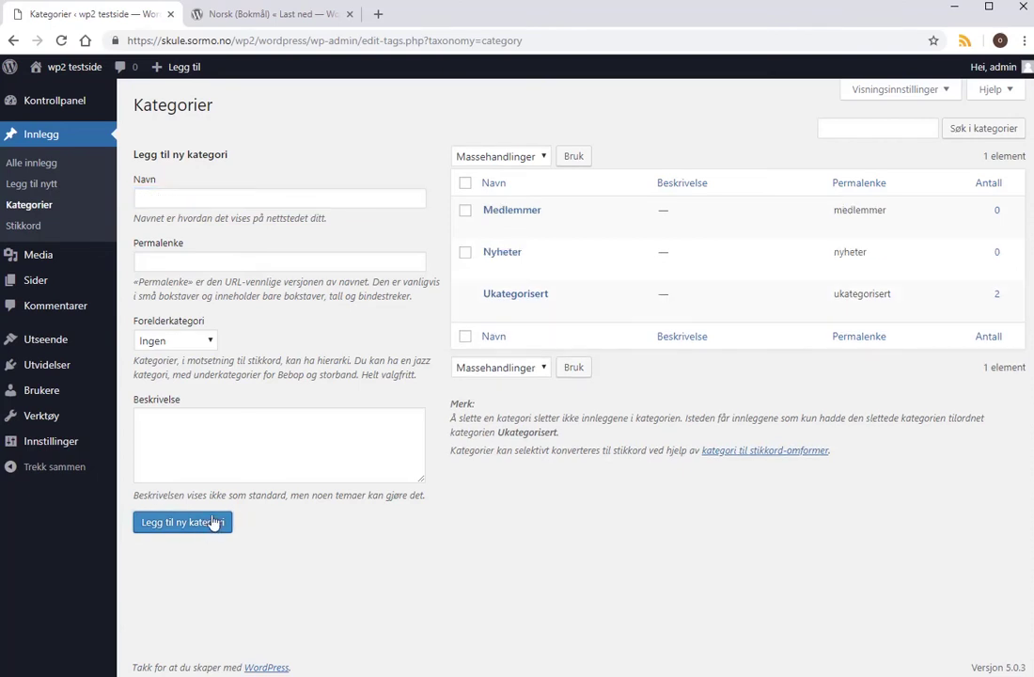
{"action": "left_click", "coordinate": [244, 203]}
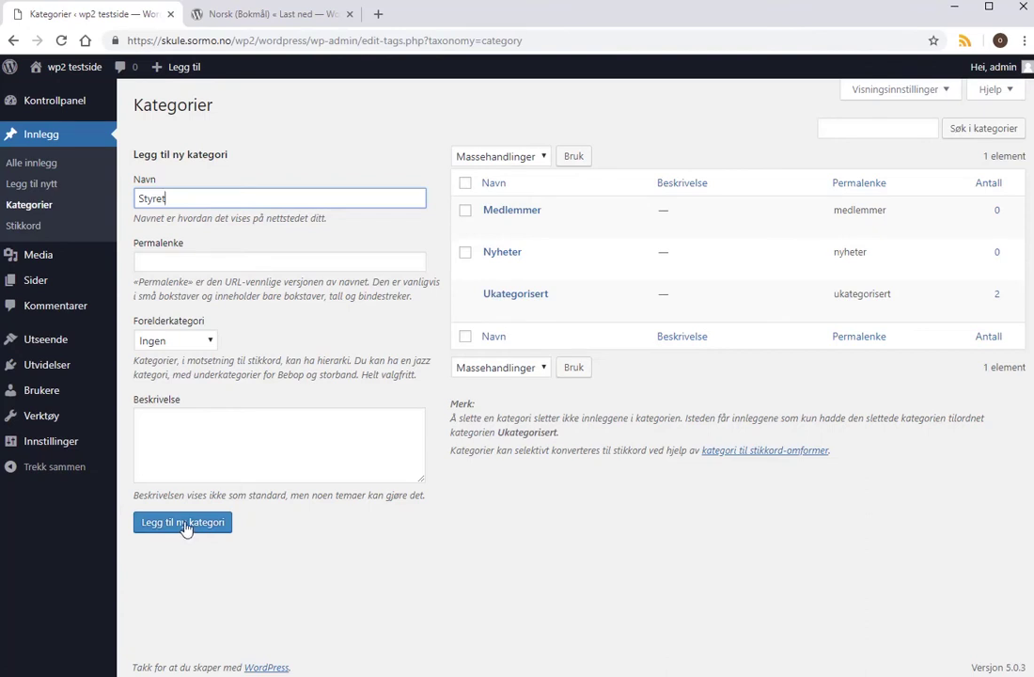
{"action": "left_click", "coordinate": [183, 523]}
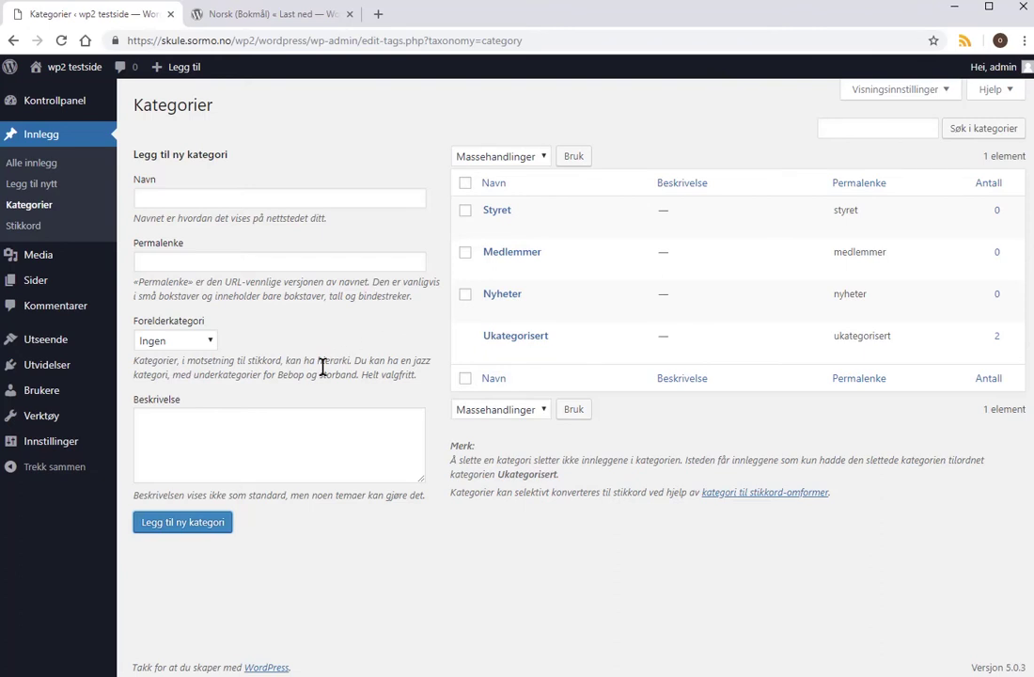
Start a new post titled 'Blogginnlegg 2' with body text 'Styret sier...'.
{"action": "left_click", "coordinate": [40, 184]}
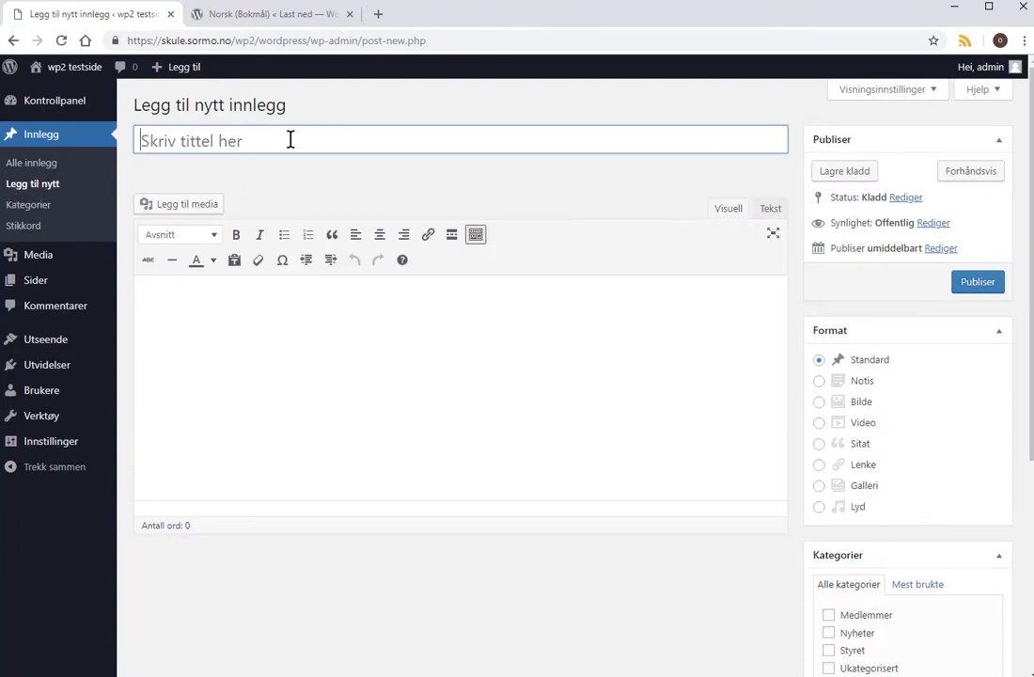
{"action": "type", "text": "b"}
{"action": "key", "text": "BackSpace"}
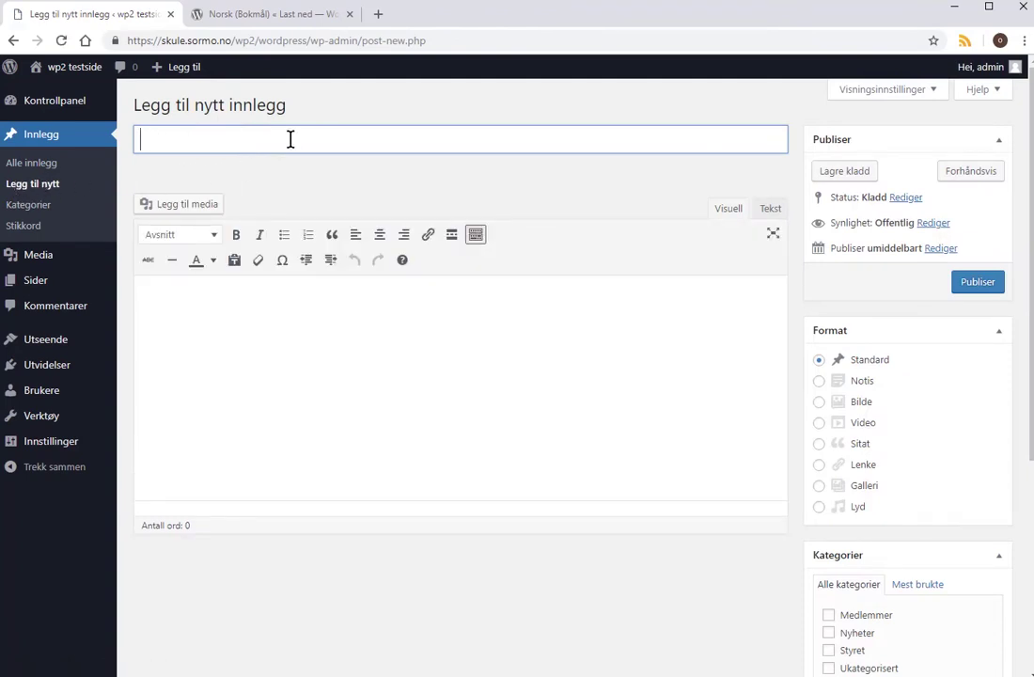
{"action": "type", "text": "Blokk"}
{"action": "type", "text": "ogginnle"}
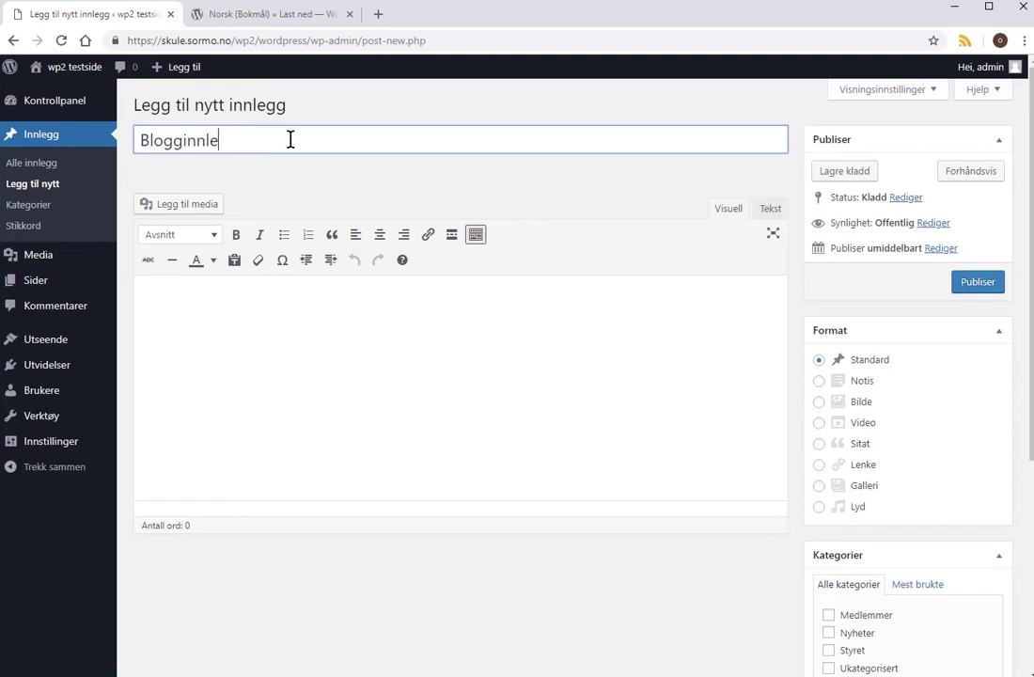
{"action": "type", "text": "gg 2"}
{"action": "left_click", "coordinate": [279, 306]}
{"action": "type", "text": "St"}
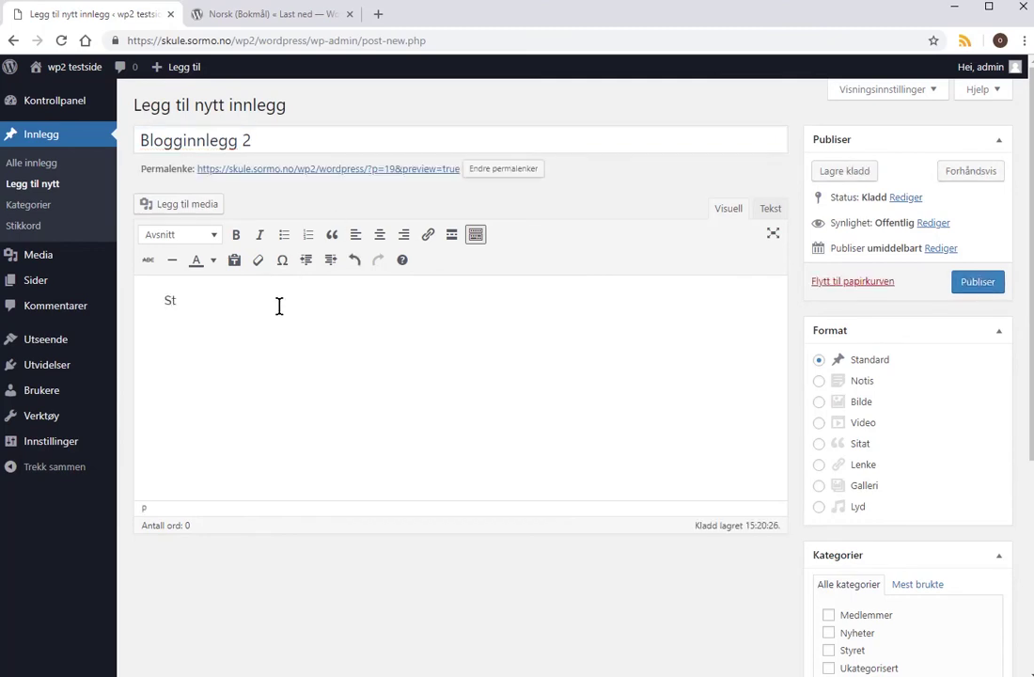
{"action": "type", "text": "yret sler..."}
File the post under the Styret category and publish it.
{"action": "scroll", "coordinate": [988, 376], "scroll_direction": "down", "scroll_amount": 3}
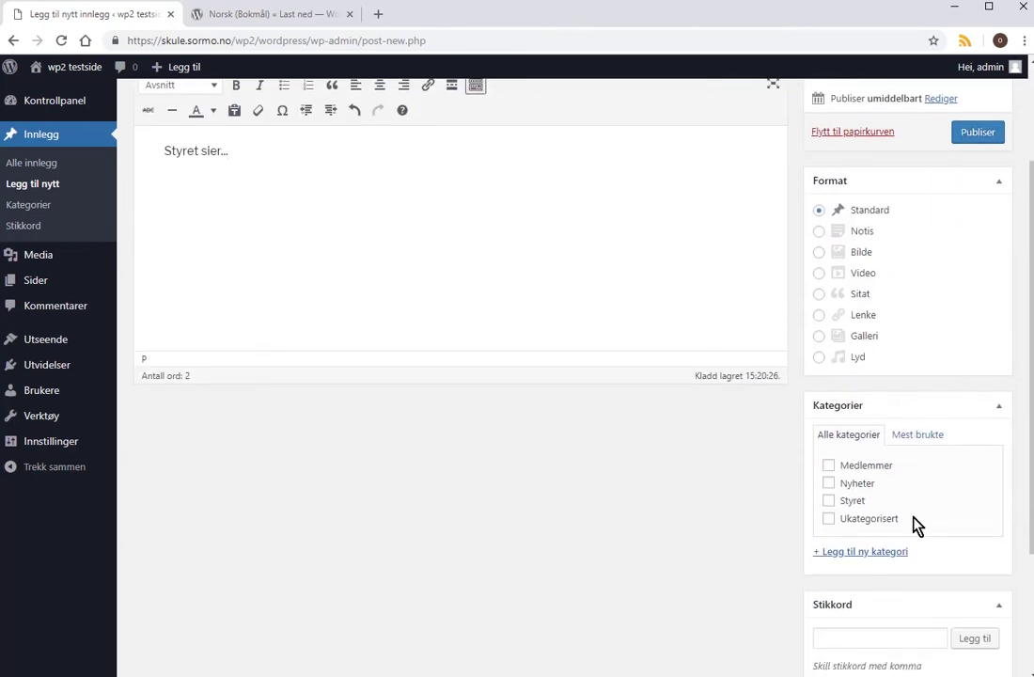
{"action": "left_click", "coordinate": [828, 501]}
{"action": "scroll", "coordinate": [508, 400], "scroll_direction": "up", "scroll_amount": 3}
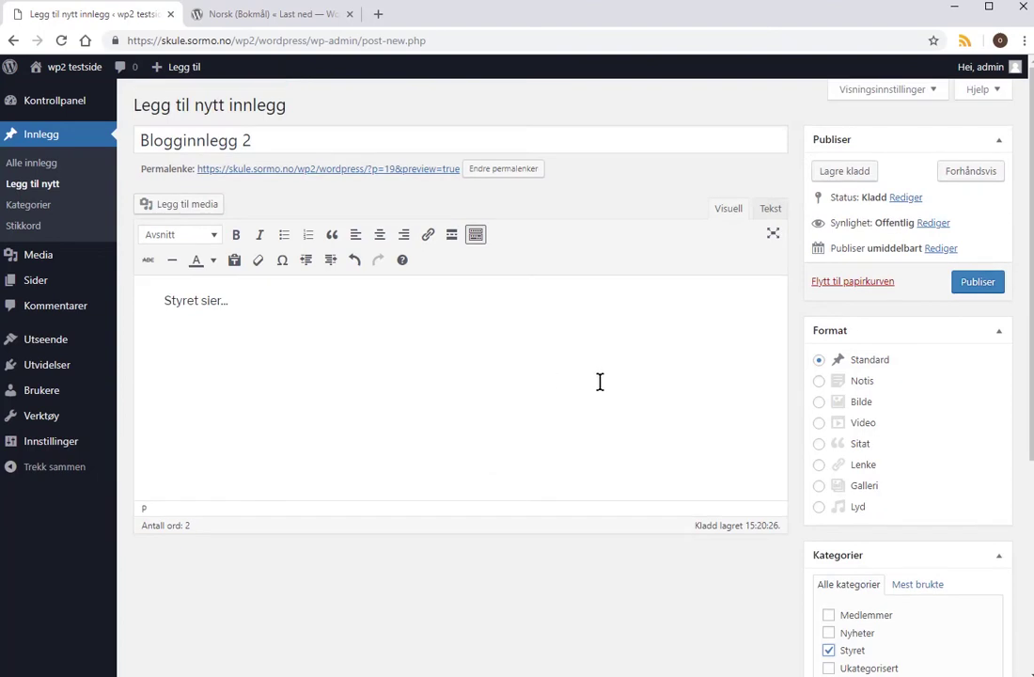
{"action": "left_click", "coordinate": [983, 288]}
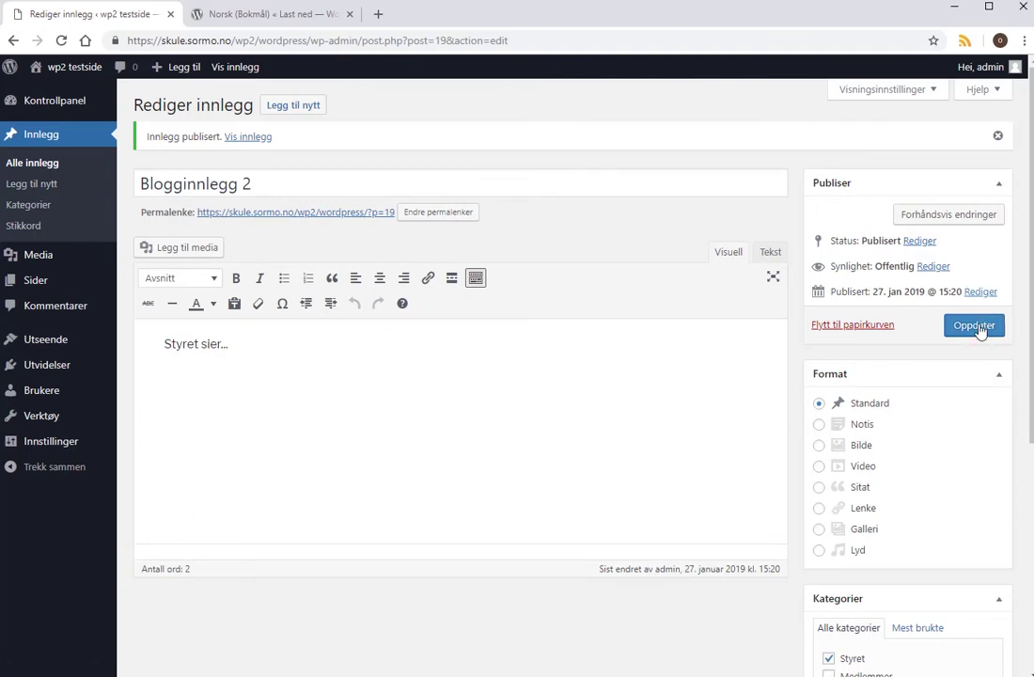
Publish a post 'Medlemskontigent' with body 'Betal nå..' in the Medlemmer category.
{"action": "left_click", "coordinate": [300, 106]}
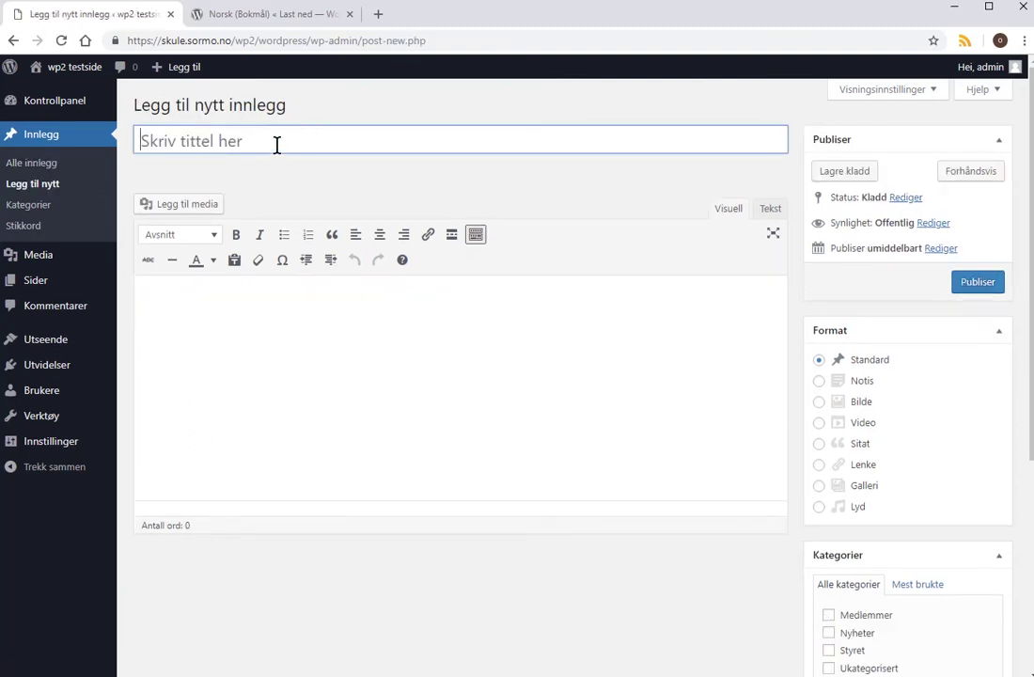
{"action": "type", "text": "M"}
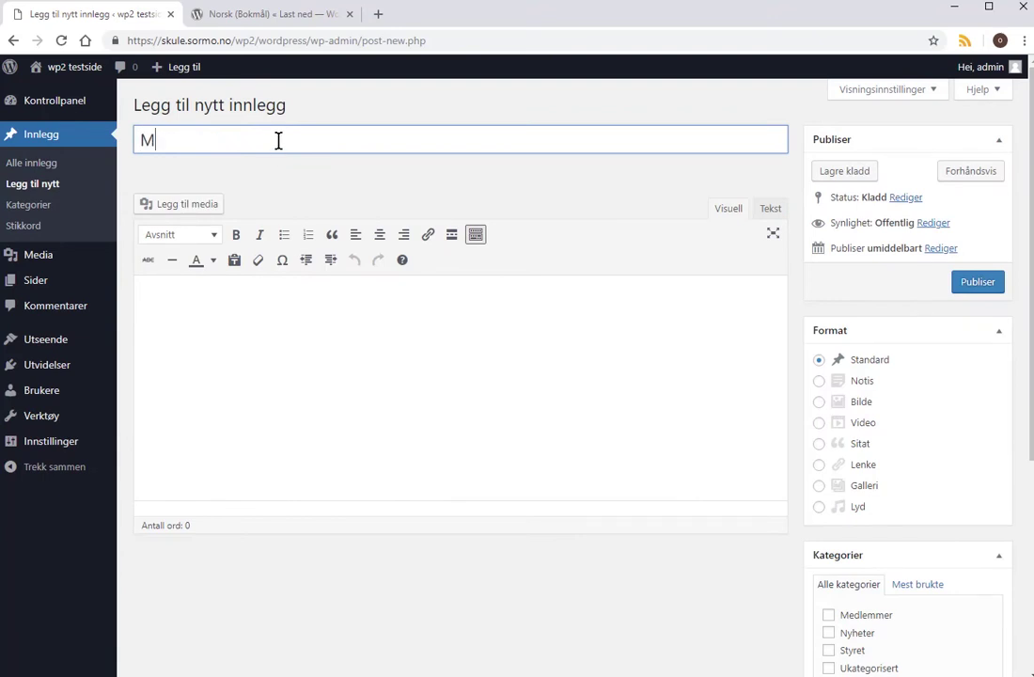
{"action": "type", "text": "edlemskontigent"}
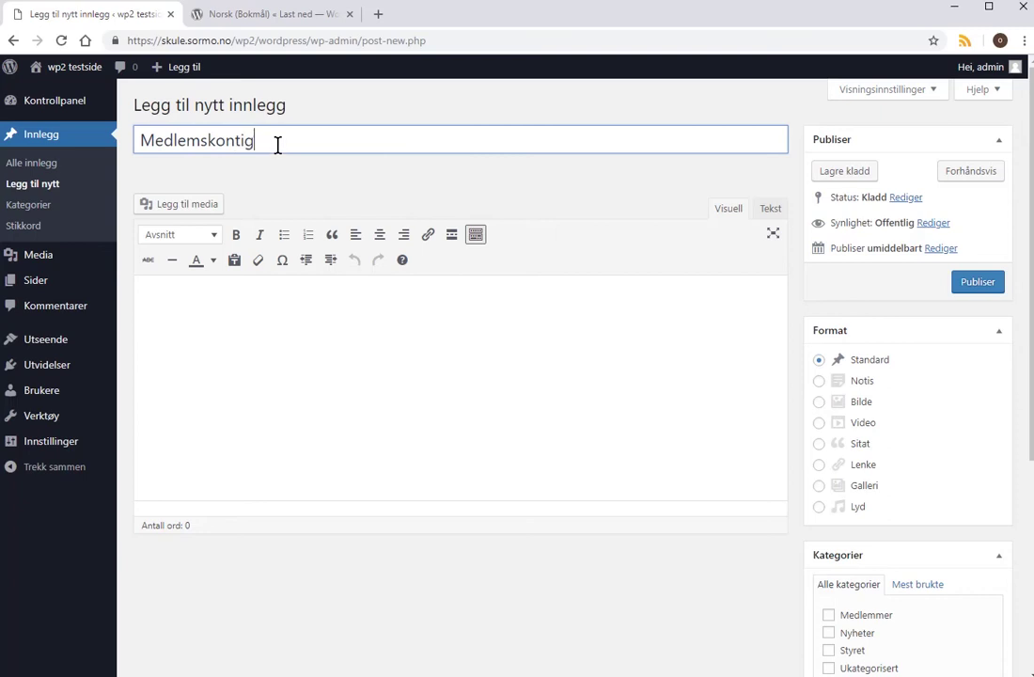
{"action": "left_click", "coordinate": [279, 290]}
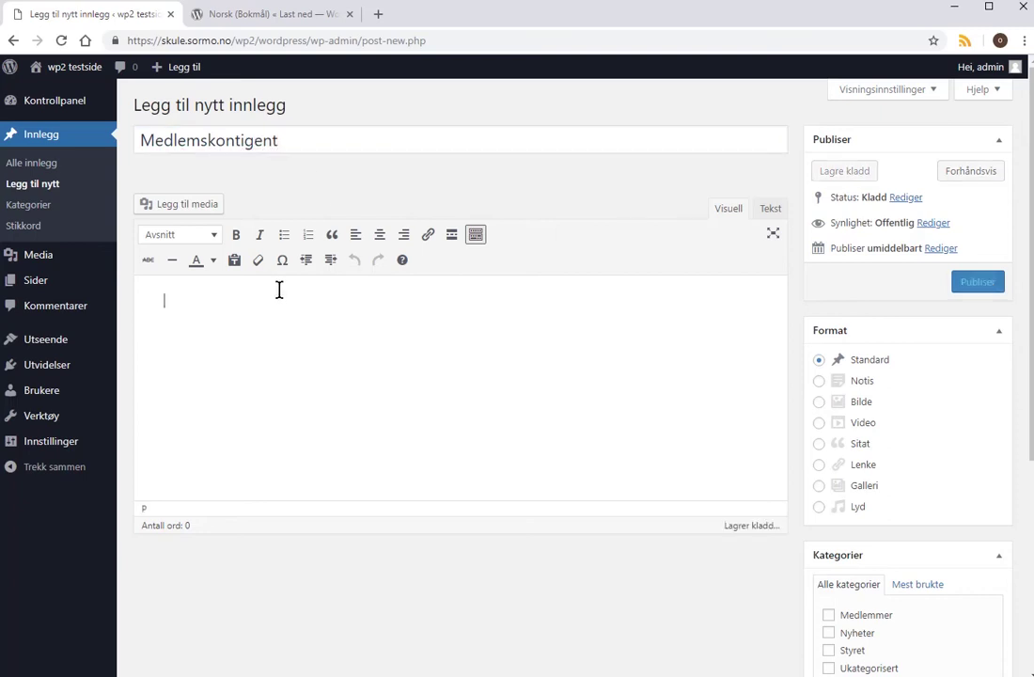
{"action": "type", "text": "Betal nå.."}
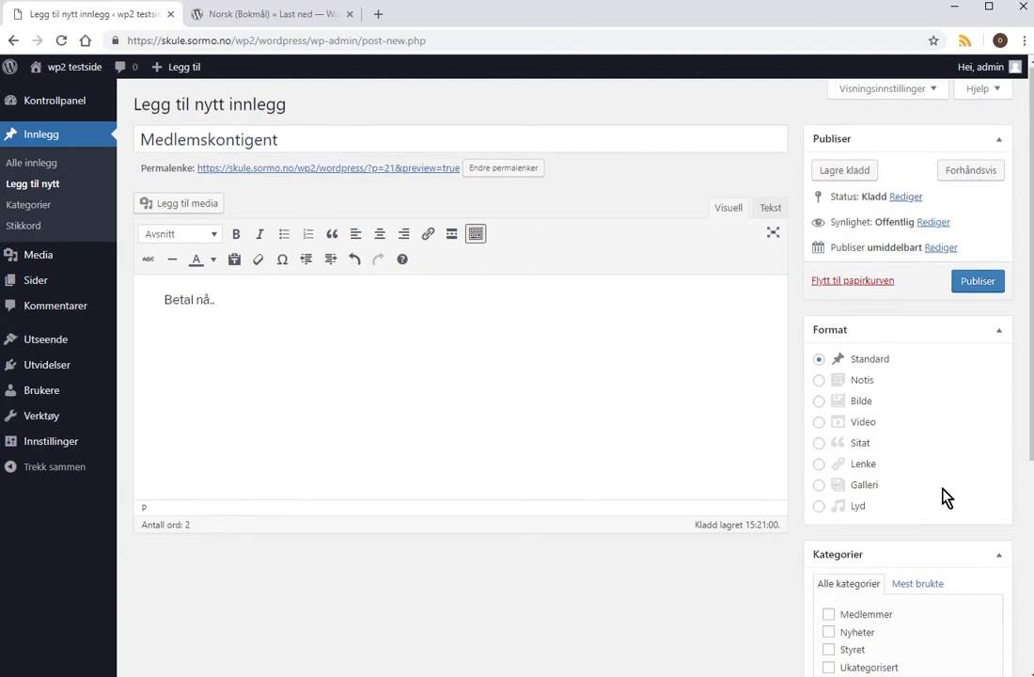
{"action": "scroll", "coordinate": [905, 527], "scroll_direction": "down", "scroll_amount": 2}
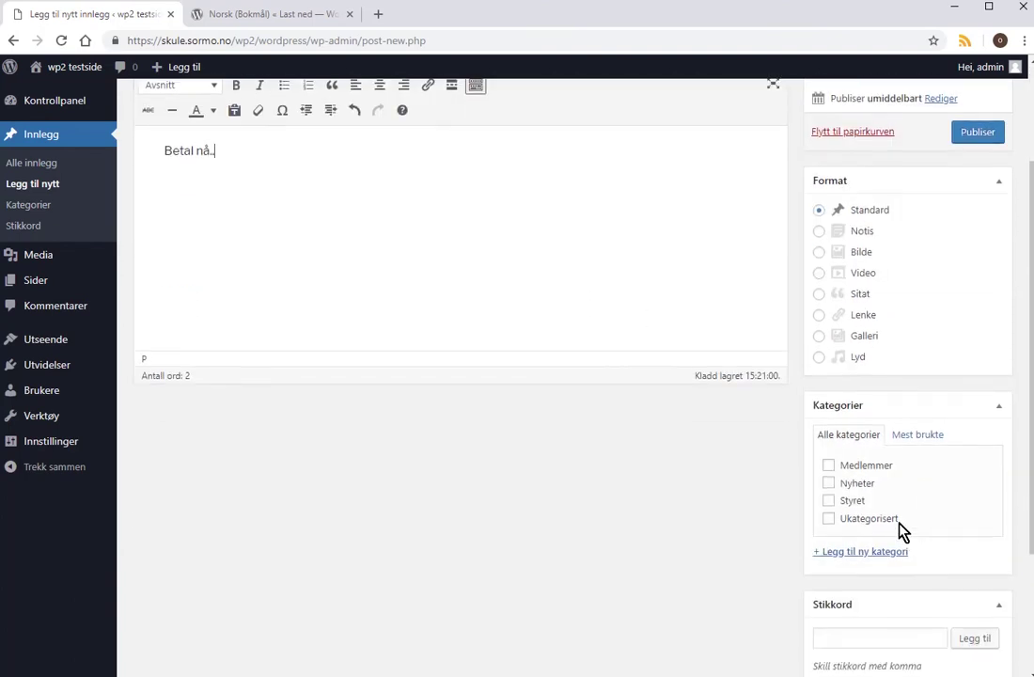
{"action": "left_click", "coordinate": [829, 466]}
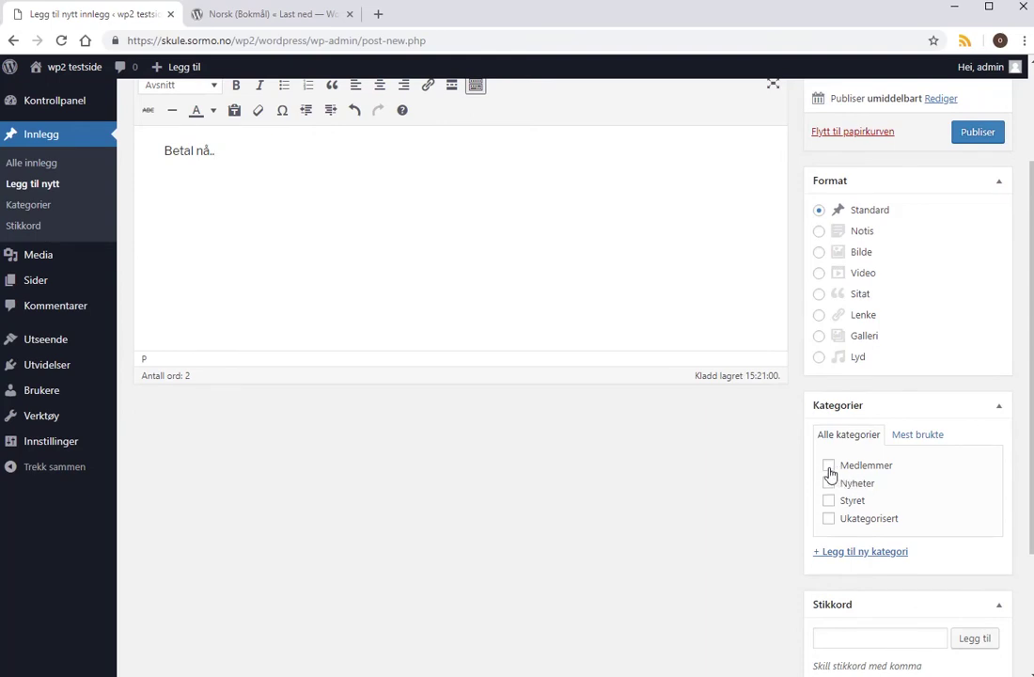
{"action": "left_click", "coordinate": [986, 141]}
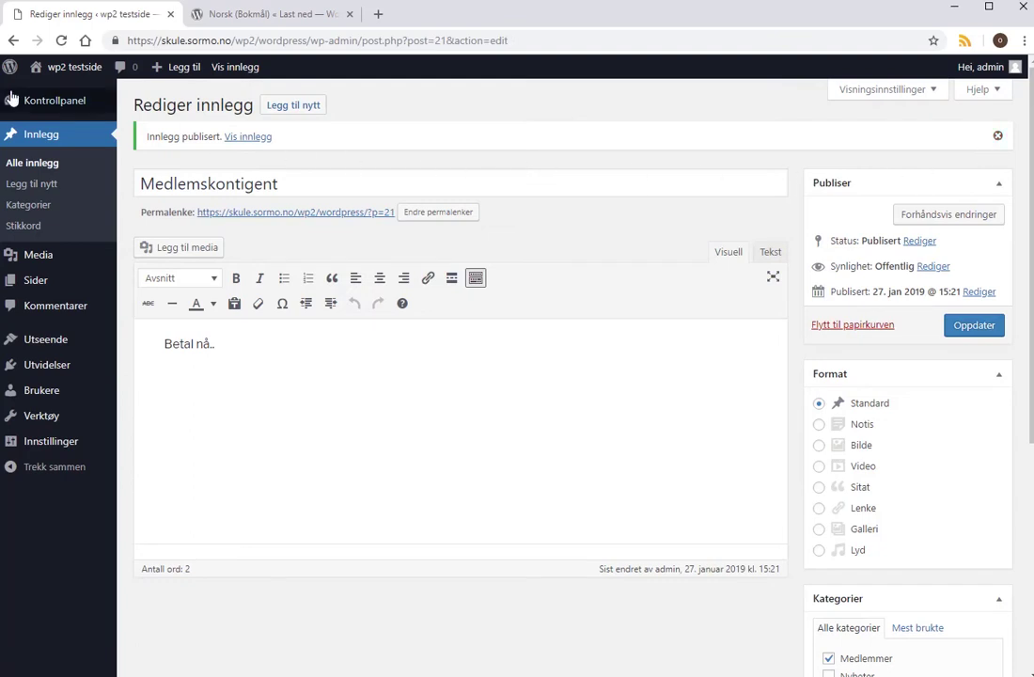
View the public Blogg page listing Medlemskontigent, Blogginnlegg 2, Blogginnlegg 1 and Hei, verden!
{"action": "mouse_move", "coordinate": [75, 98]}
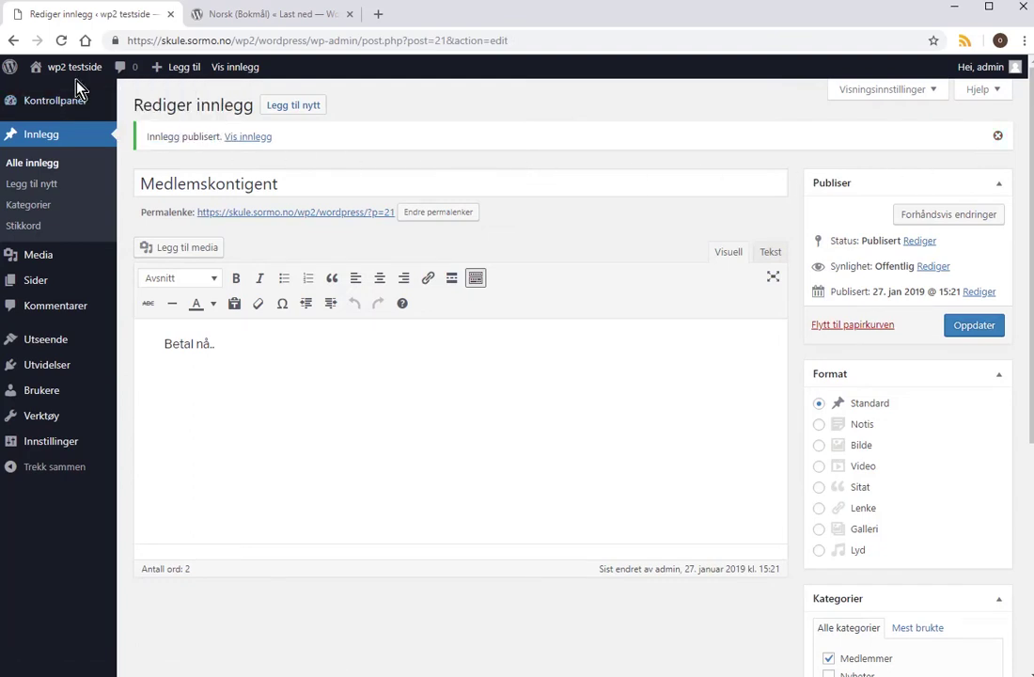
{"action": "mouse_move", "coordinate": [74, 72]}
{"action": "left_click", "coordinate": [62, 95]}
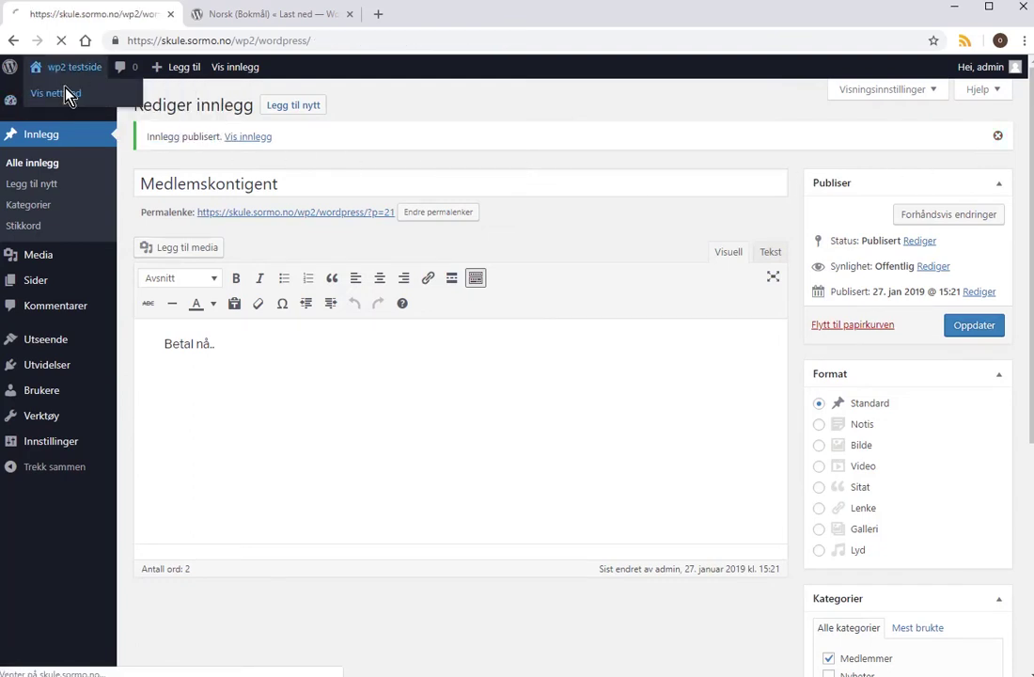
{"action": "scroll", "coordinate": [376, 395], "scroll_direction": "down", "scroll_amount": 5}
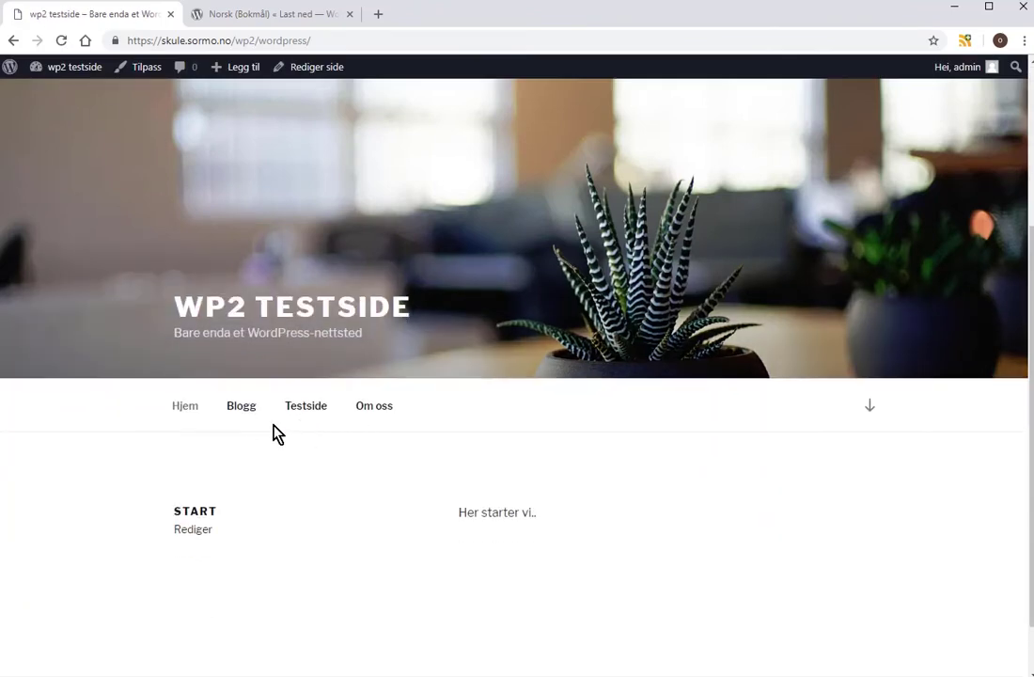
{"action": "left_click", "coordinate": [242, 364]}
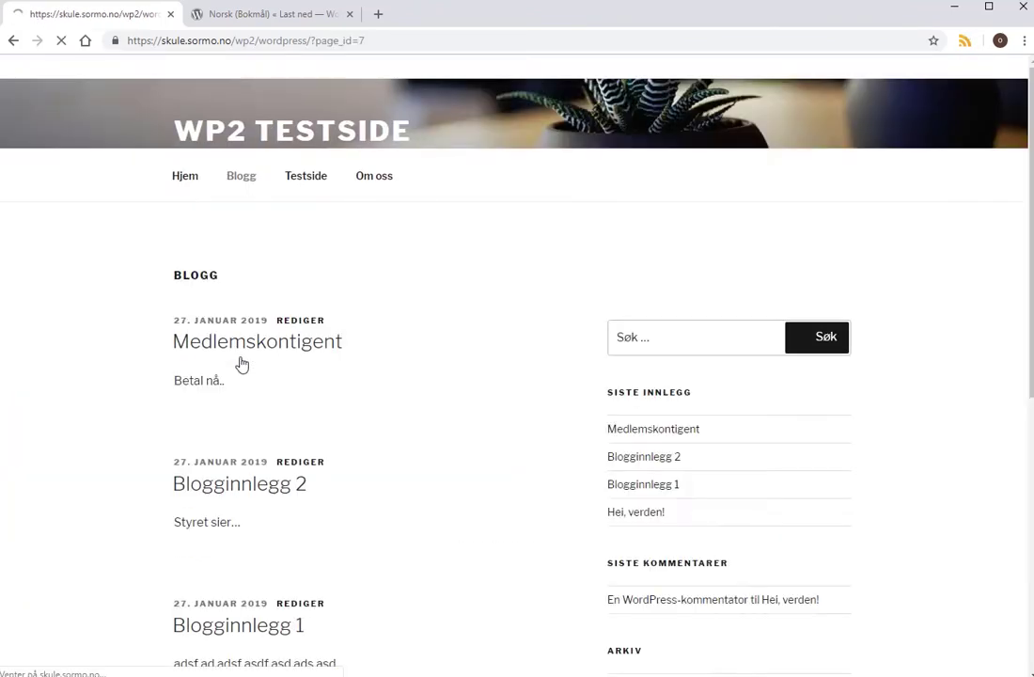
{"action": "scroll", "coordinate": [334, 377], "scroll_direction": "down", "scroll_amount": 1}
{"action": "scroll", "coordinate": [348, 360], "scroll_direction": "down", "scroll_amount": 1}
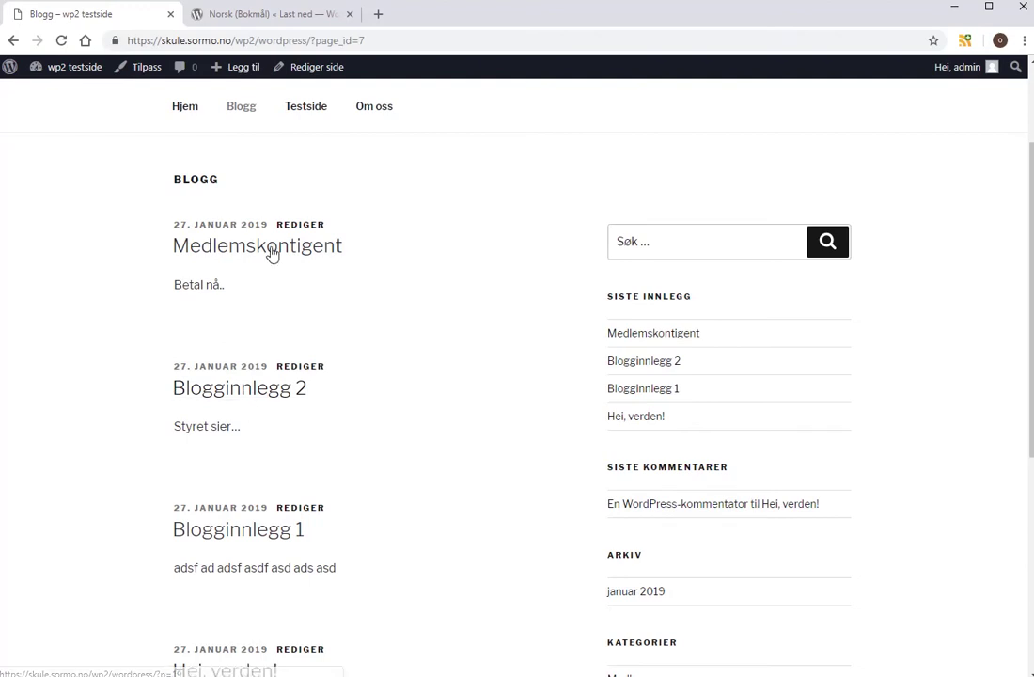
{"action": "scroll", "coordinate": [301, 258], "scroll_direction": "up", "scroll_amount": 1}
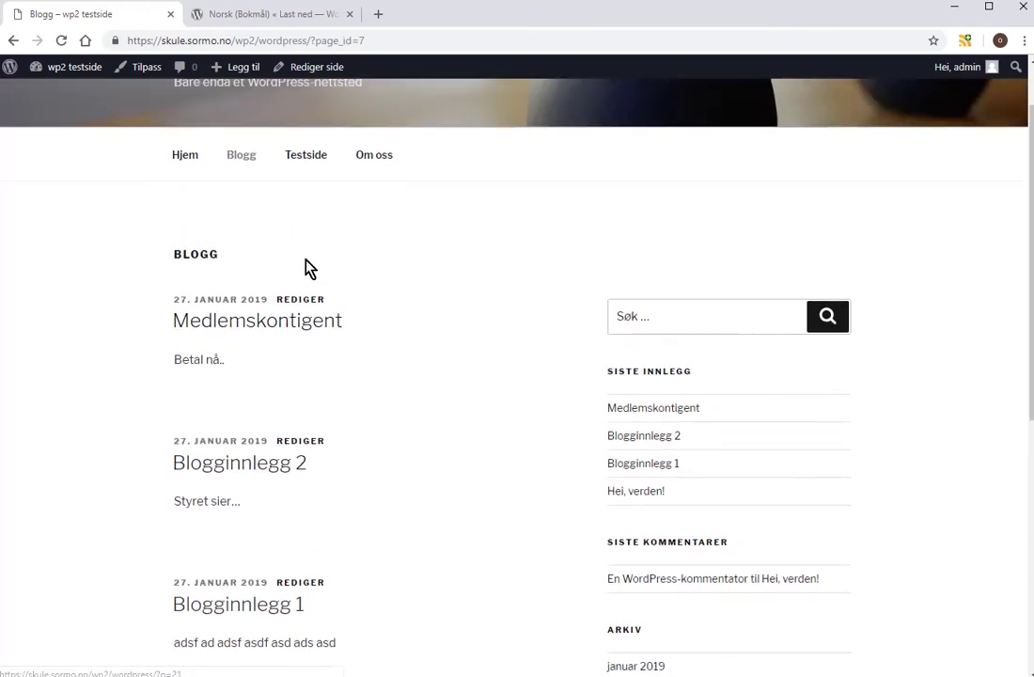
{"action": "scroll", "coordinate": [314, 269], "scroll_direction": "up", "scroll_amount": 1}
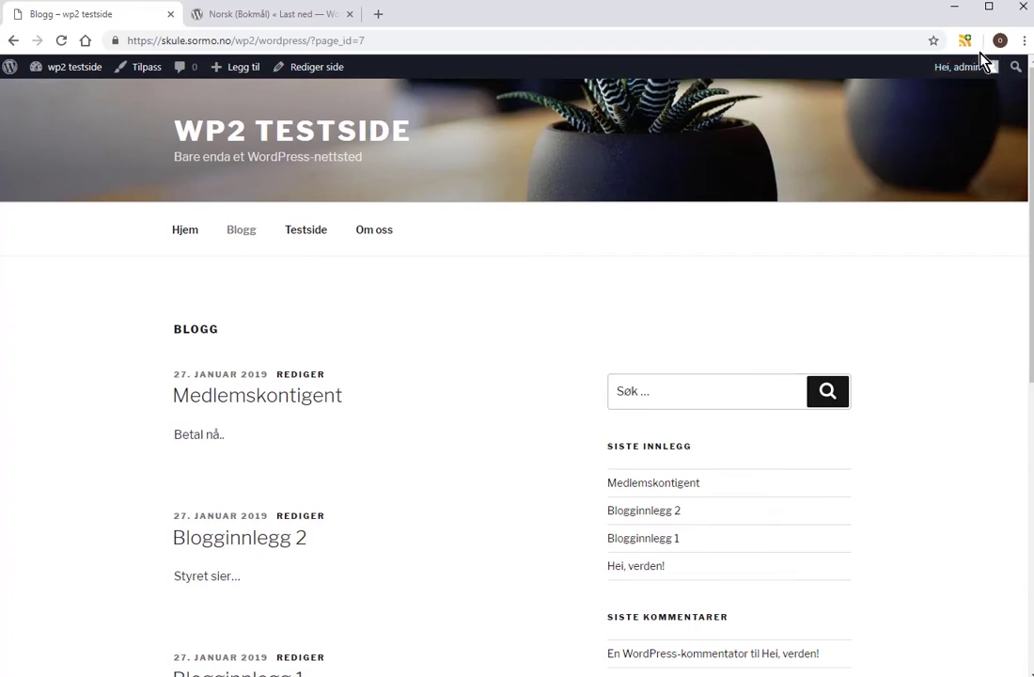
Log out and go back from the login page to the wp2 testside site.
{"action": "mouse_move", "coordinate": [982, 68]}
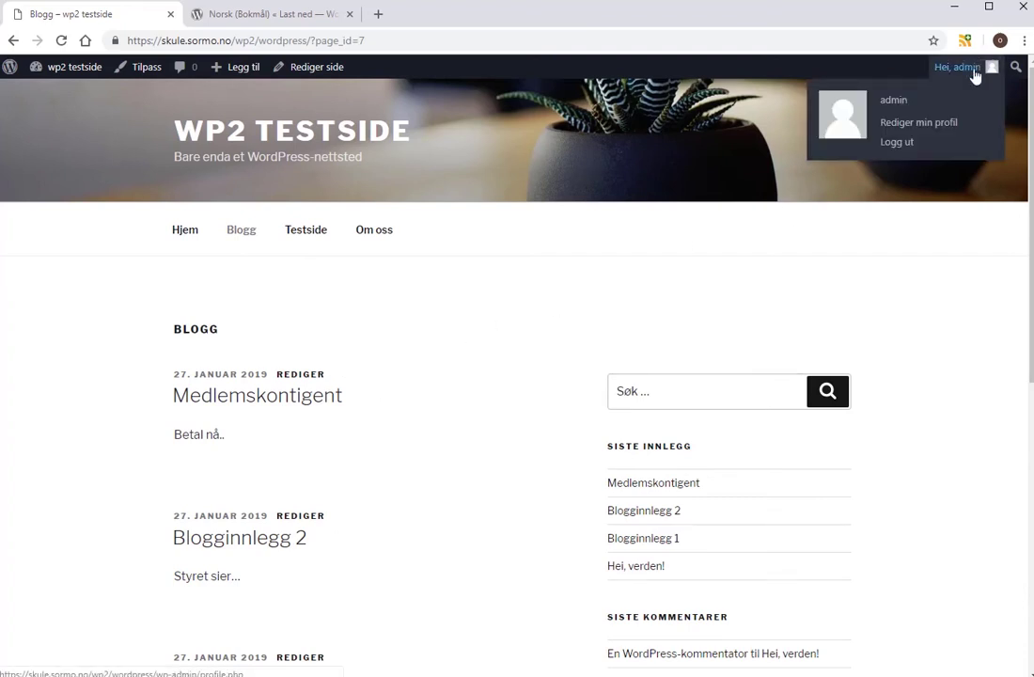
{"action": "left_click", "coordinate": [898, 143]}
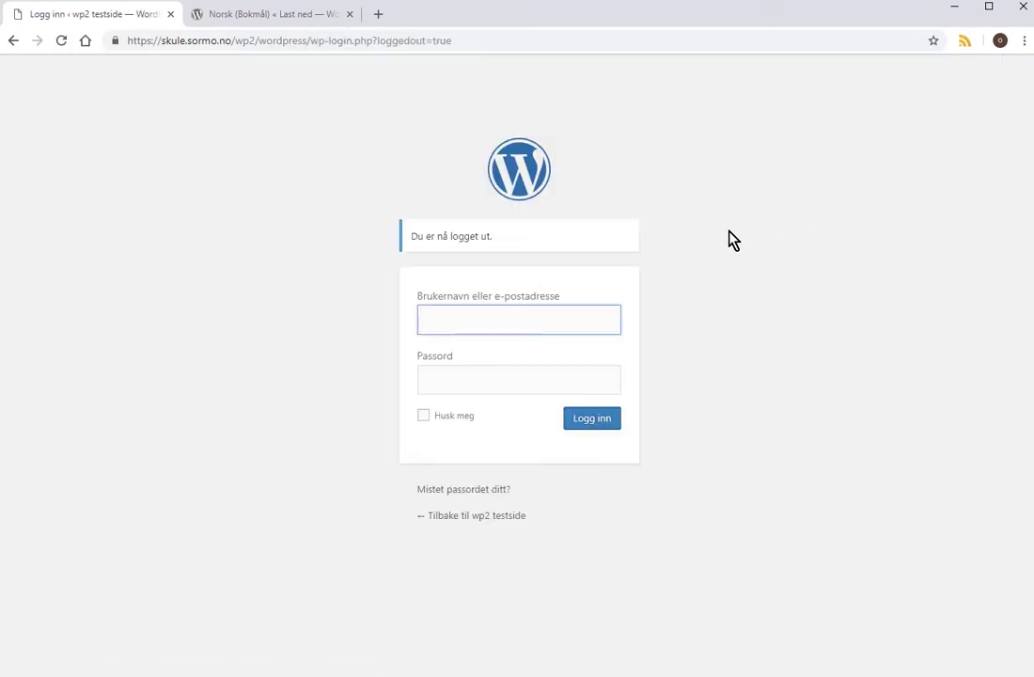
{"action": "left_click", "coordinate": [473, 519]}
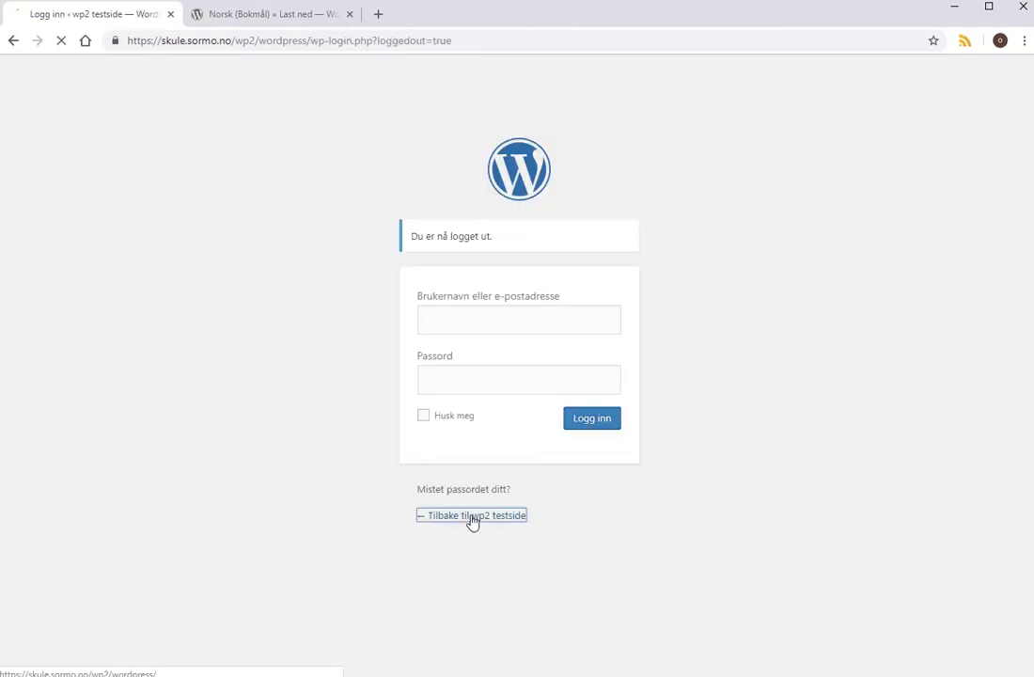
Browse the Blogg page with its recent posts and categories sidebar.
{"action": "scroll", "coordinate": [310, 480], "scroll_direction": "down", "scroll_amount": 2}
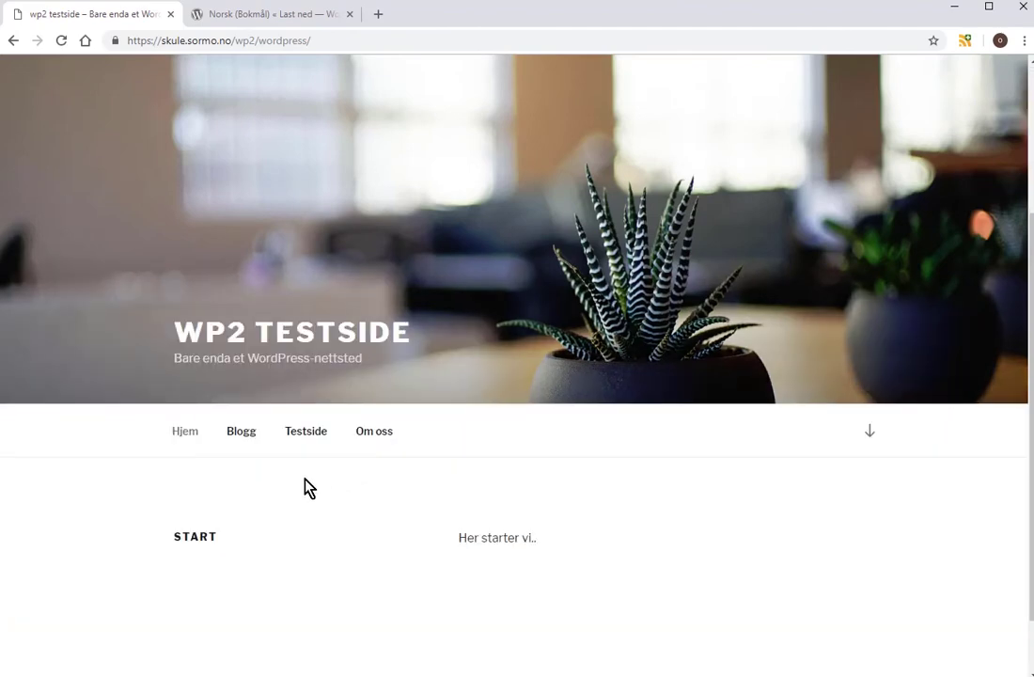
{"action": "left_click", "coordinate": [247, 434]}
{"action": "scroll", "coordinate": [386, 433], "scroll_direction": "down", "scroll_amount": 2}
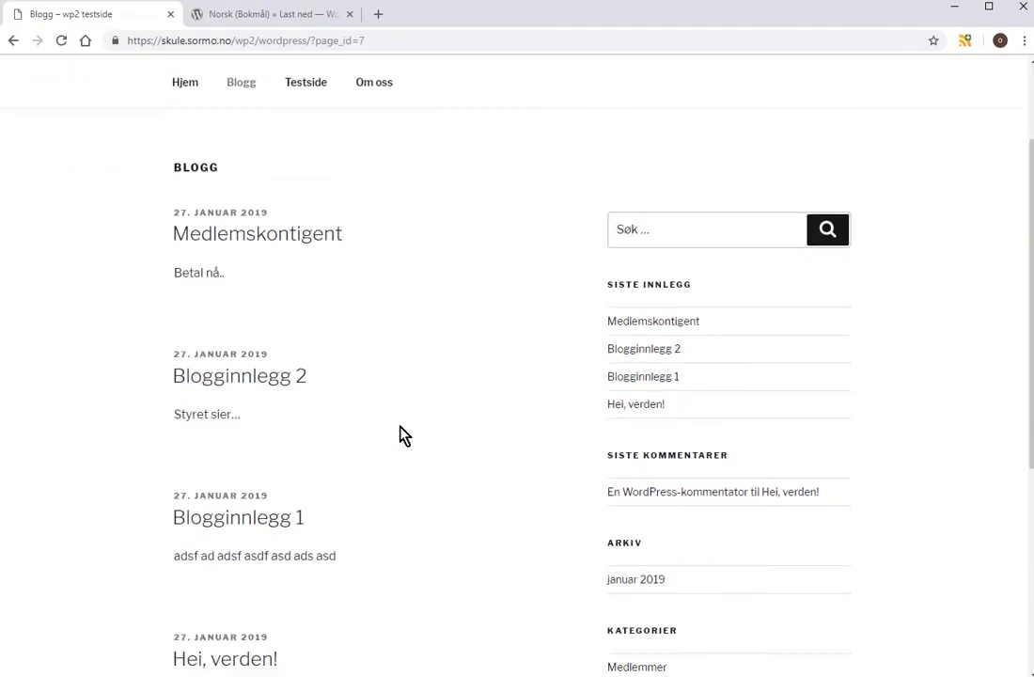
{"action": "scroll", "coordinate": [405, 435], "scroll_direction": "down", "scroll_amount": 1}
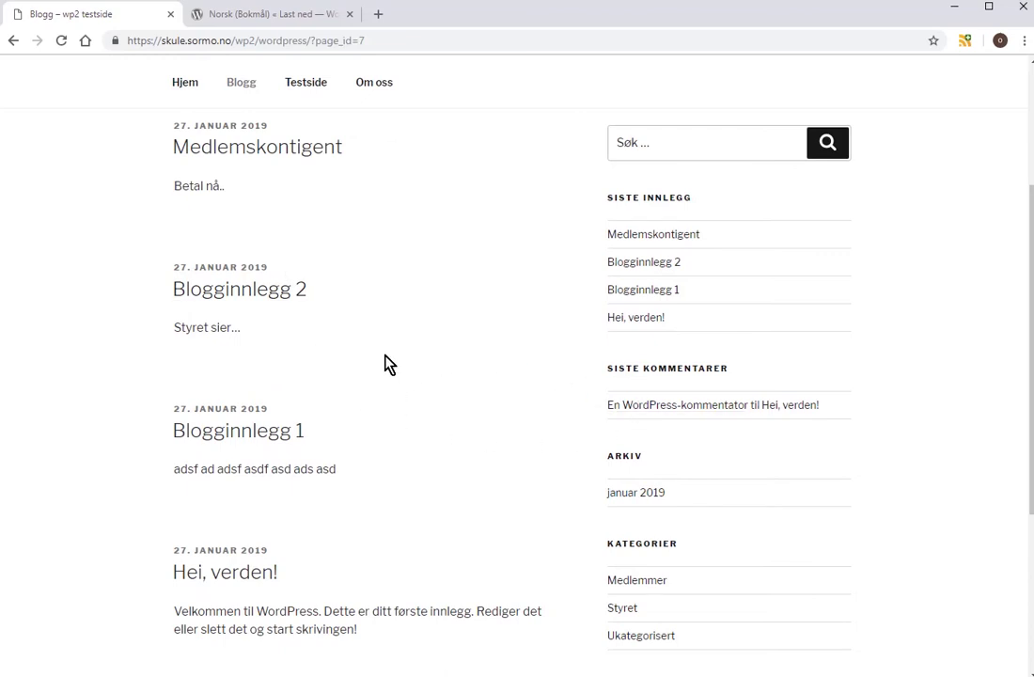
{"action": "scroll", "coordinate": [366, 377], "scroll_direction": "up", "scroll_amount": 3}
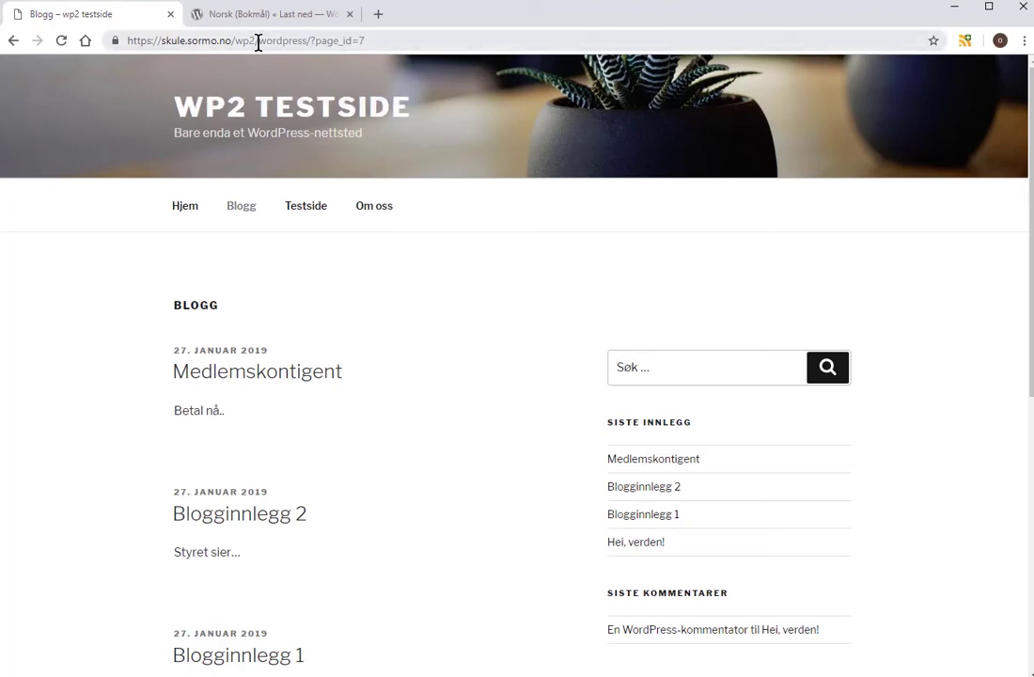
Log into the admin area at wp-admin with the saved username and password.
{"action": "left_click_drag", "start_coordinate": [313, 42], "coordinate": [464, 33]}
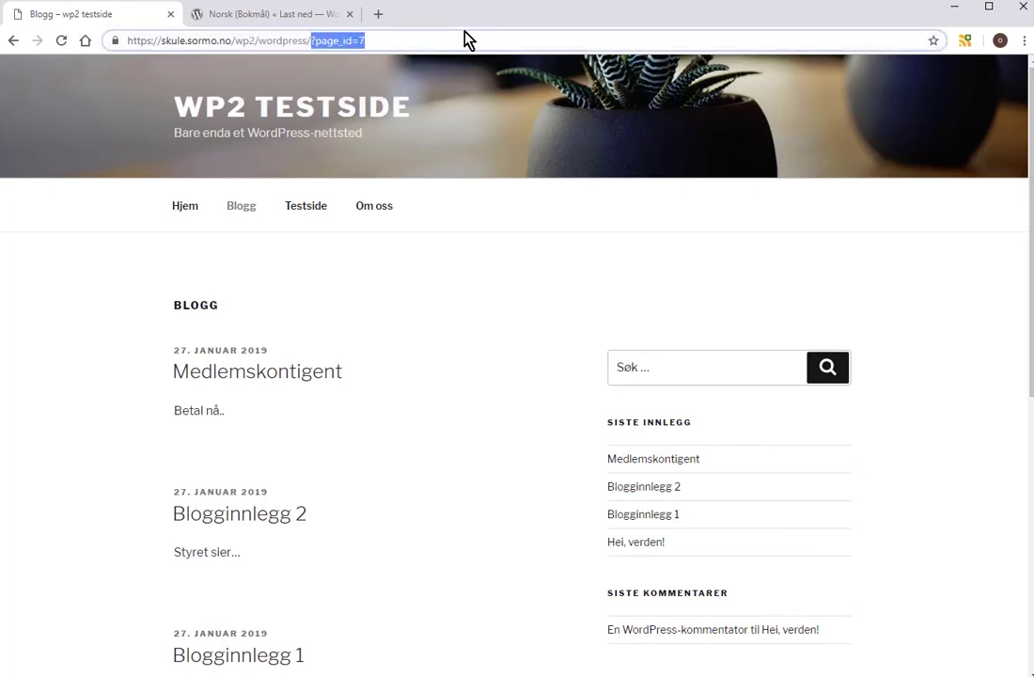
{"action": "type", "text": "wp-admin"}
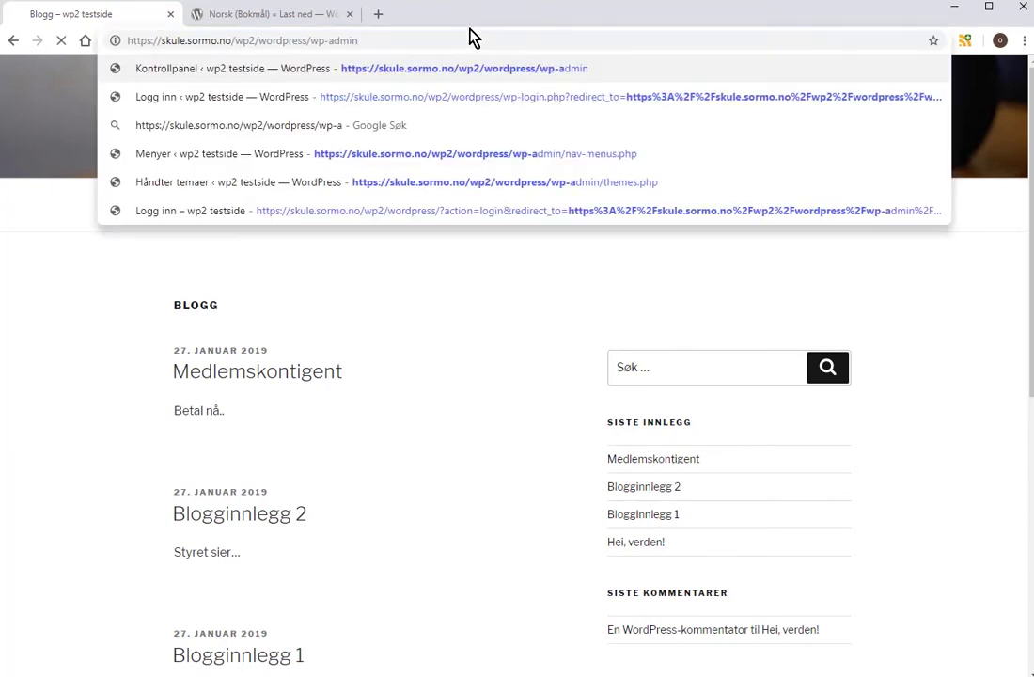
{"action": "key", "text": "Return"}
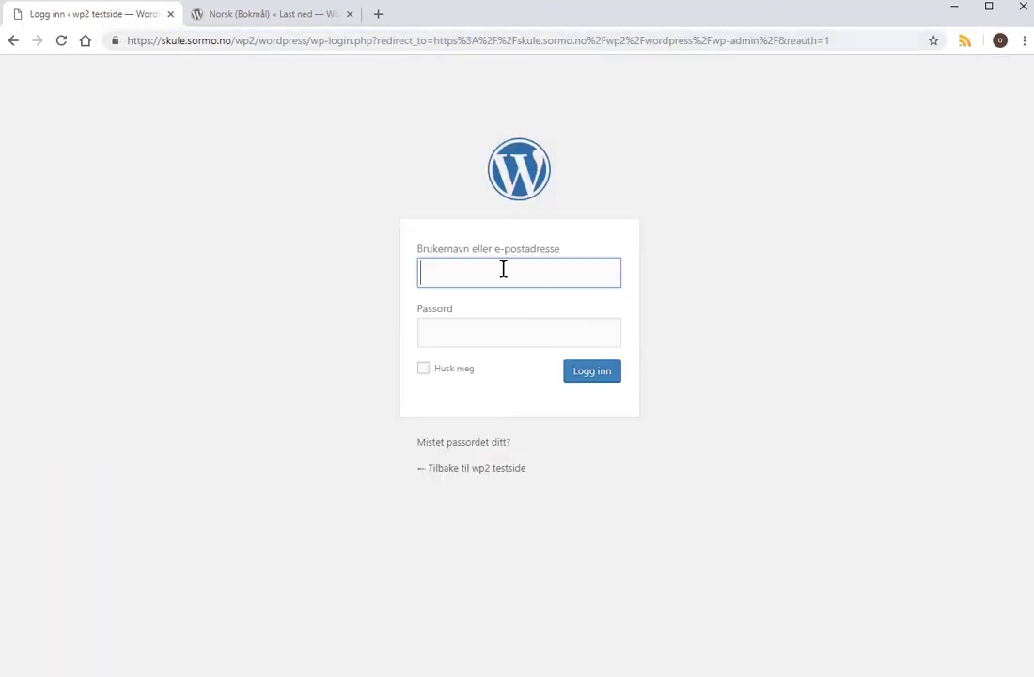
{"action": "left_click", "coordinate": [503, 269]}
{"action": "left_click", "coordinate": [488, 311]}
{"action": "left_click", "coordinate": [472, 334]}
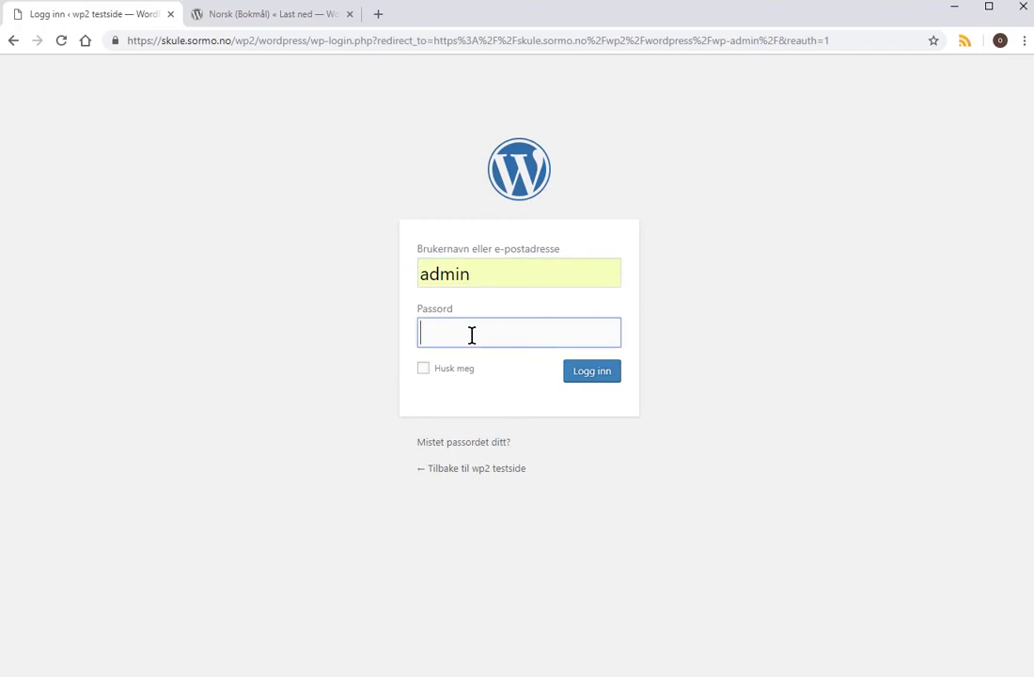
{"action": "type", "text": "********"}
{"action": "left_click", "coordinate": [595, 376]}
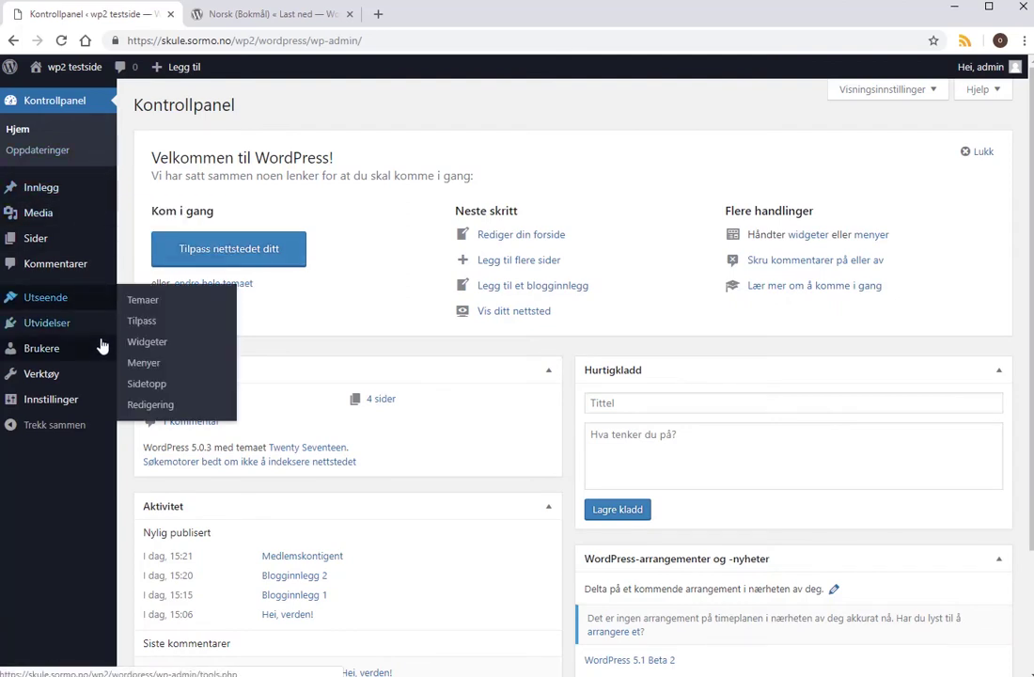
Open Utvidelser > Installerte utvidelser and its Legg til ny page.
{"action": "mouse_move", "coordinate": [76, 297]}
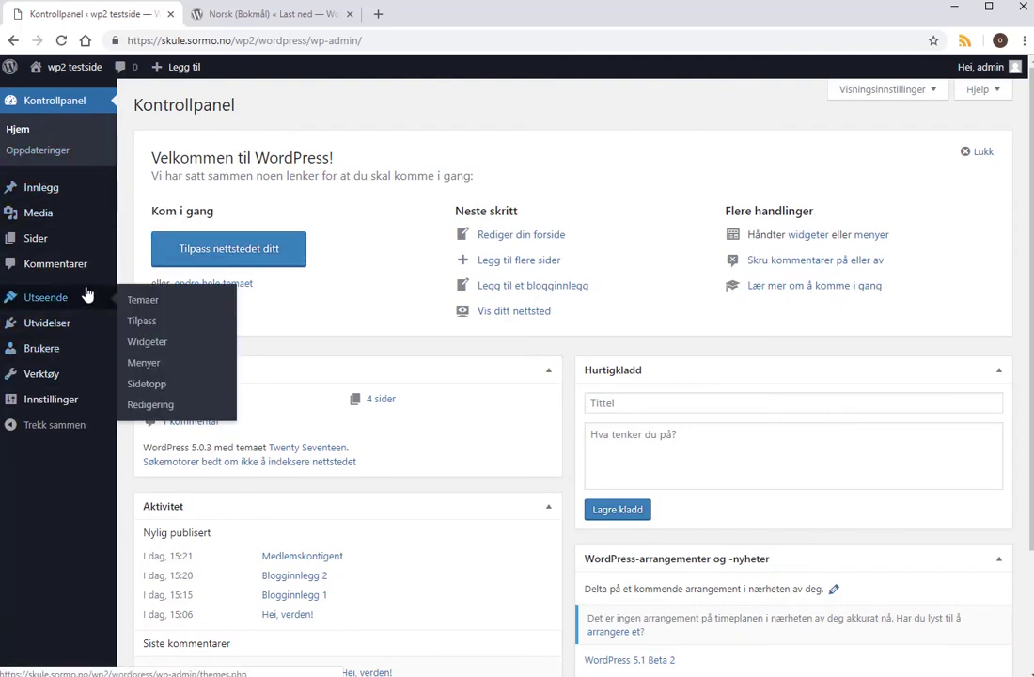
{"action": "mouse_move", "coordinate": [66, 322]}
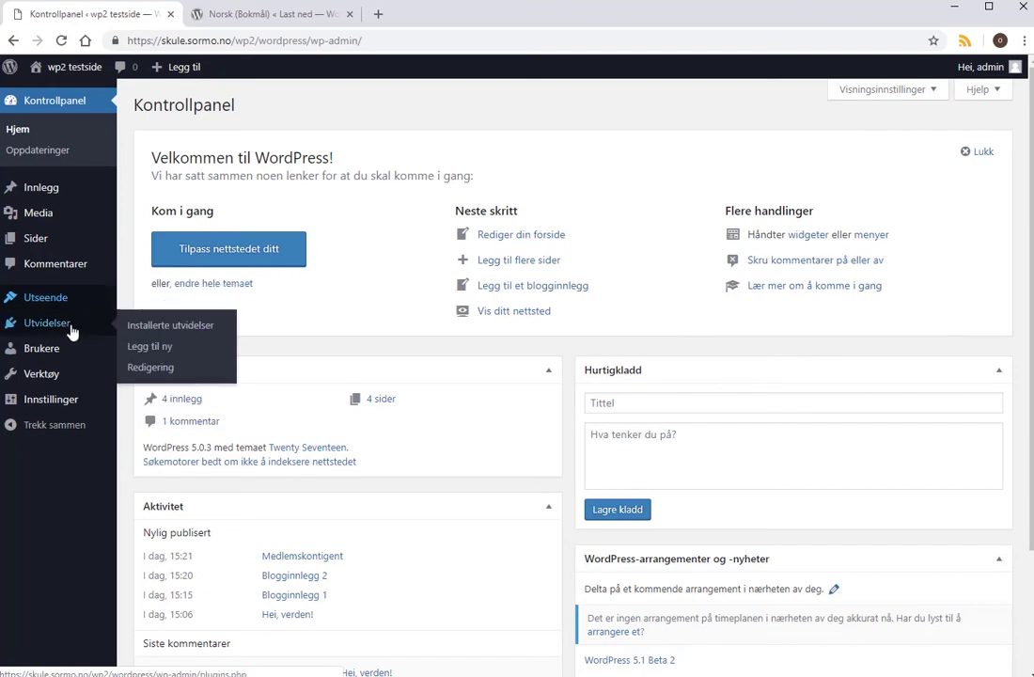
{"action": "left_click", "coordinate": [171, 326]}
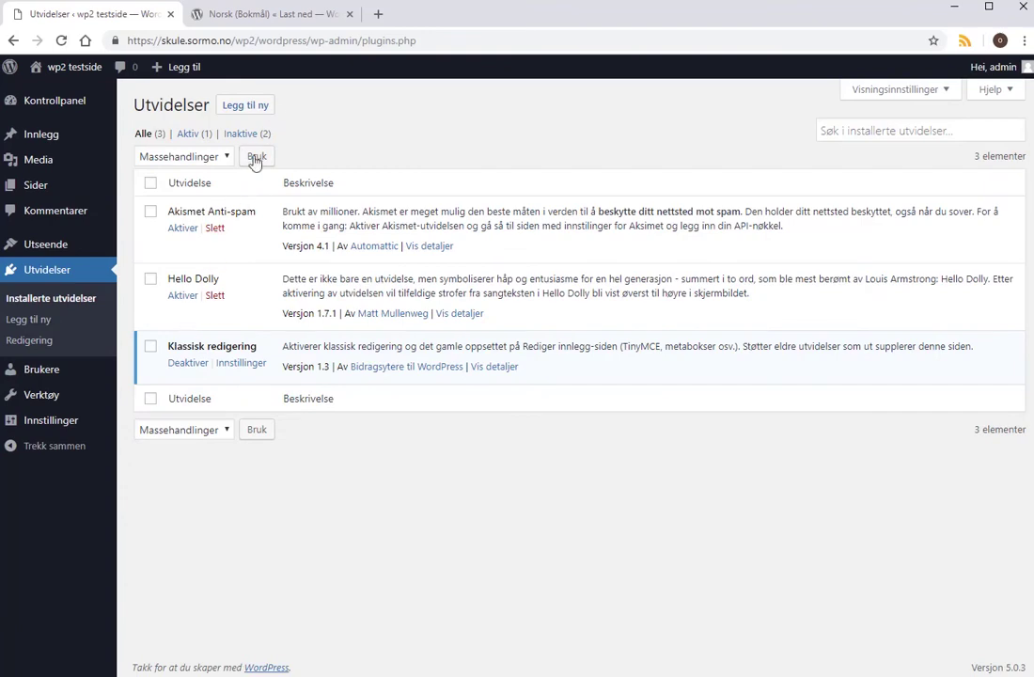
{"action": "left_click", "coordinate": [268, 105]}
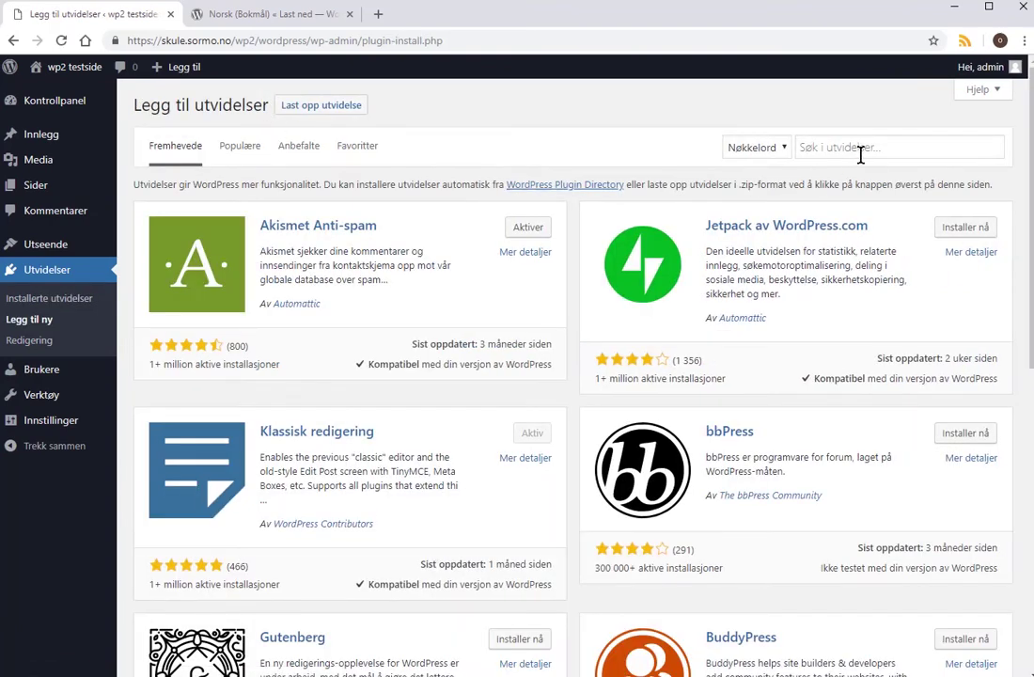
Search plugins for 'login', then install and activate Tilpass min innlogging (Theme My Login).
{"action": "left_click", "coordinate": [862, 148]}
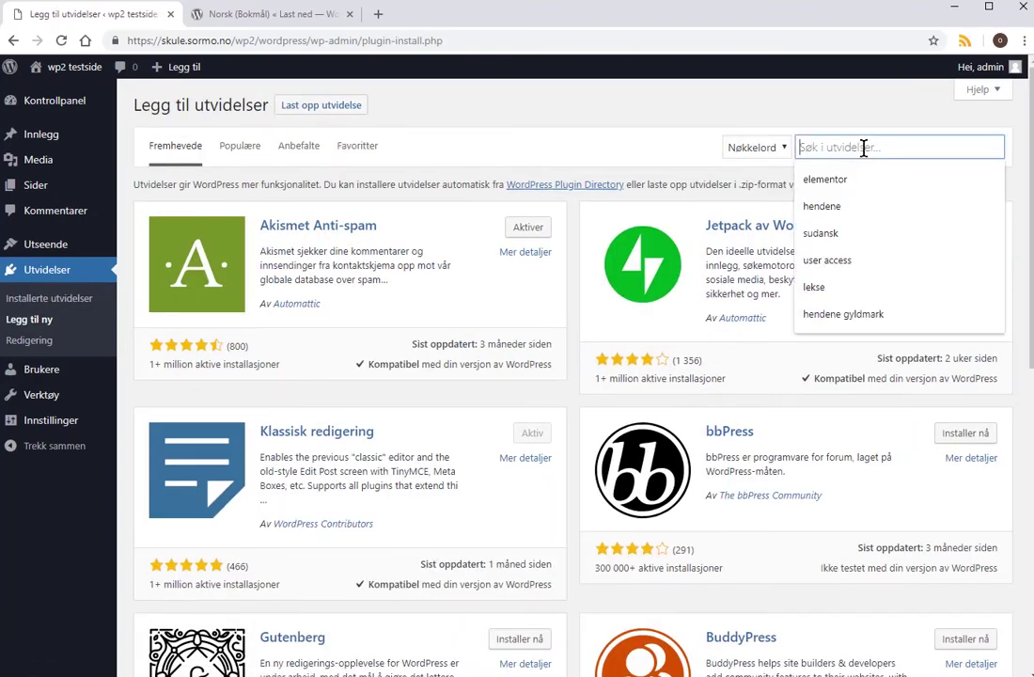
{"action": "type", "text": "login"}
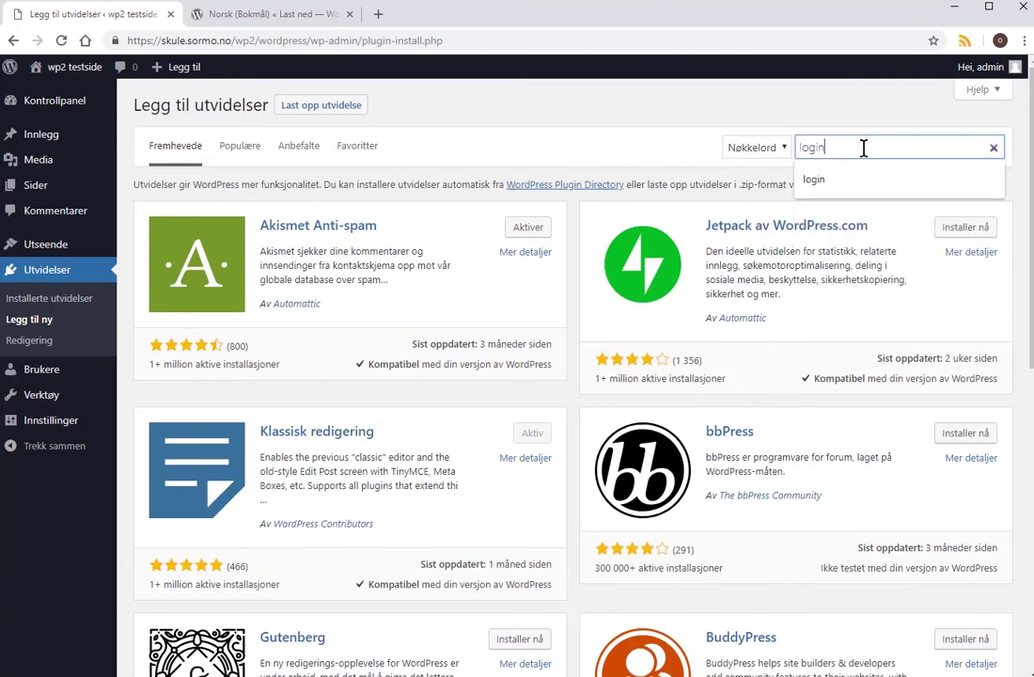
{"action": "key", "text": "Return"}
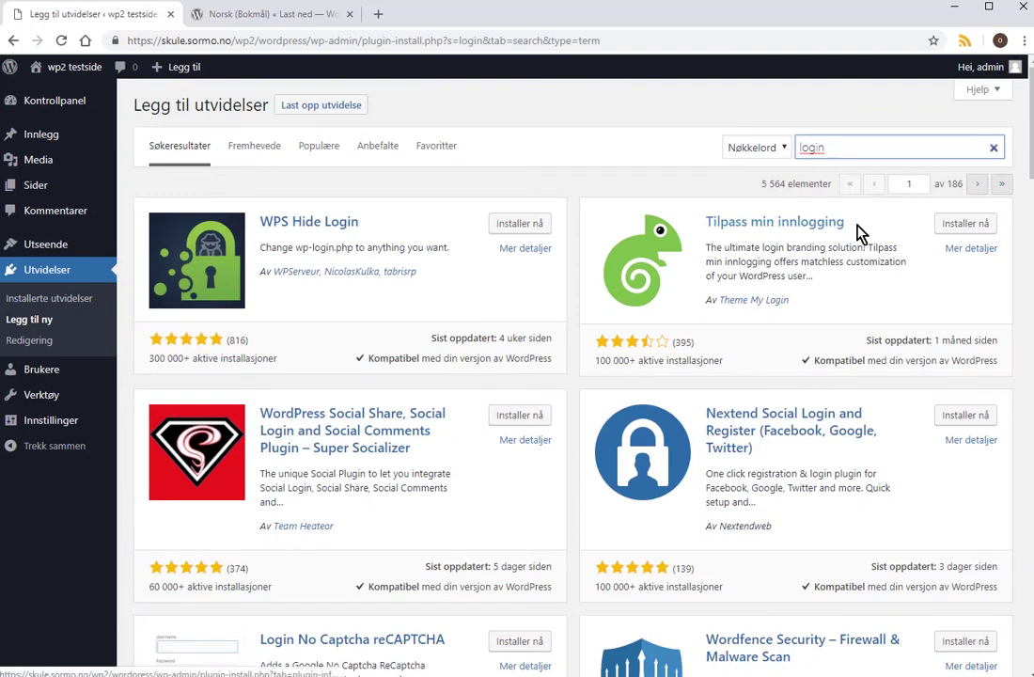
{"action": "left_click", "coordinate": [973, 227]}
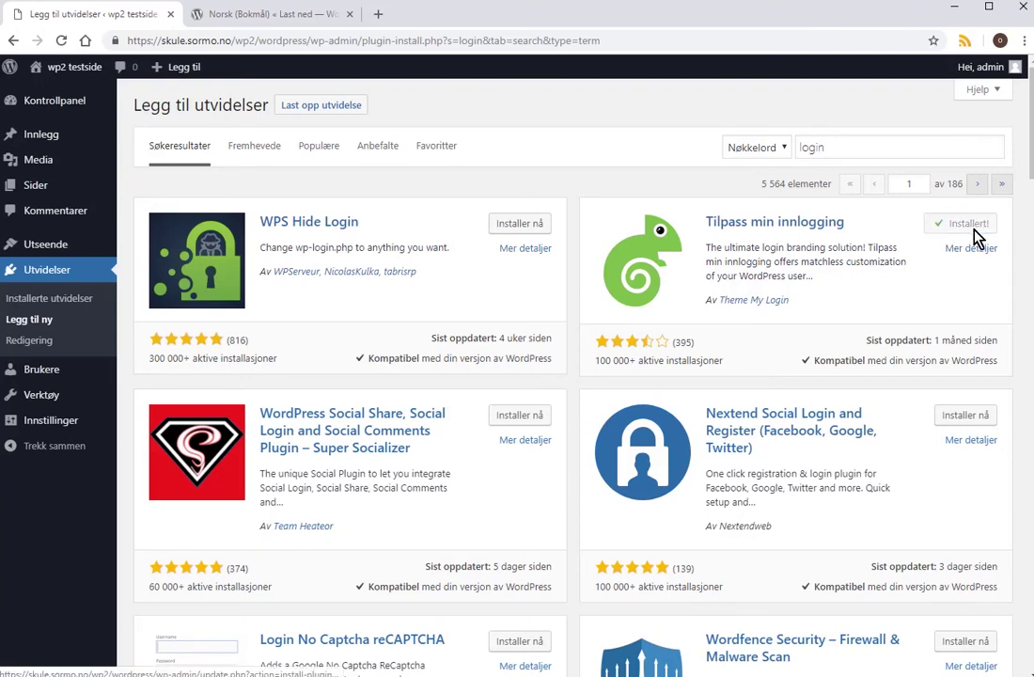
{"action": "left_click", "coordinate": [973, 225]}
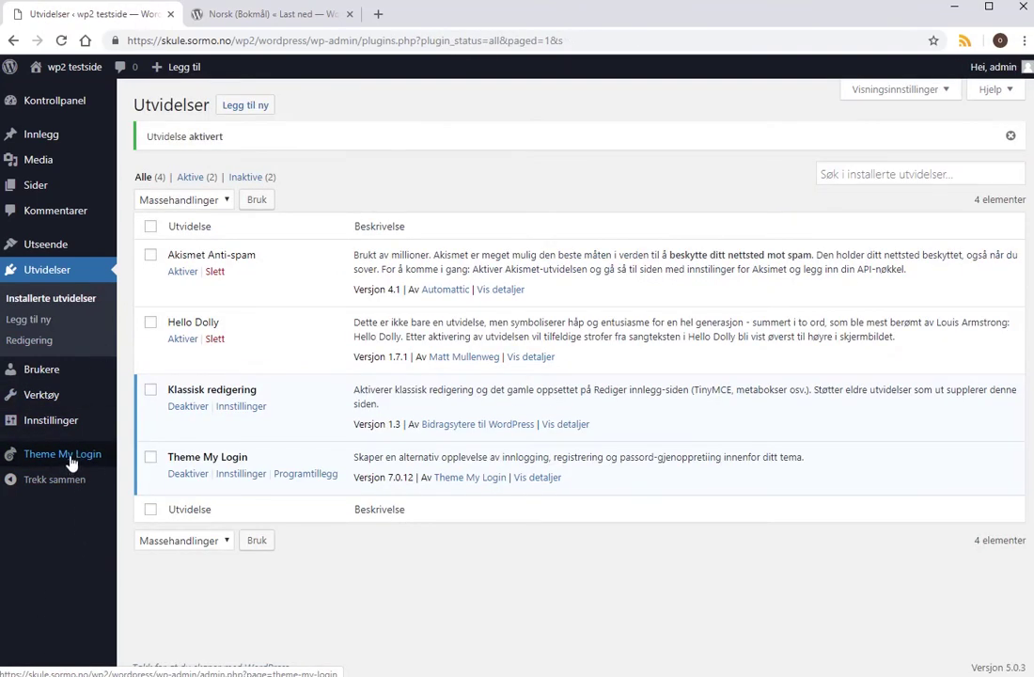
Check the login, logout and register slugs in Theme My Login's Fragmenter settings.
{"action": "left_click", "coordinate": [67, 456]}
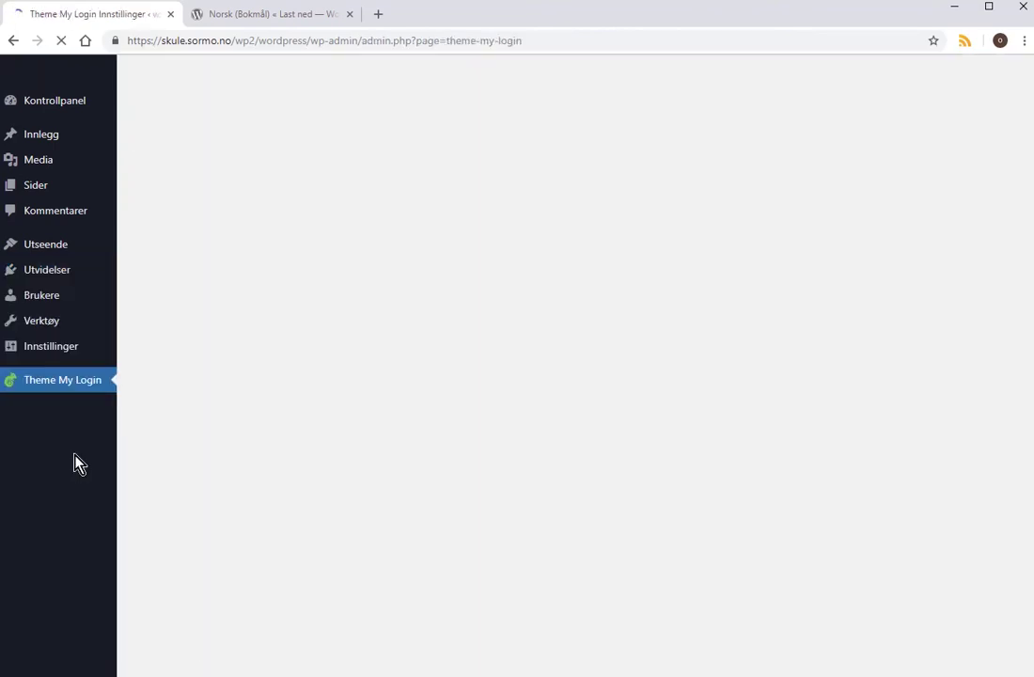
{"action": "scroll", "coordinate": [354, 402], "scroll_direction": "down", "scroll_amount": 5}
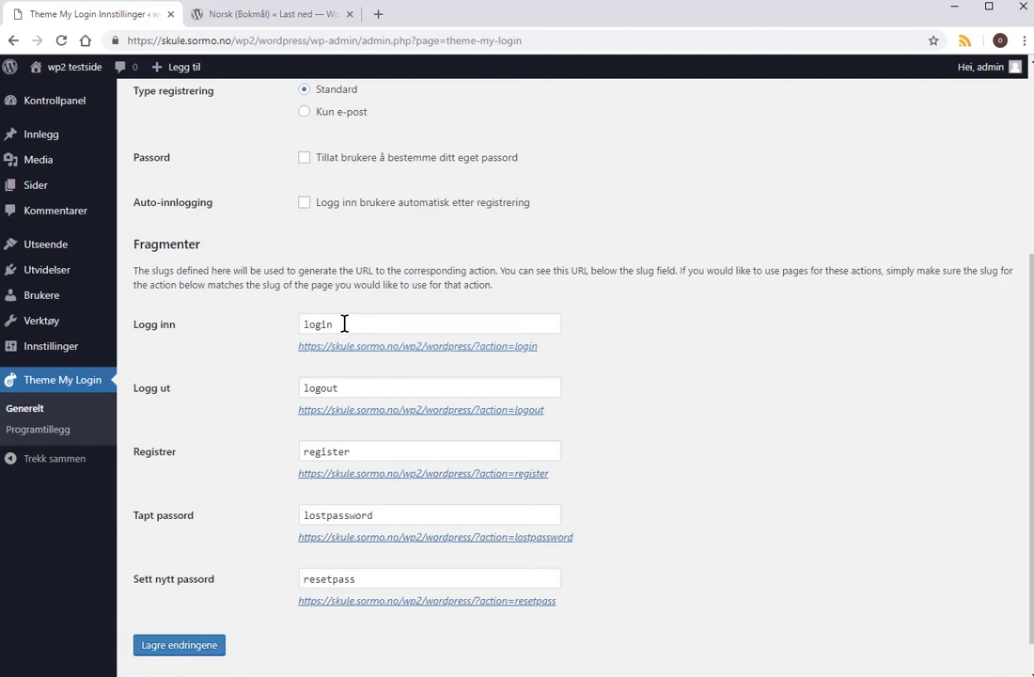
{"action": "double_click", "coordinate": [344, 454]}
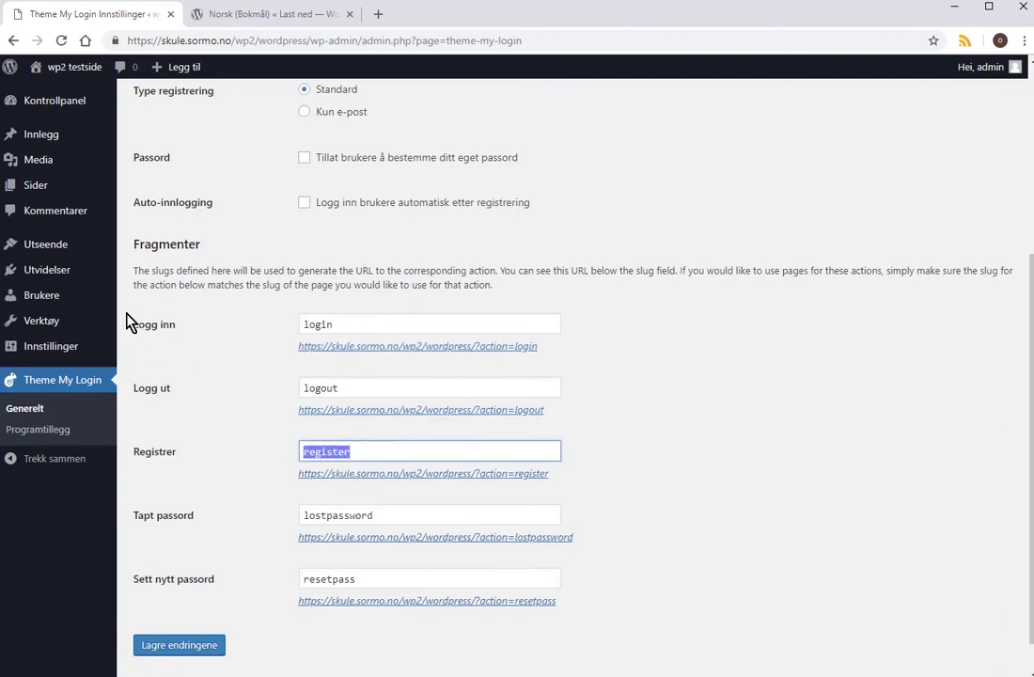
{"action": "mouse_move", "coordinate": [59, 256]}
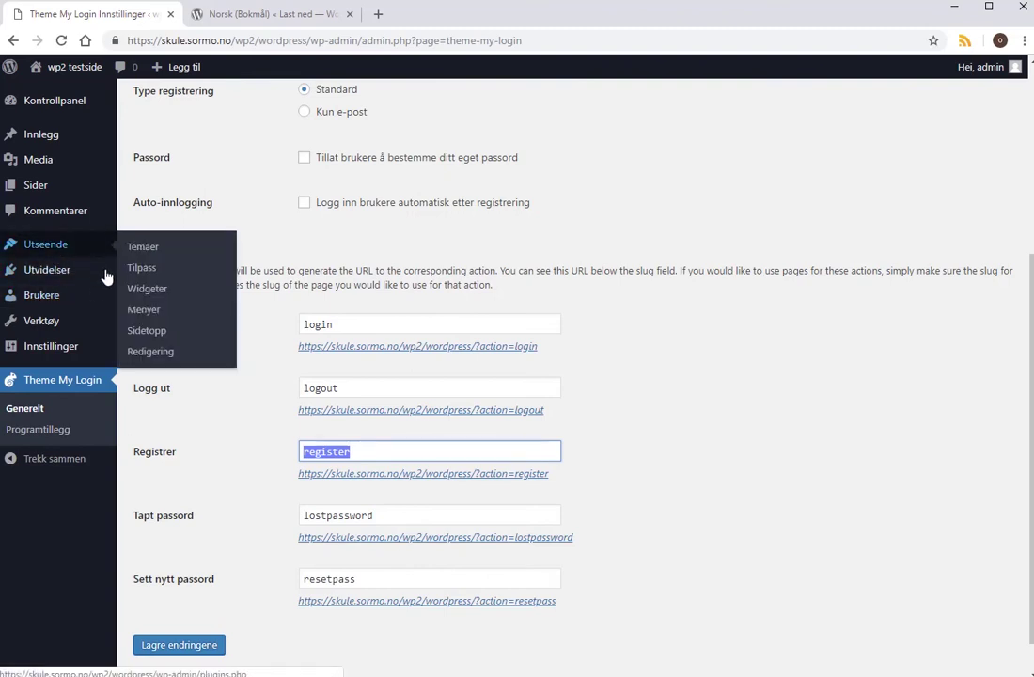
{"action": "left_click", "coordinate": [144, 310]}
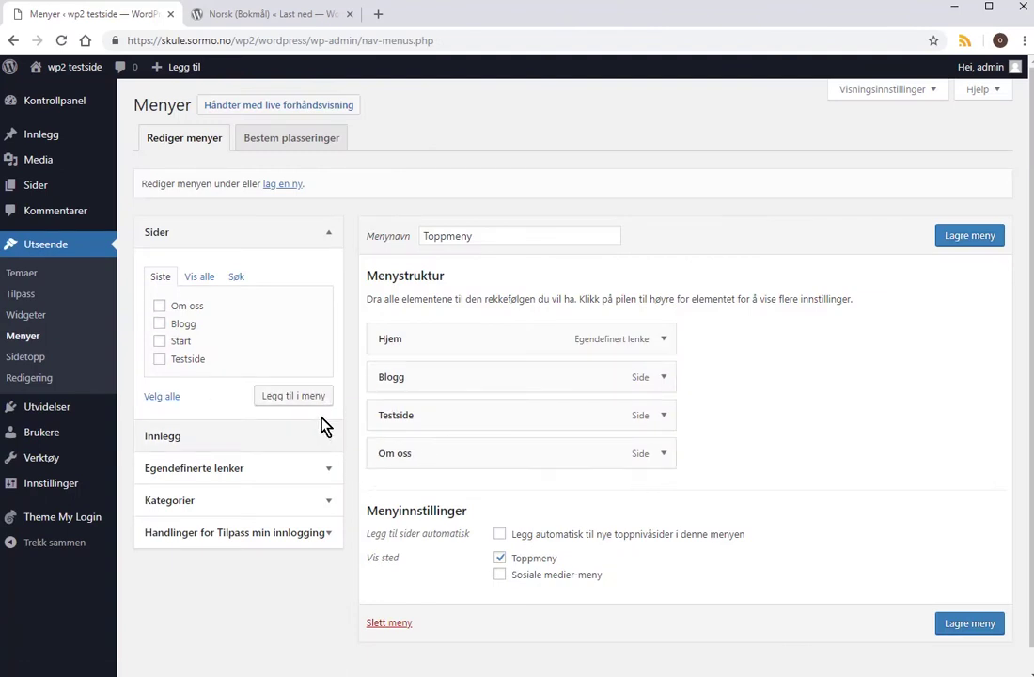
Add the Logg inn, Logg ut and Registrer login actions to Toppmeny.
{"action": "left_click", "coordinate": [326, 533]}
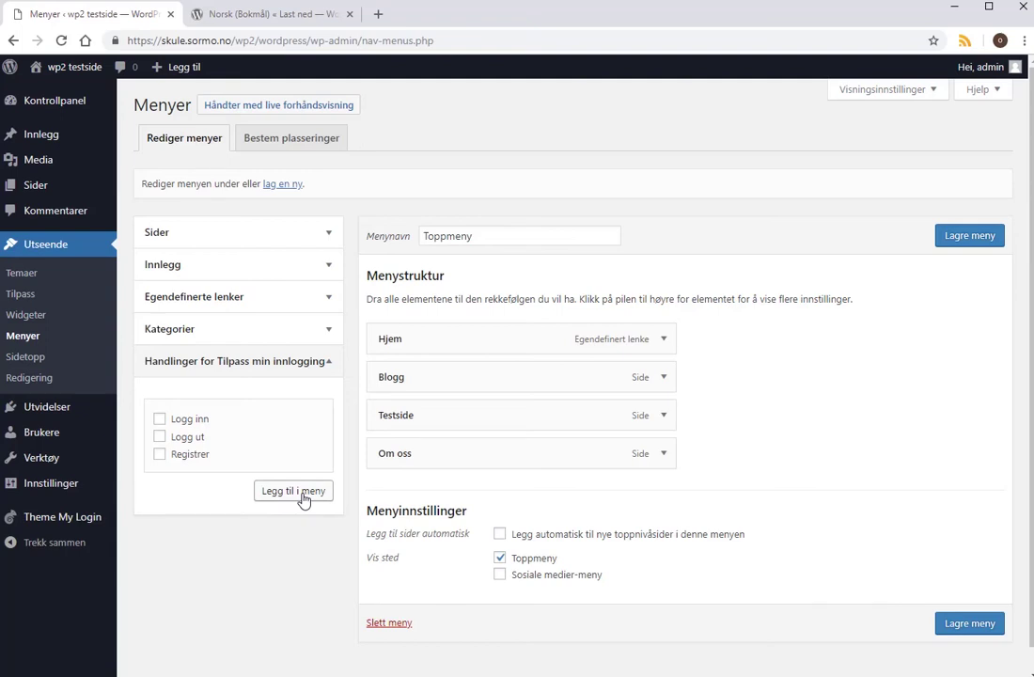
{"action": "left_click", "coordinate": [160, 418]}
{"action": "left_click", "coordinate": [160, 438]}
{"action": "left_click", "coordinate": [161, 454]}
{"action": "left_click", "coordinate": [306, 499]}
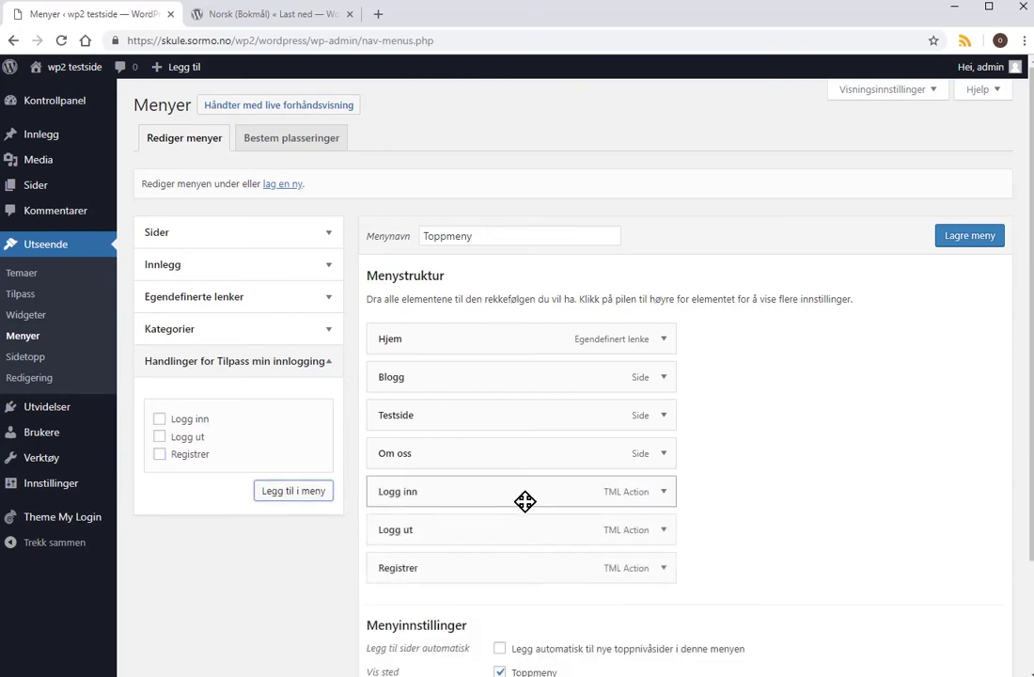
Check the Logg inn and Logg ut item settings and save Toppmeny.
{"action": "scroll", "coordinate": [527, 498], "scroll_direction": "down", "scroll_amount": 2}
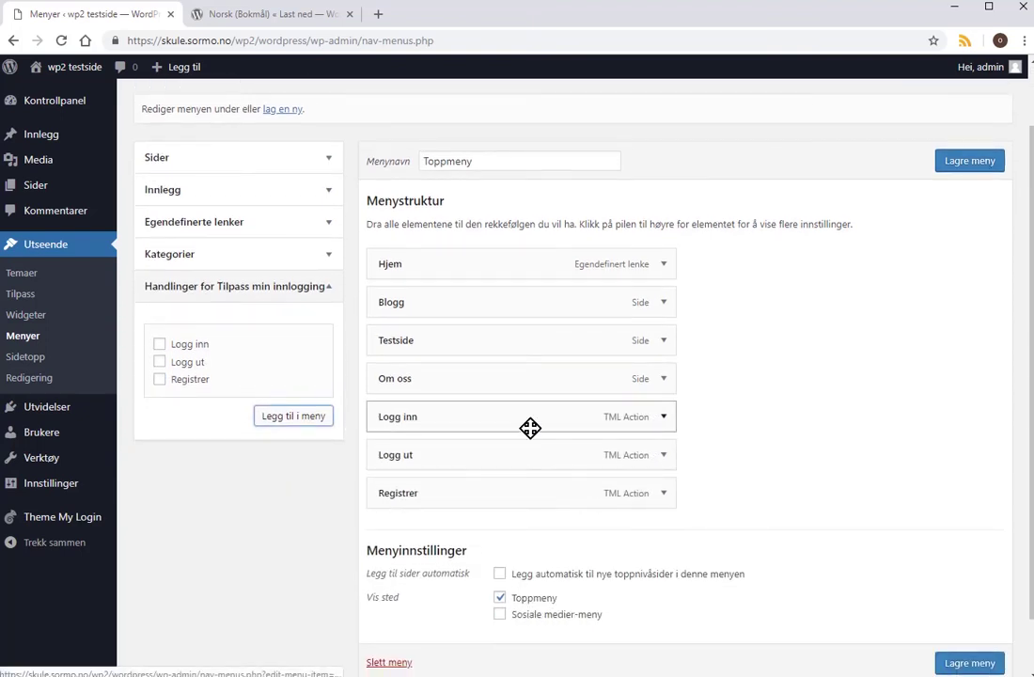
{"action": "left_click", "coordinate": [664, 417]}
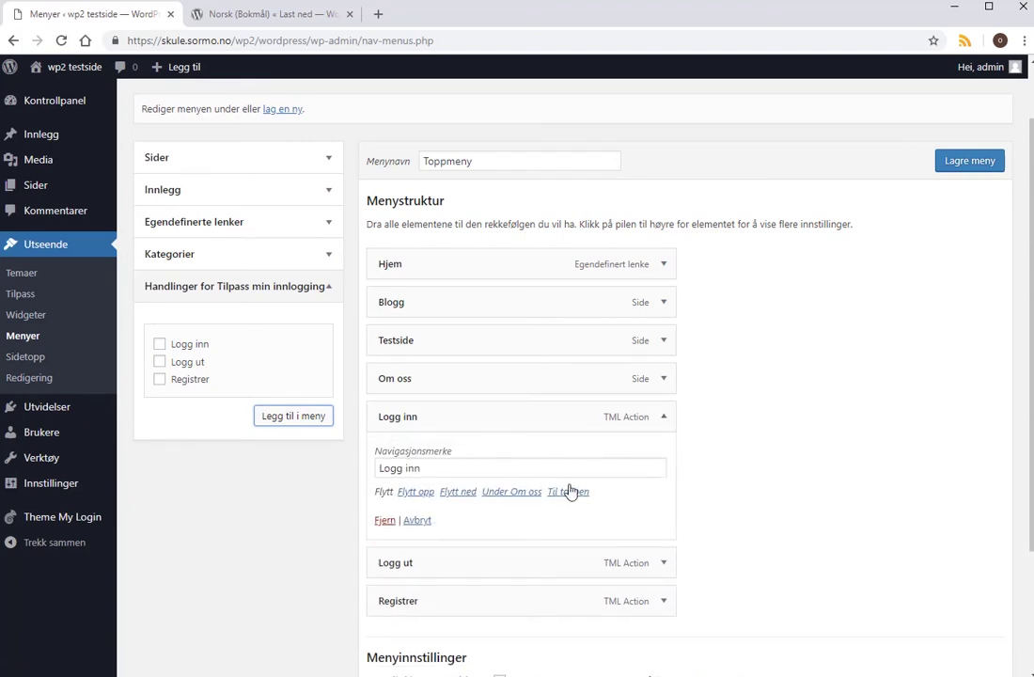
{"action": "scroll", "coordinate": [565, 480], "scroll_direction": "down", "scroll_amount": 3}
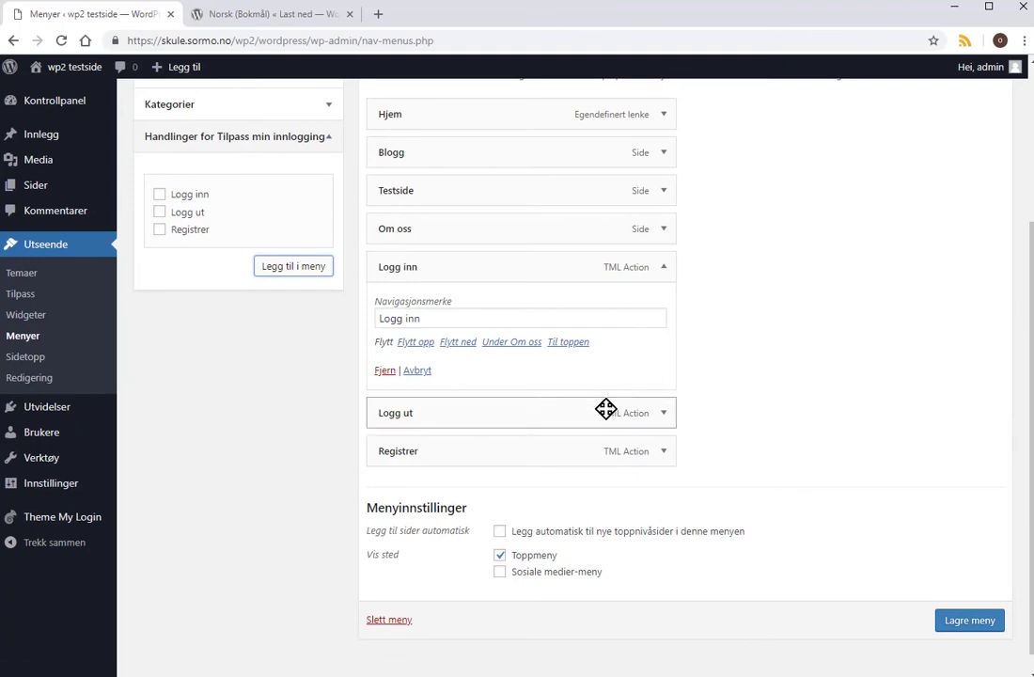
{"action": "scroll", "coordinate": [605, 411], "scroll_direction": "down", "scroll_amount": 1}
{"action": "left_click", "coordinate": [666, 395]}
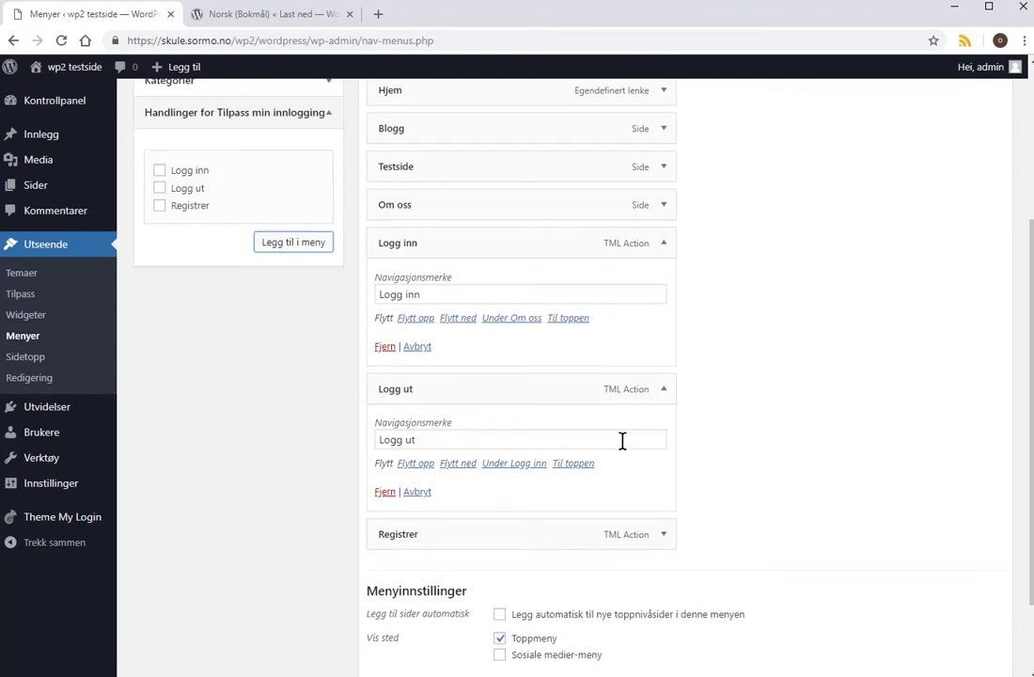
{"action": "scroll", "coordinate": [623, 442], "scroll_direction": "down", "scroll_amount": 2}
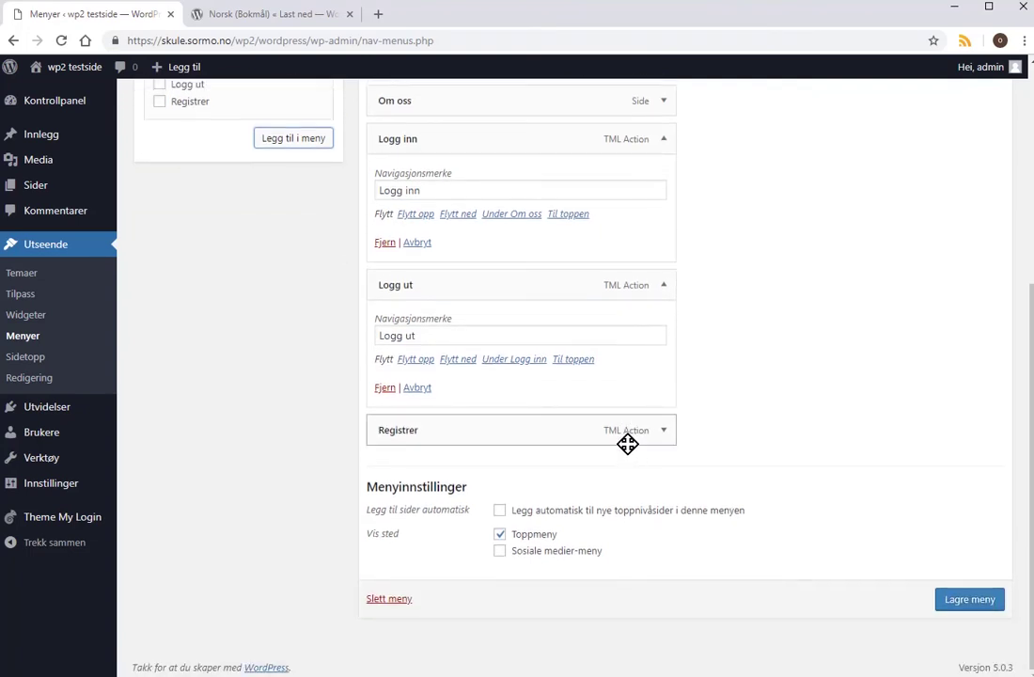
{"action": "scroll", "coordinate": [678, 469], "scroll_direction": "up", "scroll_amount": 3}
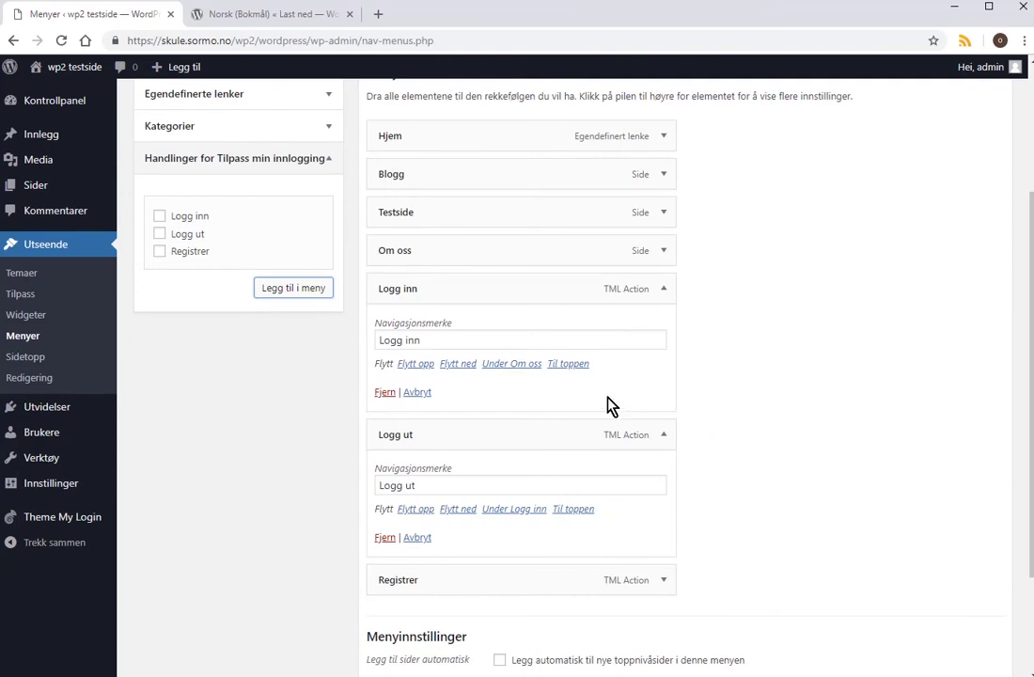
{"action": "scroll", "coordinate": [300, 273], "scroll_direction": "up", "scroll_amount": 2}
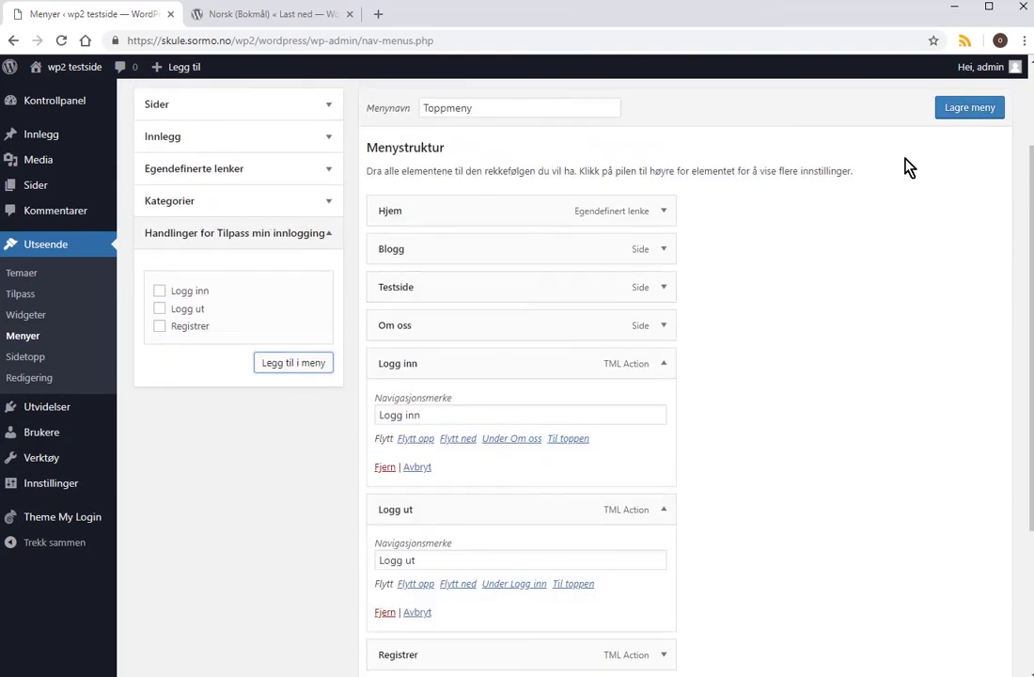
{"action": "left_click", "coordinate": [953, 112]}
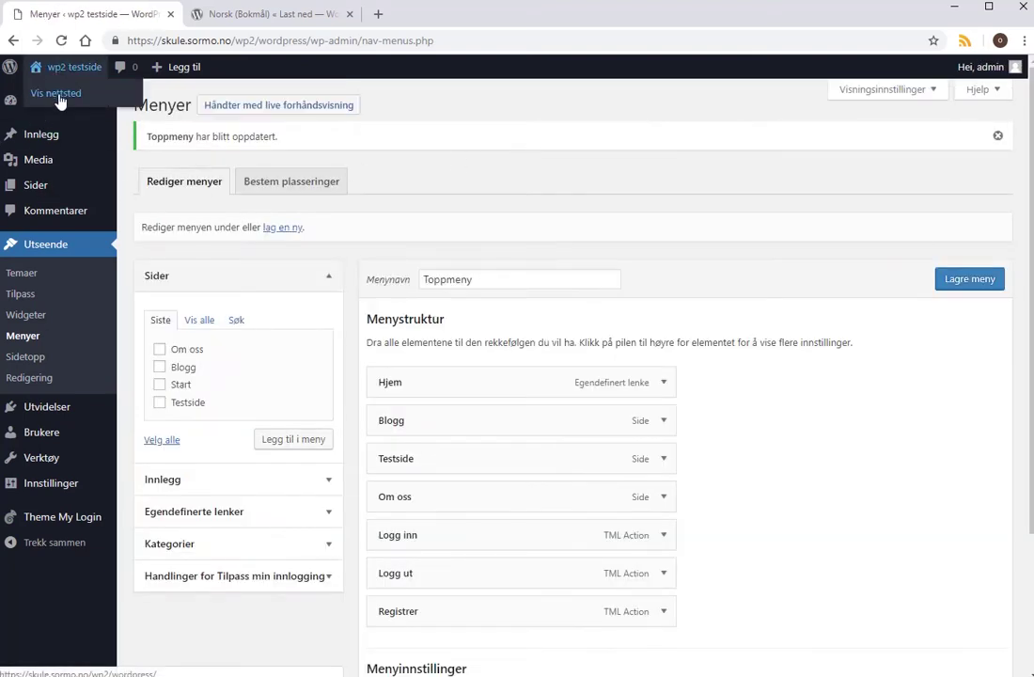
On the public site, log out via the menu and test the Logg inn and Registrer links.
{"action": "left_click", "coordinate": [56, 92]}
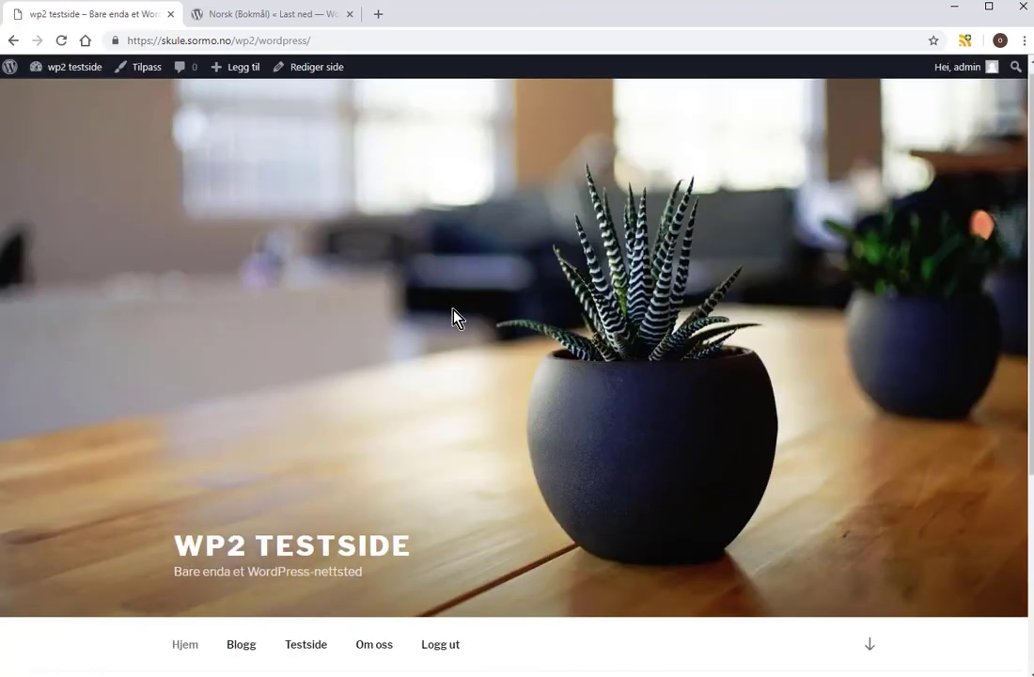
{"action": "scroll", "coordinate": [454, 395], "scroll_direction": "down", "scroll_amount": 2}
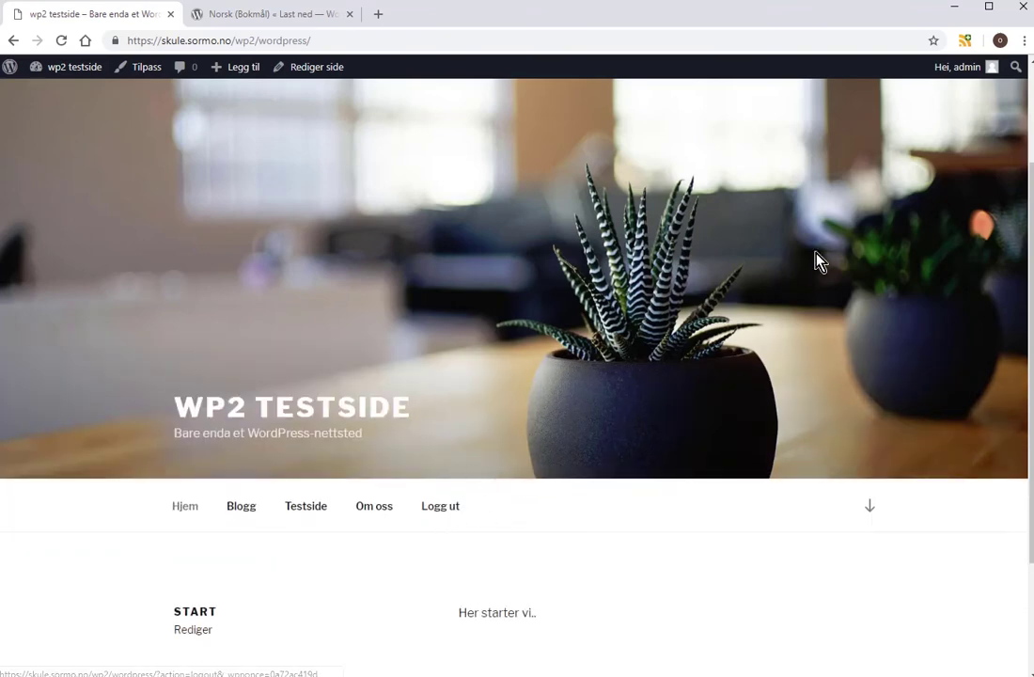
{"action": "left_click", "coordinate": [442, 510]}
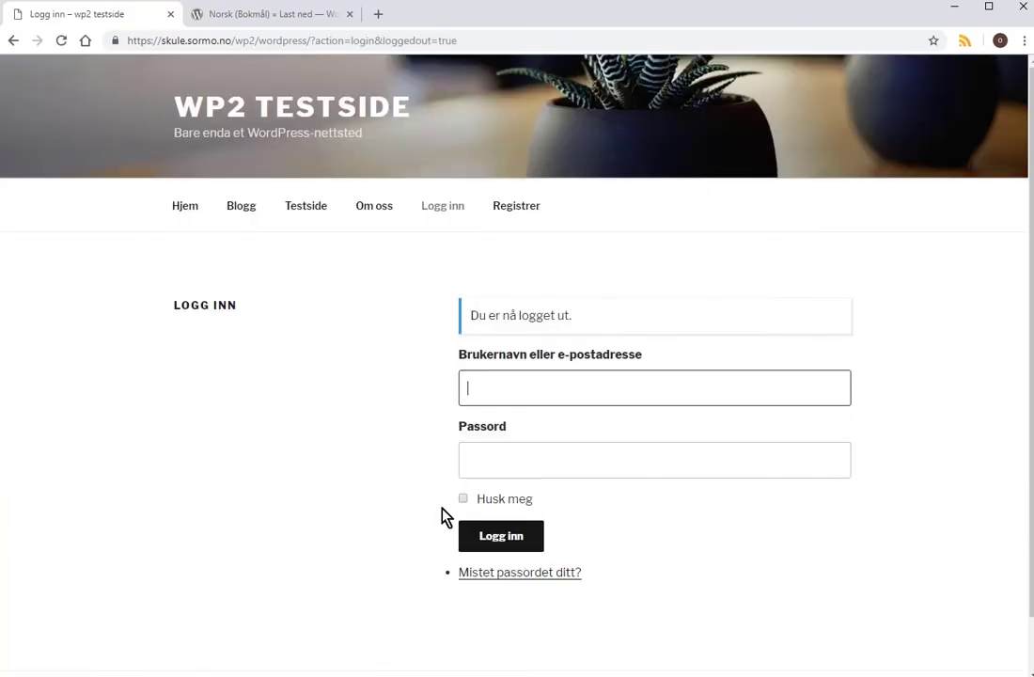
{"action": "left_click", "coordinate": [446, 211]}
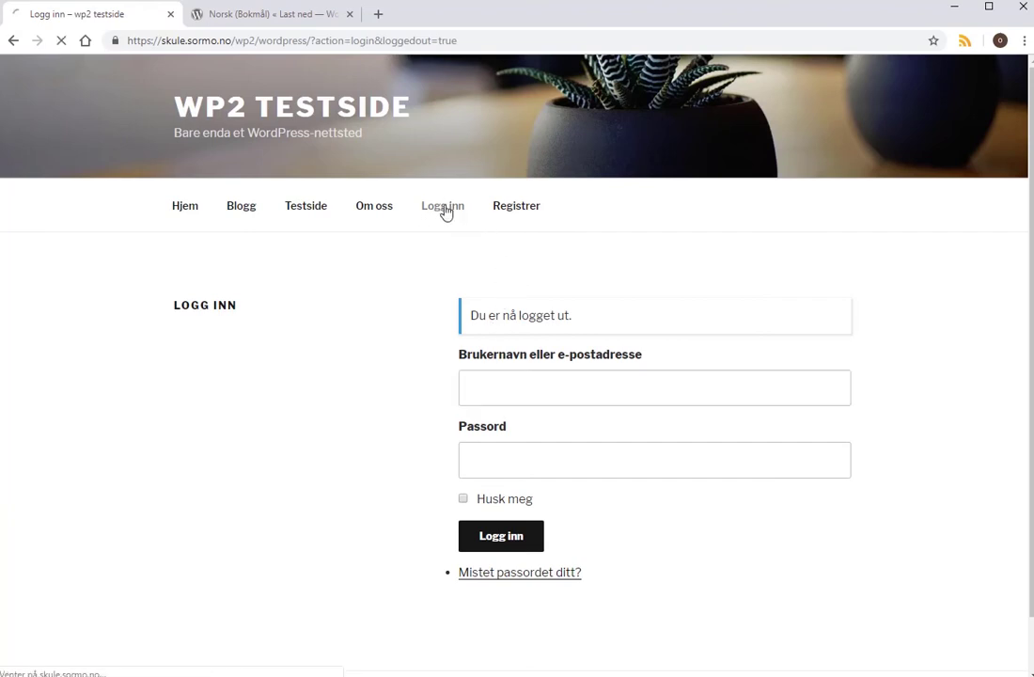
{"action": "left_click", "coordinate": [522, 213]}
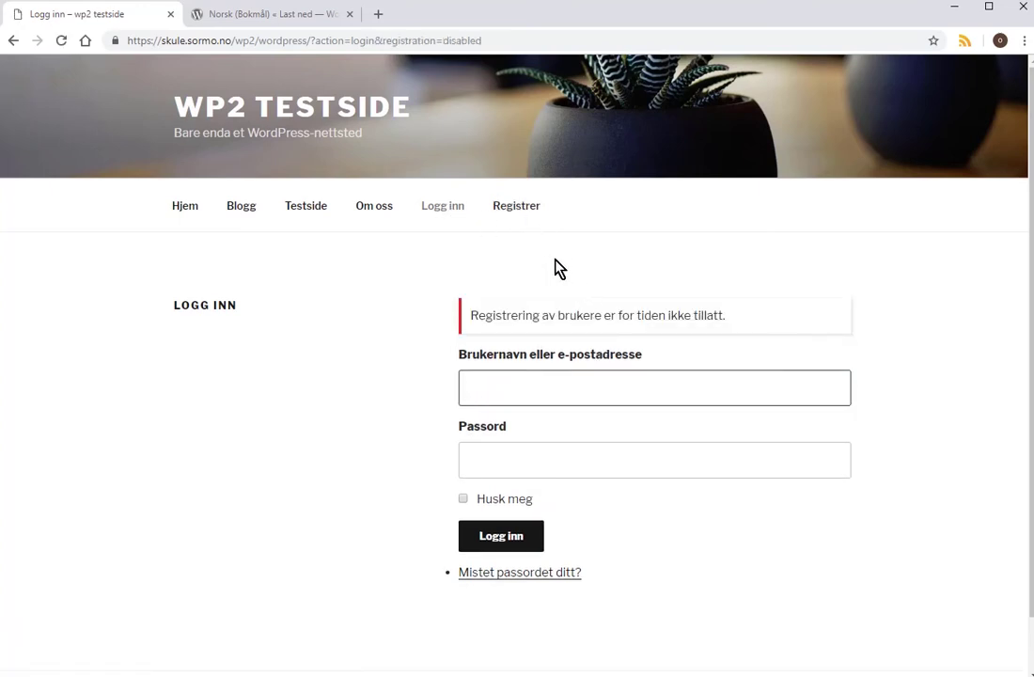
Sign in on the site's login page with the saved administrator username and password.
{"action": "left_click", "coordinate": [454, 211]}
{"action": "left_click", "coordinate": [498, 349]}
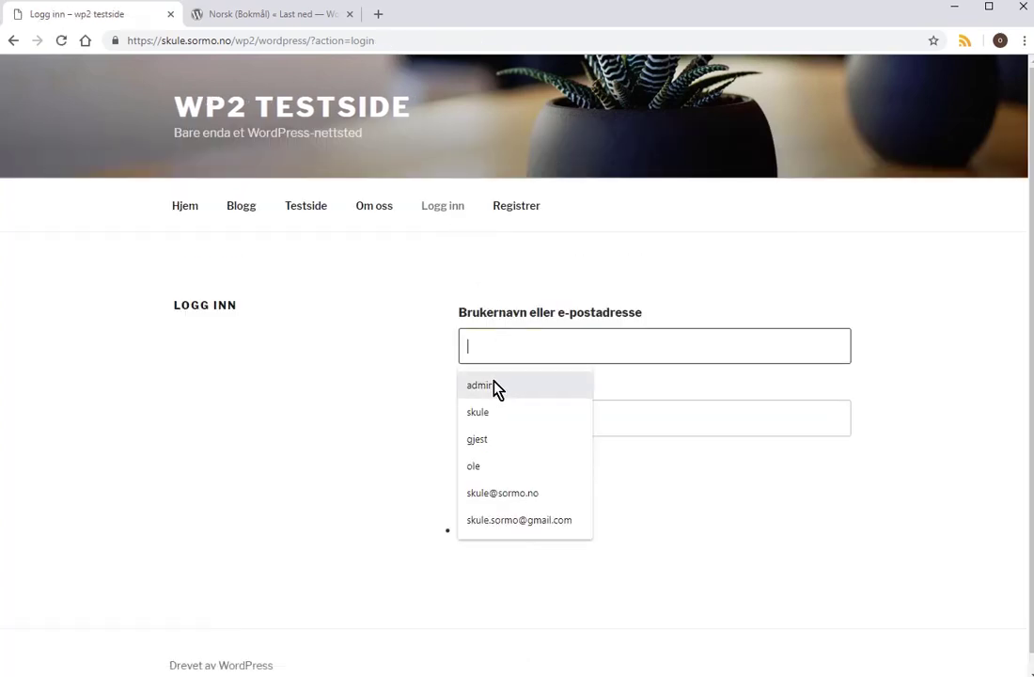
{"action": "left_click", "coordinate": [493, 393]}
{"action": "left_click", "coordinate": [510, 420]}
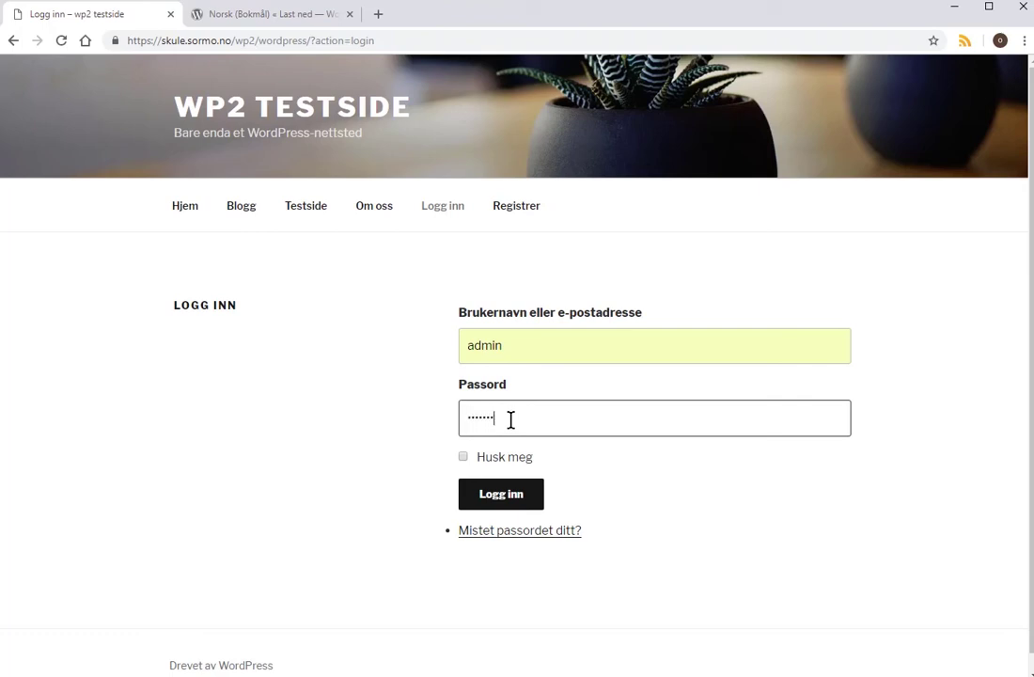
{"action": "left_click", "coordinate": [501, 498]}
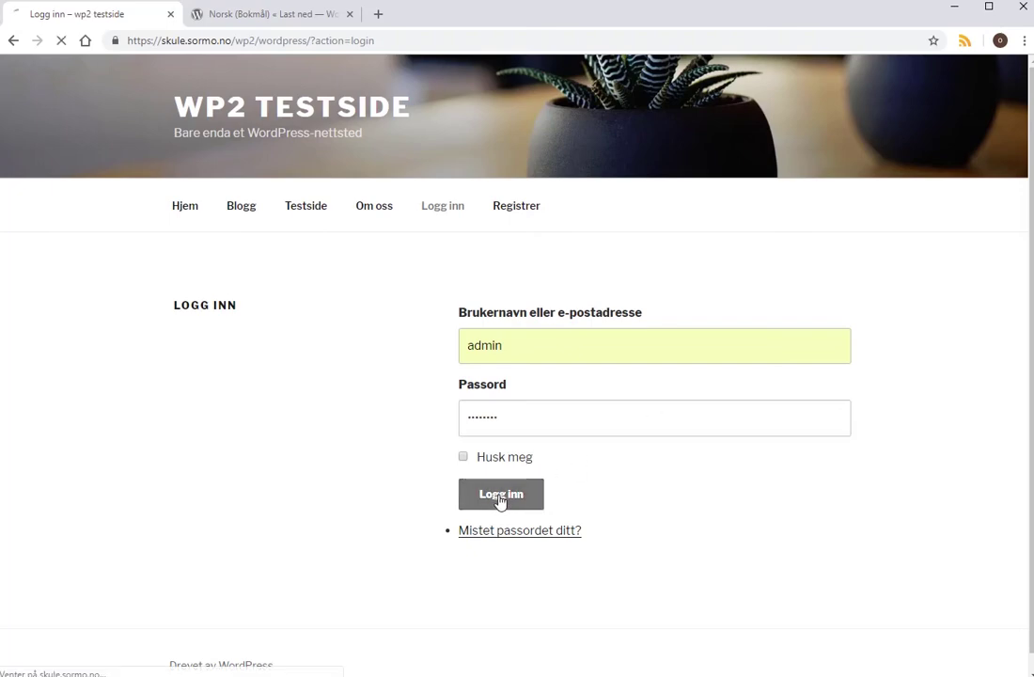
{"action": "left_click", "coordinate": [532, 397]}
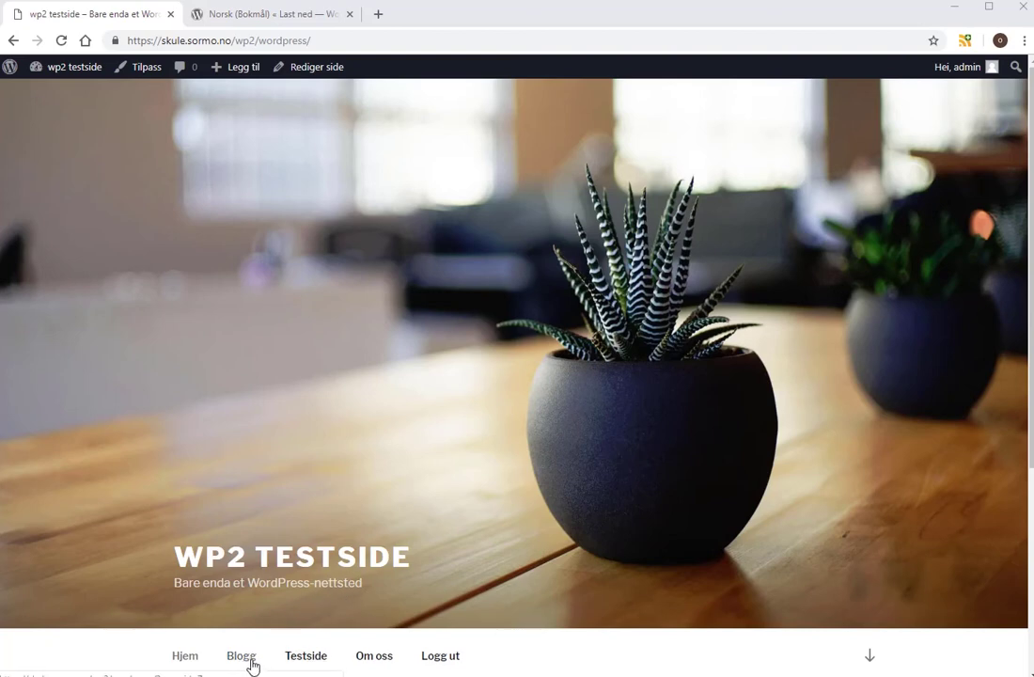
Add the Medlemmer category to Toppmeny and nest it under Blogg as a submenu item.
{"action": "mouse_move", "coordinate": [77, 82]}
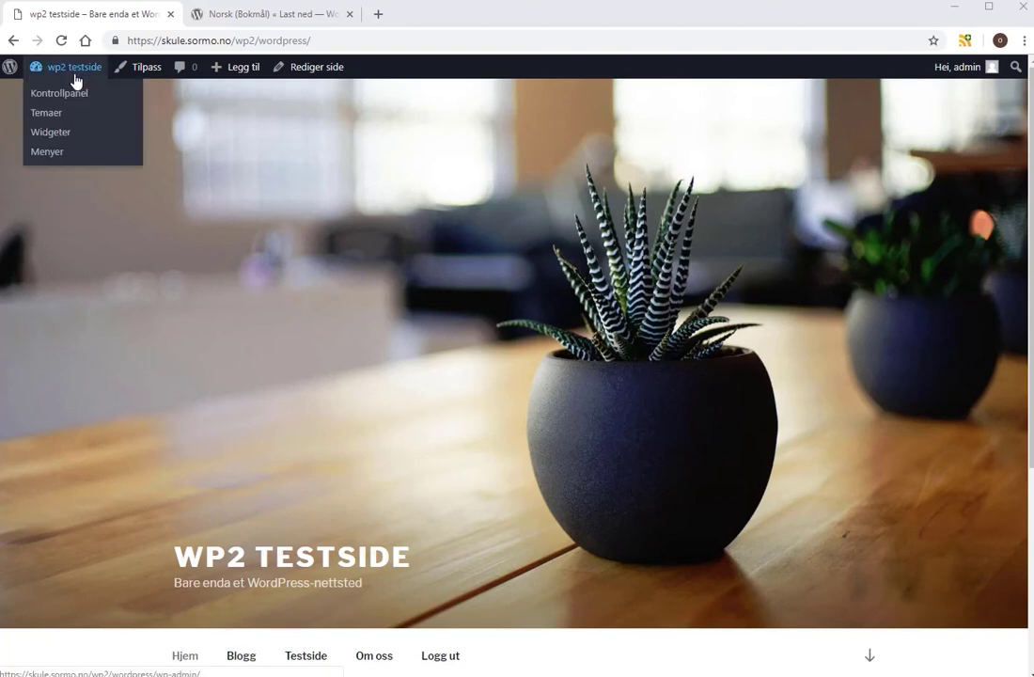
{"action": "left_click", "coordinate": [71, 94]}
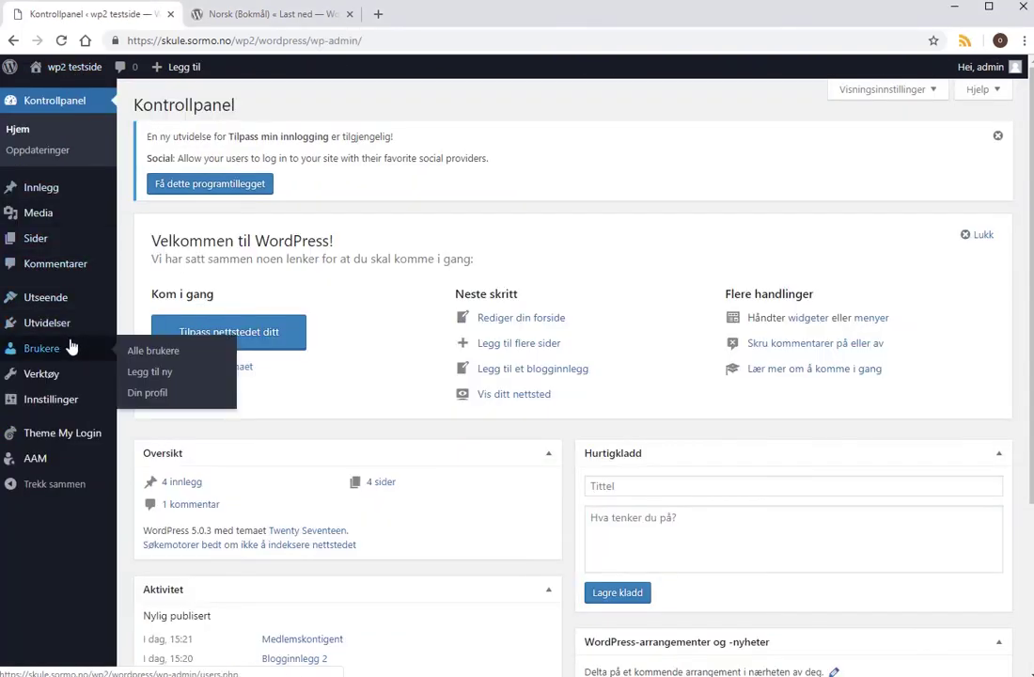
{"action": "mouse_move", "coordinate": [68, 334]}
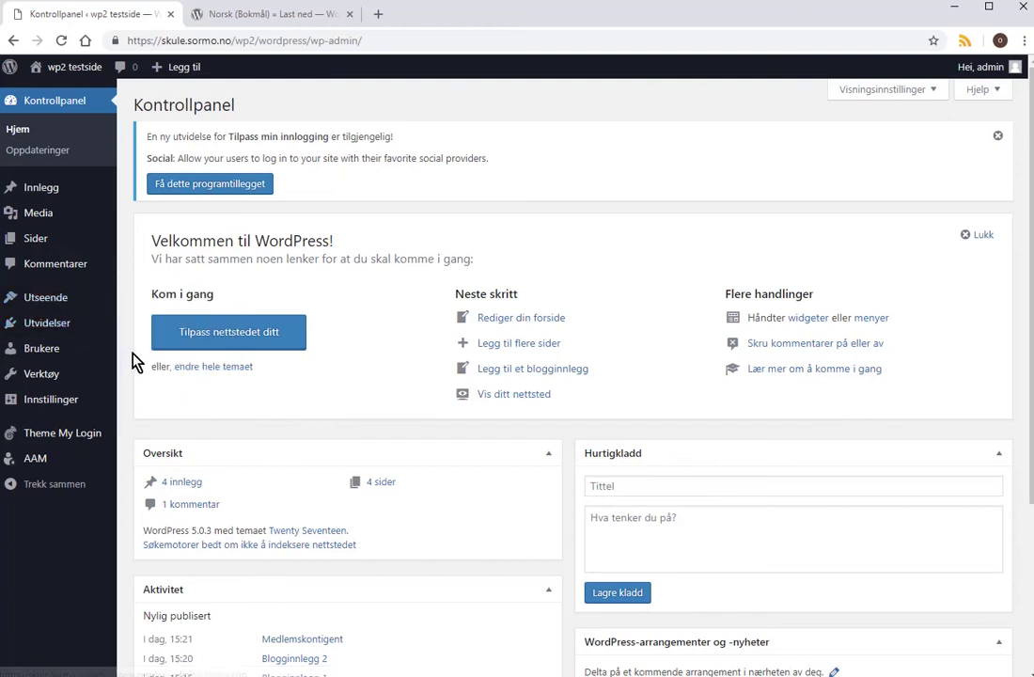
{"action": "left_click", "coordinate": [146, 362]}
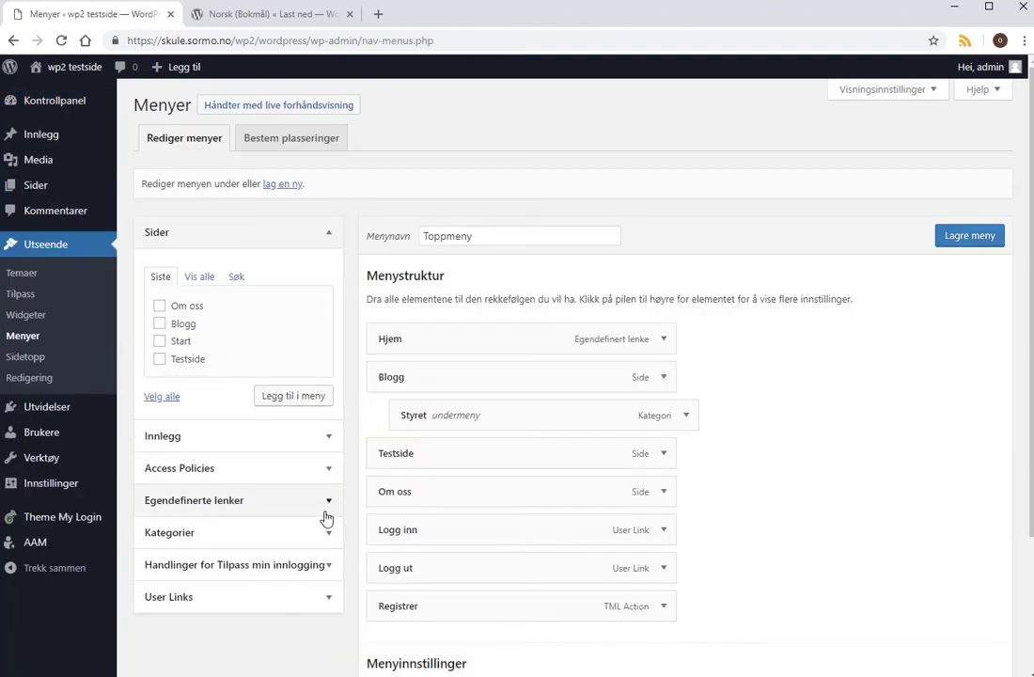
{"action": "left_click", "coordinate": [328, 536]}
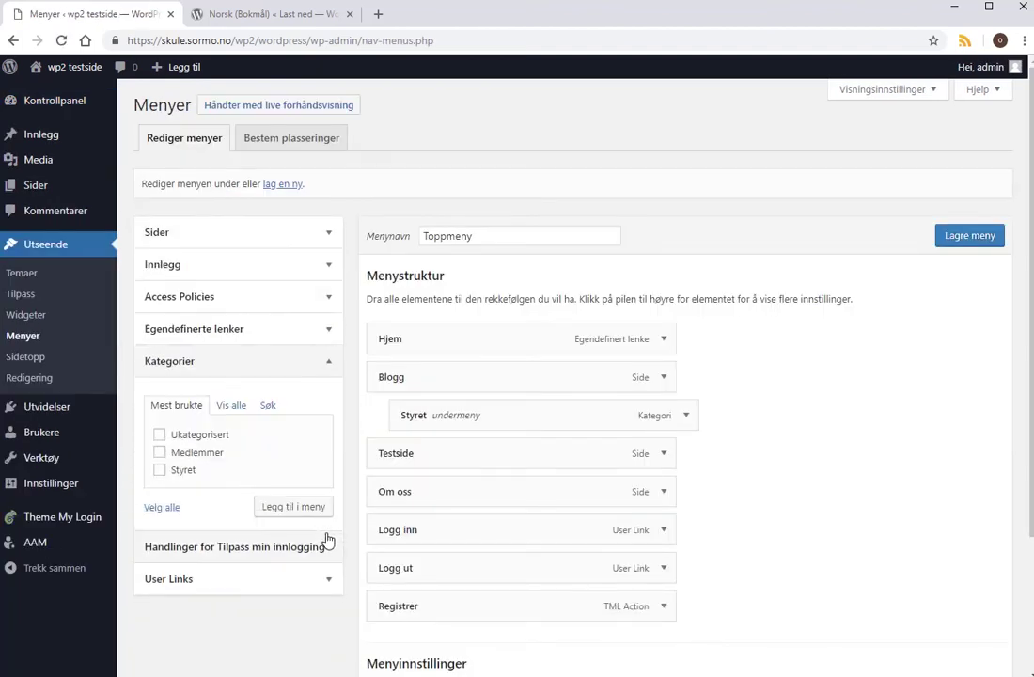
{"action": "left_click", "coordinate": [160, 454]}
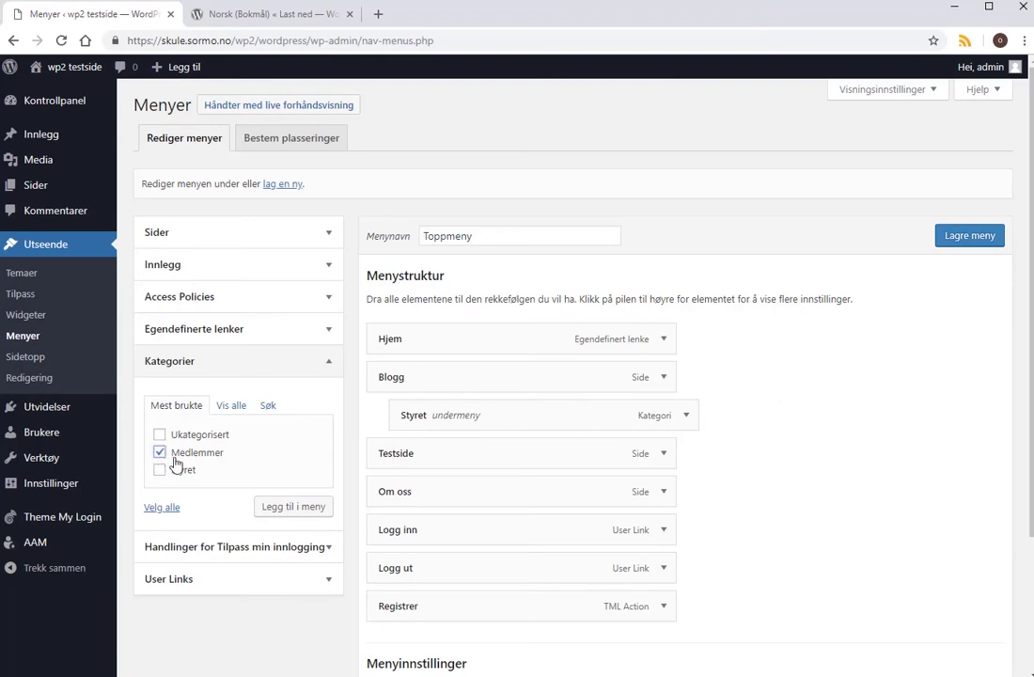
{"action": "left_click", "coordinate": [286, 513]}
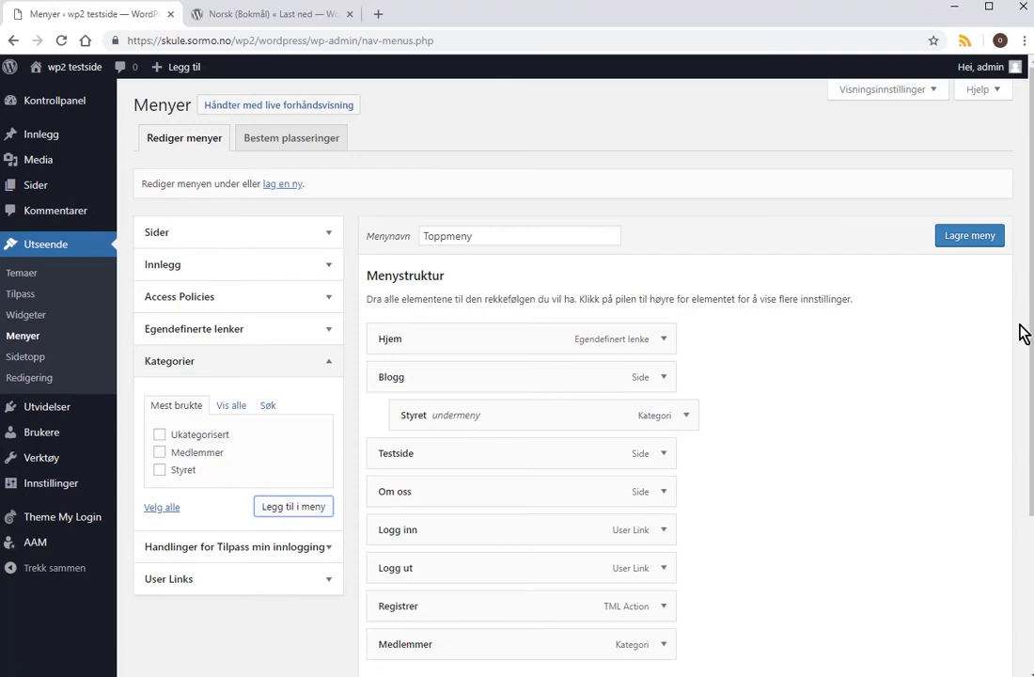
{"action": "left_click_drag", "start_coordinate": [1030, 335], "coordinate": [1032, 471]}
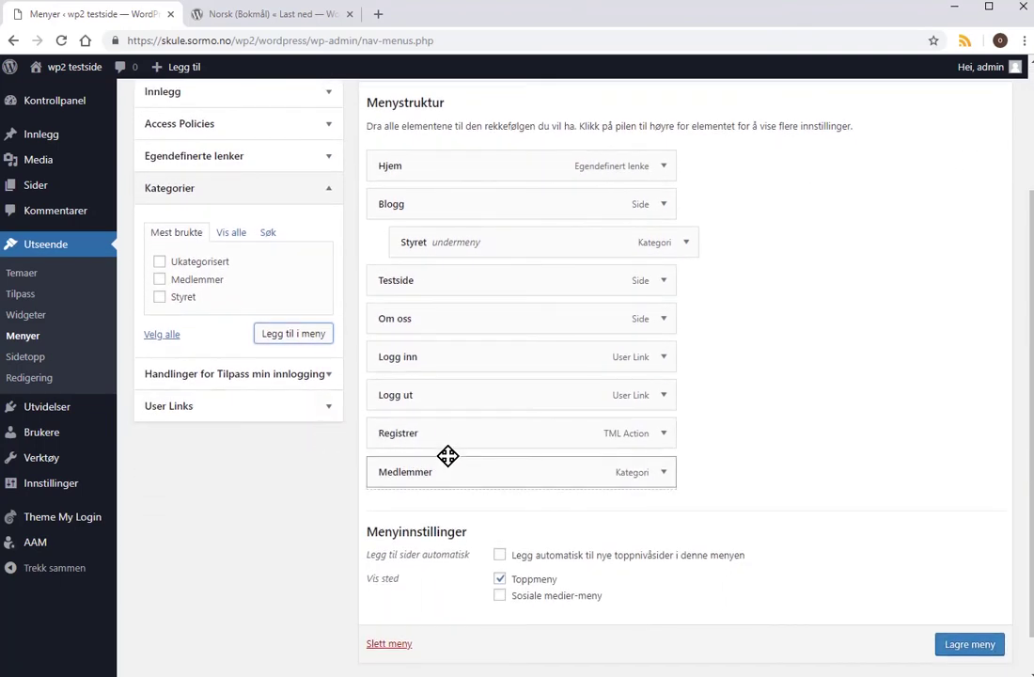
{"action": "left_click_drag", "start_coordinate": [448, 456], "coordinate": [496, 244]}
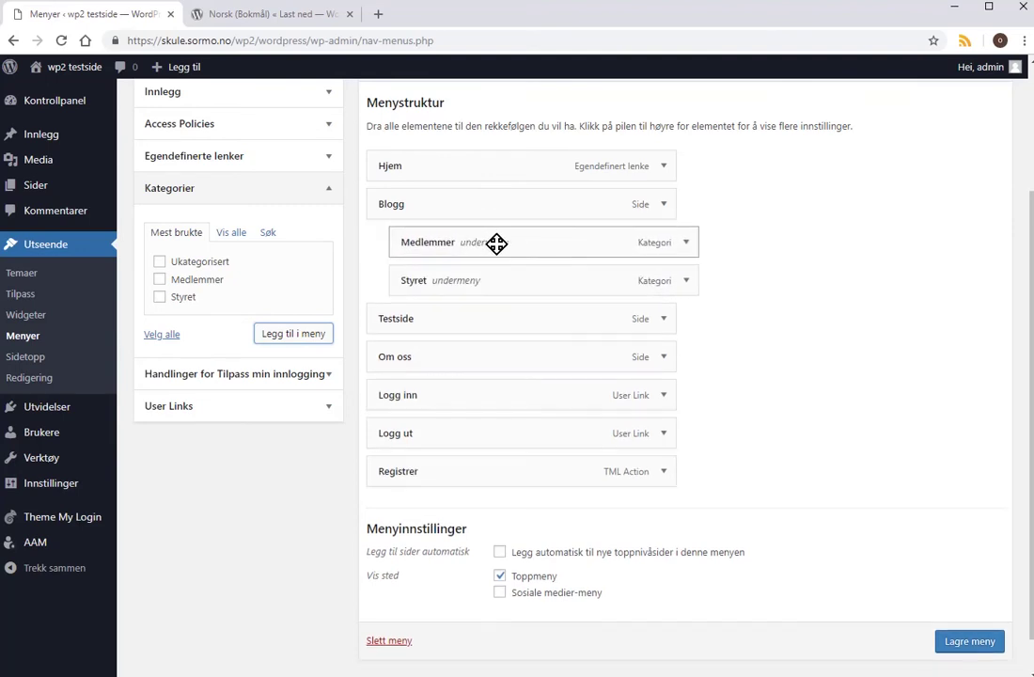
Restrict Medlemmer to logged-in users, set the Styret item's visibility, and save Toppmeny.
{"action": "left_click", "coordinate": [687, 243]}
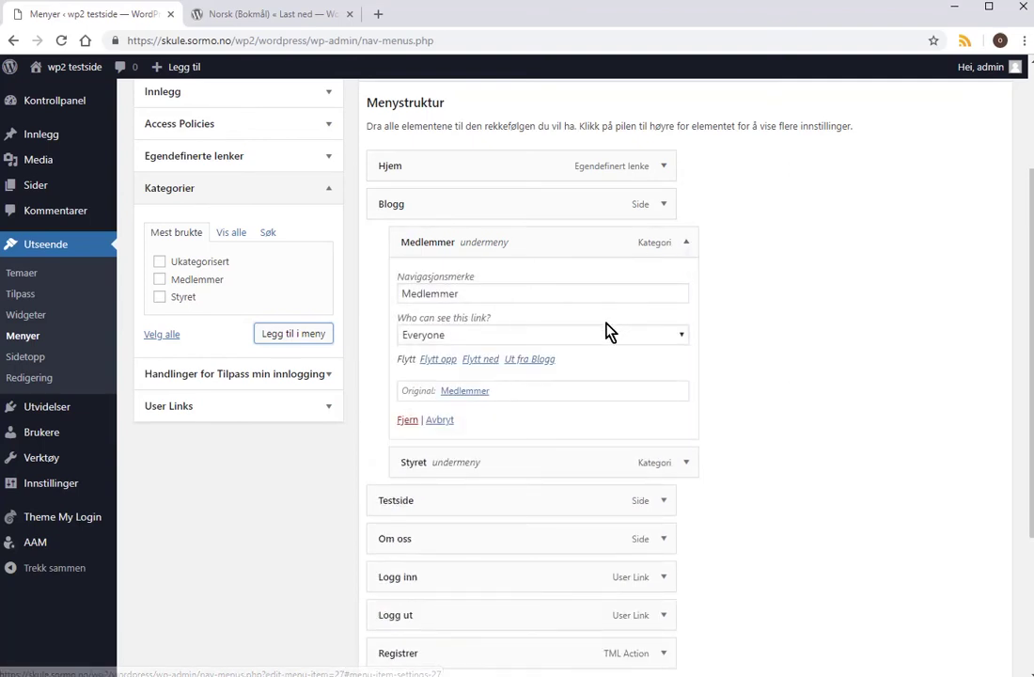
{"action": "left_click", "coordinate": [680, 337]}
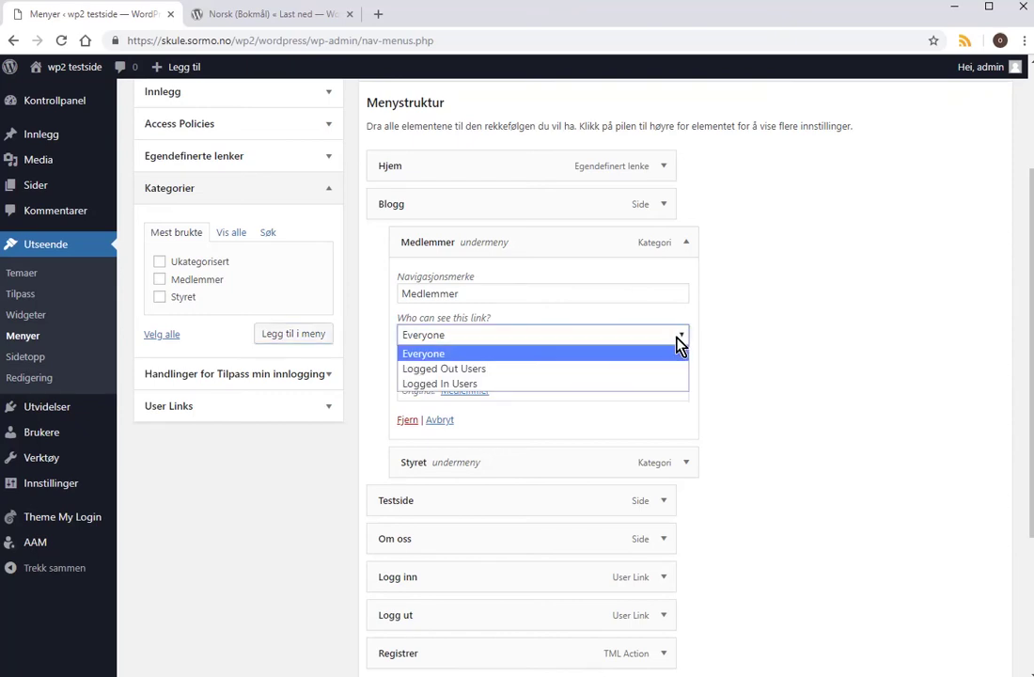
{"action": "left_click", "coordinate": [531, 383]}
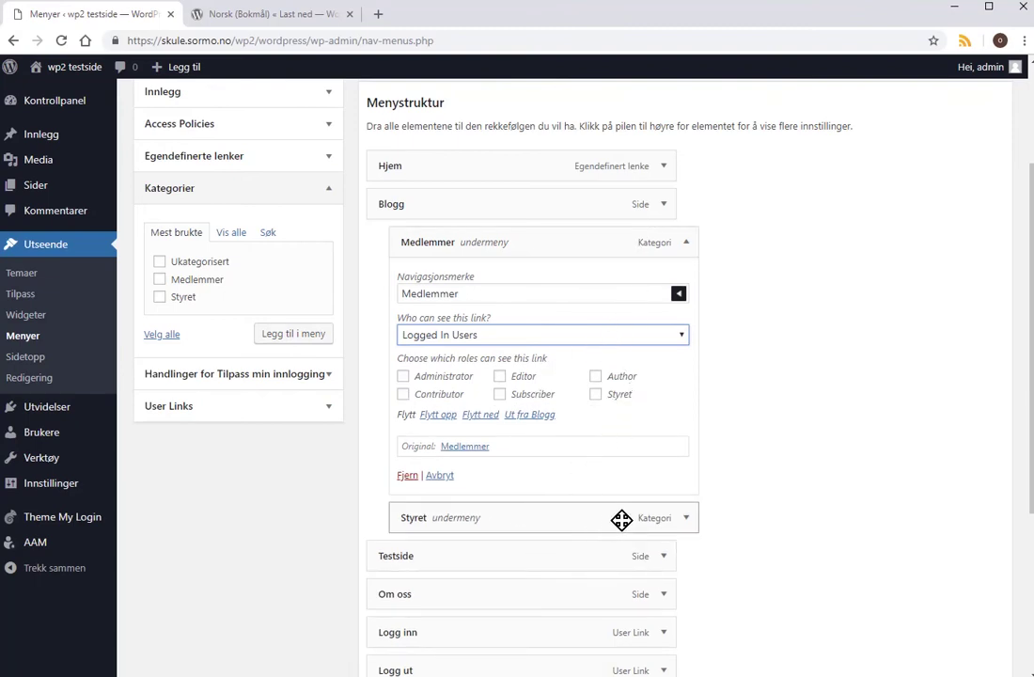
{"action": "left_click", "coordinate": [686, 518]}
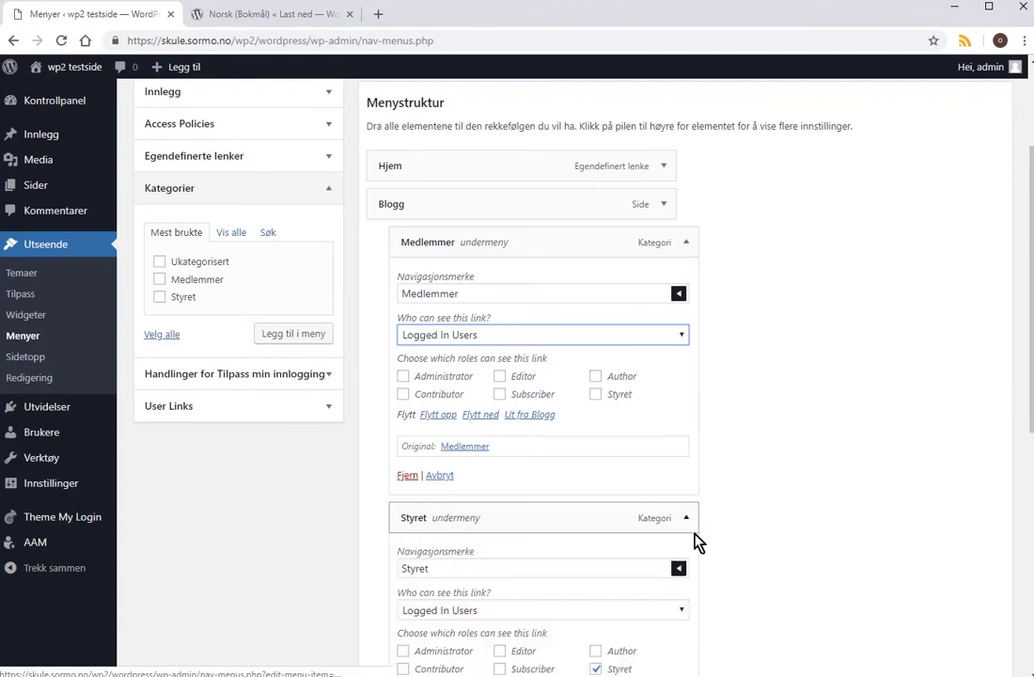
{"action": "scroll", "coordinate": [1026, 432], "scroll_direction": "down", "scroll_amount": 1}
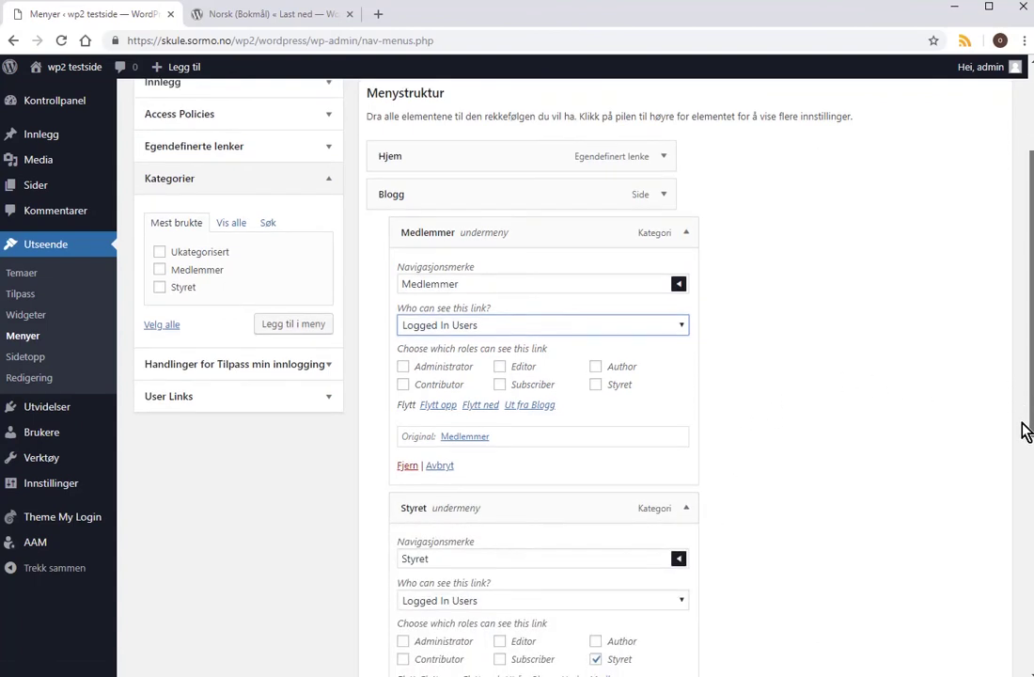
{"action": "scroll", "coordinate": [1026, 431], "scroll_direction": "down", "scroll_amount": 2}
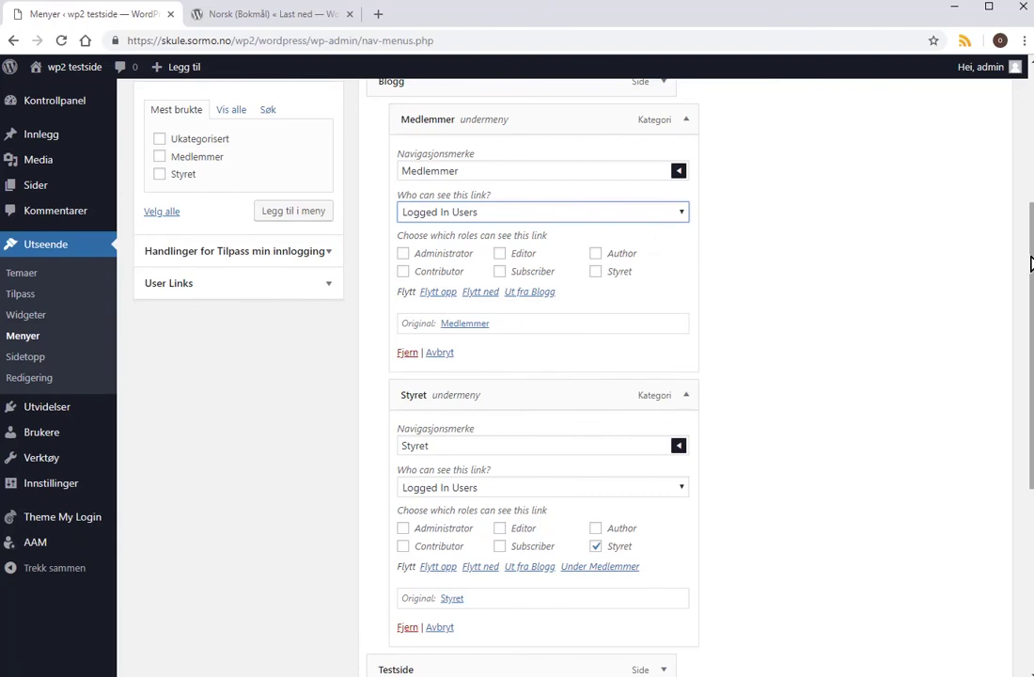
{"action": "left_click_drag", "start_coordinate": [1031, 263], "coordinate": [1005, 135]}
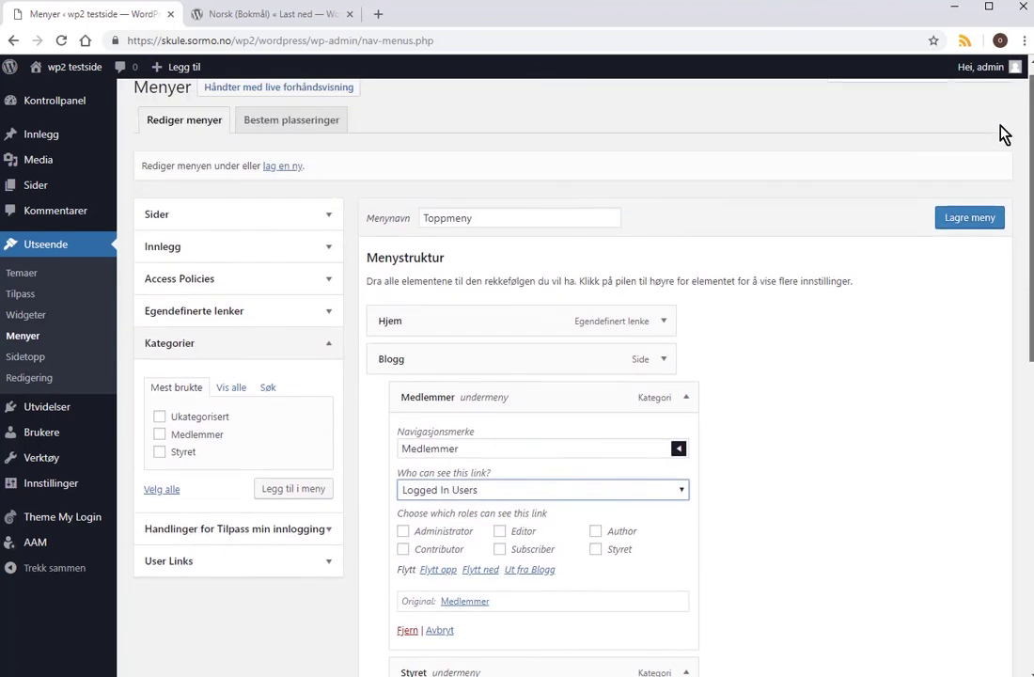
{"action": "left_click", "coordinate": [968, 218]}
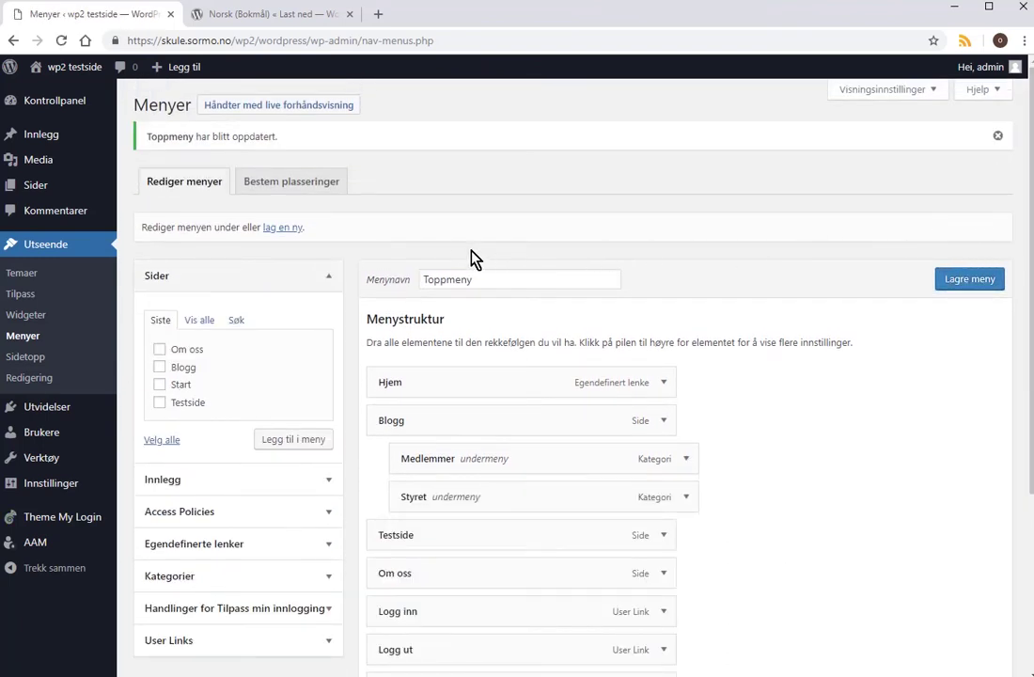
On the live site, open Blogg, then the Medlemmer category page, then return to Blogg.
{"action": "mouse_move", "coordinate": [57, 68]}
{"action": "left_click", "coordinate": [58, 93]}
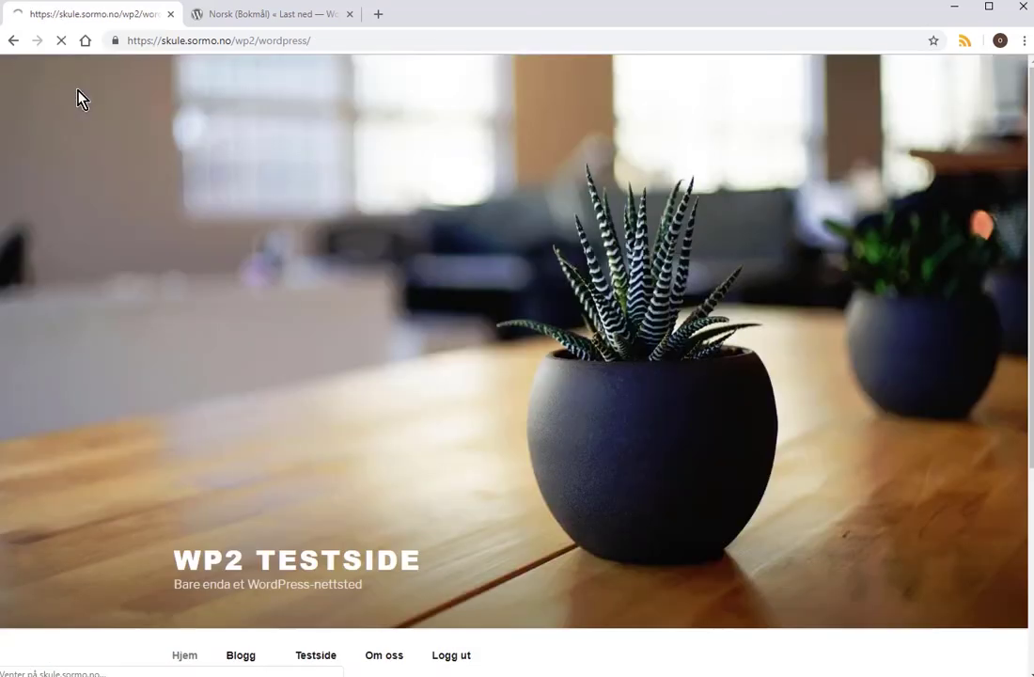
{"action": "left_click", "coordinate": [241, 656]}
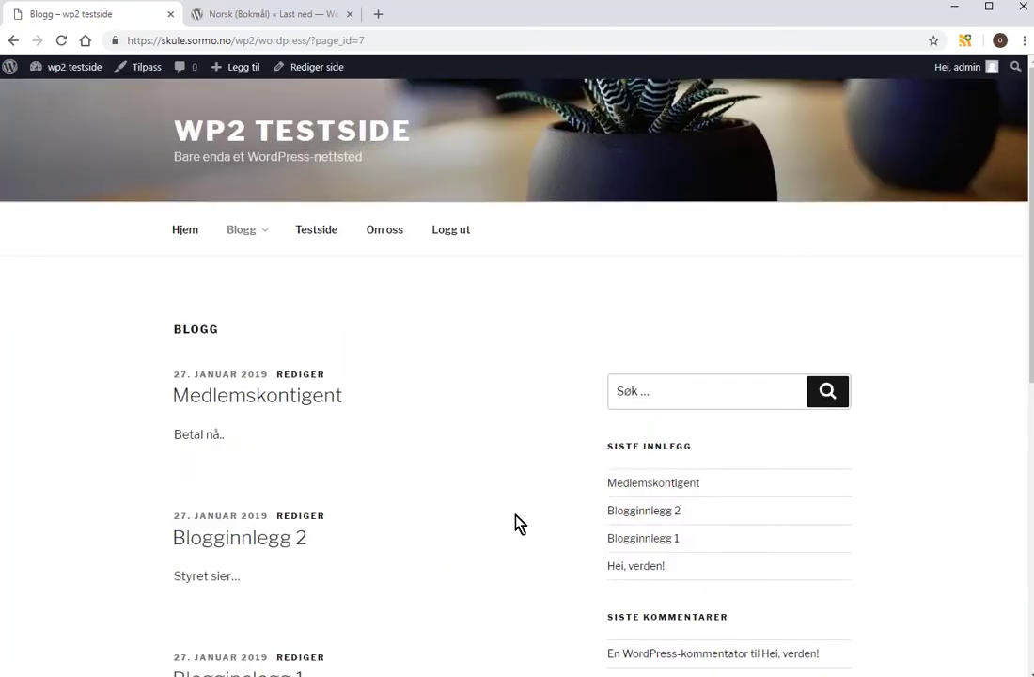
{"action": "mouse_move", "coordinate": [268, 241]}
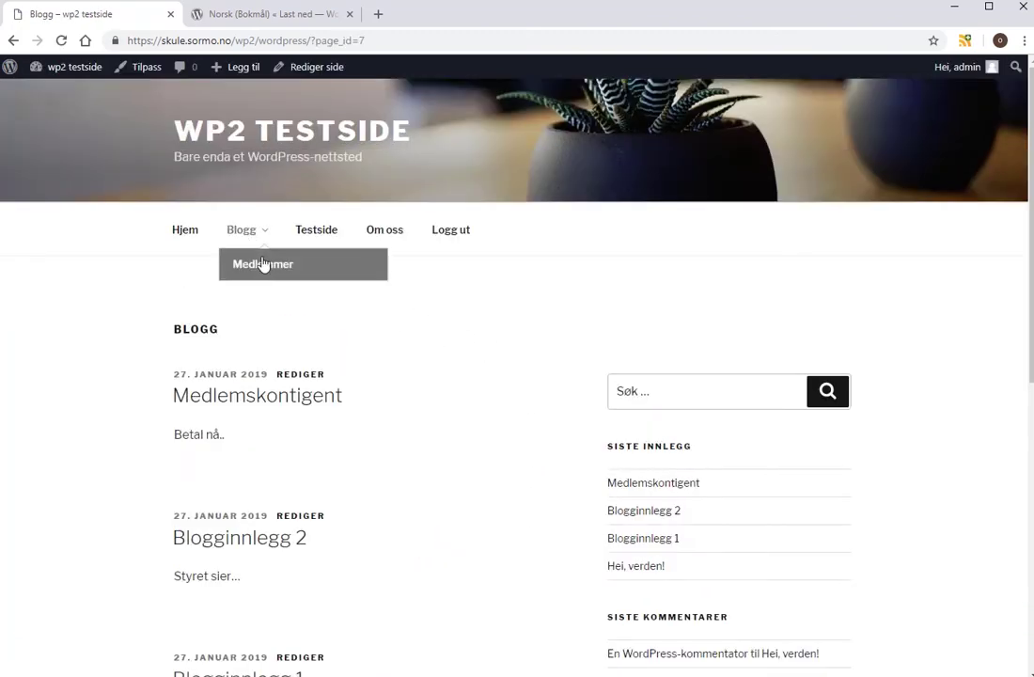
{"action": "mouse_move", "coordinate": [52, 68]}
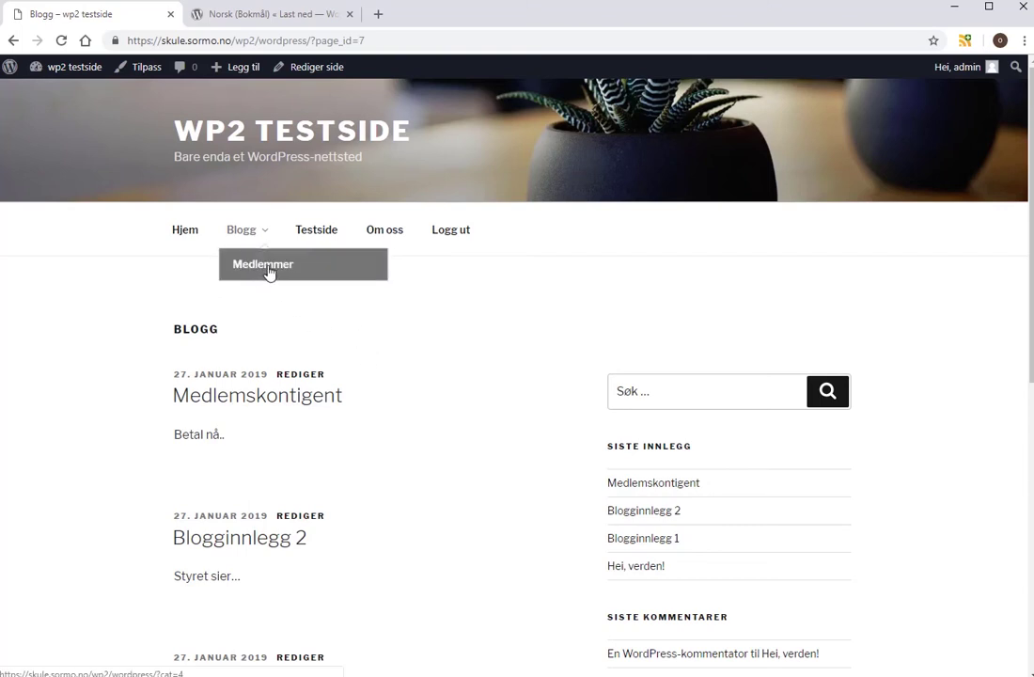
{"action": "left_click", "coordinate": [270, 272]}
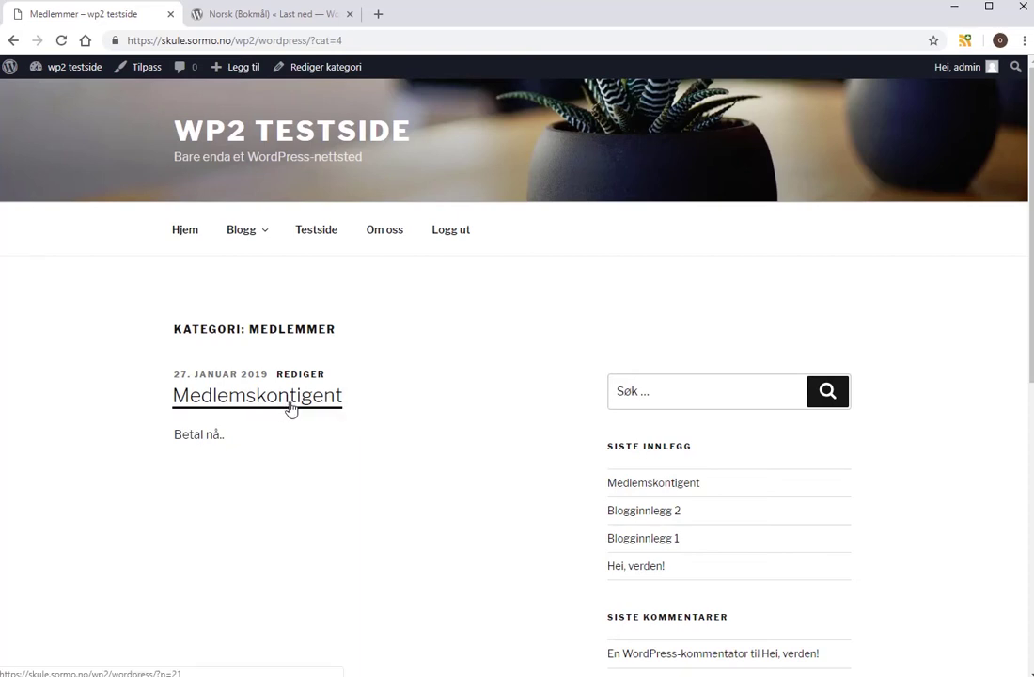
{"action": "left_click_drag", "start_coordinate": [243, 235], "coordinate": [248, 235]}
{"action": "left_click", "coordinate": [248, 235]}
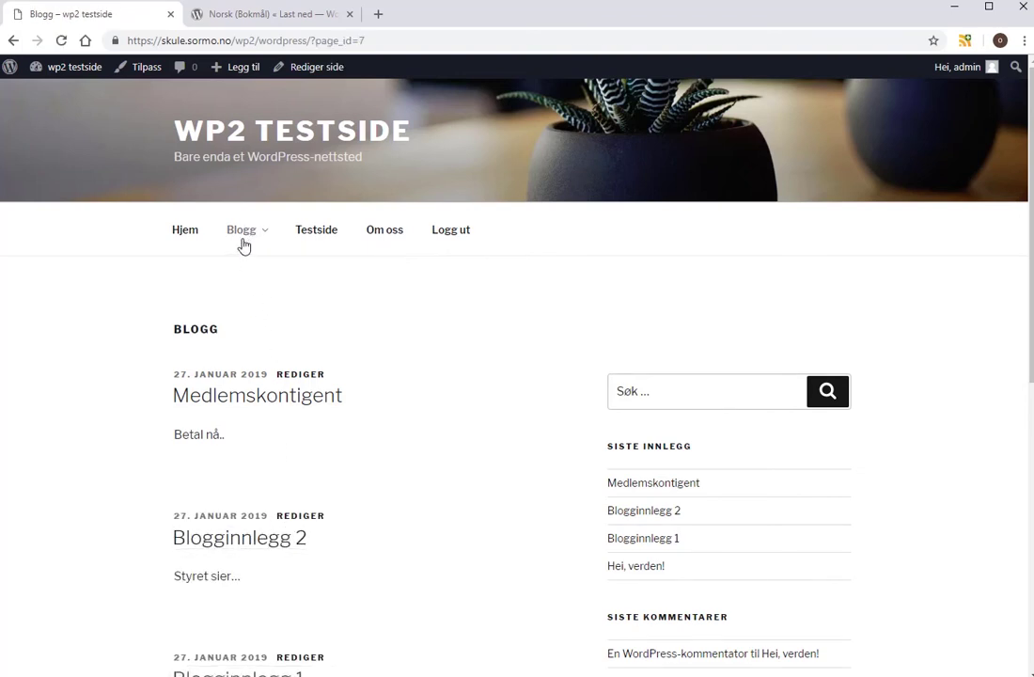
{"action": "mouse_move", "coordinate": [243, 242]}
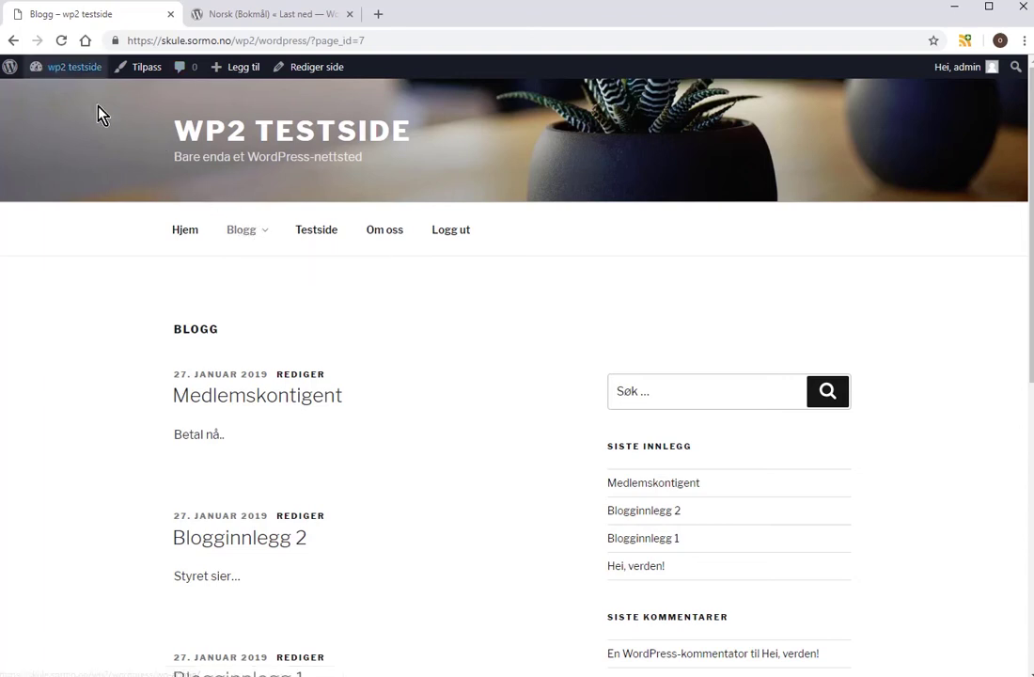
{"action": "mouse_move", "coordinate": [87, 69]}
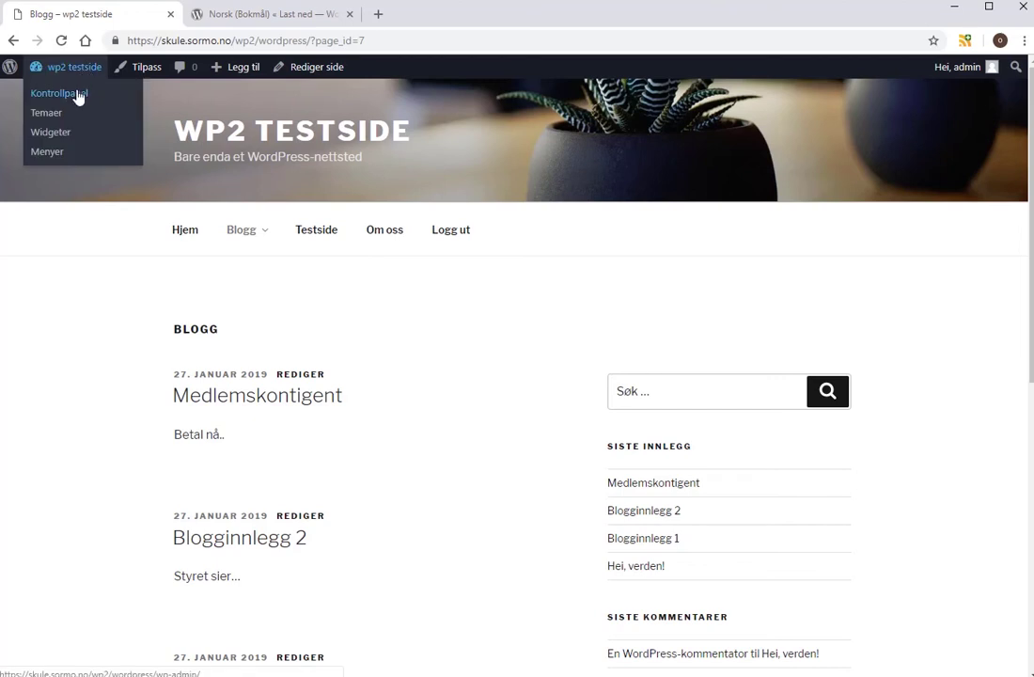
In the Customizer's homepage settings, set the posts page to '— Velg —', publish, and close.
{"action": "left_click", "coordinate": [79, 97]}
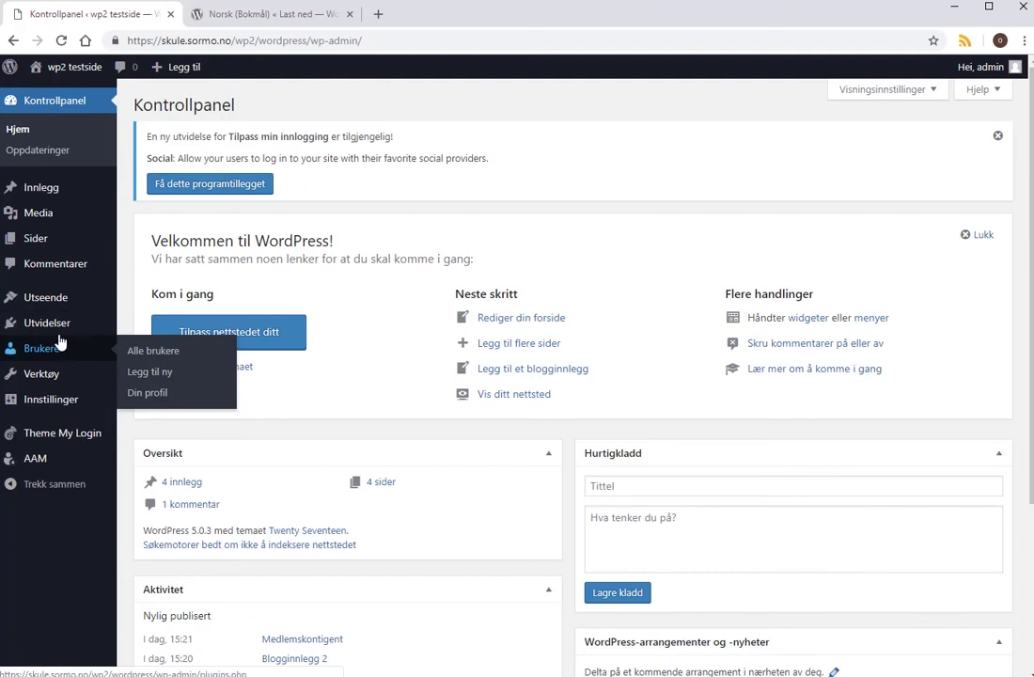
{"action": "mouse_move", "coordinate": [63, 303]}
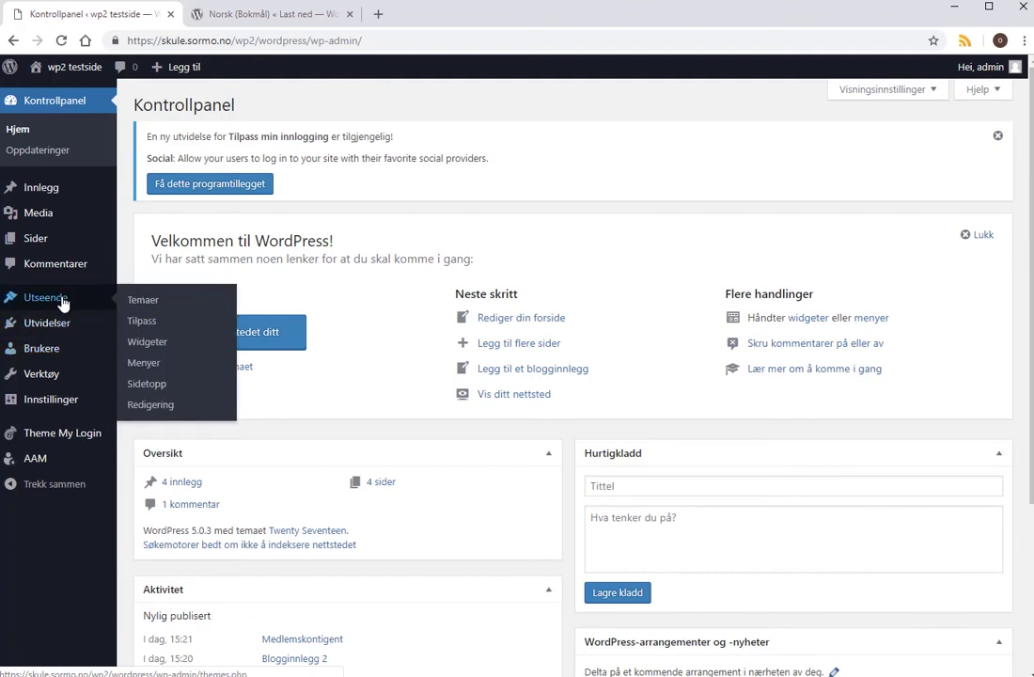
{"action": "left_click", "coordinate": [143, 323]}
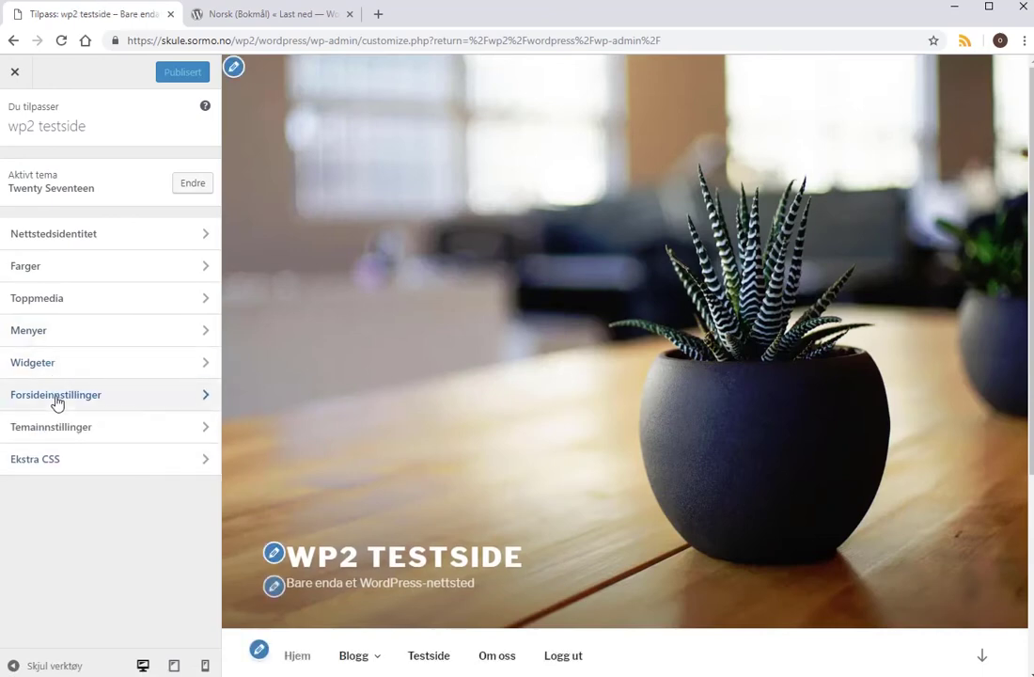
{"action": "left_click", "coordinate": [57, 396]}
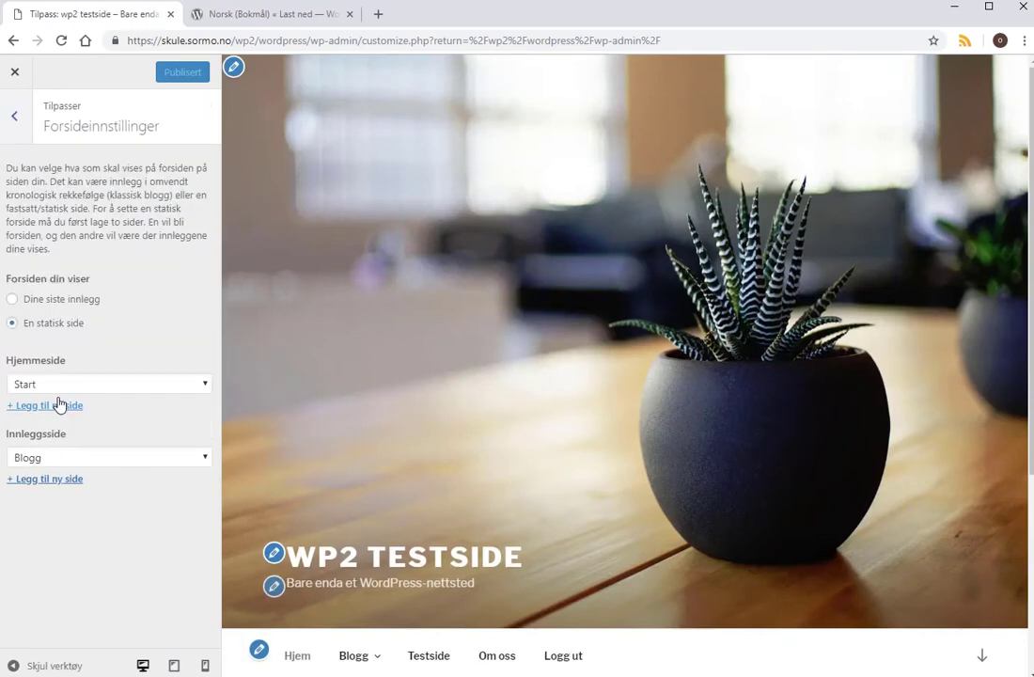
{"action": "left_click", "coordinate": [202, 461]}
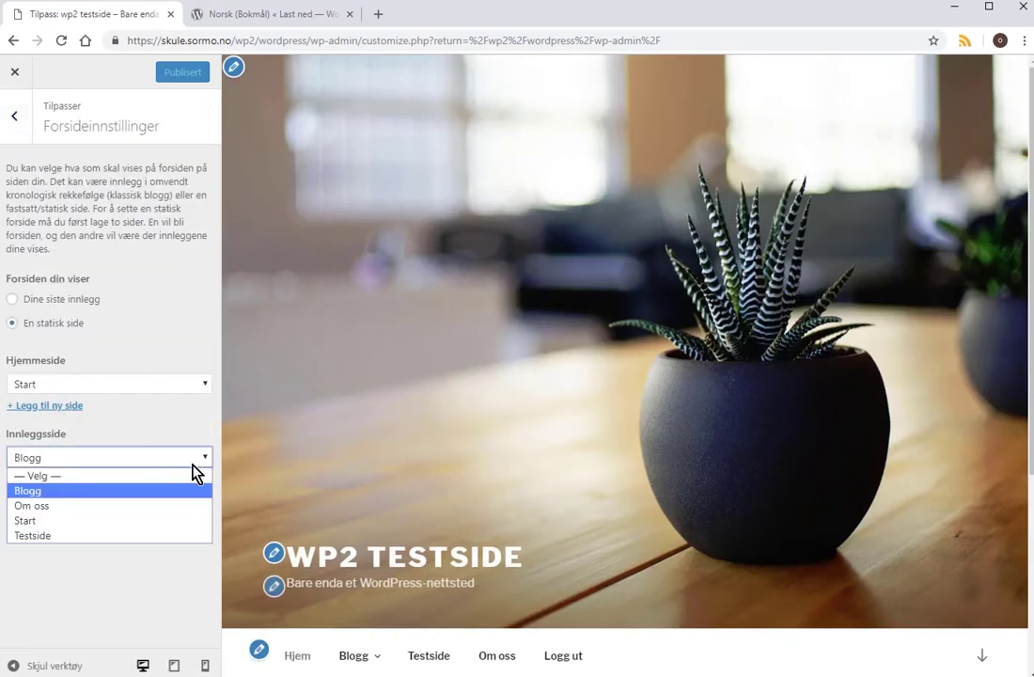
{"action": "left_click", "coordinate": [88, 478]}
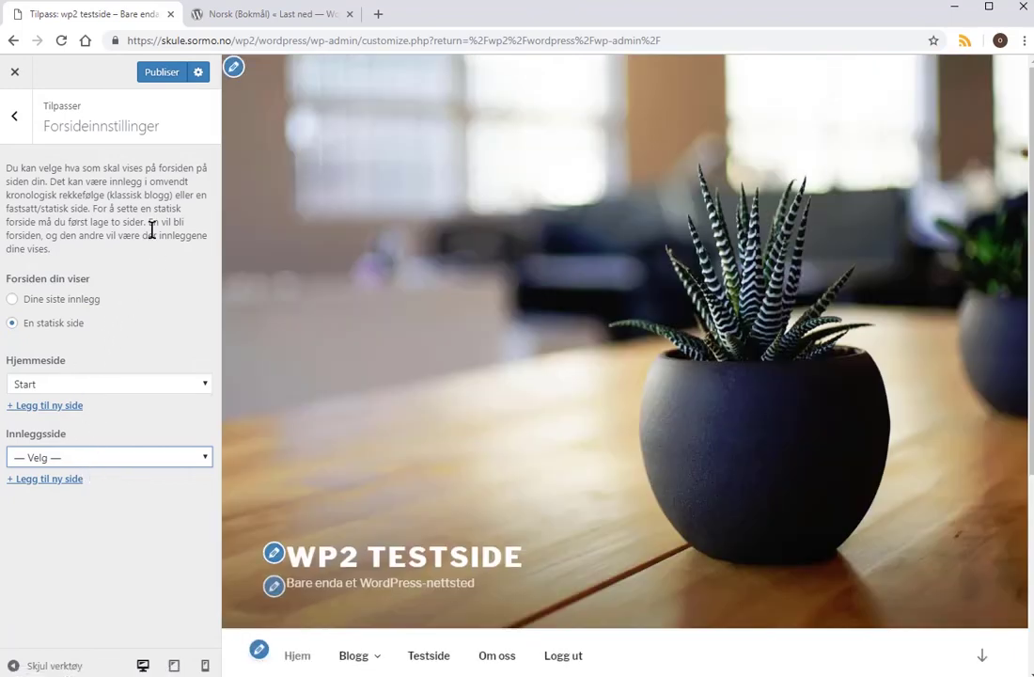
{"action": "left_click", "coordinate": [165, 74]}
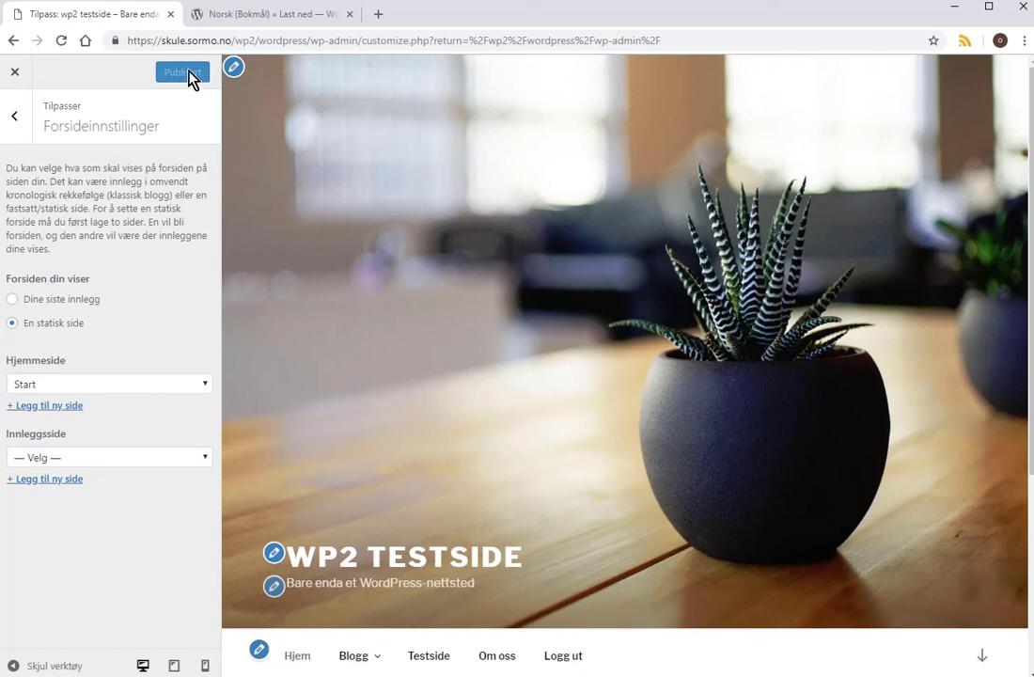
{"action": "left_click", "coordinate": [15, 71]}
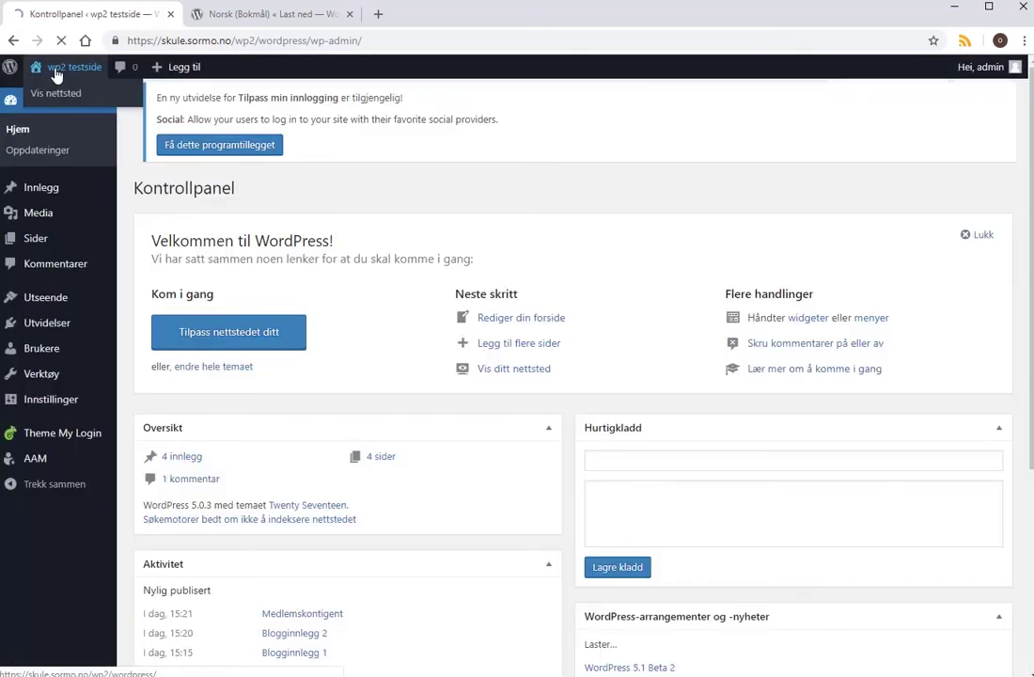
Browse the live site's Blogg, Medlemmer, Testside and Om oss pages, then log out.
{"action": "mouse_move", "coordinate": [81, 73]}
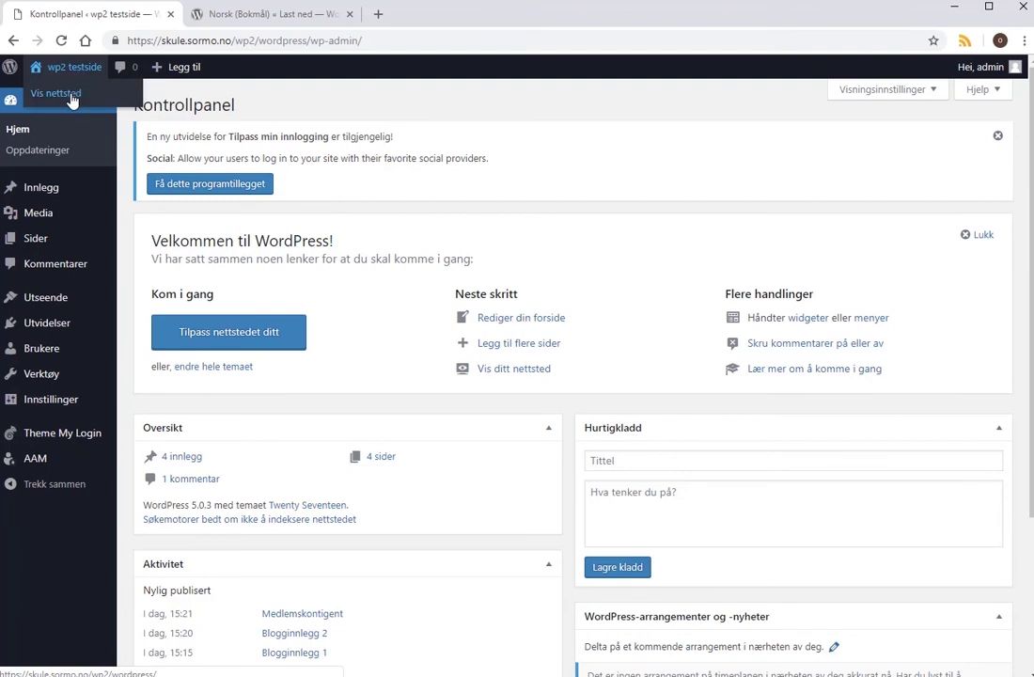
{"action": "left_click", "coordinate": [57, 92]}
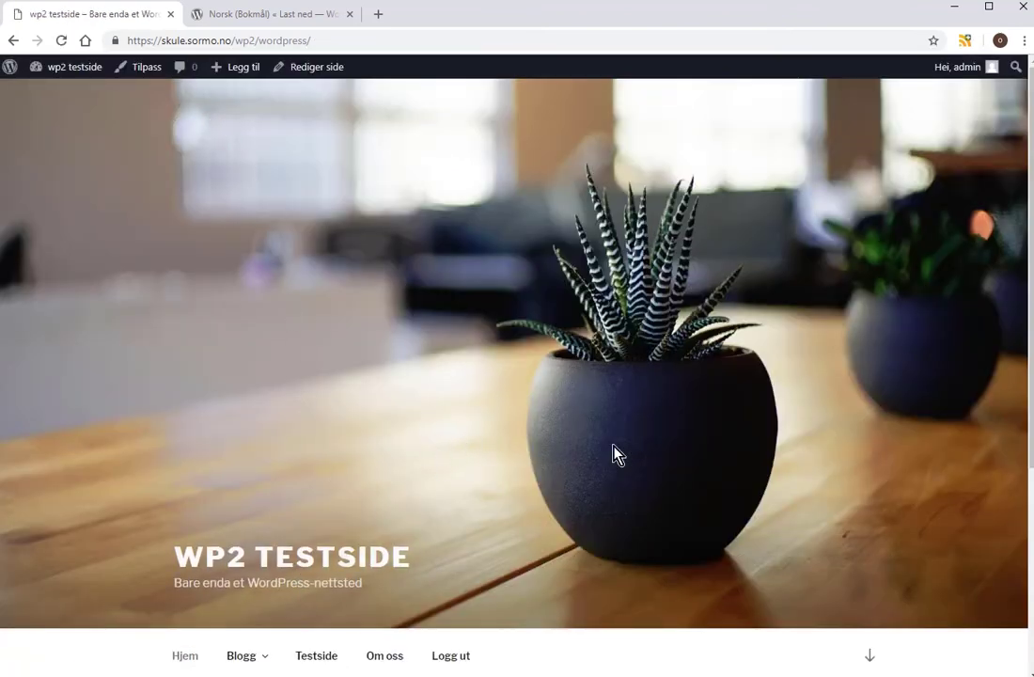
{"action": "left_click", "coordinate": [870, 656]}
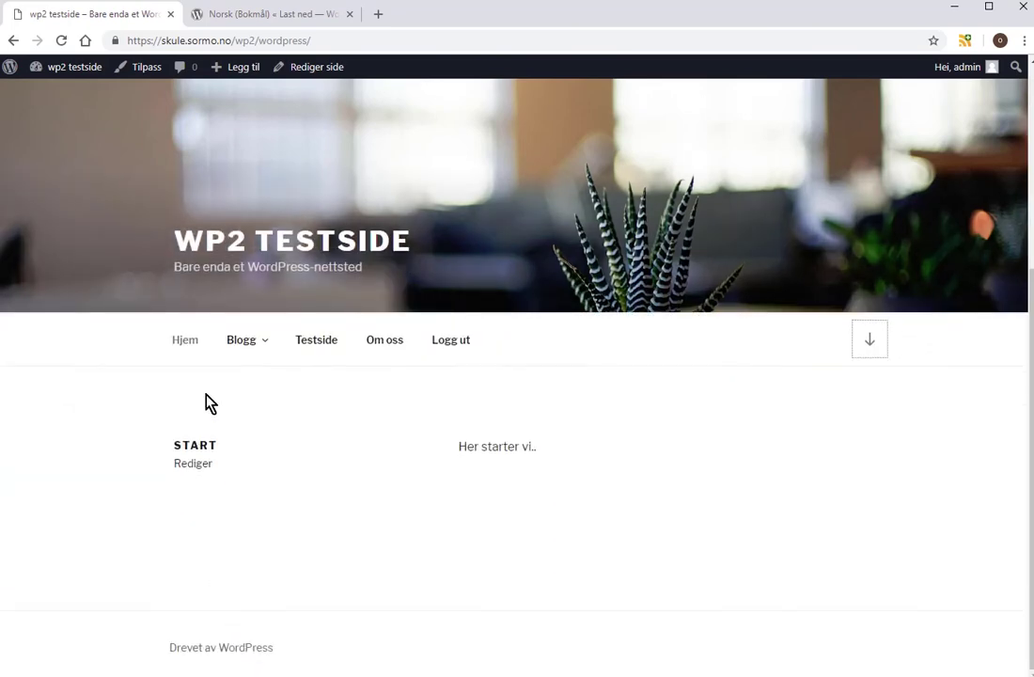
{"action": "left_click", "coordinate": [243, 342]}
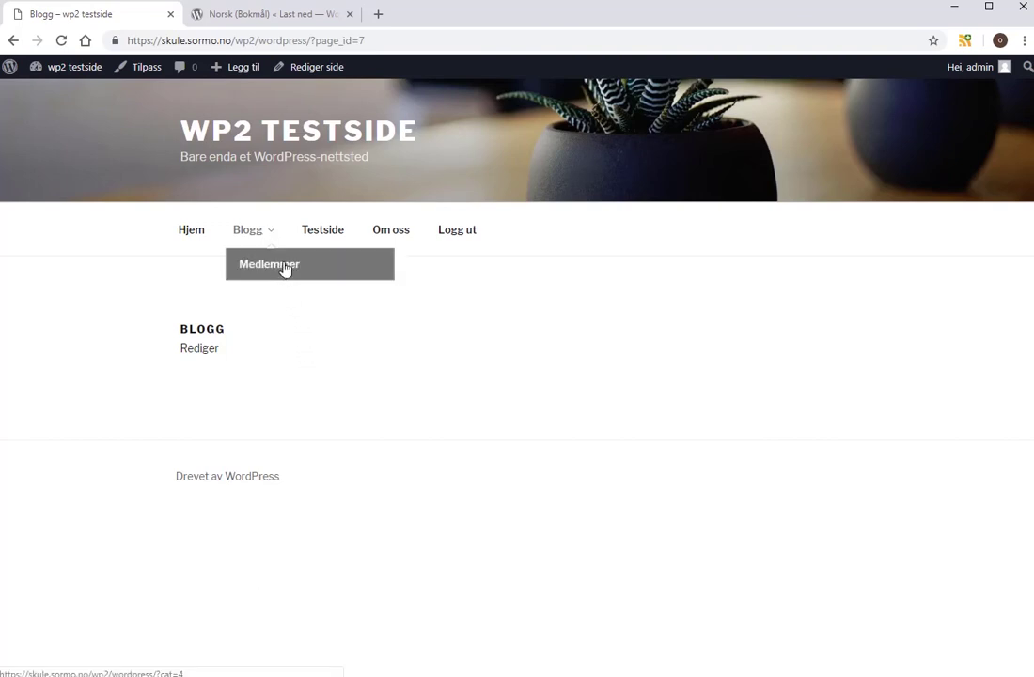
{"action": "left_click", "coordinate": [285, 269]}
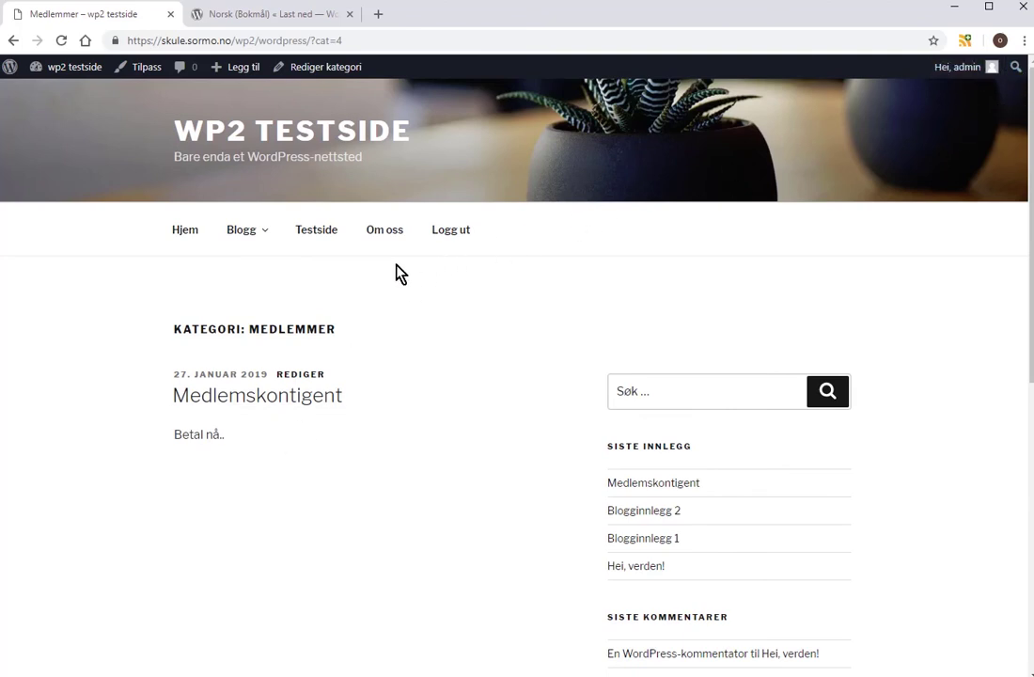
{"action": "left_click", "coordinate": [322, 239]}
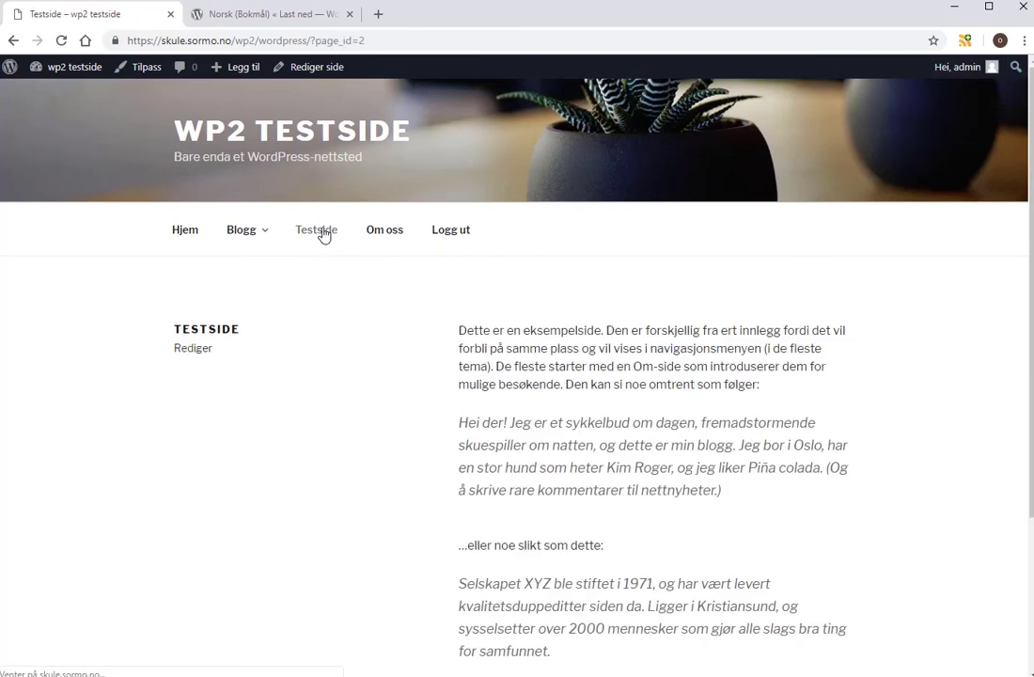
{"action": "left_click", "coordinate": [378, 235]}
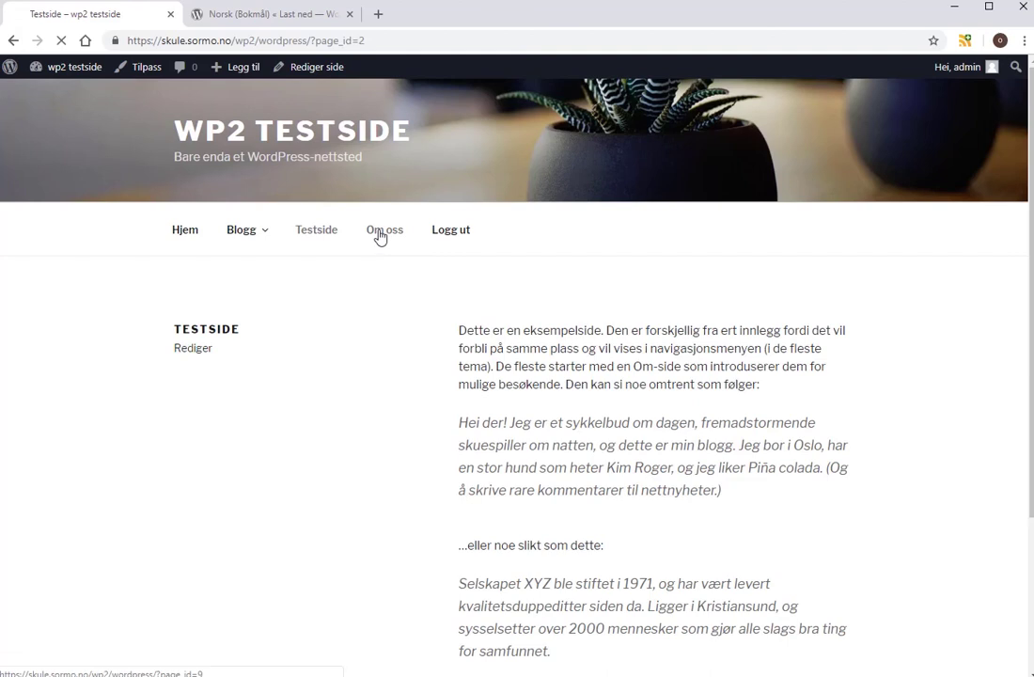
{"action": "left_click", "coordinate": [451, 236]}
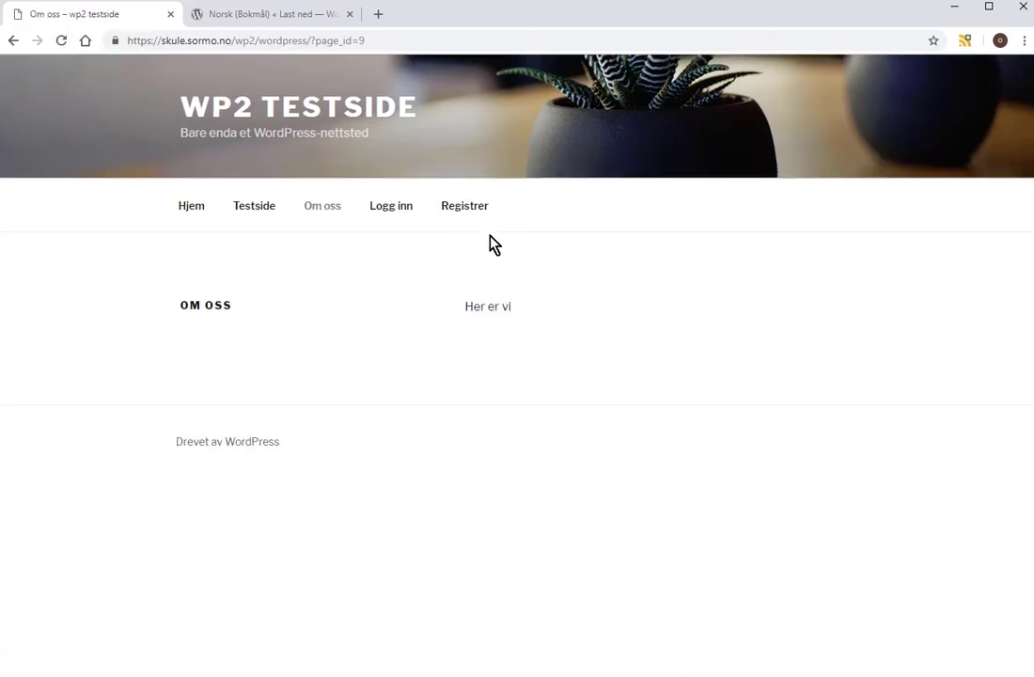
Log in as a regular member using a saved username.
{"action": "left_click", "coordinate": [397, 211]}
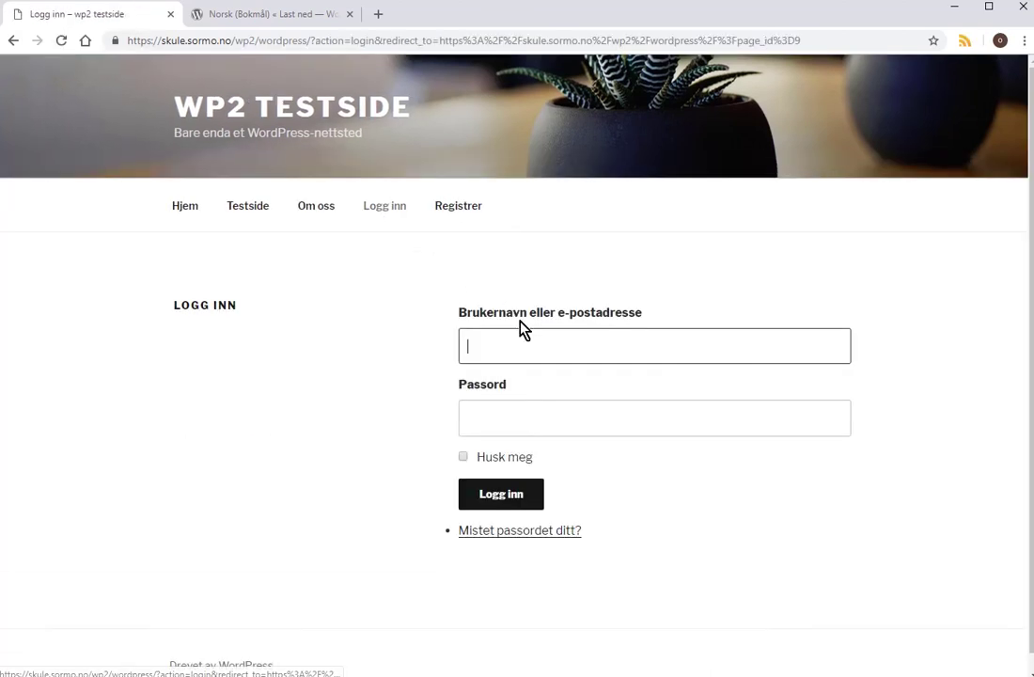
{"action": "left_click", "coordinate": [554, 341]}
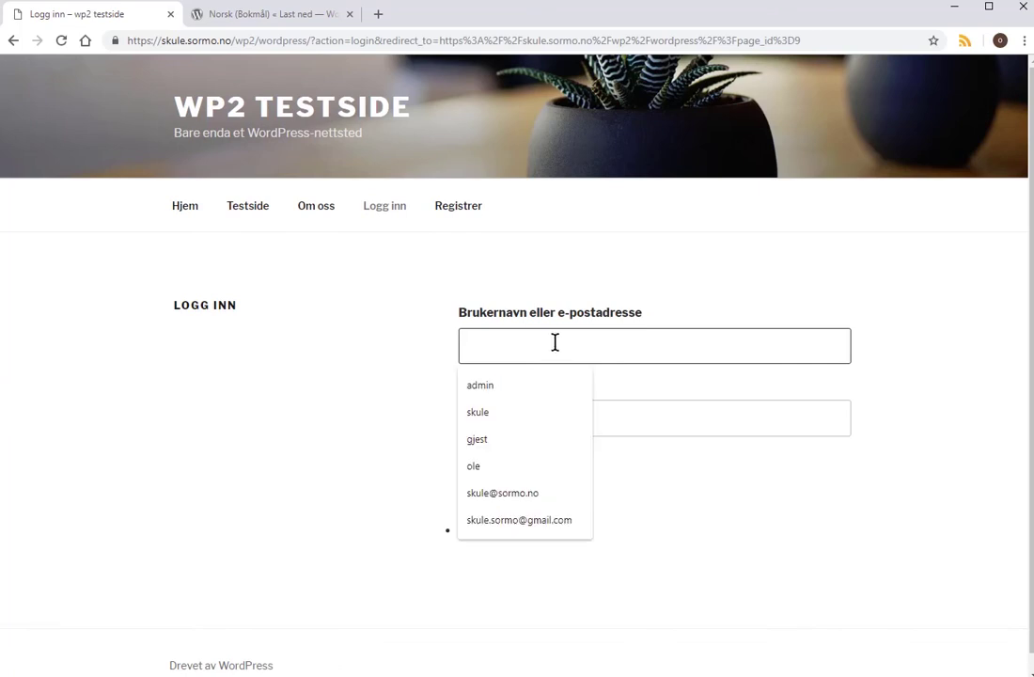
{"action": "left_click", "coordinate": [493, 468]}
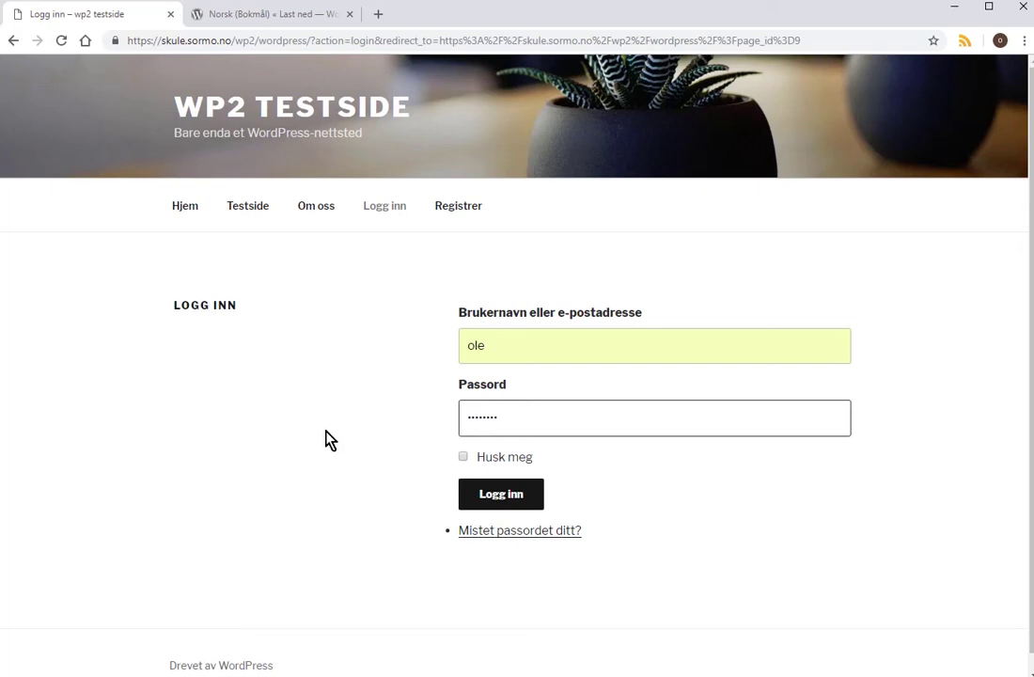
{"action": "left_click", "coordinate": [481, 493]}
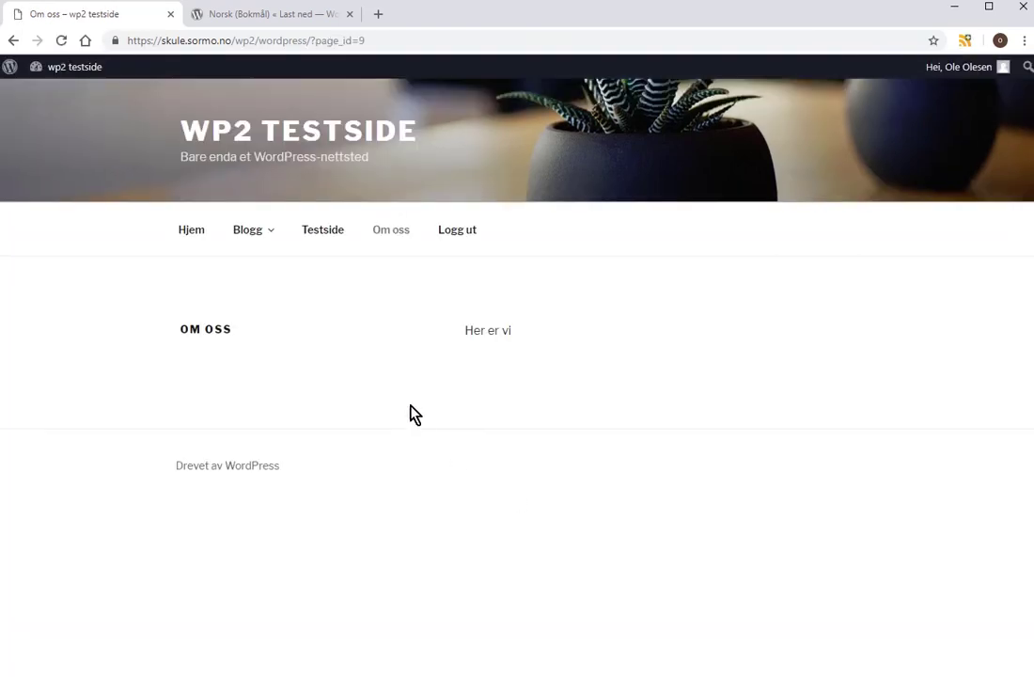
Visit Blogg and the Medlemmer and Styret category pages, then log out.
{"action": "mouse_move", "coordinate": [264, 239]}
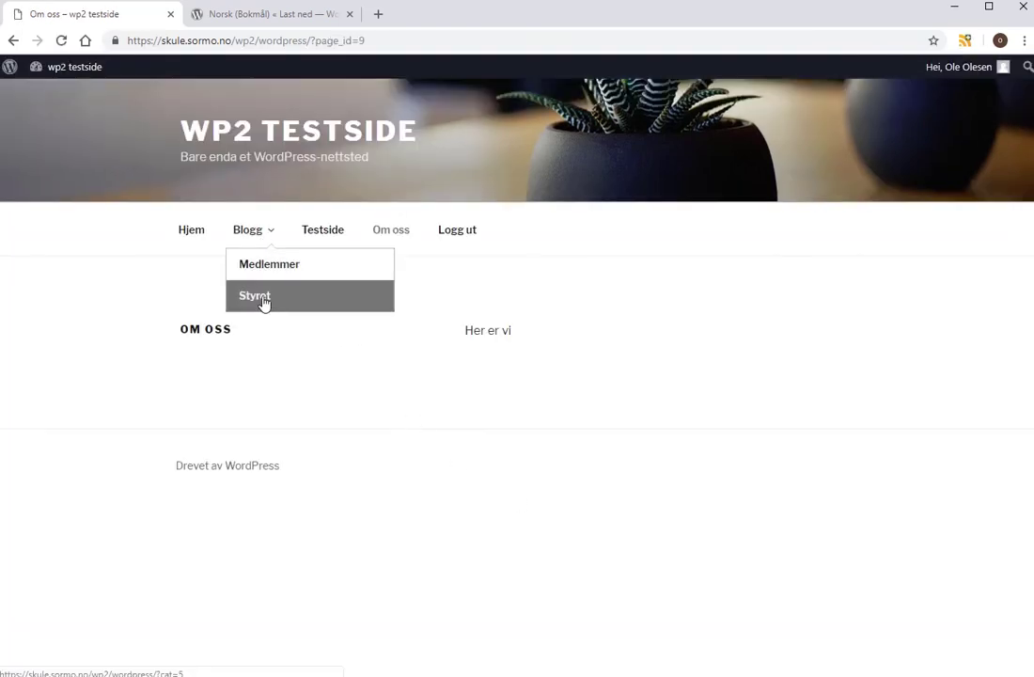
{"action": "left_click", "coordinate": [249, 237]}
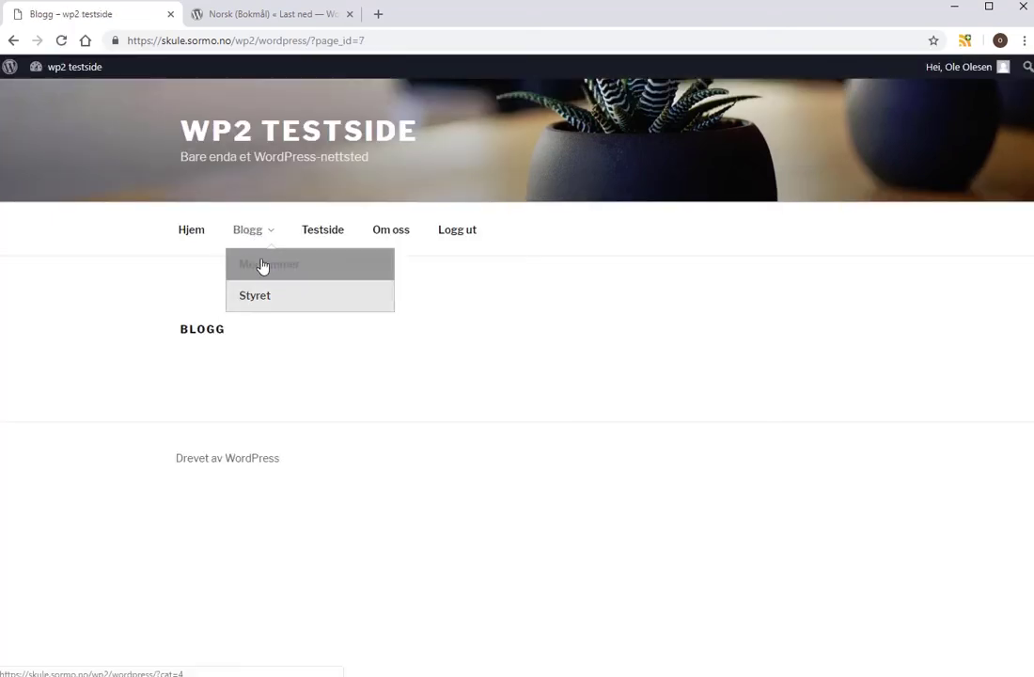
{"action": "left_click", "coordinate": [263, 264]}
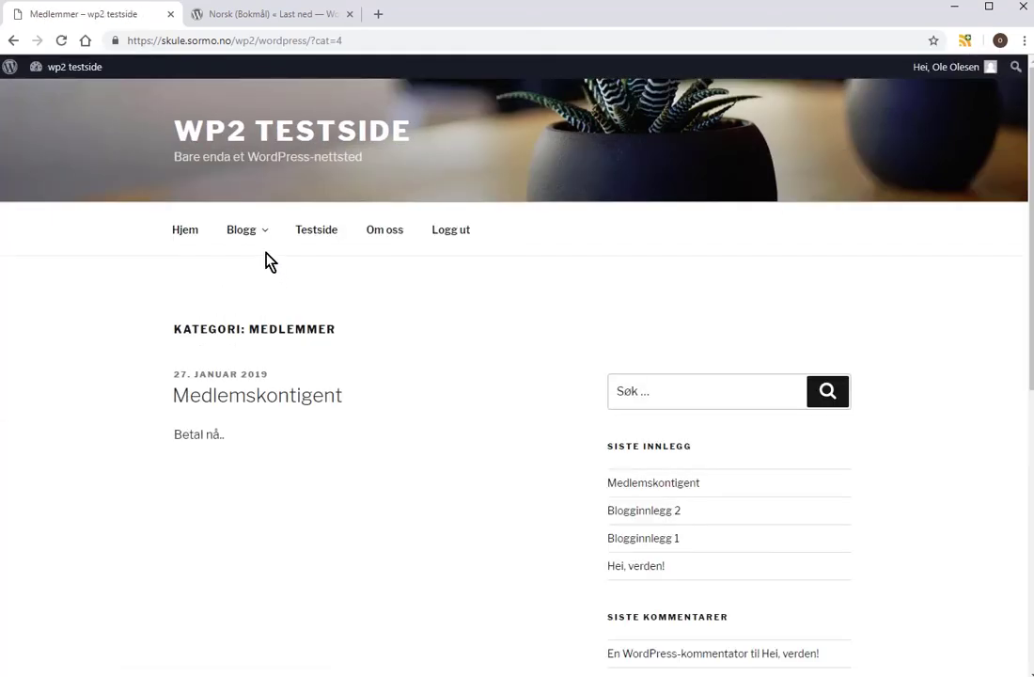
{"action": "mouse_move", "coordinate": [249, 249]}
{"action": "left_click", "coordinate": [260, 293]}
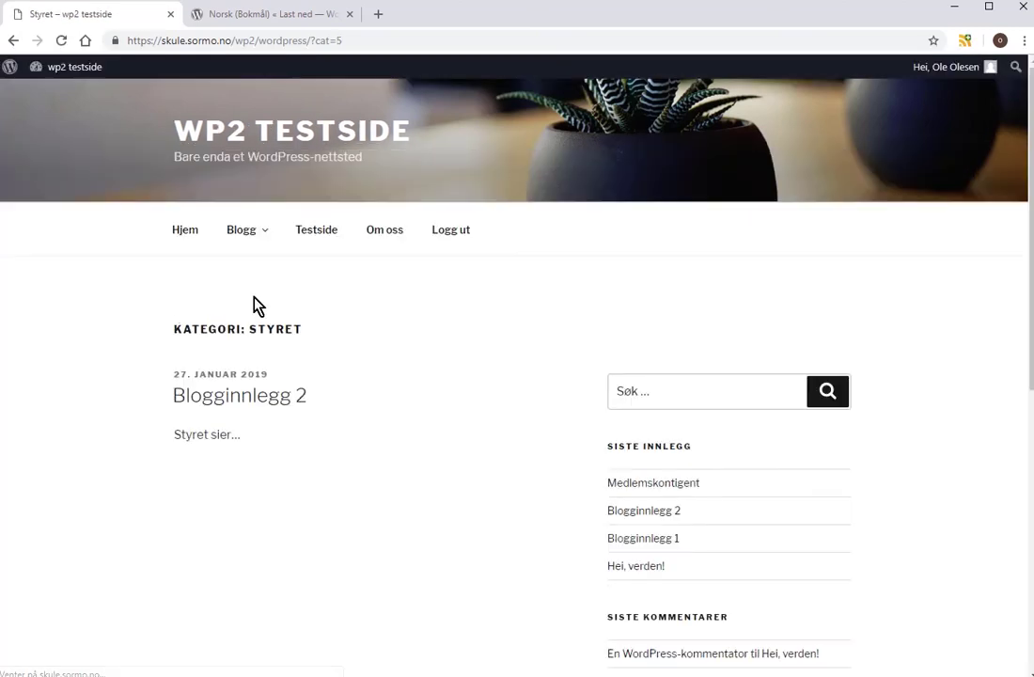
{"action": "left_click", "coordinate": [456, 233]}
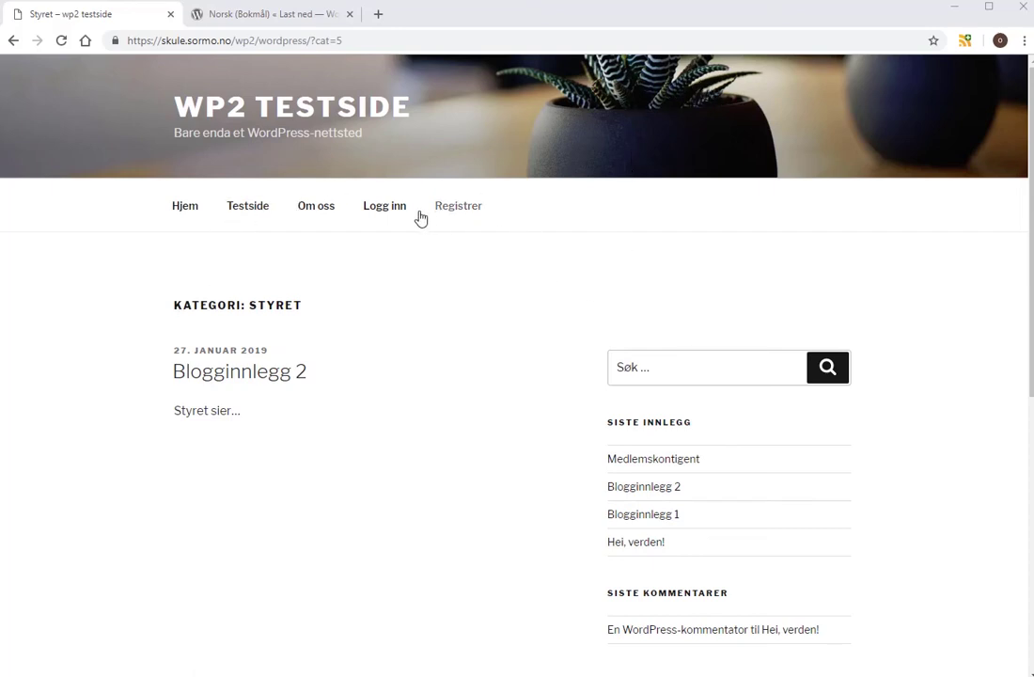
Log back in with the saved administrator username and password.
{"action": "left_click", "coordinate": [382, 214]}
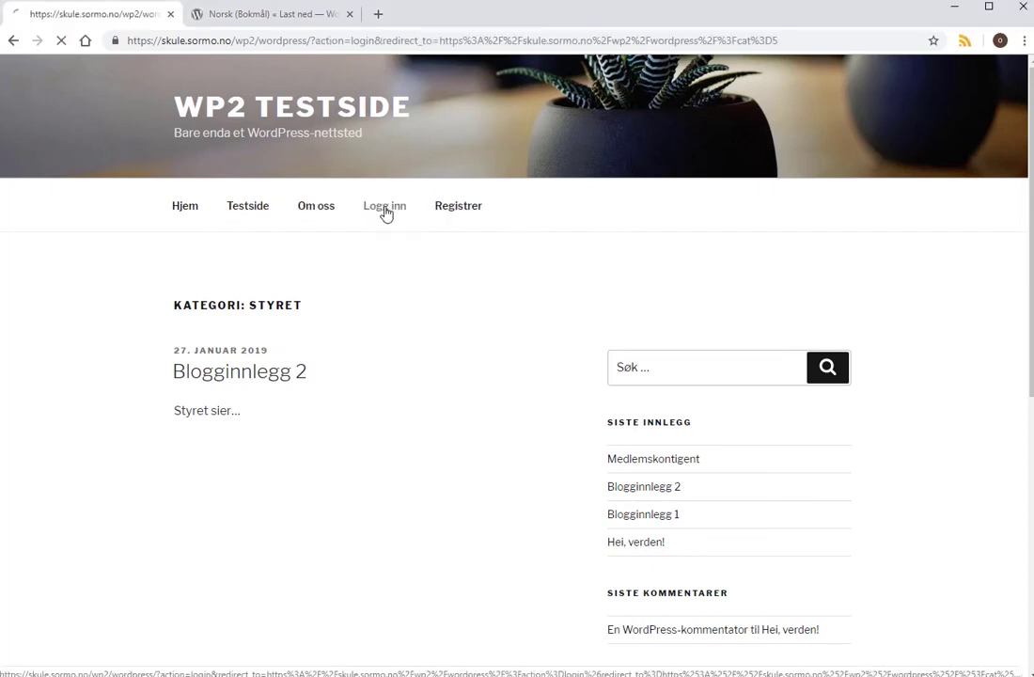
{"action": "left_click", "coordinate": [516, 354]}
{"action": "left_click", "coordinate": [517, 337]}
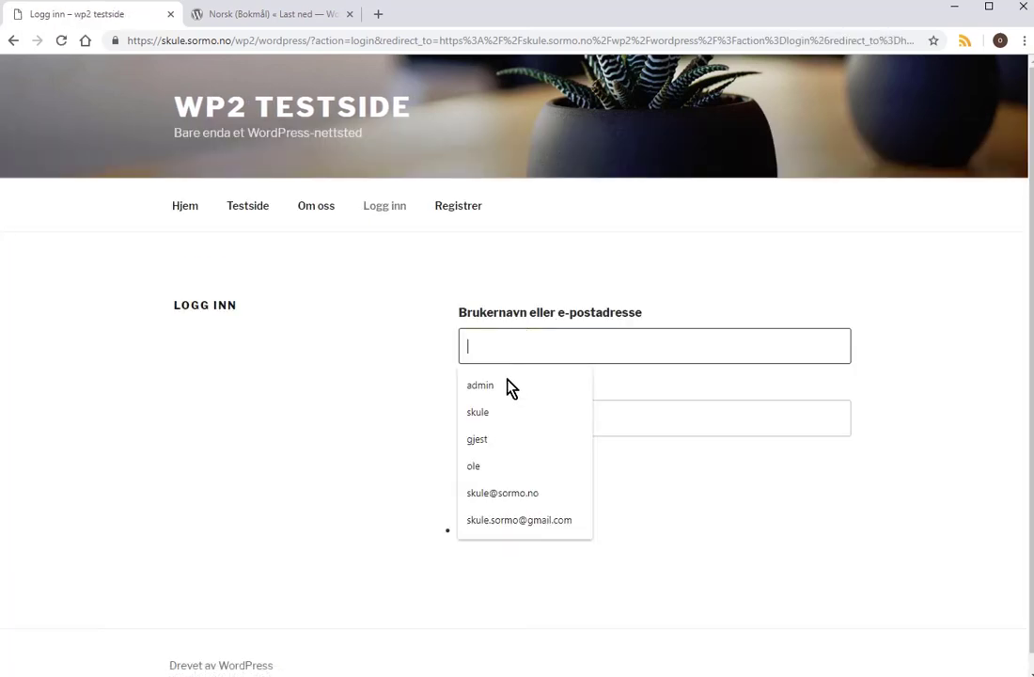
{"action": "left_click", "coordinate": [481, 386]}
{"action": "left_click", "coordinate": [508, 406]}
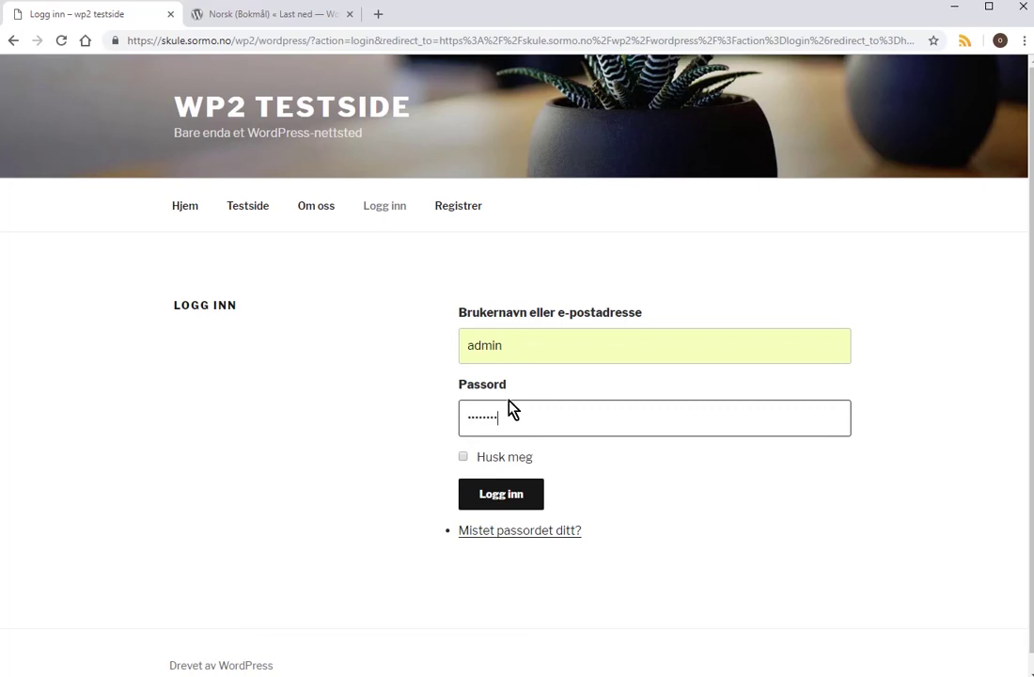
{"action": "left_click", "coordinate": [487, 496]}
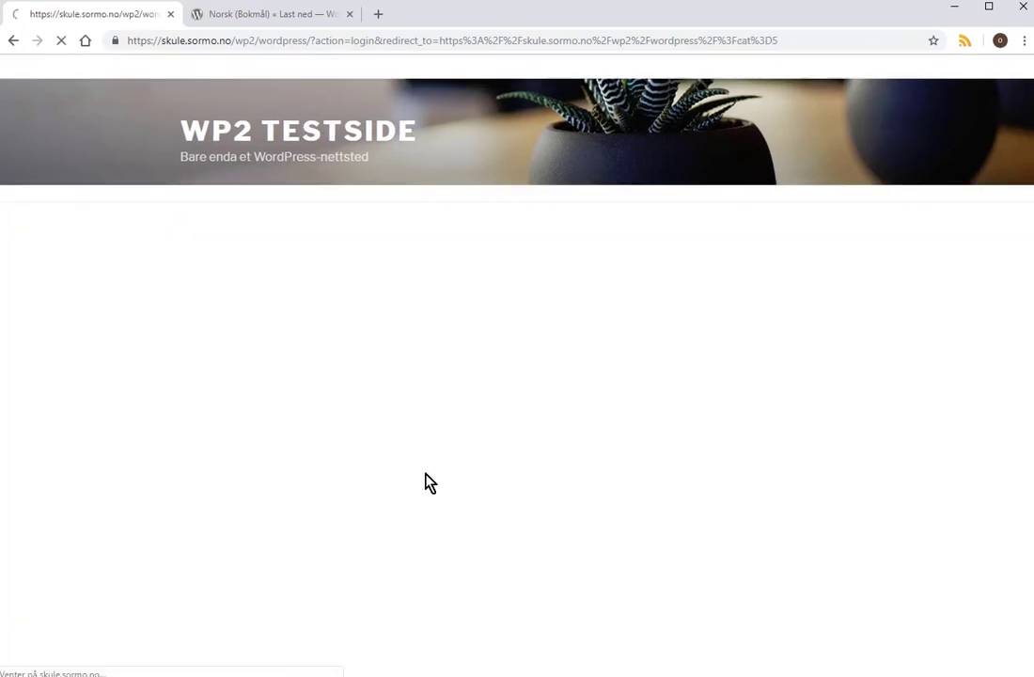
Review Theme My Login's general settings and the Twenty Seventeen theme details, ending in the Menus editor.
{"action": "mouse_move", "coordinate": [78, 71]}
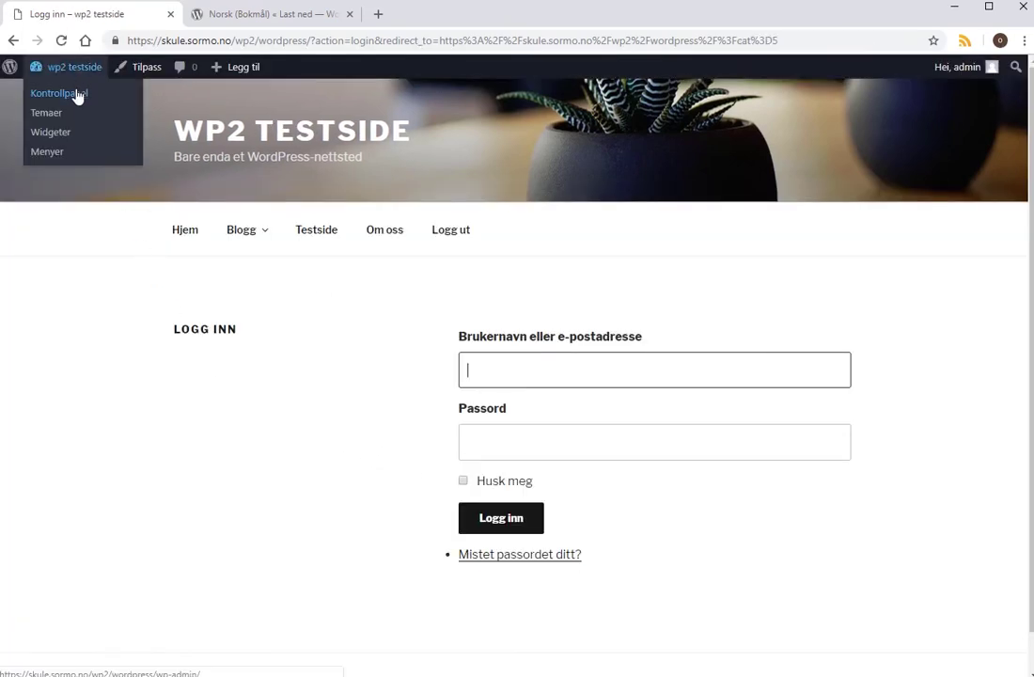
{"action": "left_click", "coordinate": [77, 94]}
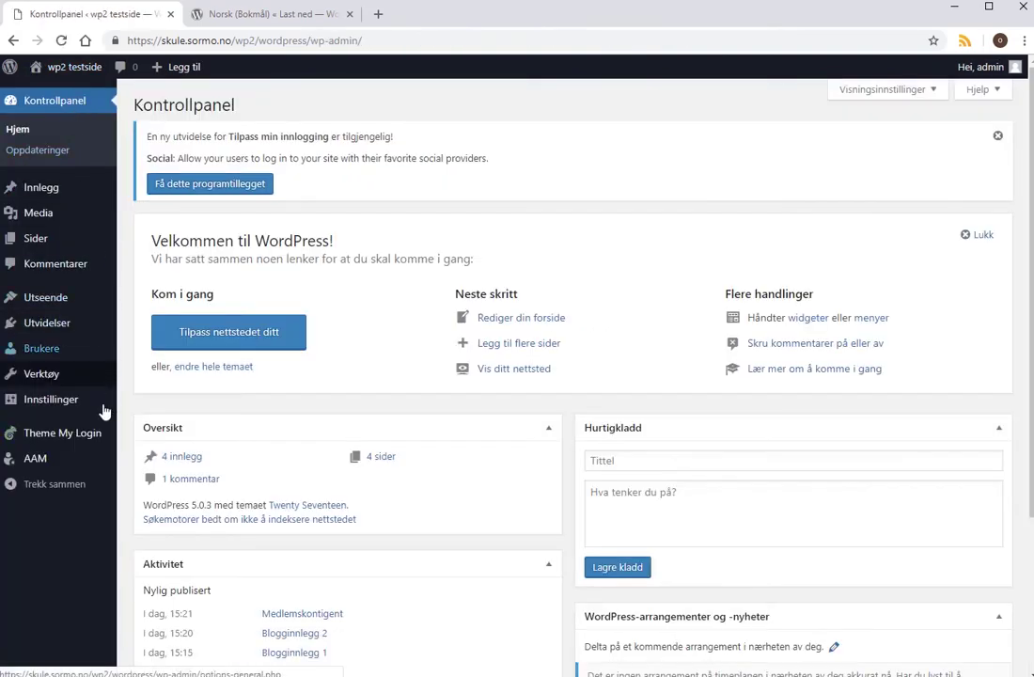
{"action": "mouse_move", "coordinate": [81, 438]}
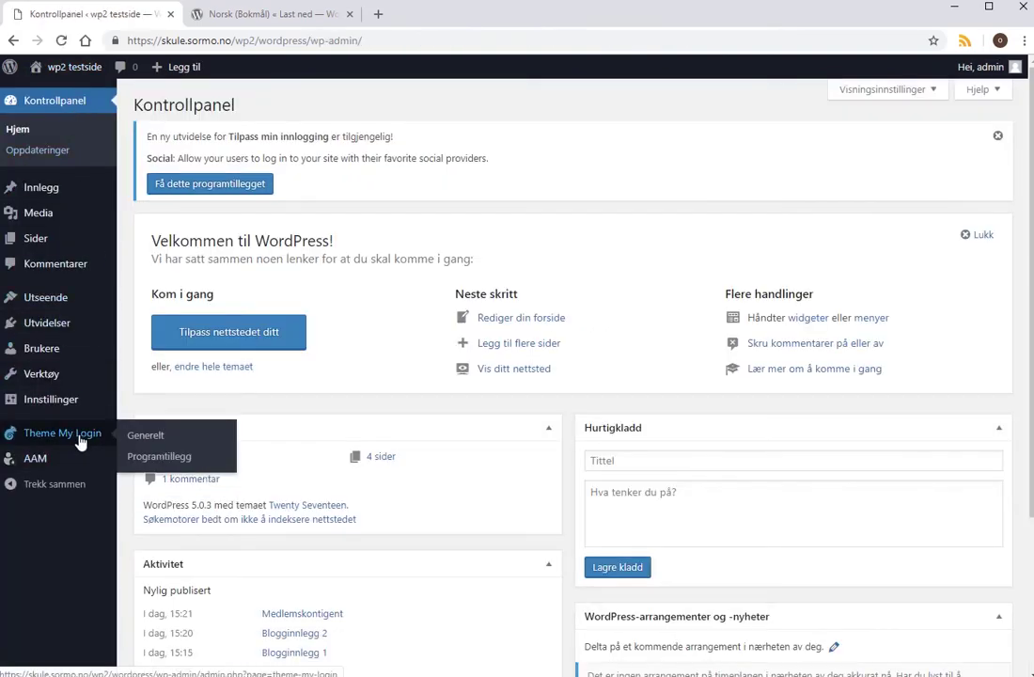
{"action": "left_click", "coordinate": [148, 437]}
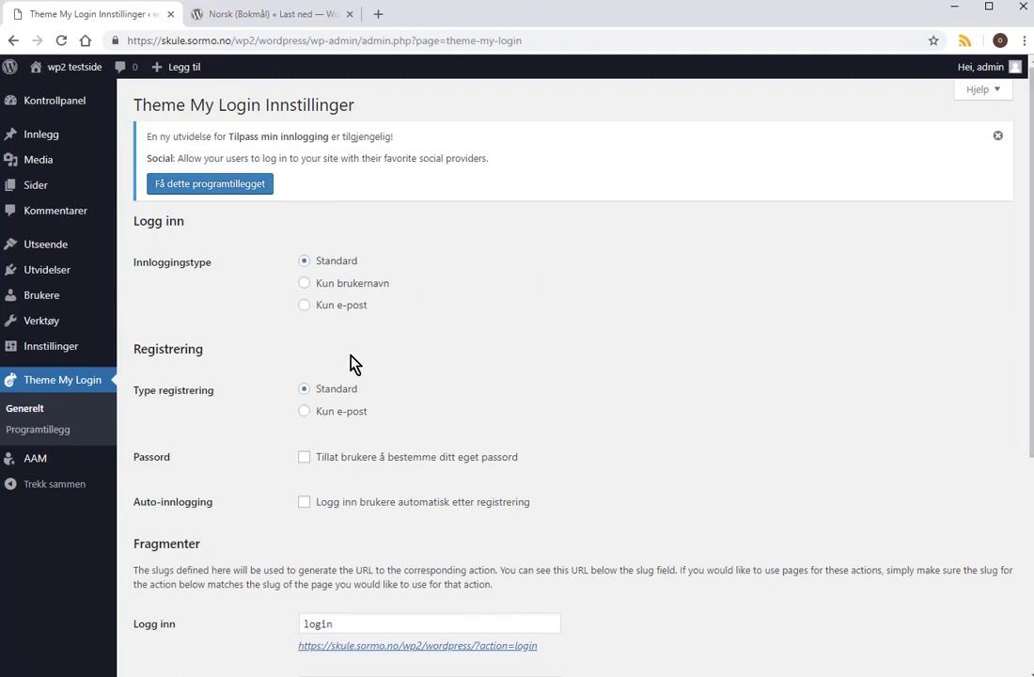
{"action": "left_click", "coordinate": [68, 246]}
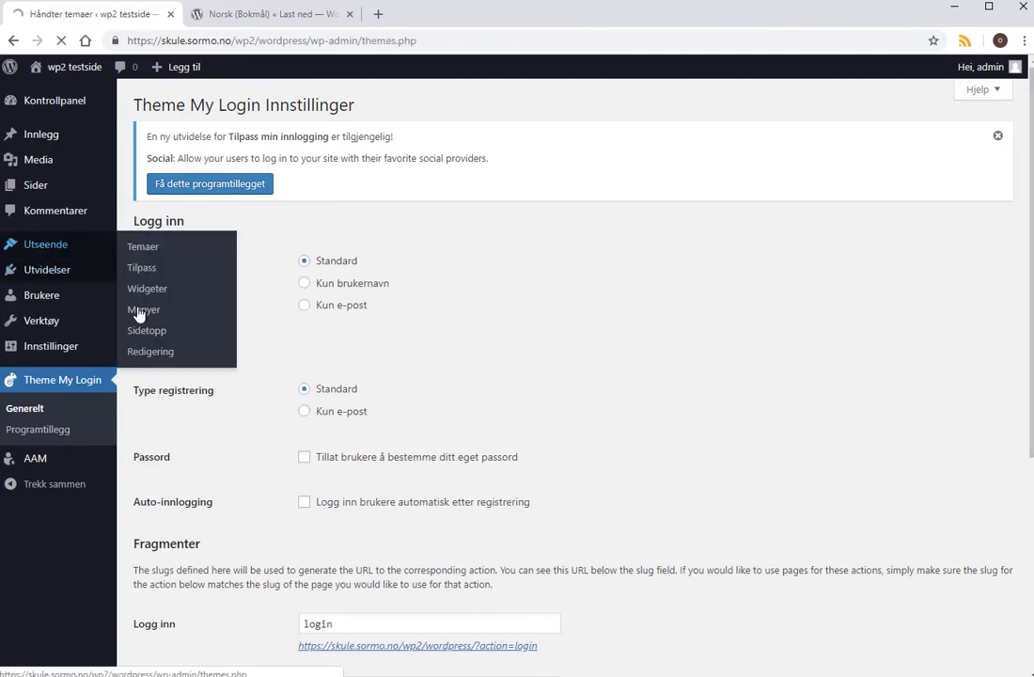
{"action": "left_click", "coordinate": [140, 313]}
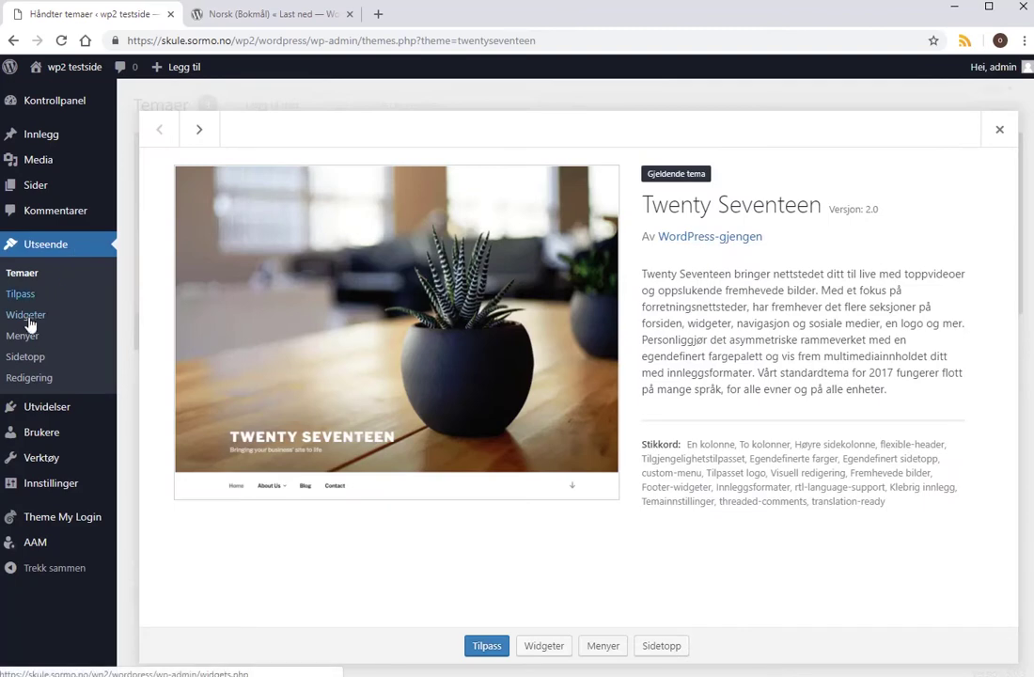
{"action": "left_click", "coordinate": [27, 338]}
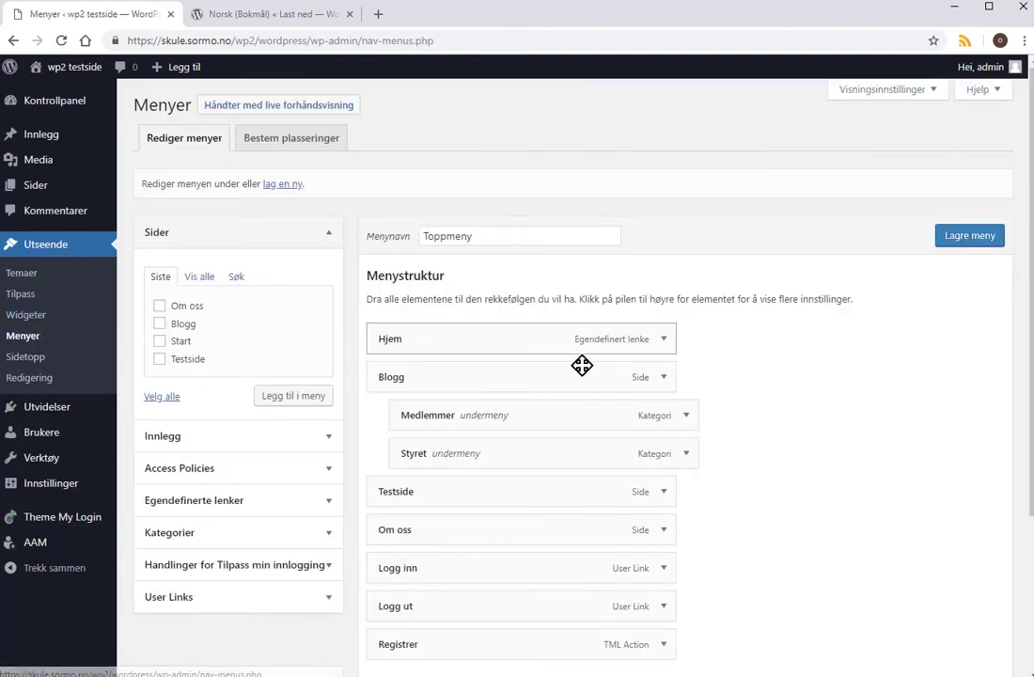
Set both the Logg inn and Logg ut menu items to redirect to the Home Page.
{"action": "left_click", "coordinate": [664, 569]}
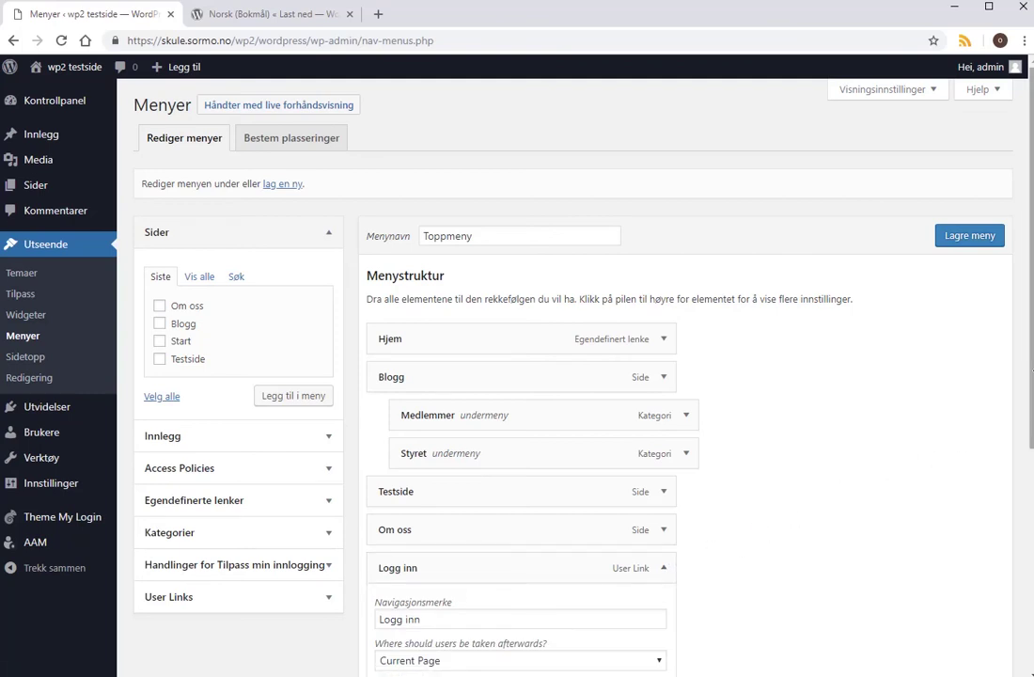
{"action": "left_click_drag", "start_coordinate": [1031, 401], "coordinate": [1032, 584]}
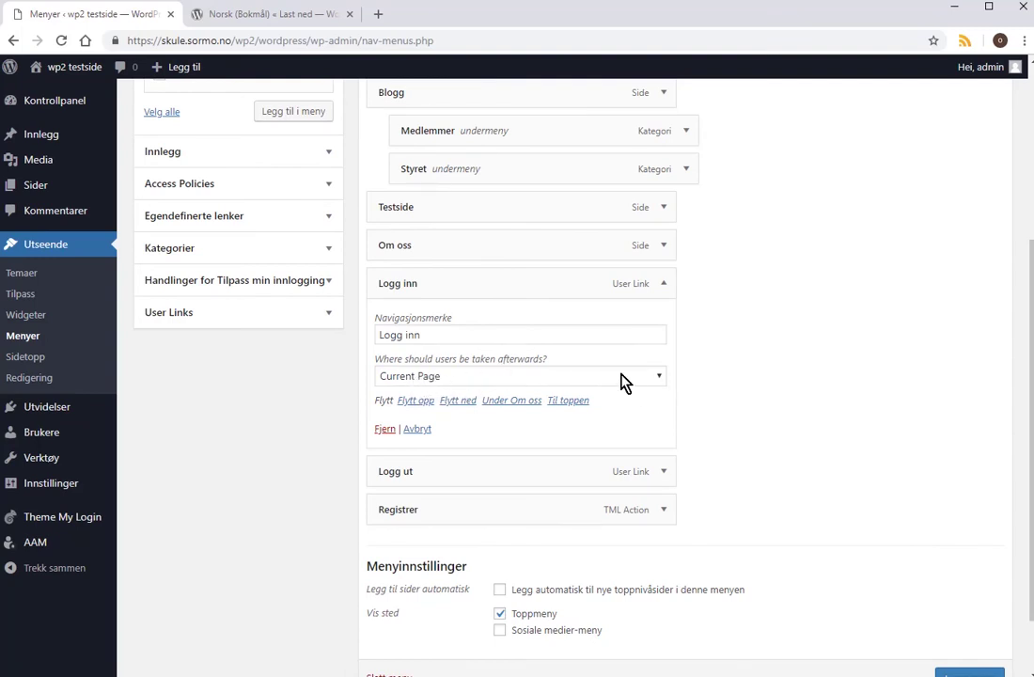
{"action": "left_click", "coordinate": [658, 377]}
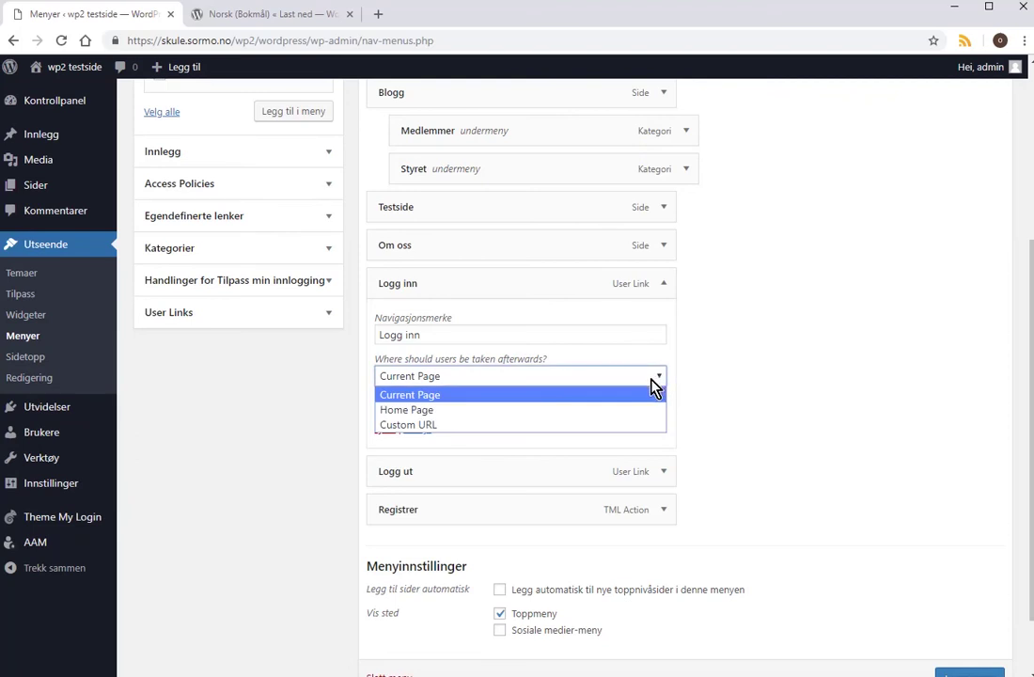
{"action": "left_click", "coordinate": [475, 417]}
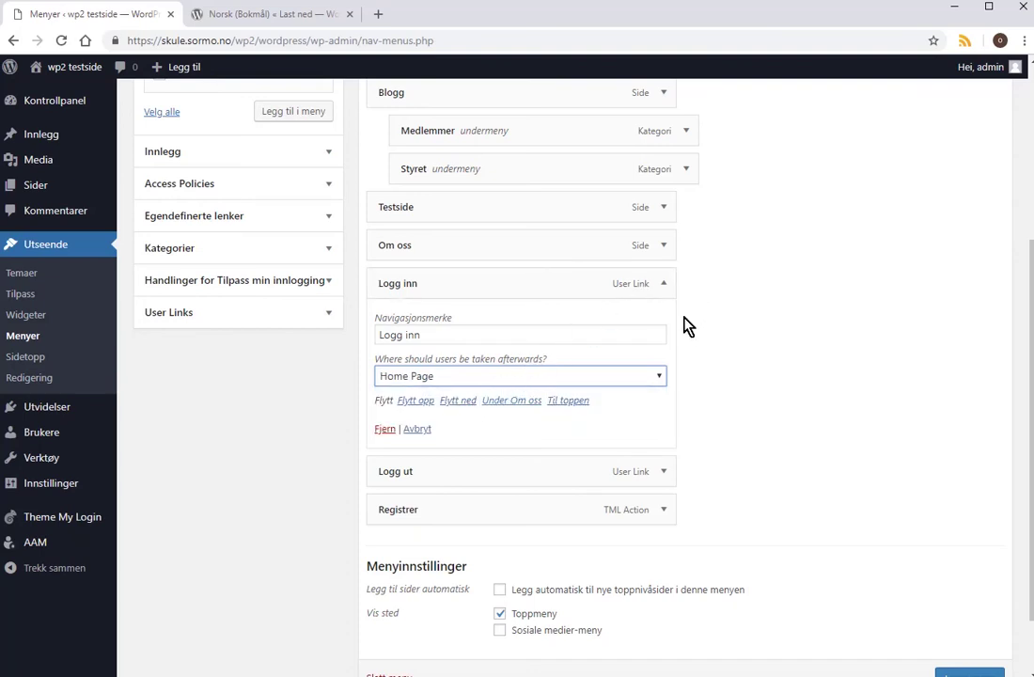
{"action": "left_click", "coordinate": [664, 473]}
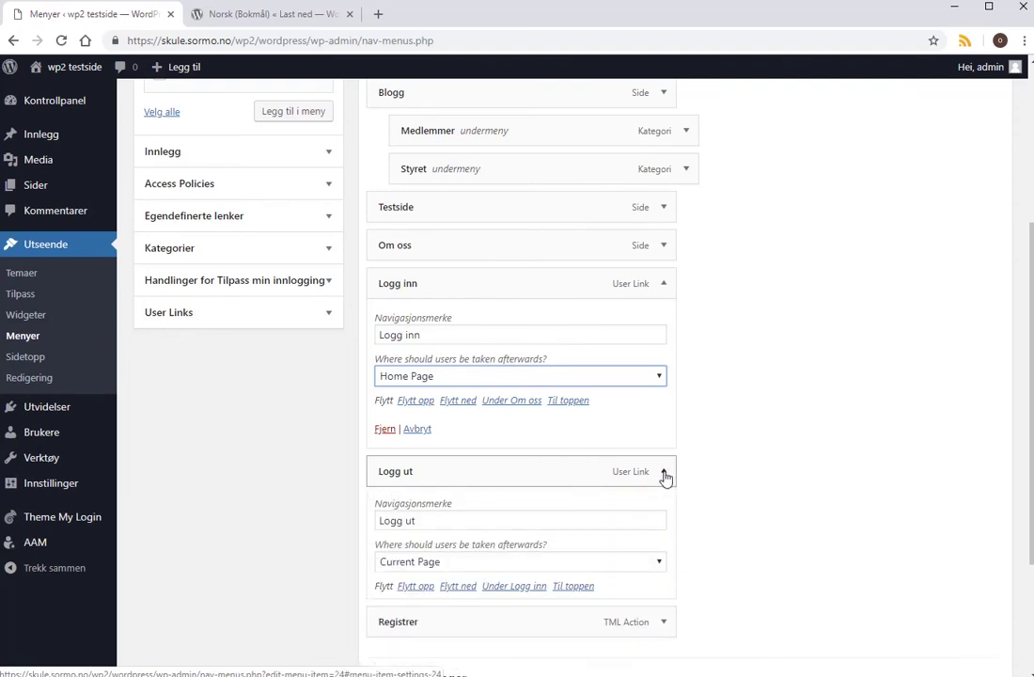
{"action": "left_click", "coordinate": [661, 564]}
{"action": "left_click", "coordinate": [540, 596]}
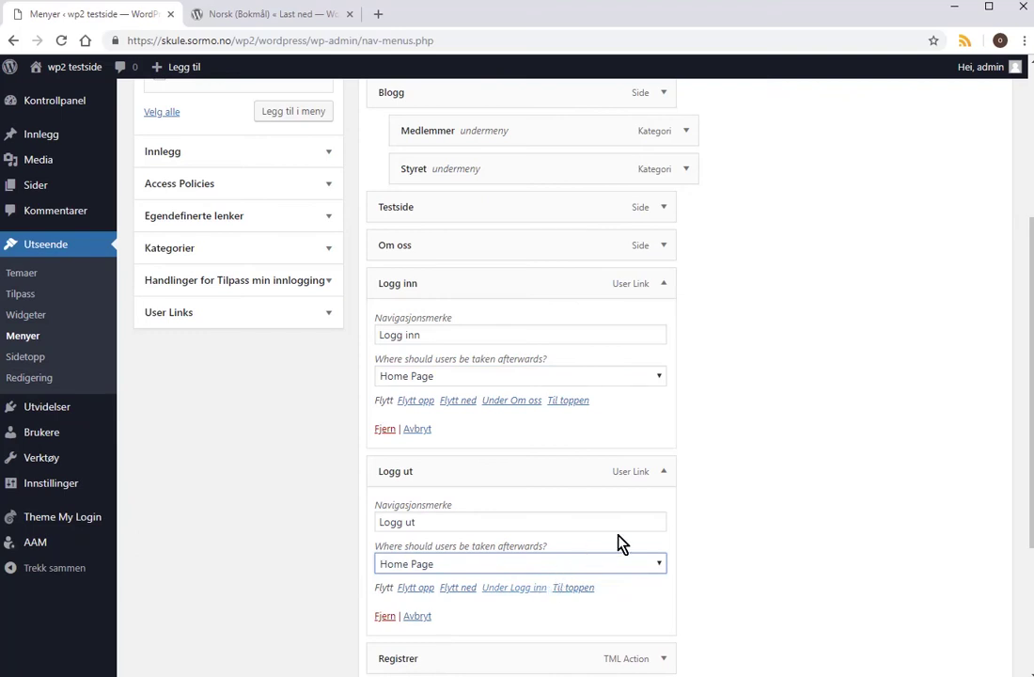
Check the Registrer item's settings and save Toppmeny.
{"action": "scroll", "coordinate": [1030, 457], "scroll_direction": "down", "scroll_amount": 2}
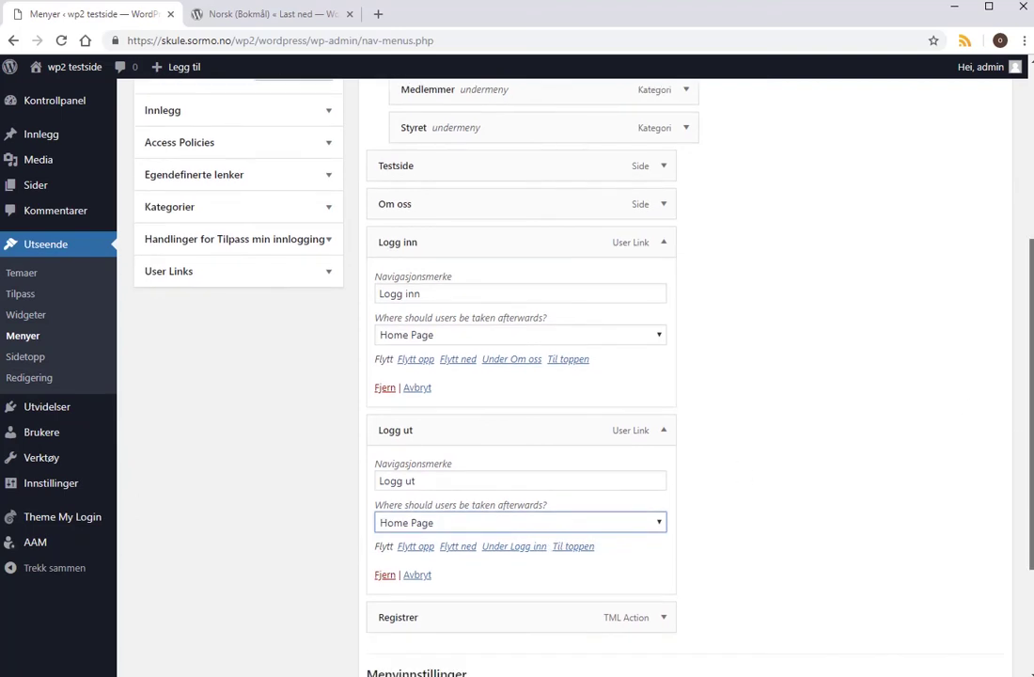
{"action": "scroll", "coordinate": [844, 515], "scroll_direction": "down", "scroll_amount": 3}
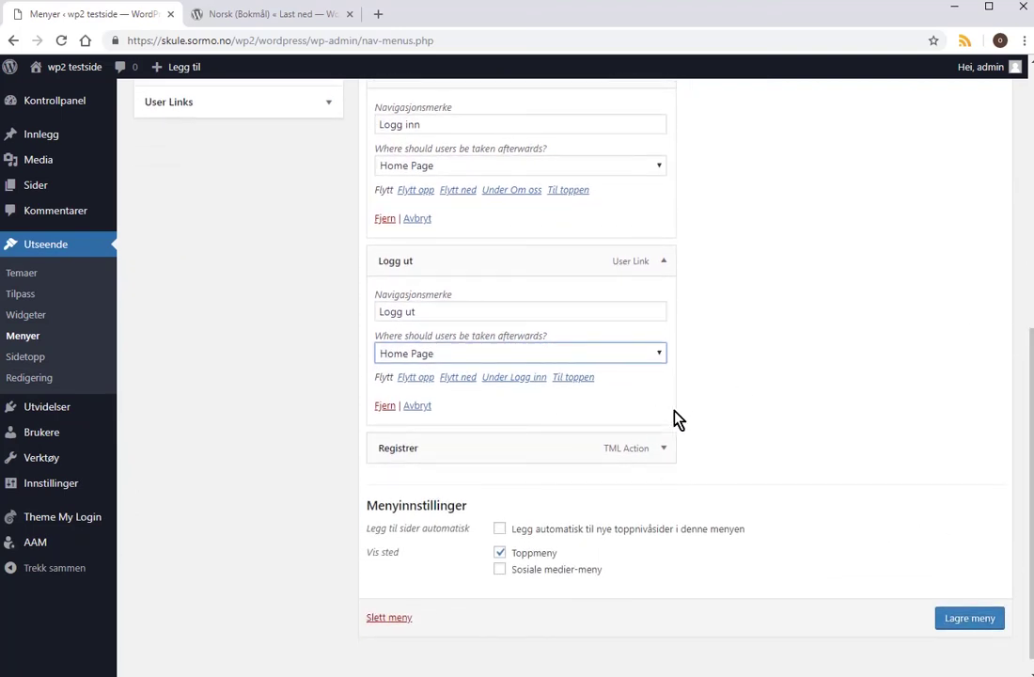
{"action": "scroll", "coordinate": [665, 455], "scroll_direction": "up", "scroll_amount": 1}
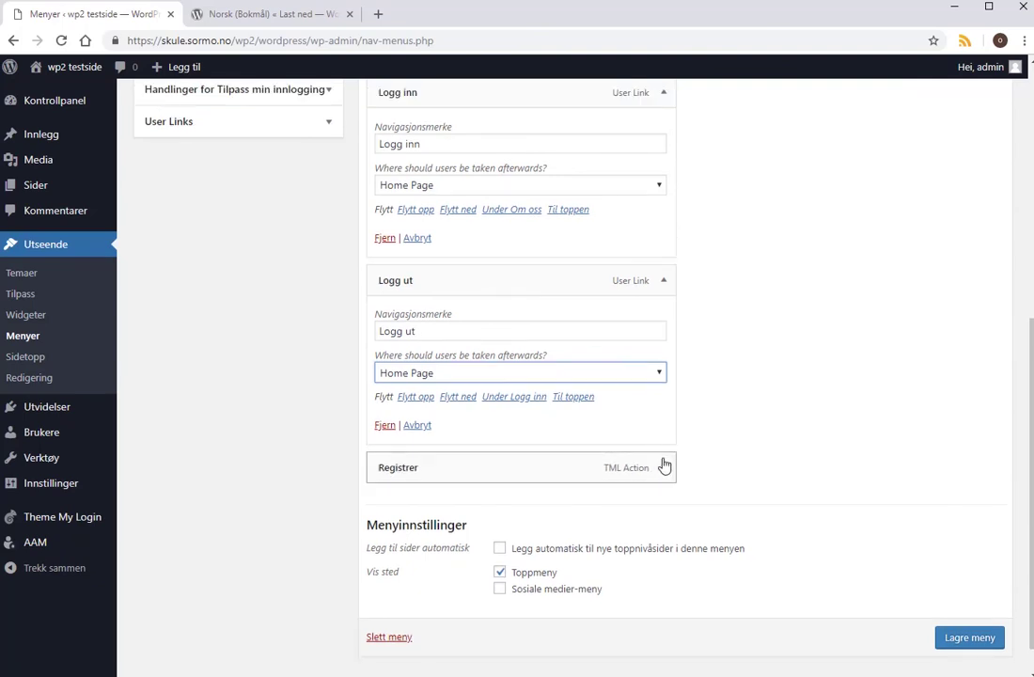
{"action": "left_click", "coordinate": [665, 467]}
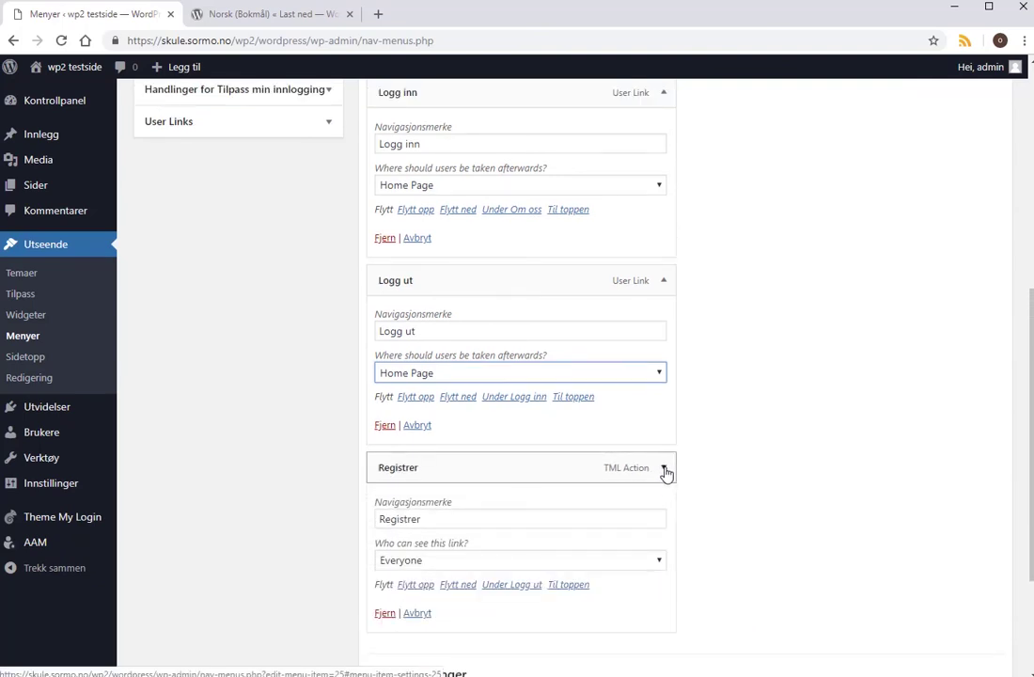
{"action": "left_click", "coordinate": [665, 468]}
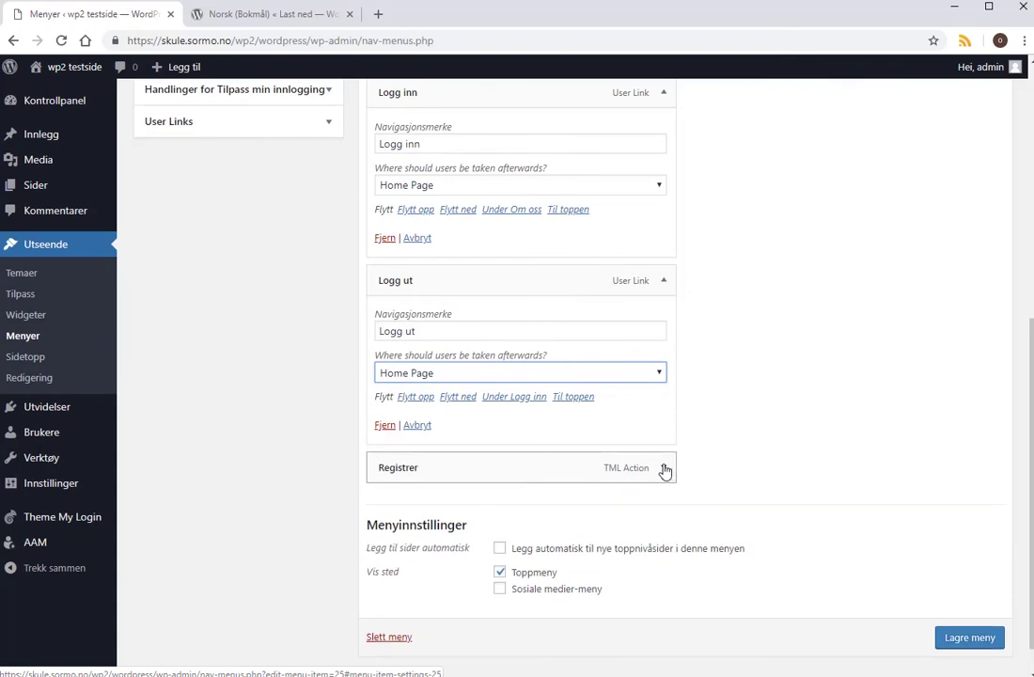
{"action": "left_click", "coordinate": [665, 469]}
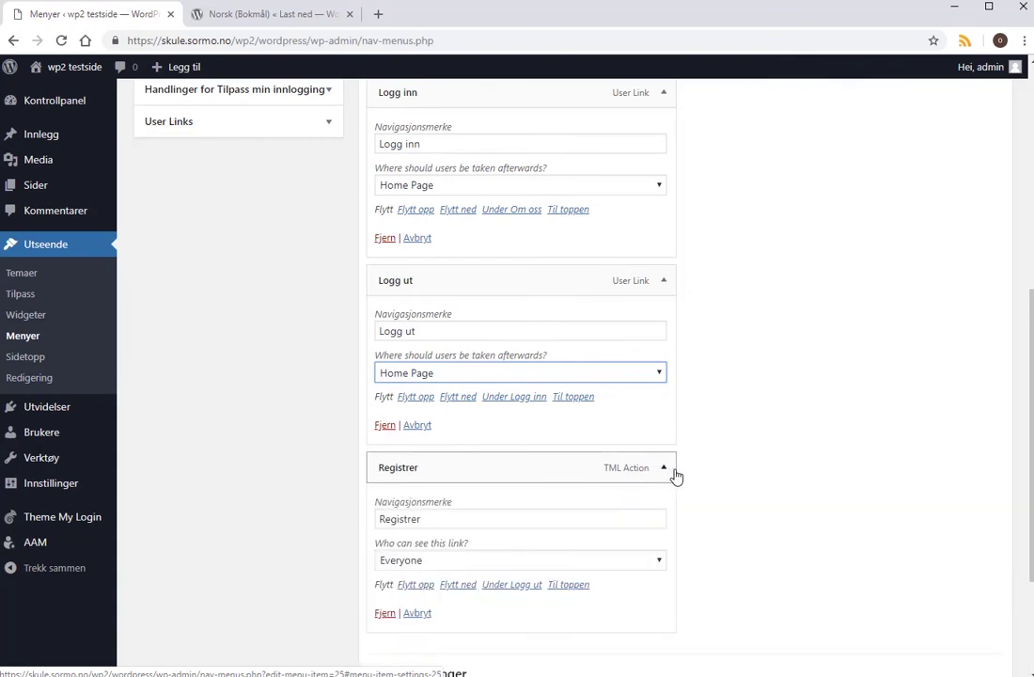
{"action": "left_click_drag", "start_coordinate": [1032, 459], "coordinate": [1030, 433]}
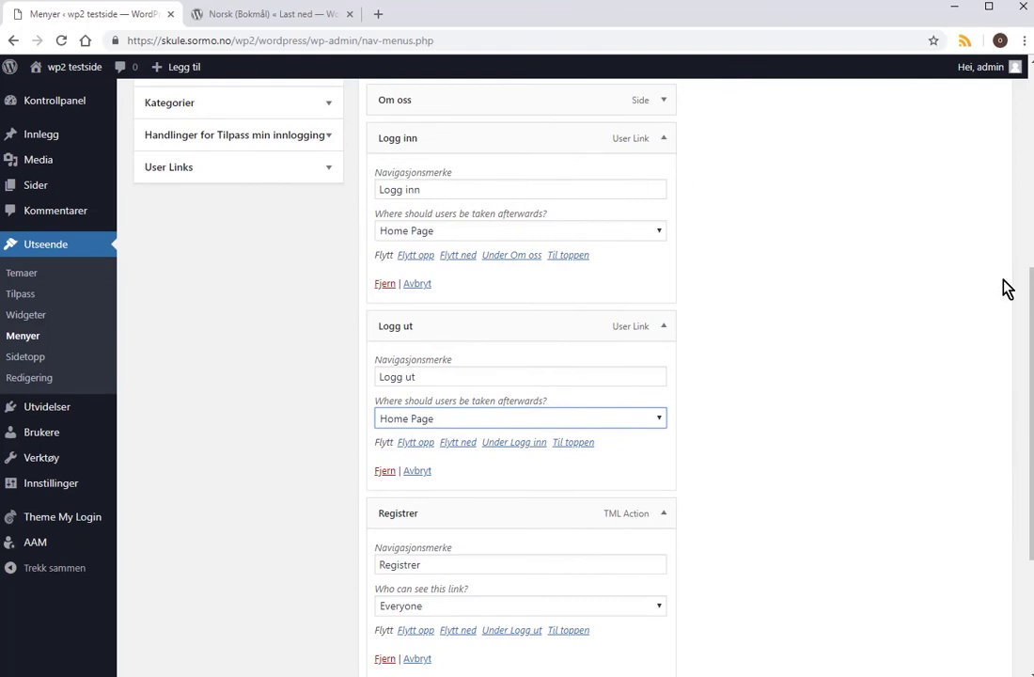
{"action": "left_click_drag", "start_coordinate": [1030, 291], "coordinate": [1032, 87]}
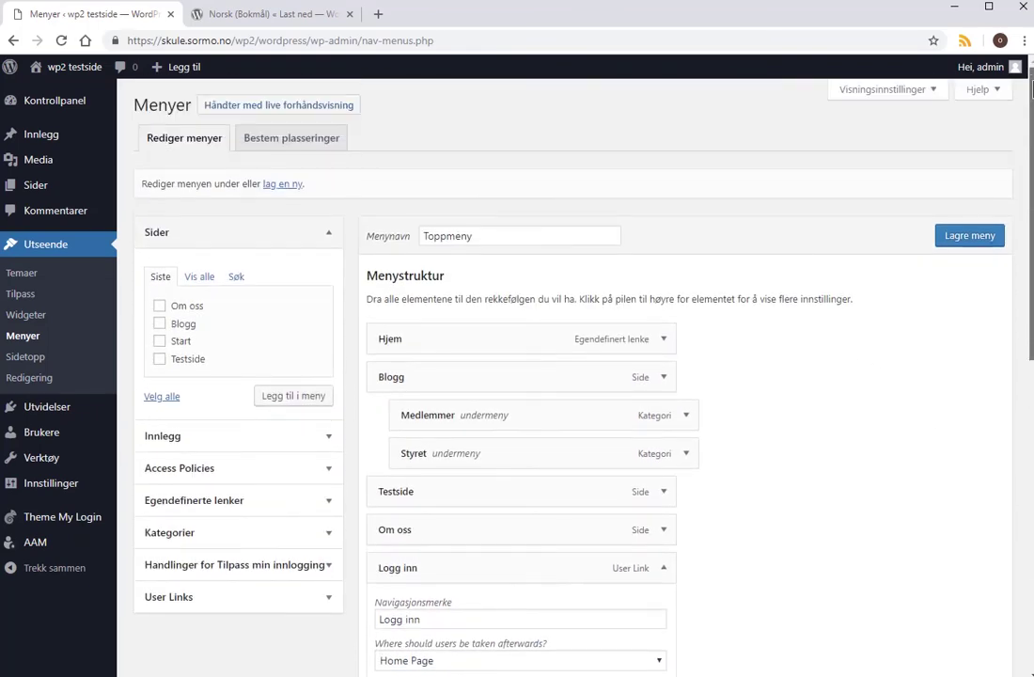
{"action": "left_click", "coordinate": [978, 235]}
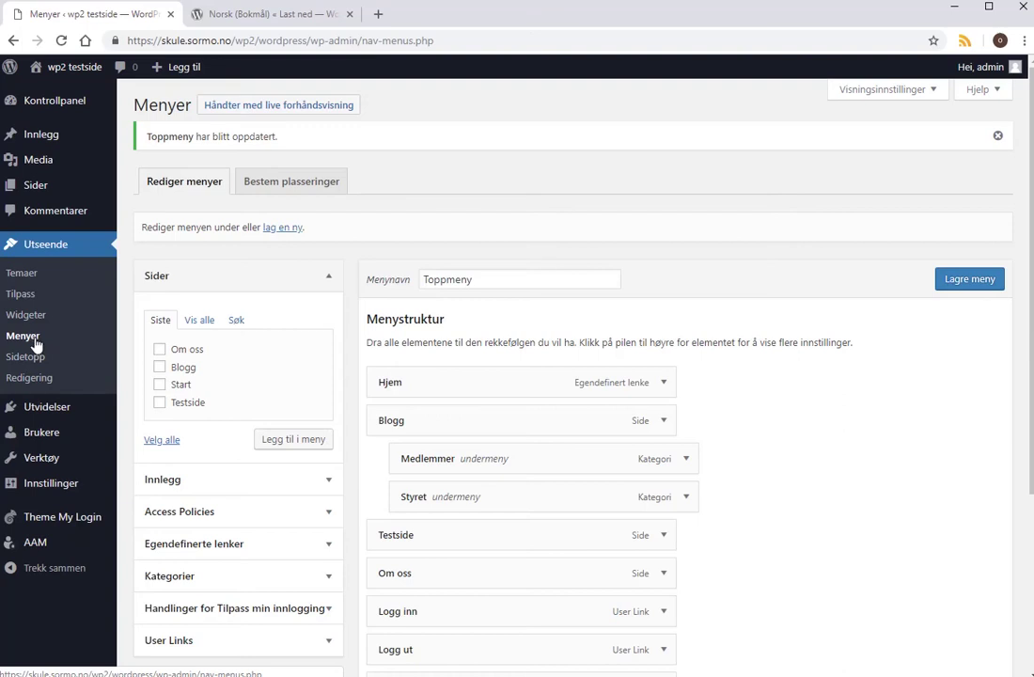
Create and publish the page 'Bli medlem' with the text 'Vi ønsker deg velkommen som ny medlem....'.
{"action": "mouse_move", "coordinate": [40, 186]}
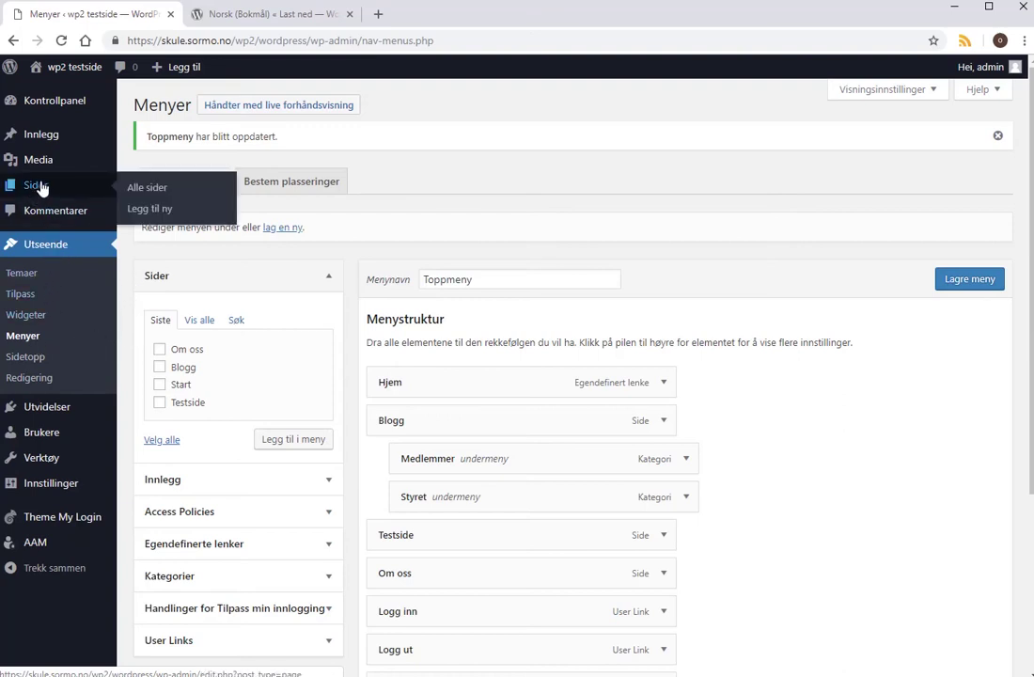
{"action": "left_click", "coordinate": [154, 210]}
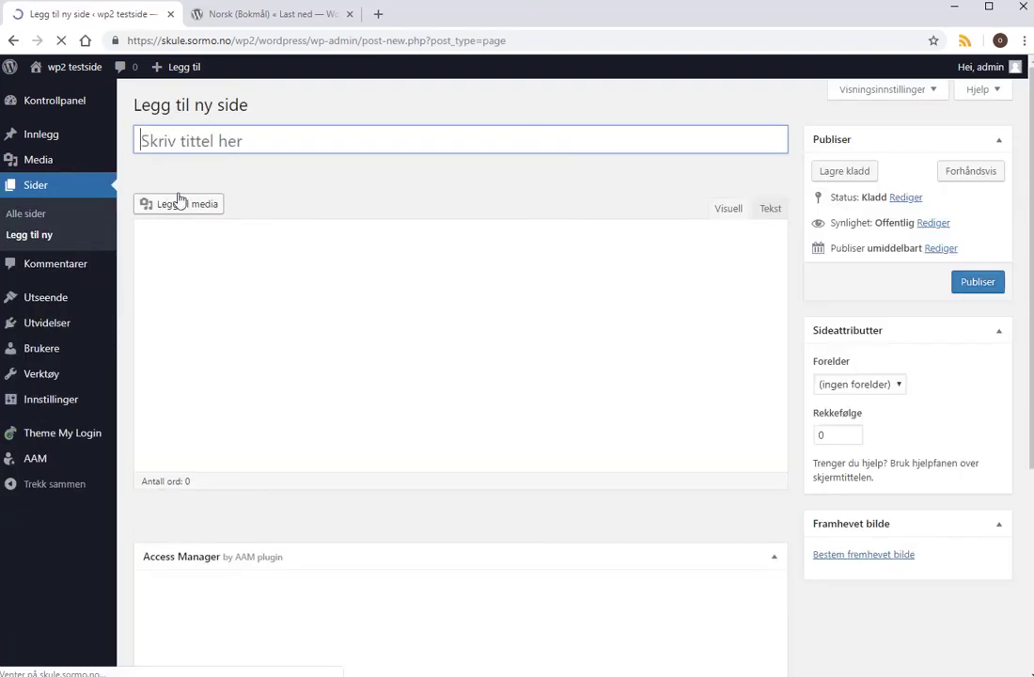
{"action": "left_click", "coordinate": [257, 139]}
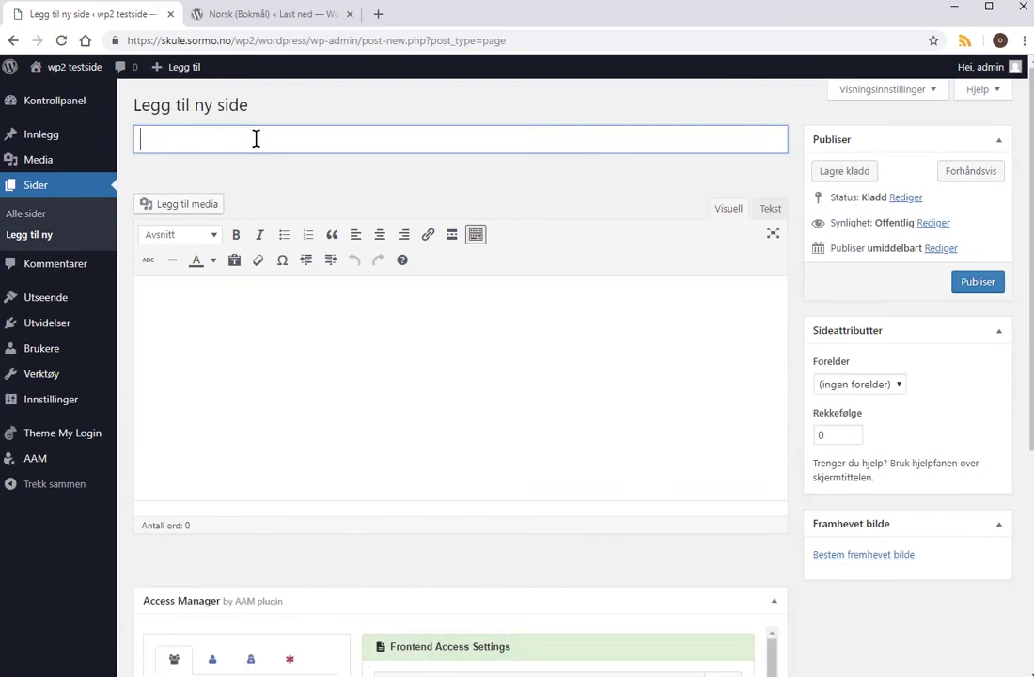
{"action": "type", "text": "Bli medlem"}
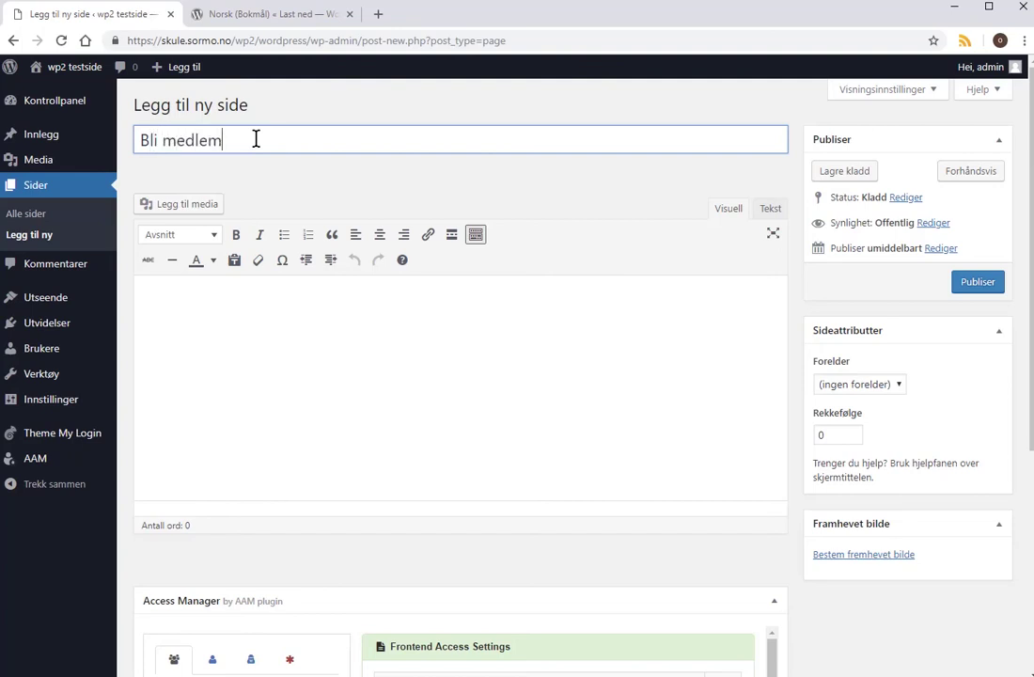
{"action": "left_click", "coordinate": [241, 336]}
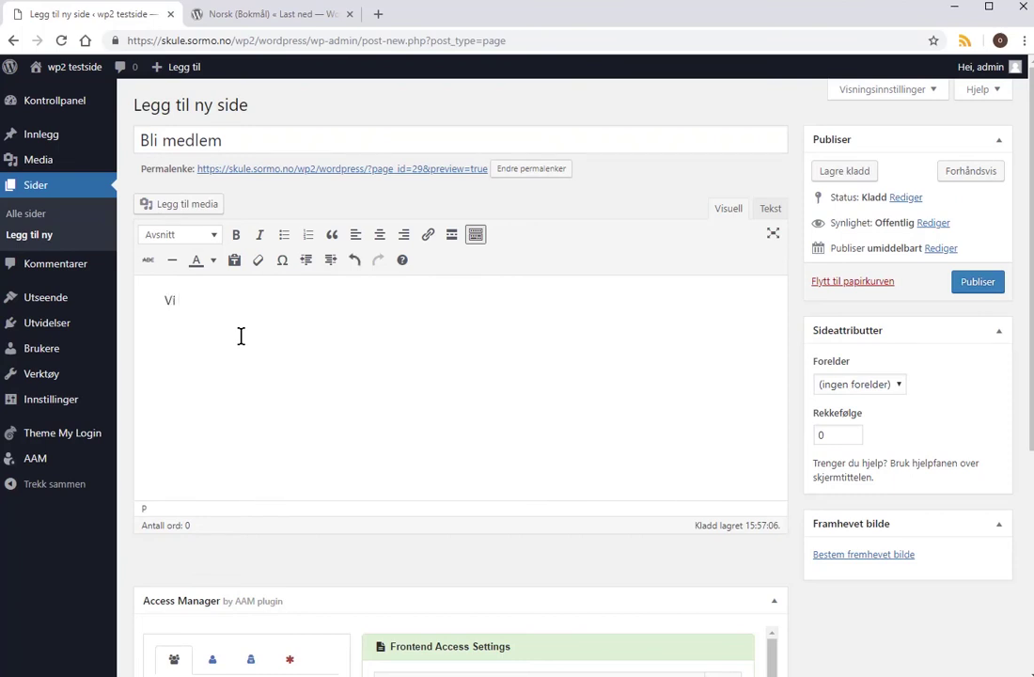
{"action": "type", "text": "Vi ønbsker deg velkommen somn"}
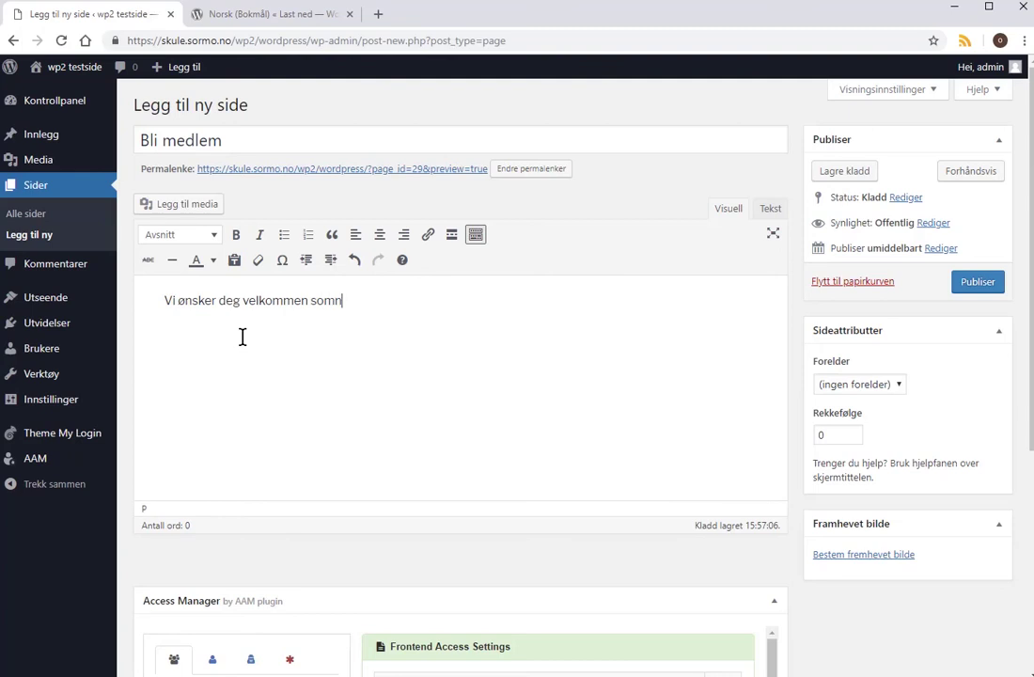
{"action": "type", "text": "y medlem...."}
{"action": "left_click", "coordinate": [335, 300]}
{"action": "left_click", "coordinate": [974, 284]}
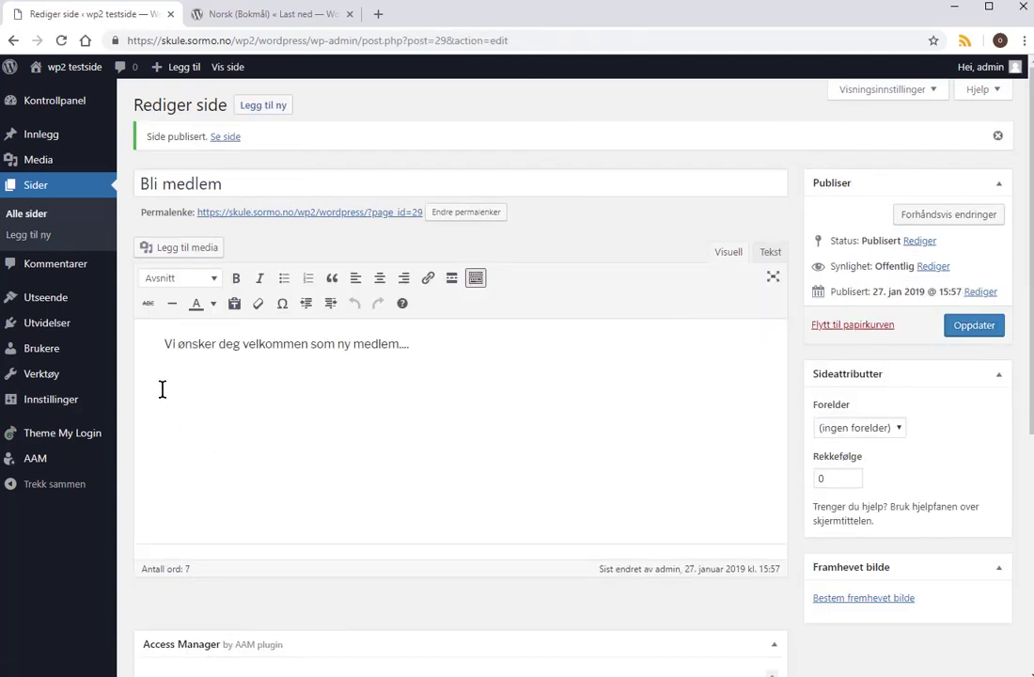
Add the Bli medlem page to Toppmeny and move it directly below Hjem.
{"action": "mouse_move", "coordinate": [62, 324]}
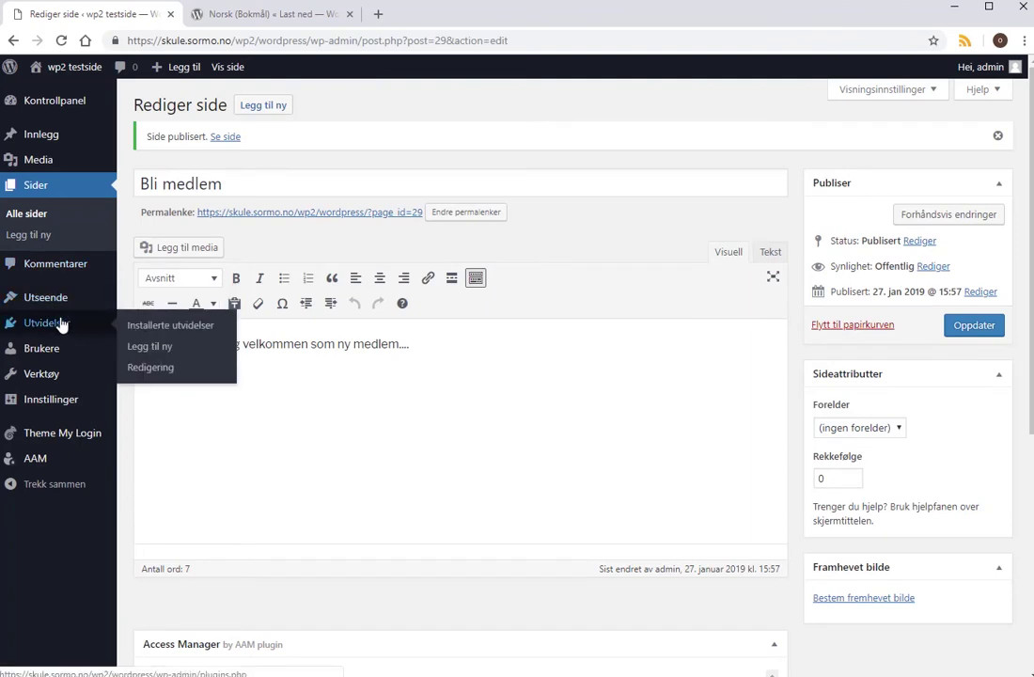
{"action": "mouse_move", "coordinate": [62, 298]}
{"action": "left_click", "coordinate": [145, 366]}
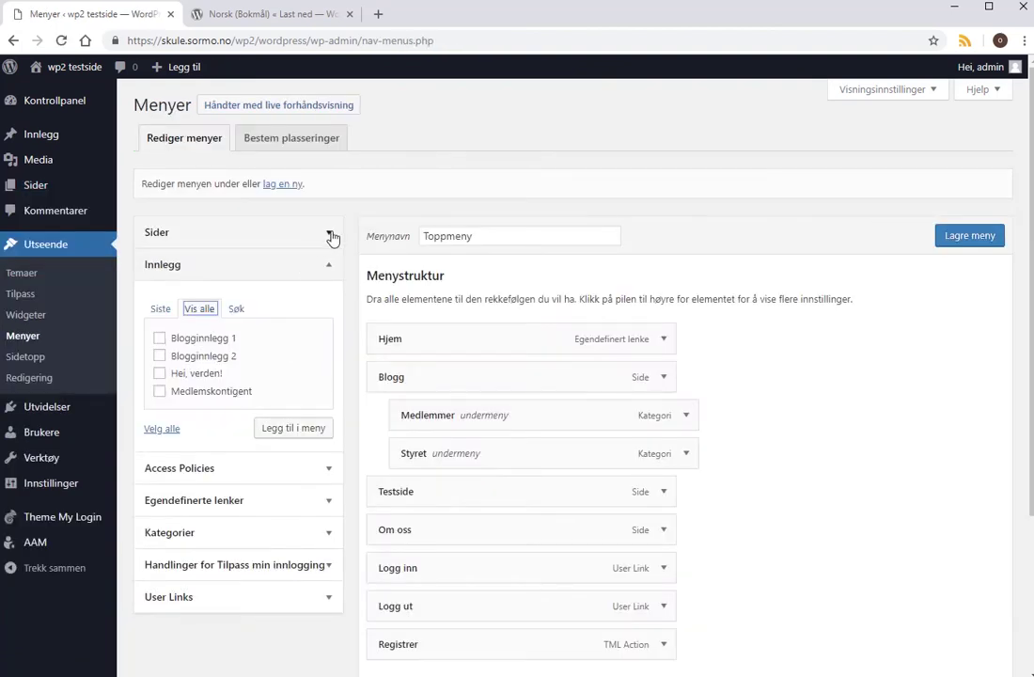
{"action": "left_click", "coordinate": [328, 233]}
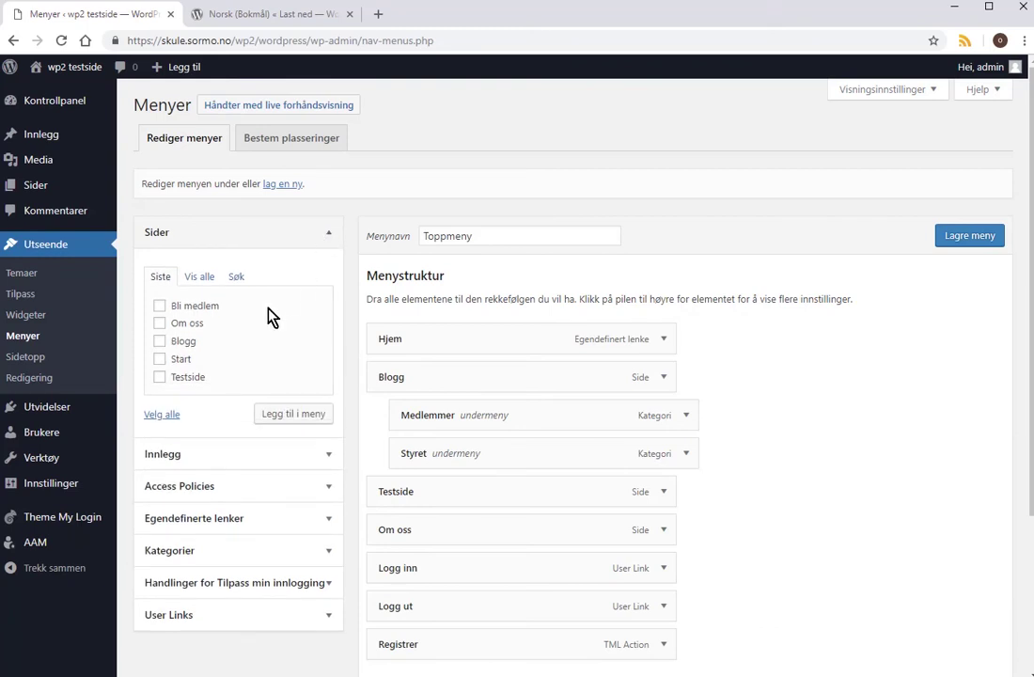
{"action": "left_click", "coordinate": [160, 307]}
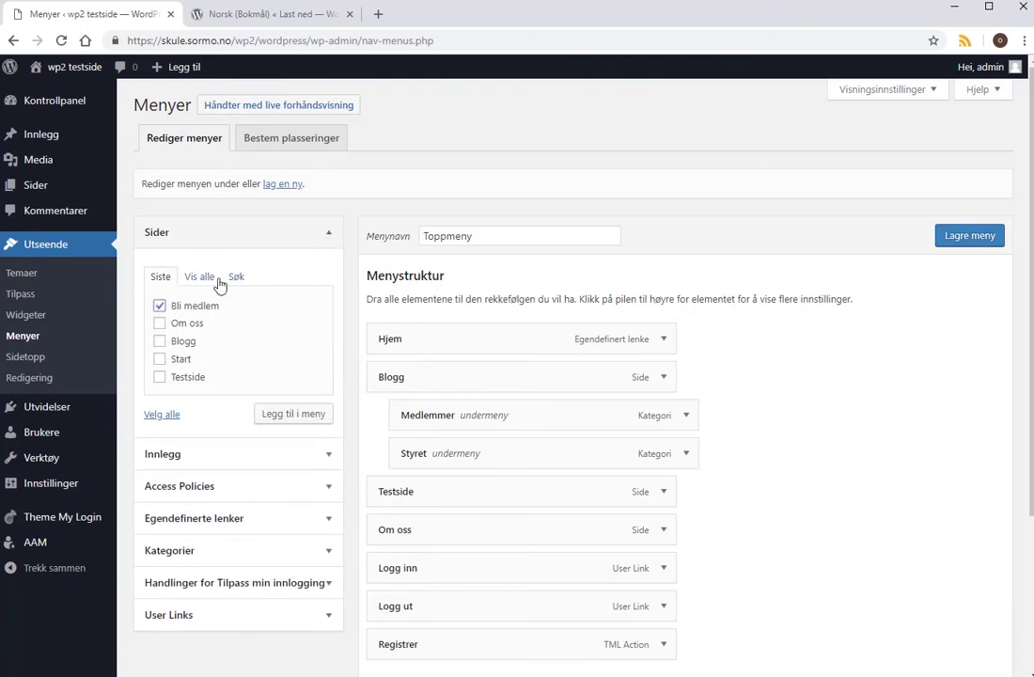
{"action": "left_click", "coordinate": [309, 415]}
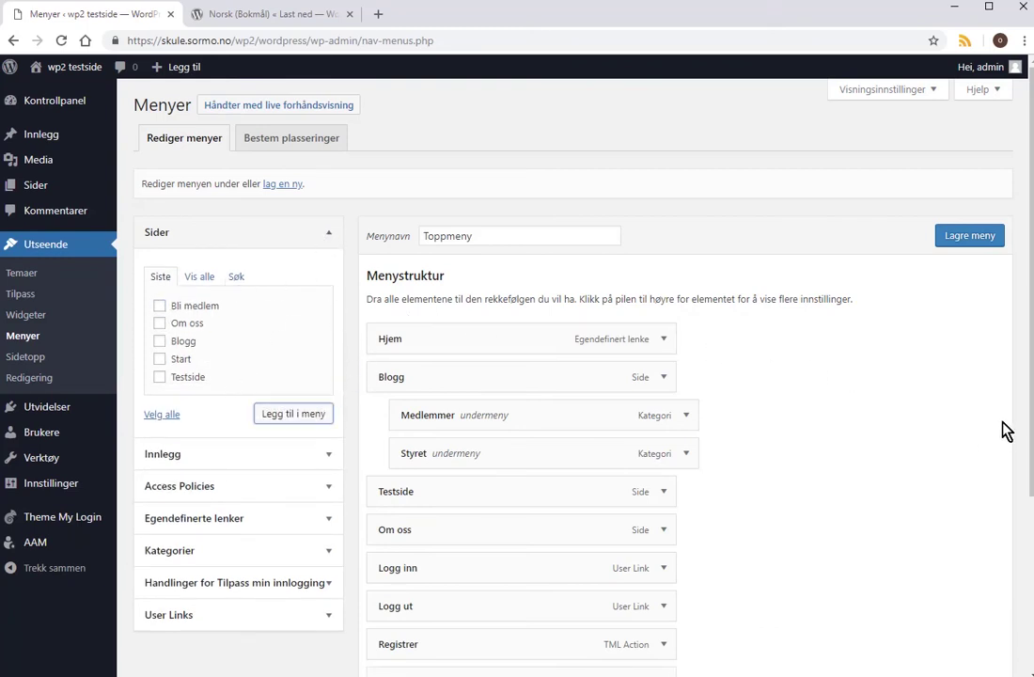
{"action": "scroll", "coordinate": [1000, 537], "scroll_direction": "down", "scroll_amount": 2}
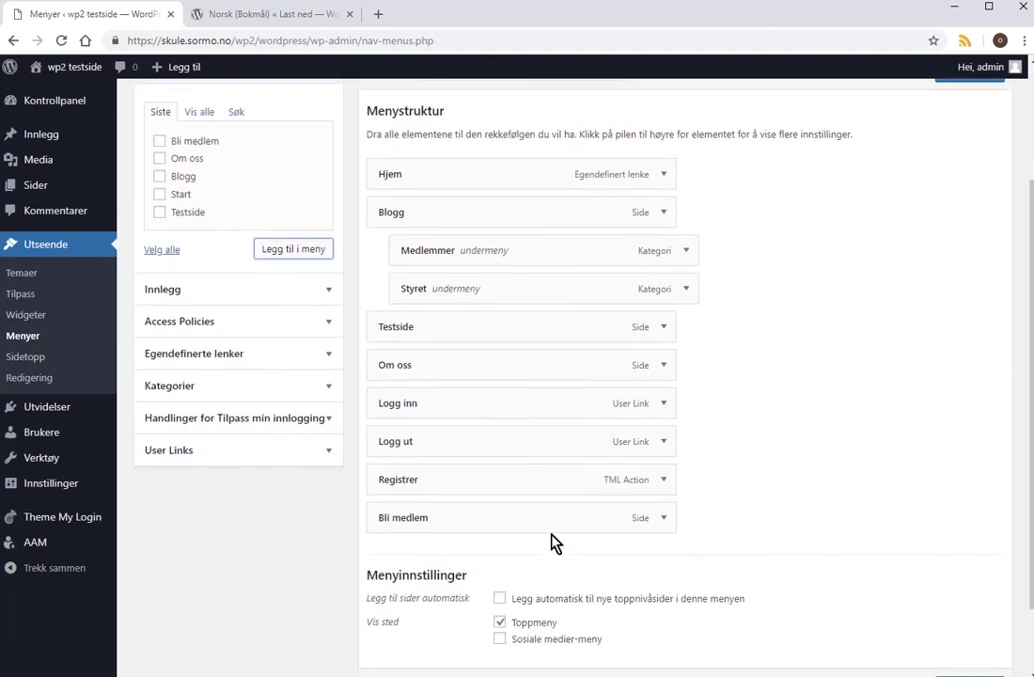
{"action": "left_click_drag", "start_coordinate": [512, 522], "coordinate": [550, 201]}
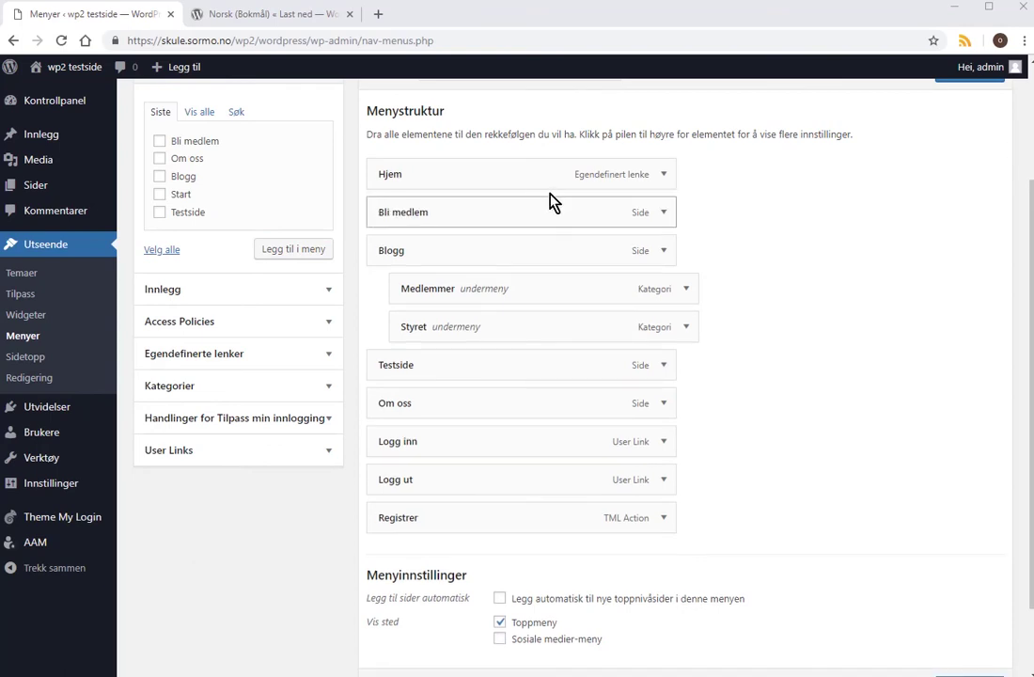
Limit Bli medlem to Logged Out Users, save the menu, and view the live site.
{"action": "left_click", "coordinate": [664, 214]}
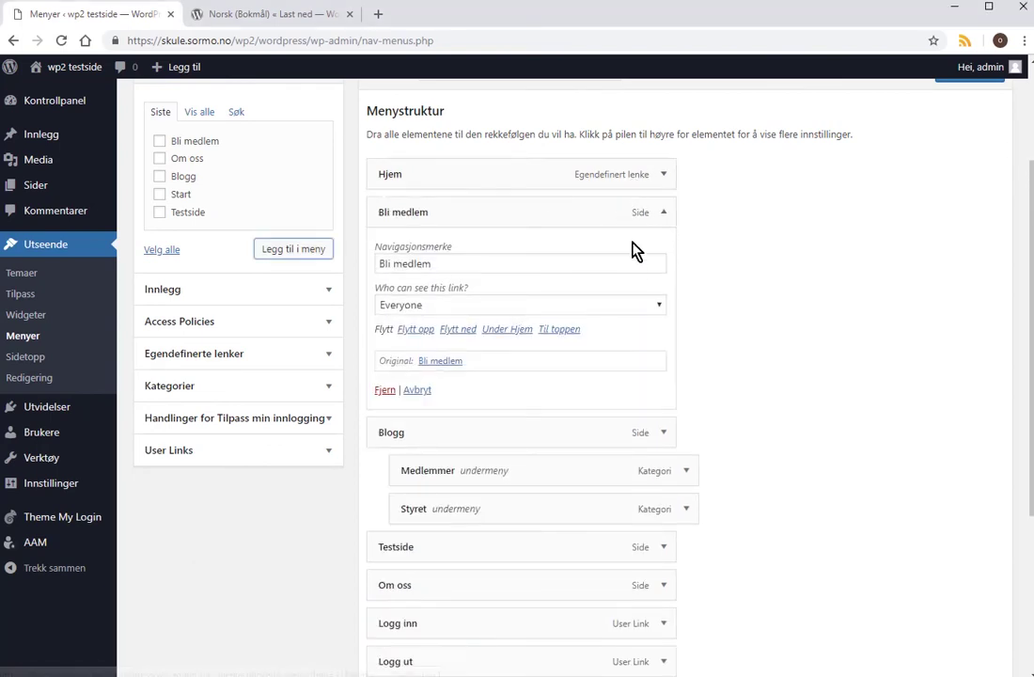
{"action": "left_click", "coordinate": [664, 311]}
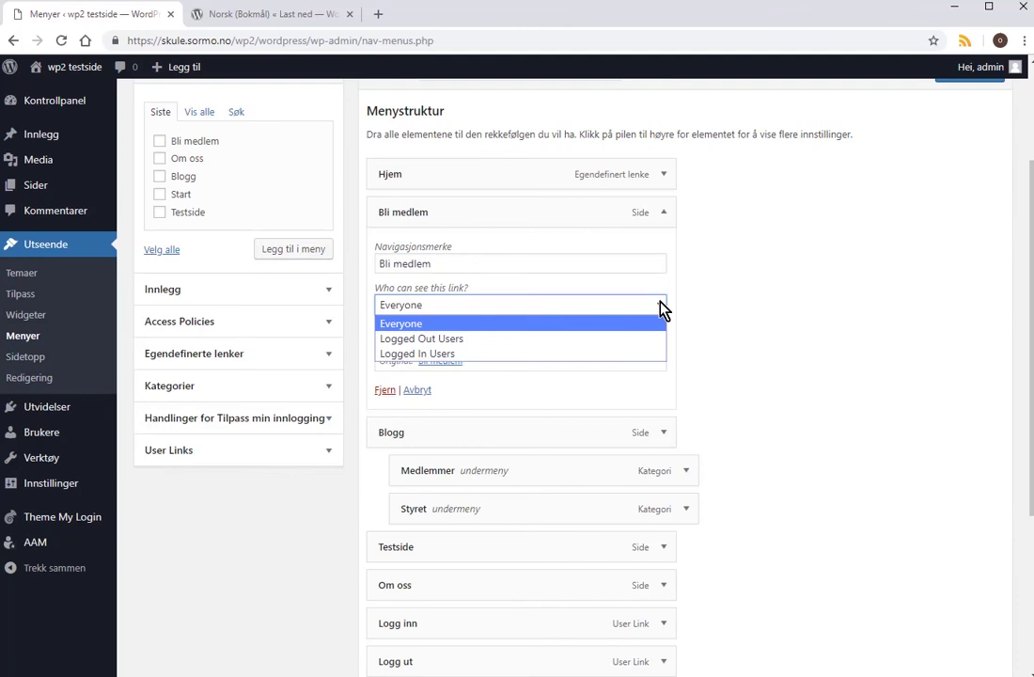
{"action": "left_click", "coordinate": [597, 339]}
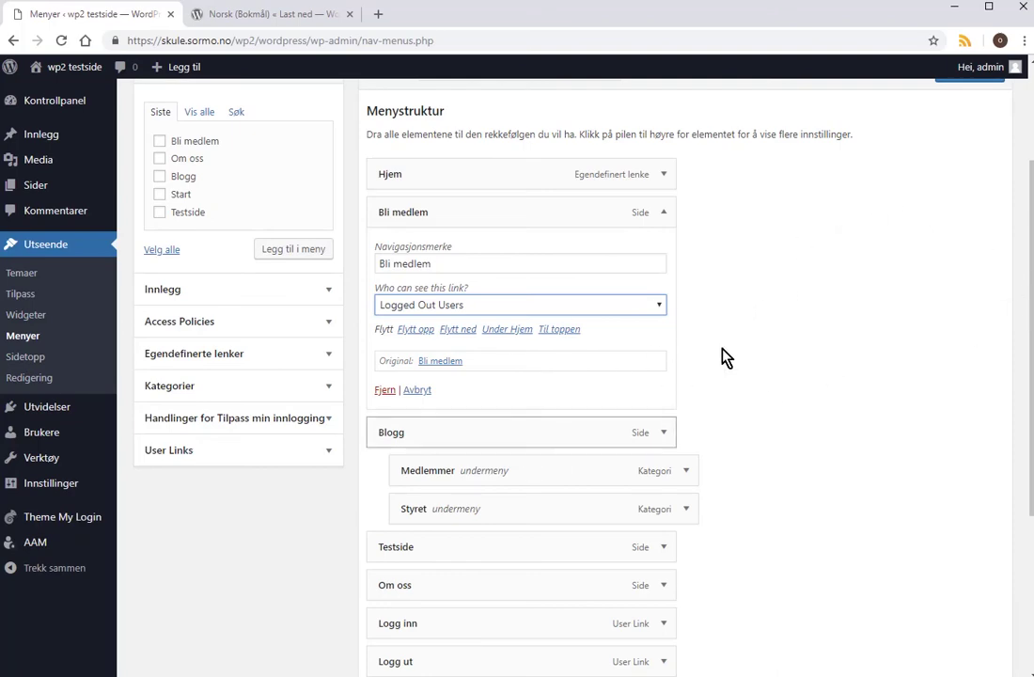
{"action": "scroll", "coordinate": [1033, 224], "scroll_direction": "up", "scroll_amount": 3}
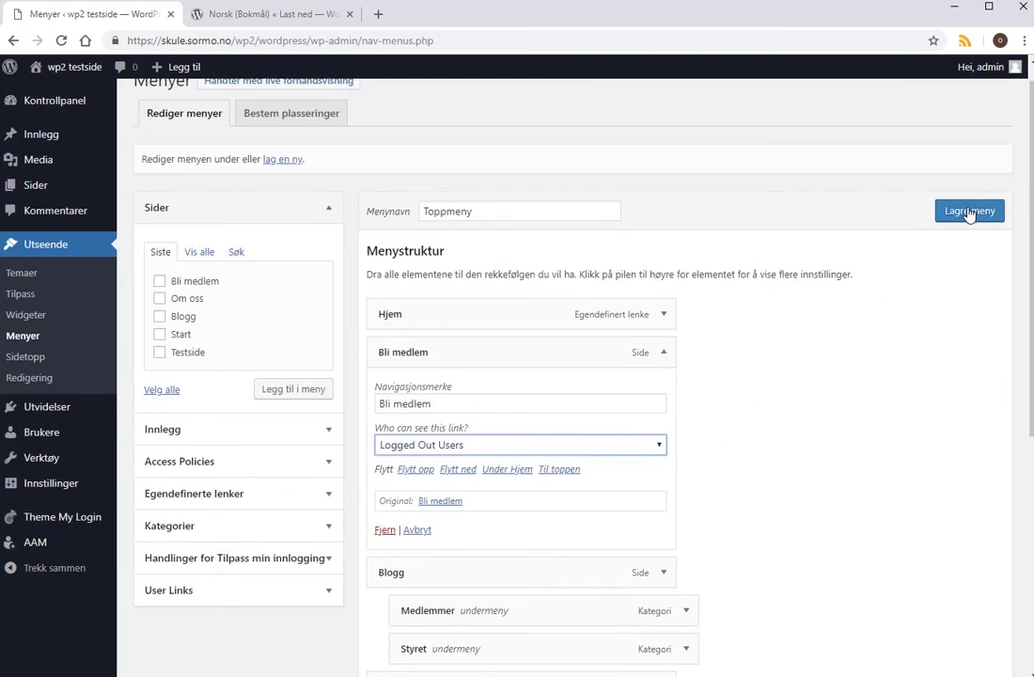
{"action": "left_click", "coordinate": [970, 212]}
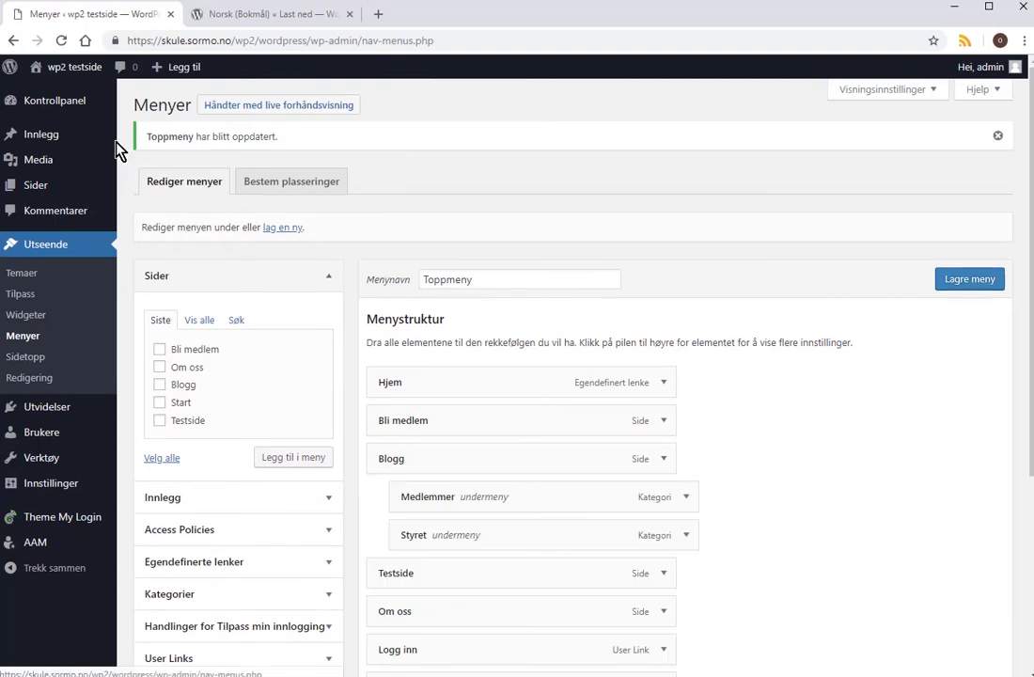
{"action": "left_click", "coordinate": [64, 91]}
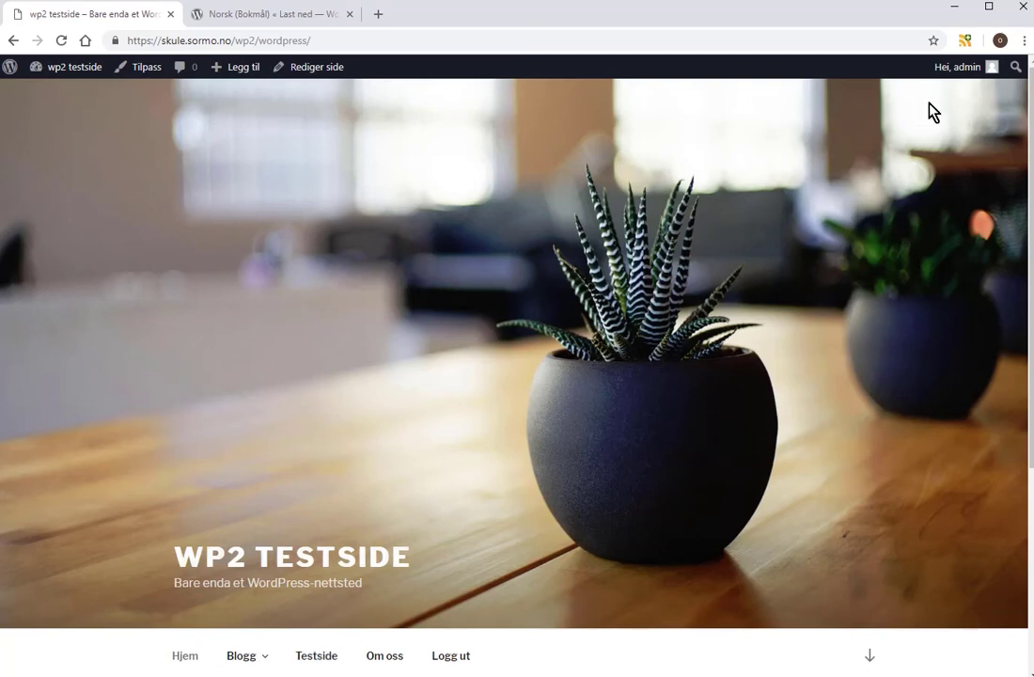
Log out on the public site and open the Bli medlem page from the menu after Hjem.
{"action": "left_click", "coordinate": [452, 659]}
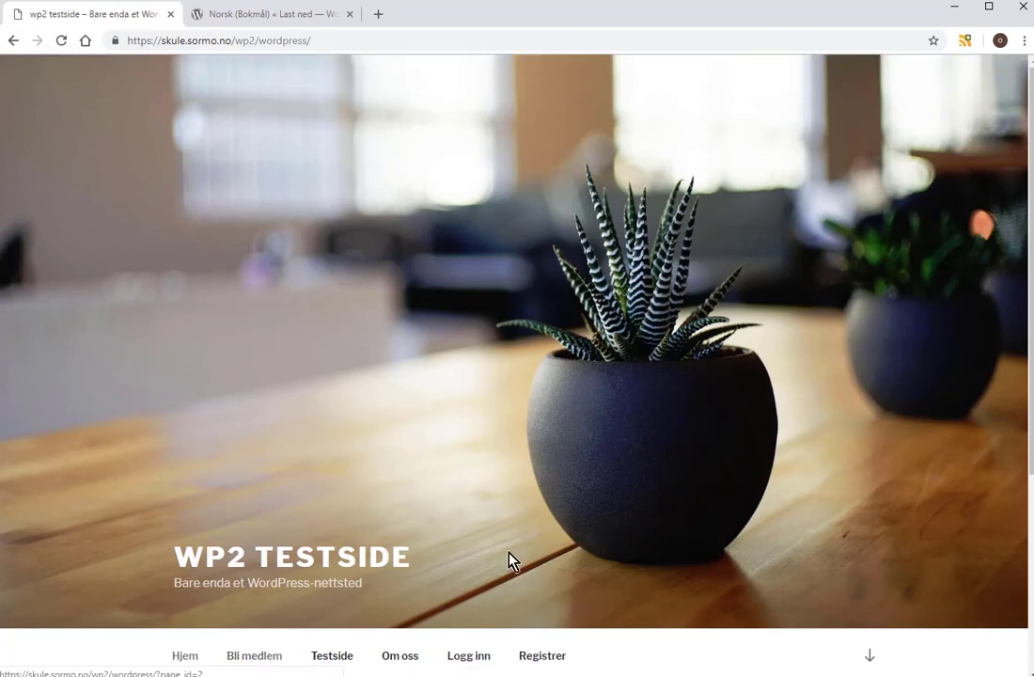
{"action": "left_click", "coordinate": [869, 655]}
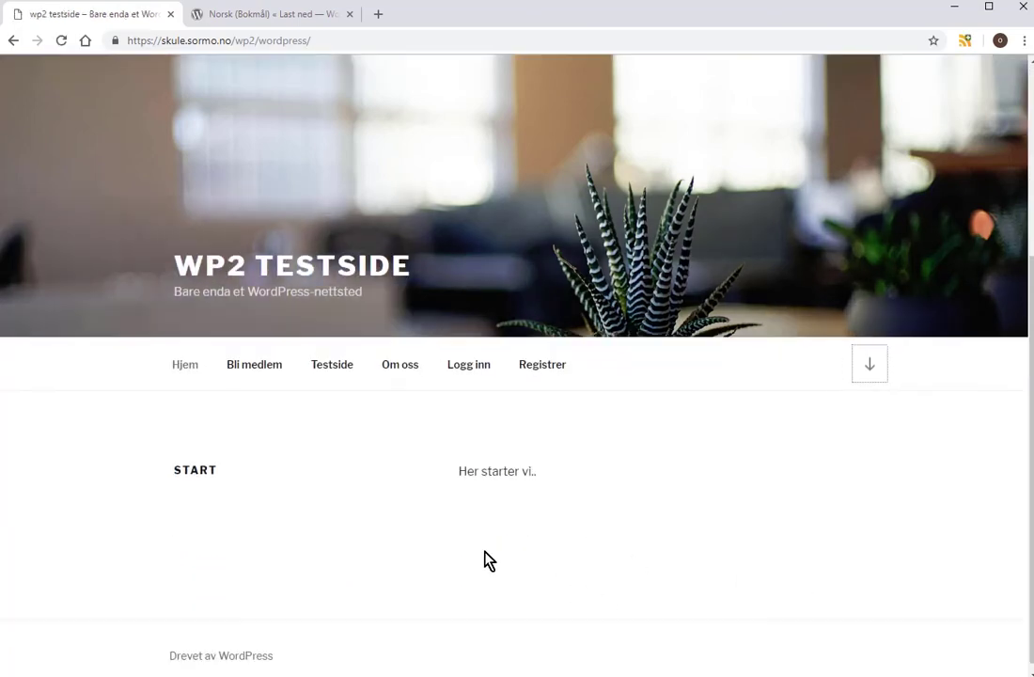
{"action": "left_click", "coordinate": [272, 366]}
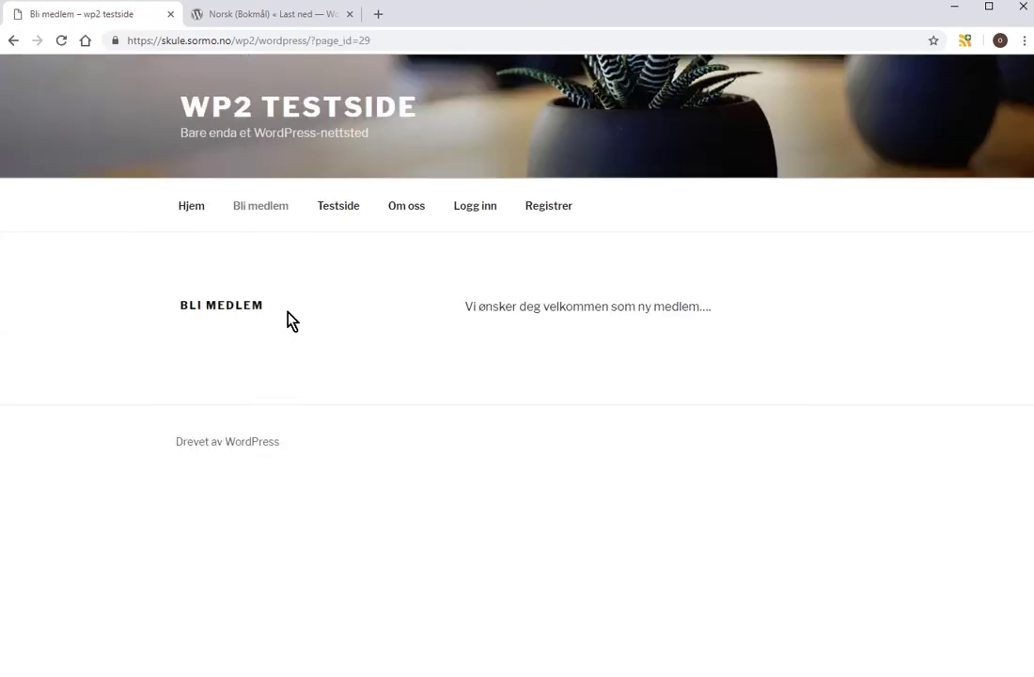